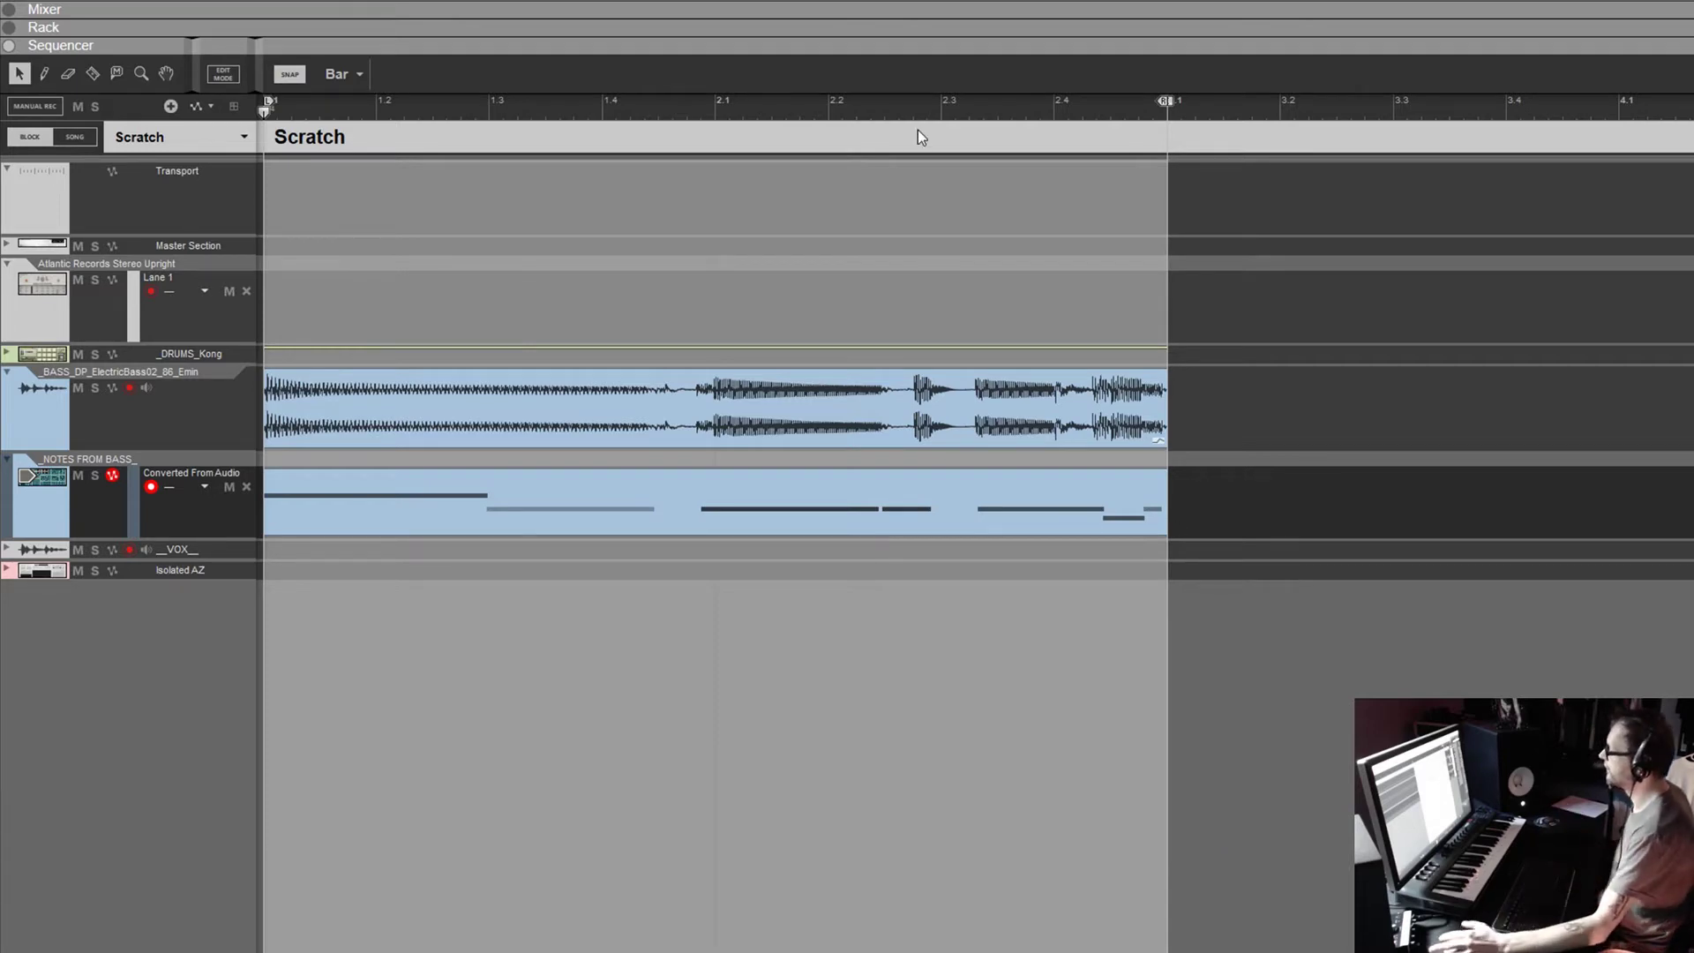
Solo the electric bass audio track and play back its two-bar loop
{"action": "left_click", "coordinate": [819, 407]}
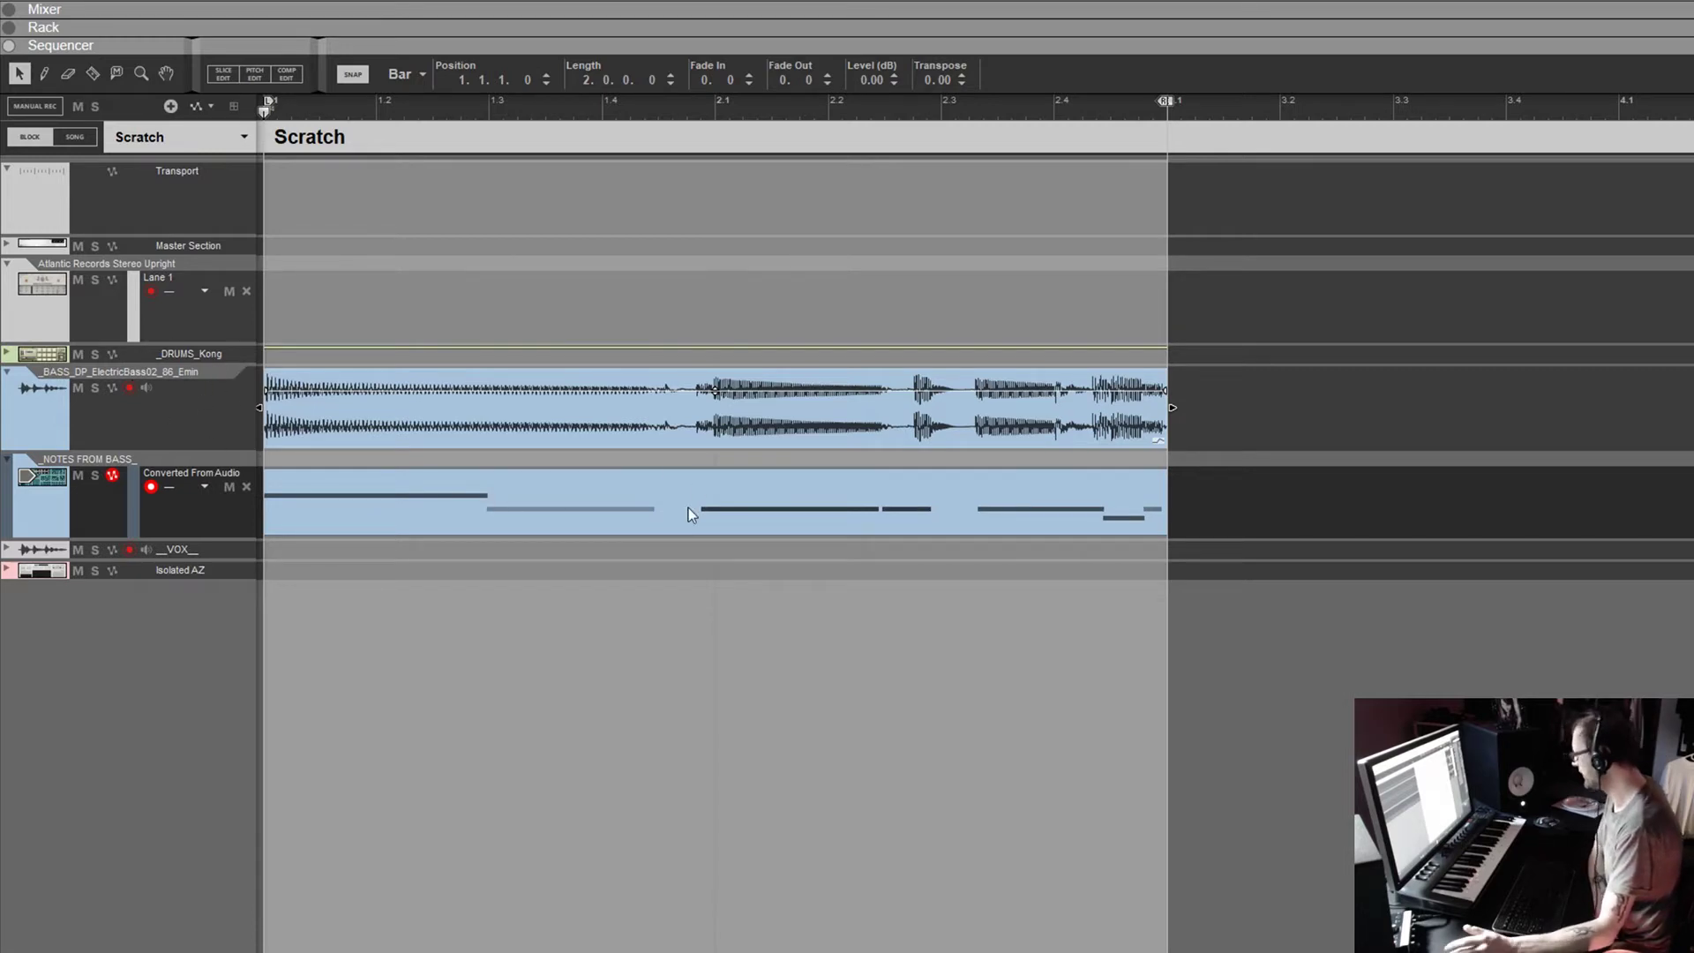
{"action": "left_click", "coordinate": [95, 389]}
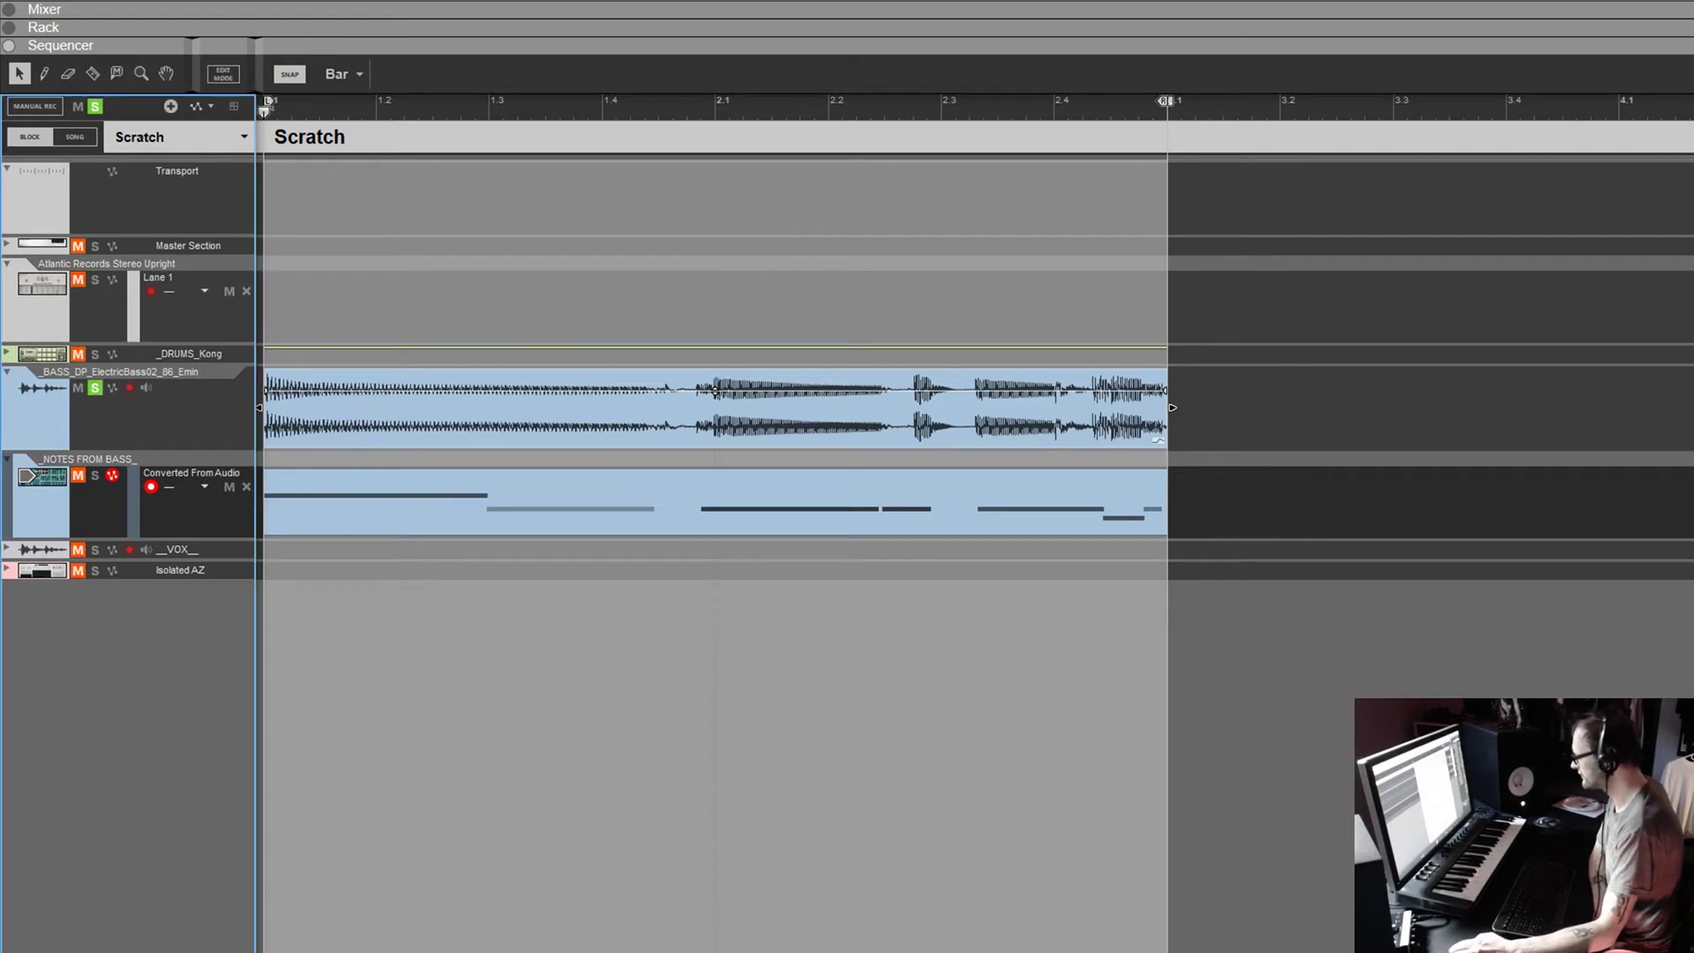
{"action": "key", "text": "space"}
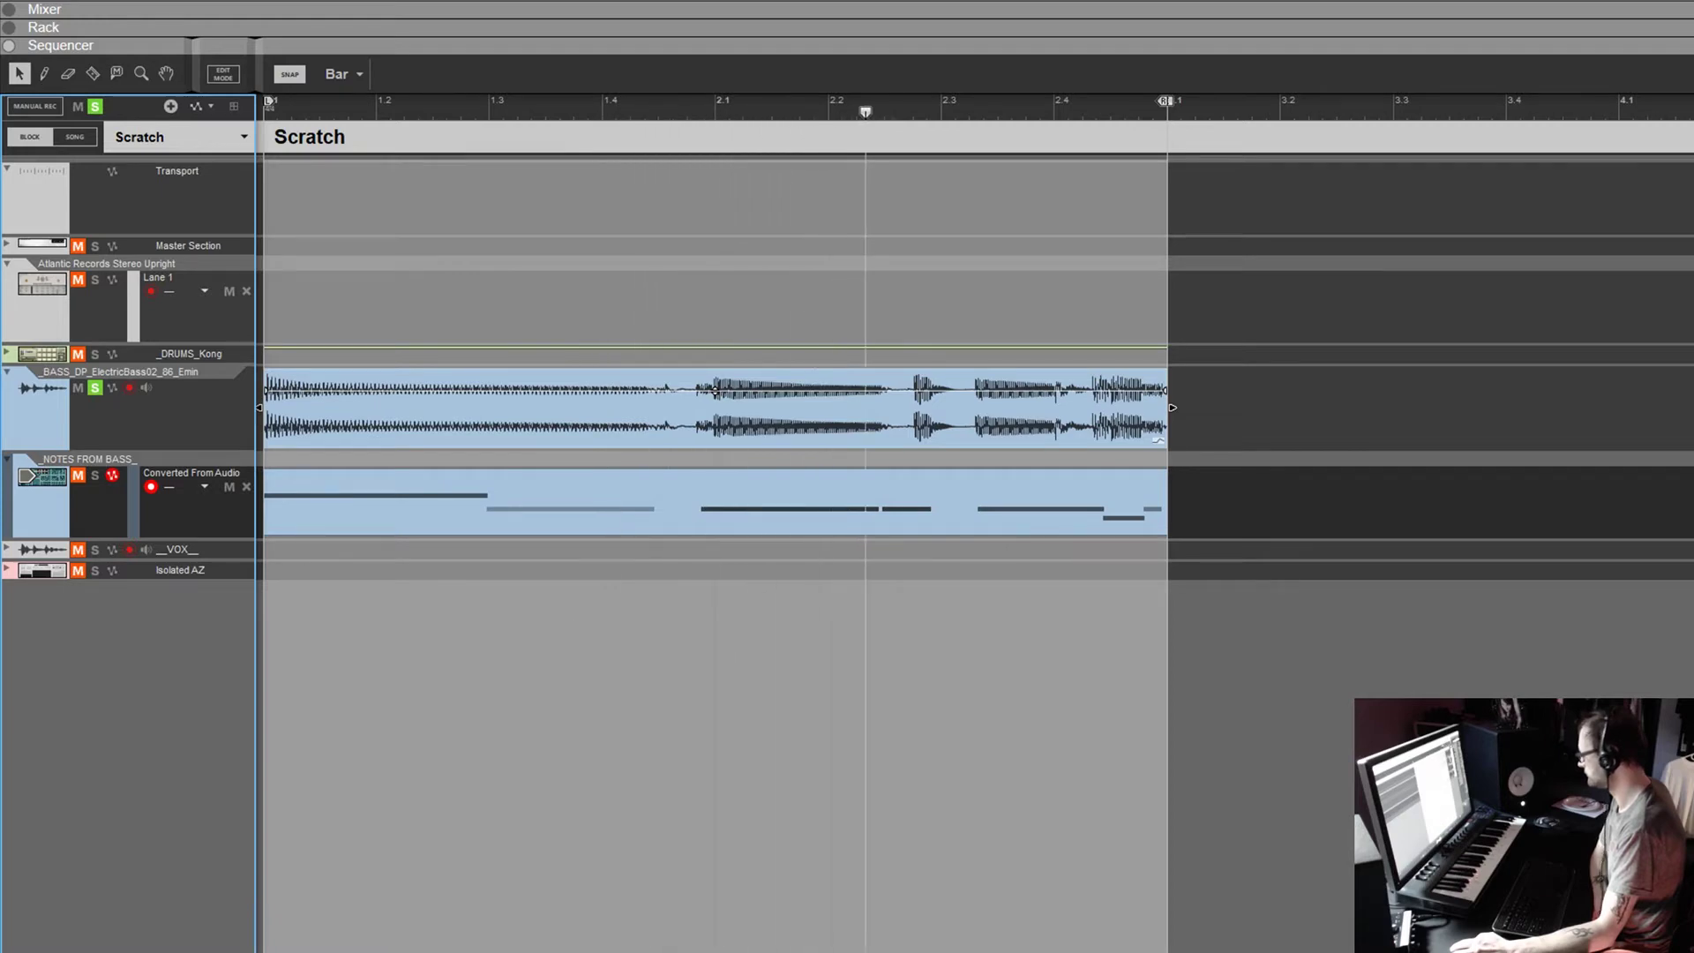
{"action": "key", "text": "space"}
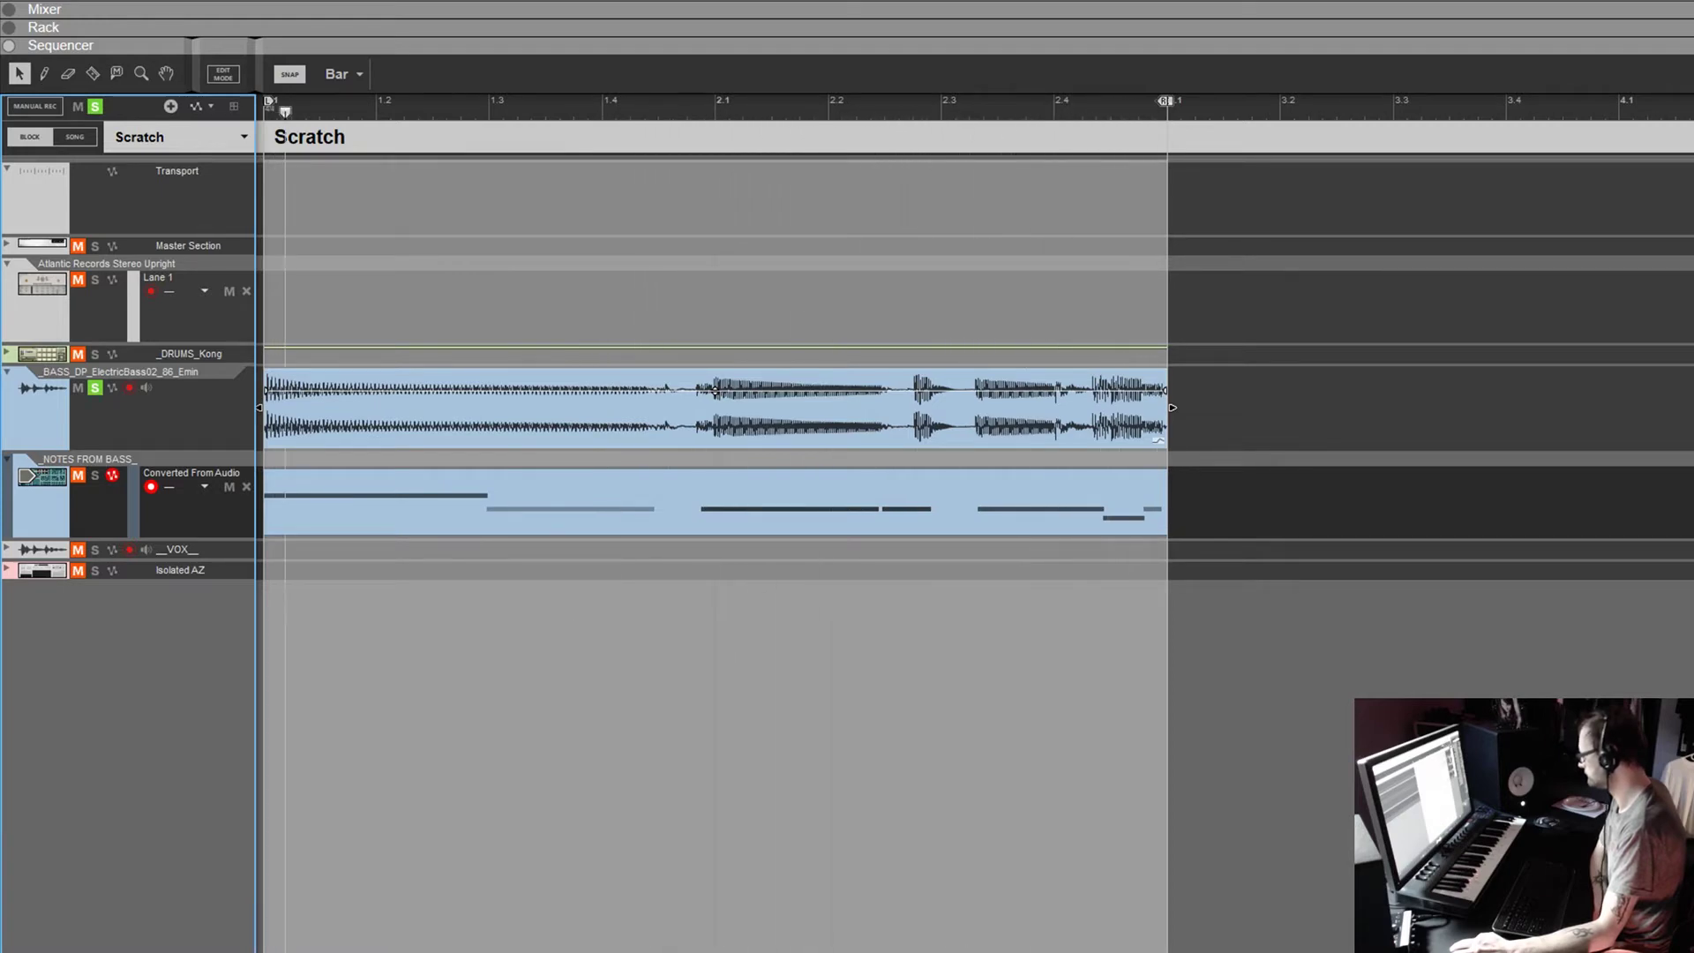
Bounce the electric bass audio clip to MIDI and open the converted clip to examine its notes
{"action": "left_click", "coordinate": [490, 408]}
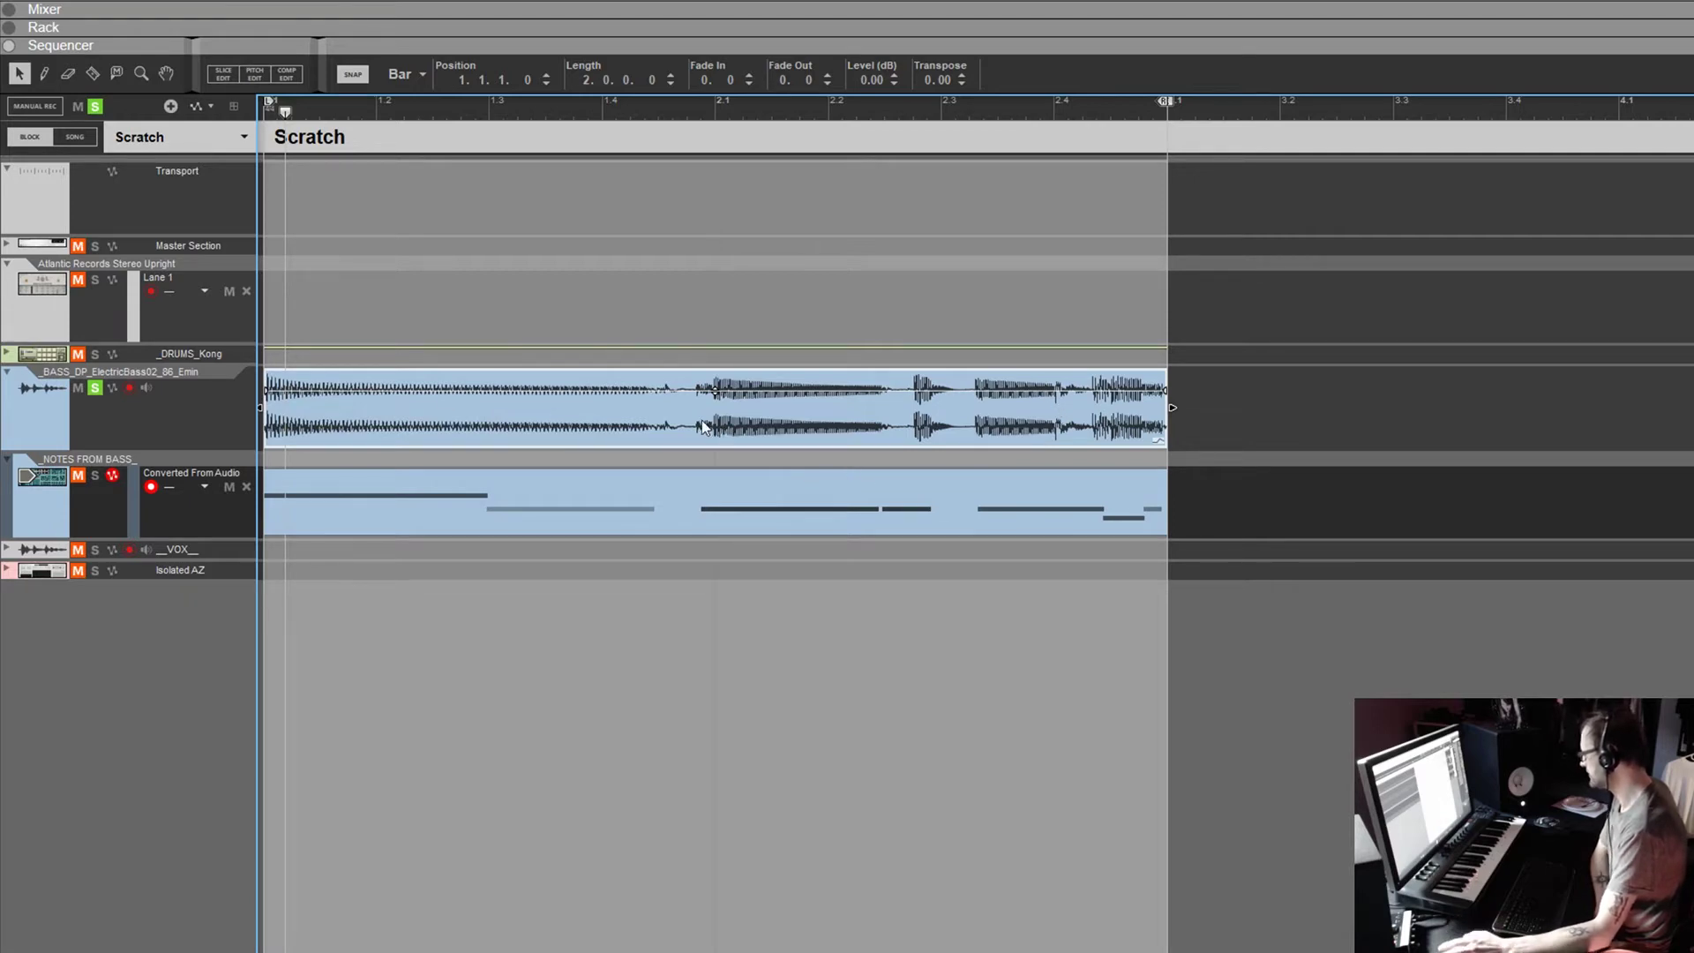
{"action": "right_click", "coordinate": [598, 408]}
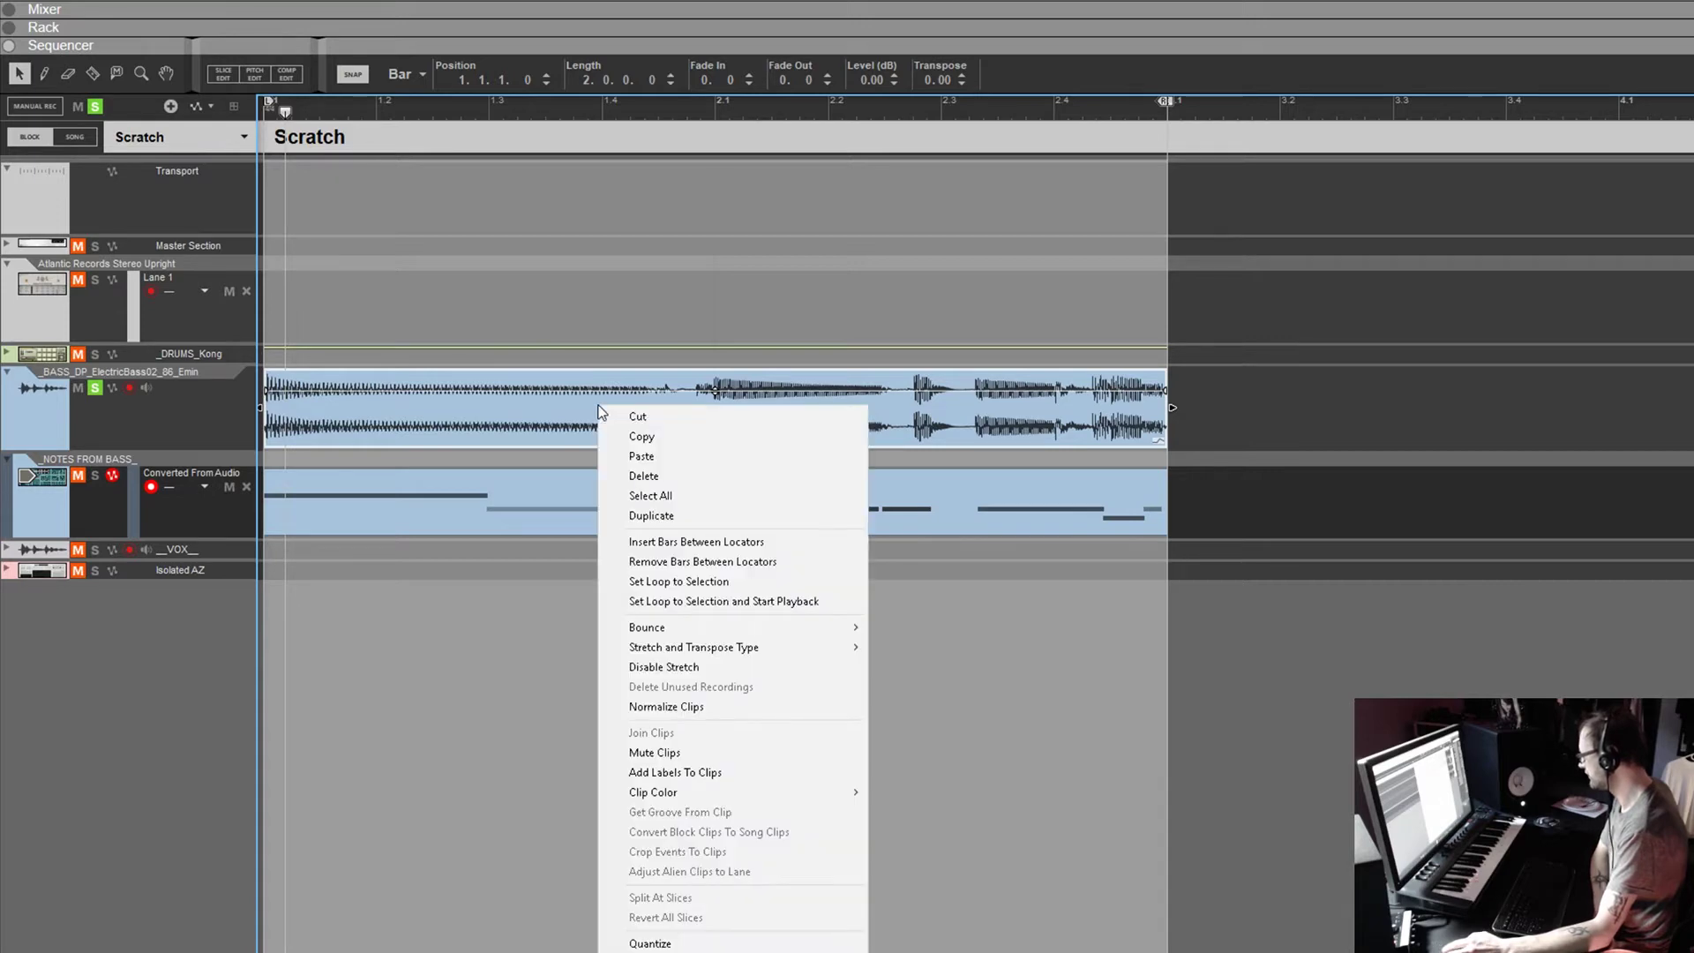
{"action": "mouse_move", "coordinate": [718, 633]}
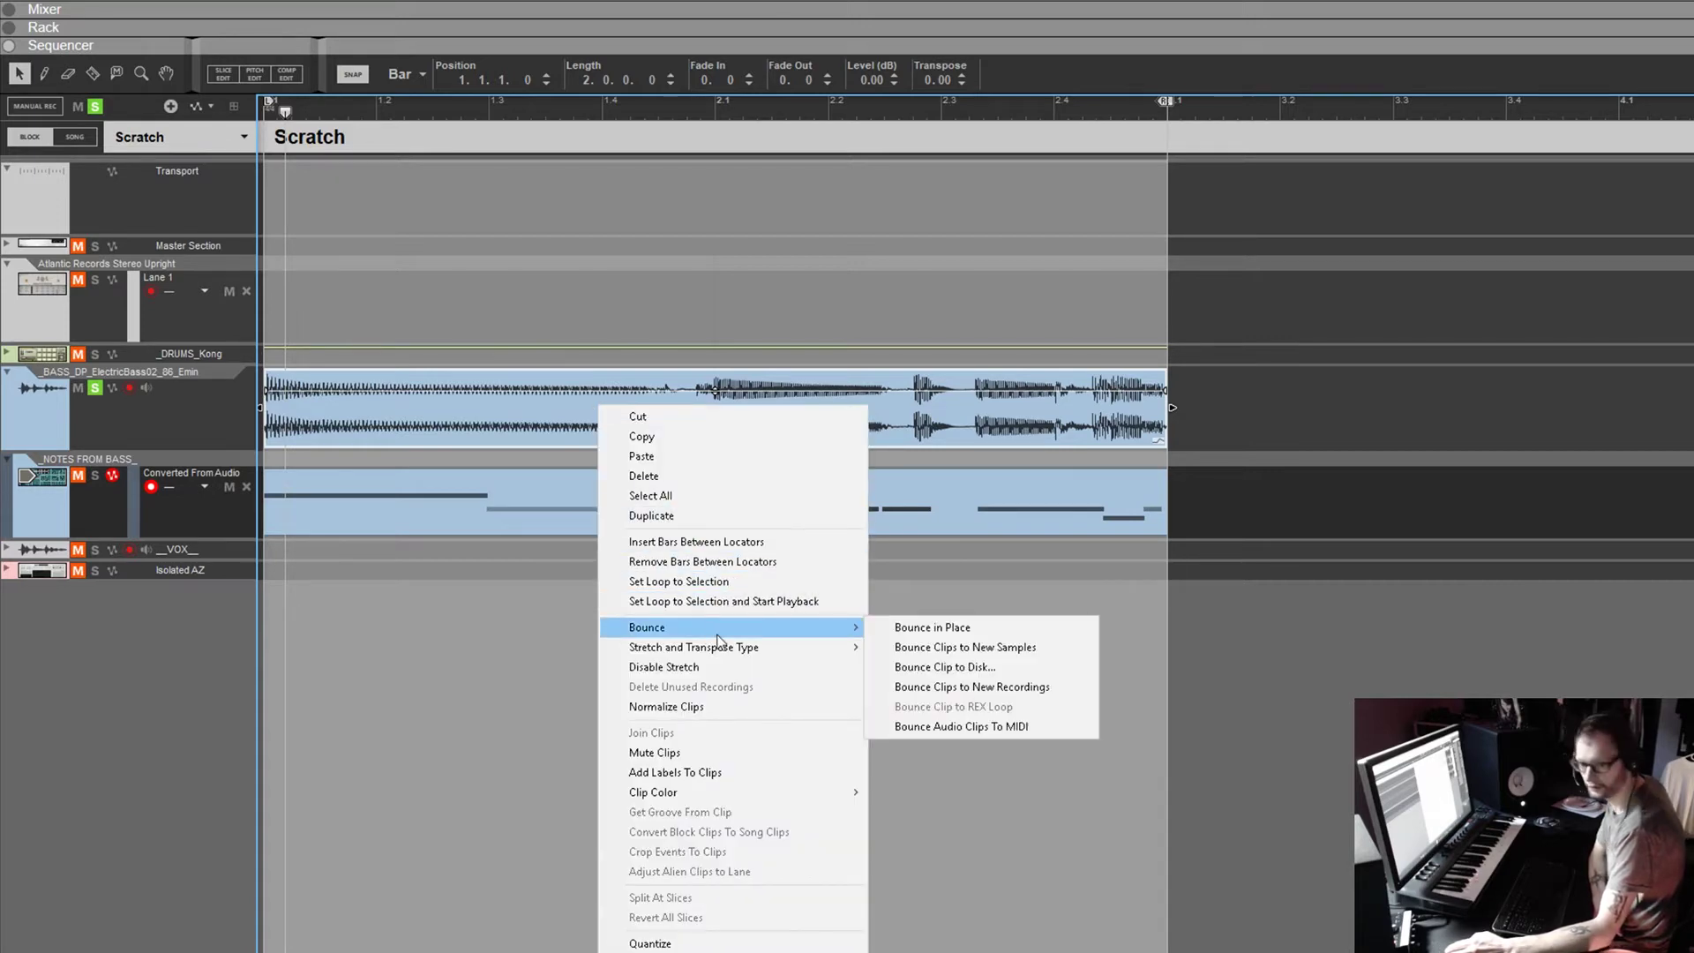
{"action": "left_click", "coordinate": [946, 727]}
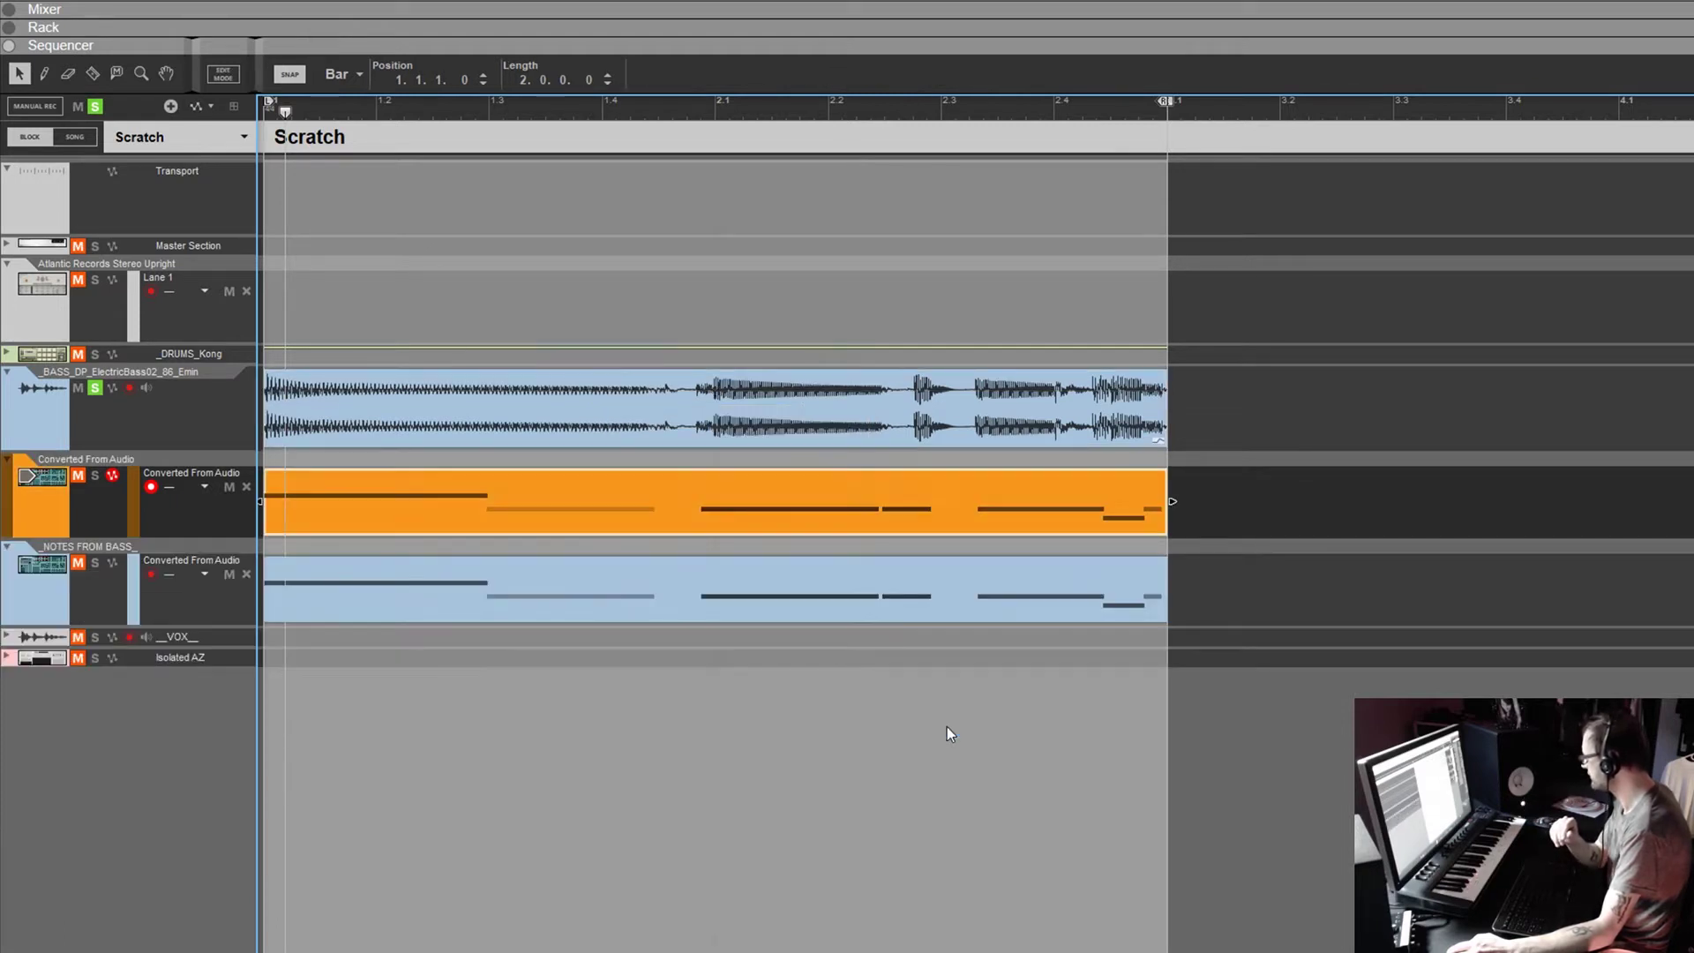
{"action": "double_click", "coordinate": [812, 492]}
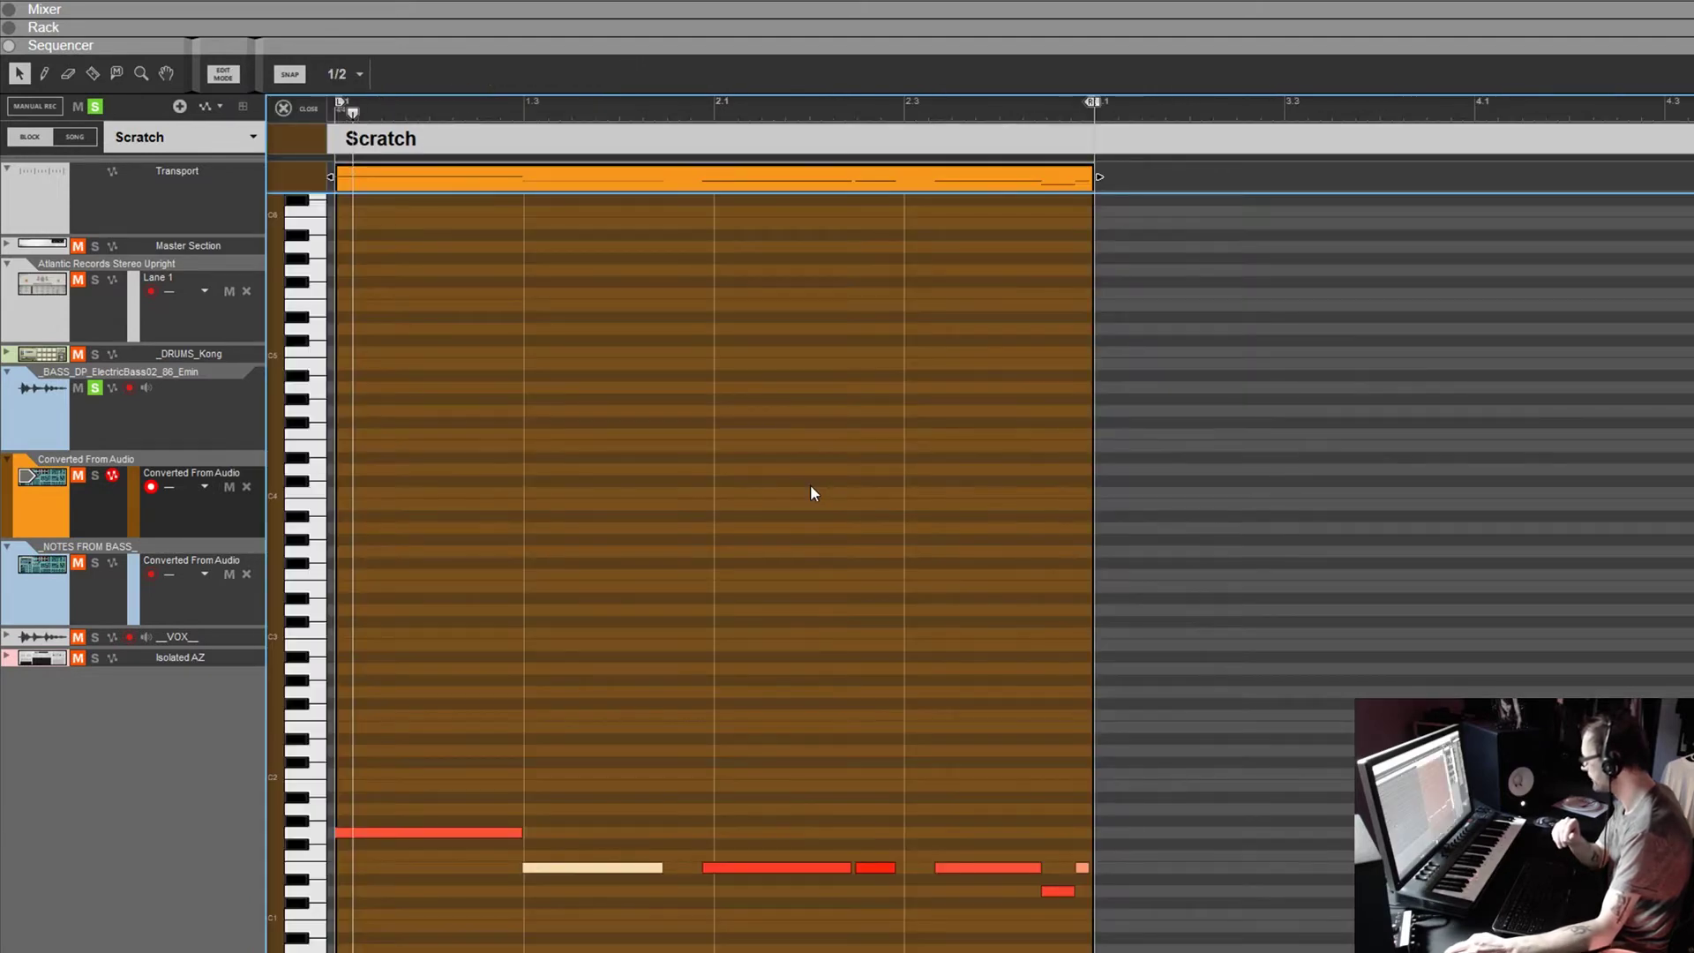
{"action": "left_click", "coordinate": [307, 109]}
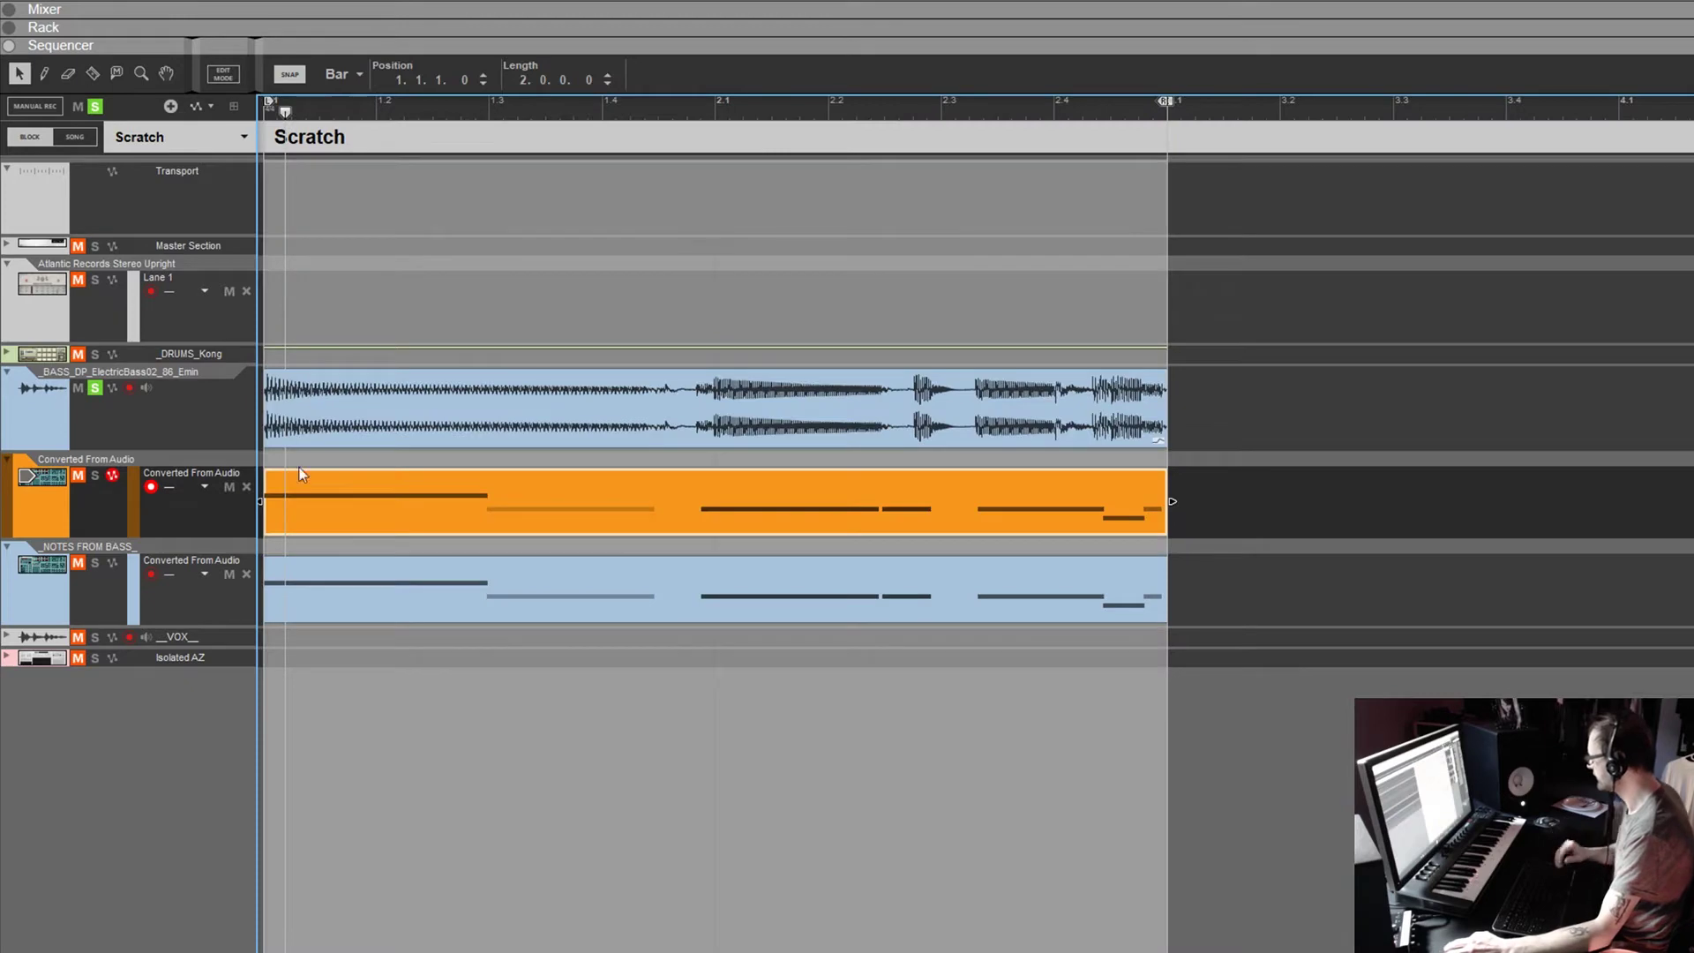
Delete the newly created Converted From Audio track, keeping the Notes from Bass track
{"action": "left_click", "coordinate": [36, 510]}
{"action": "key", "text": "Delete"}
{"action": "key", "text": "Return"}
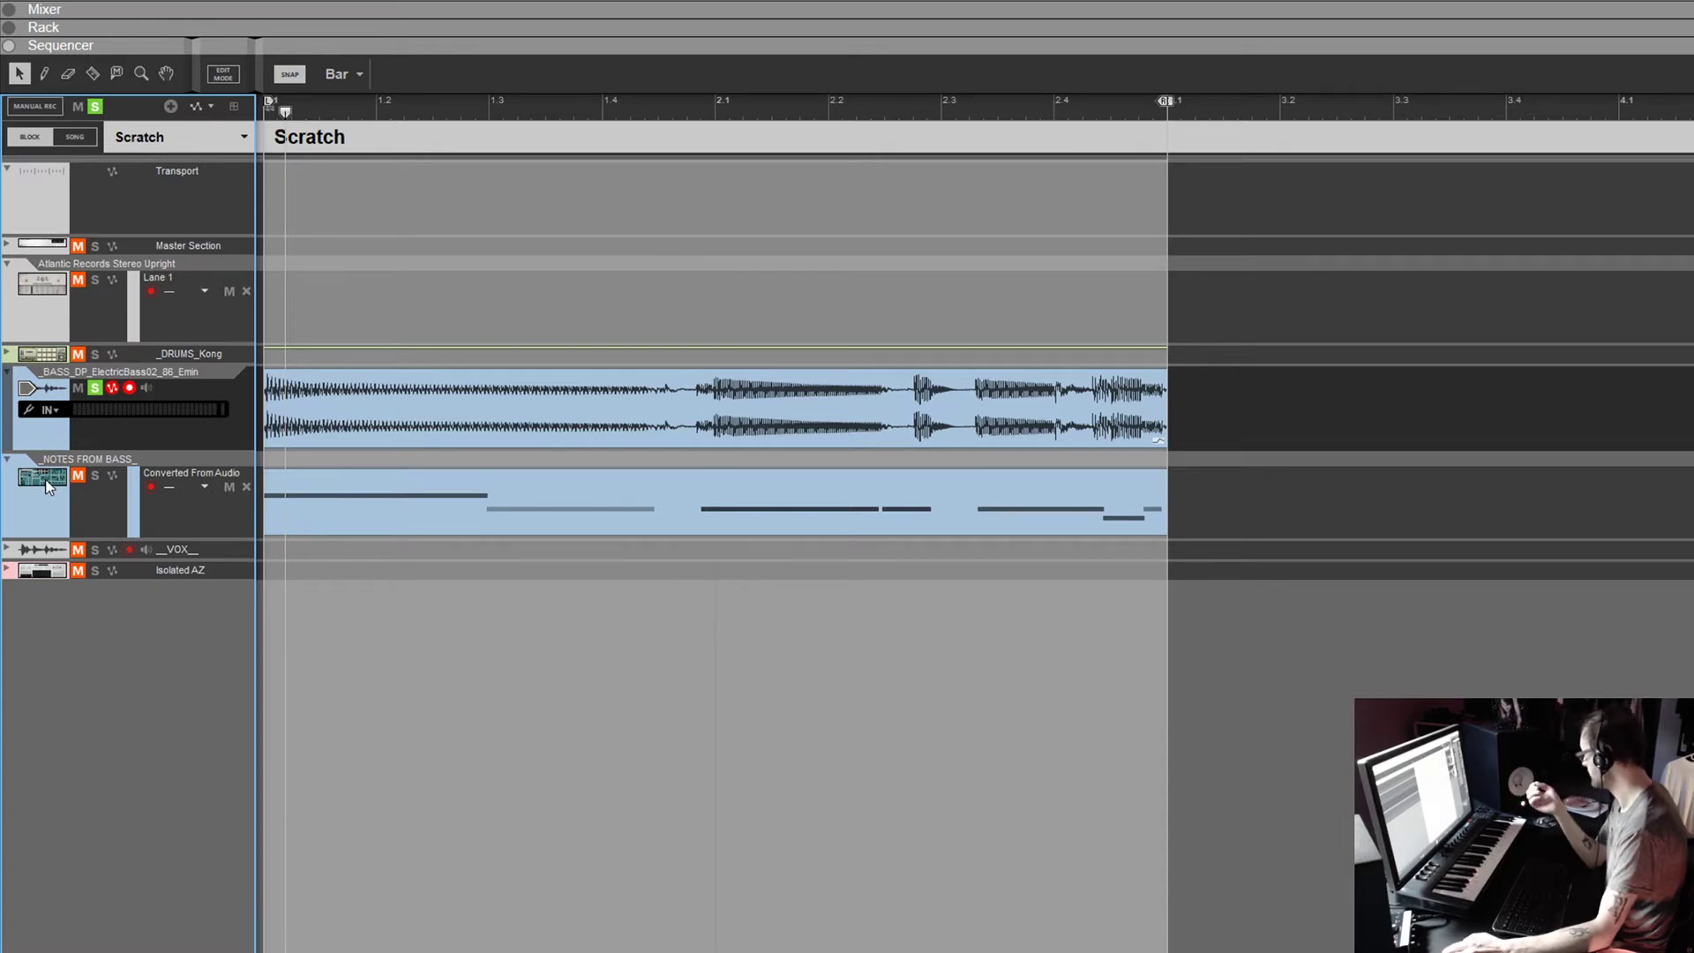
Reveal the rack, unfold the Notes from Bass Subtractor and give it keyboard input, then collapse the rack
{"action": "left_click_drag", "start_coordinate": [349, 46], "coordinate": [404, 380]}
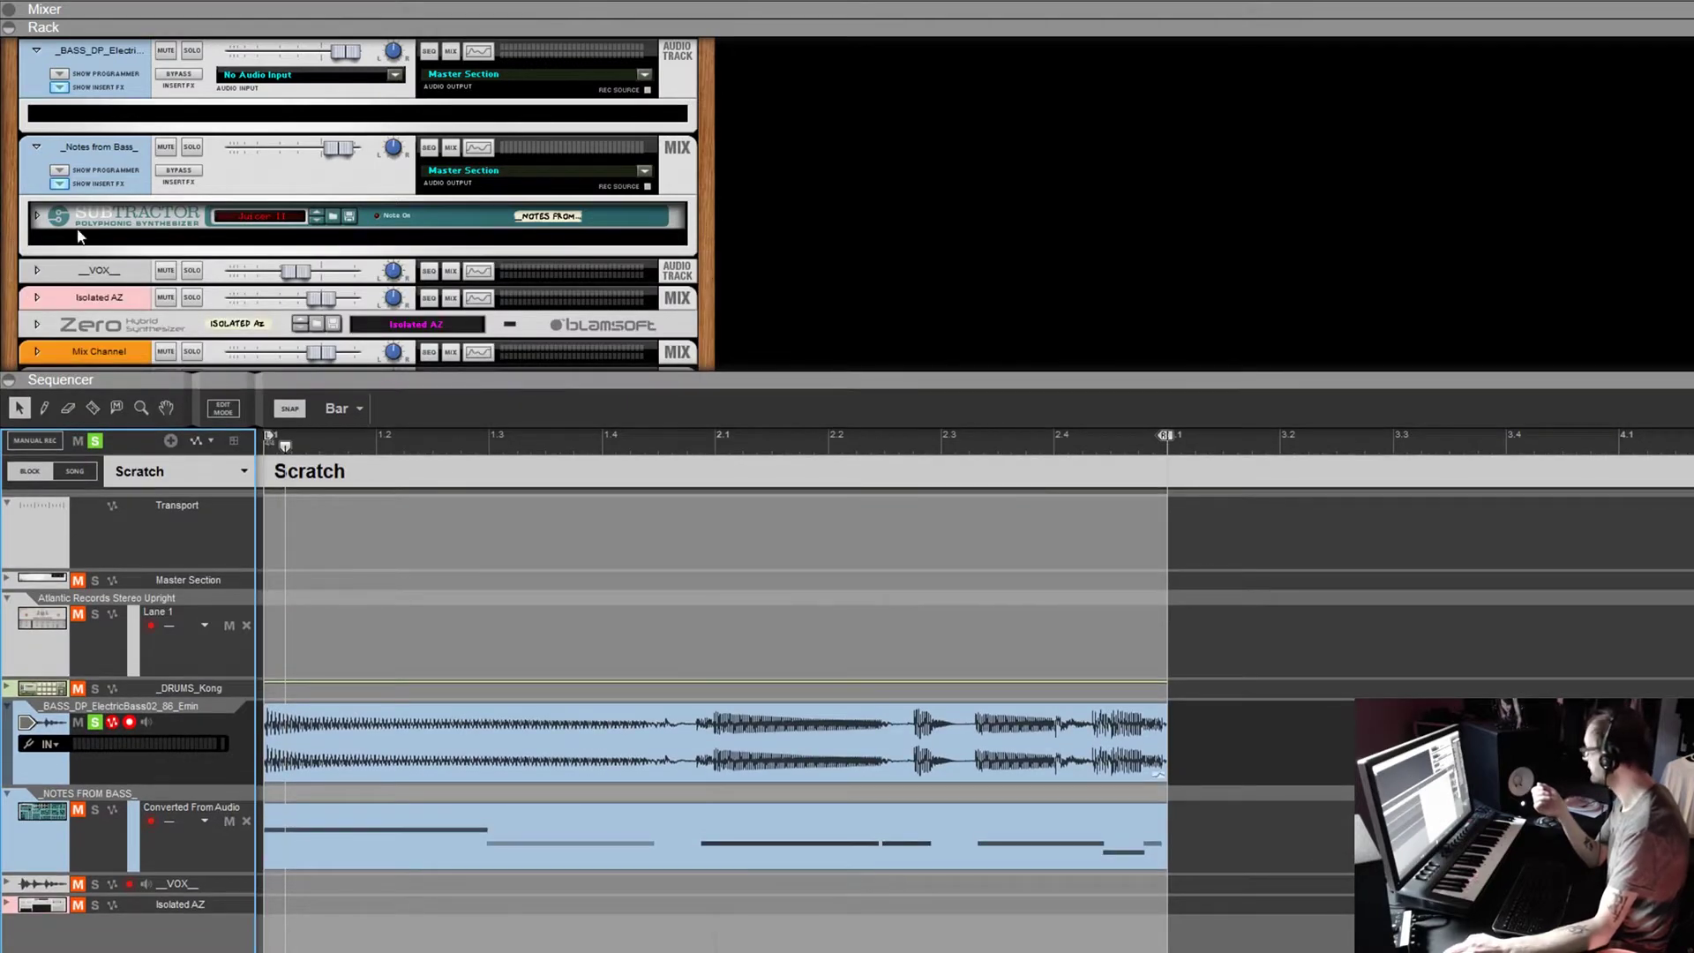
{"action": "left_click", "coordinate": [35, 216]}
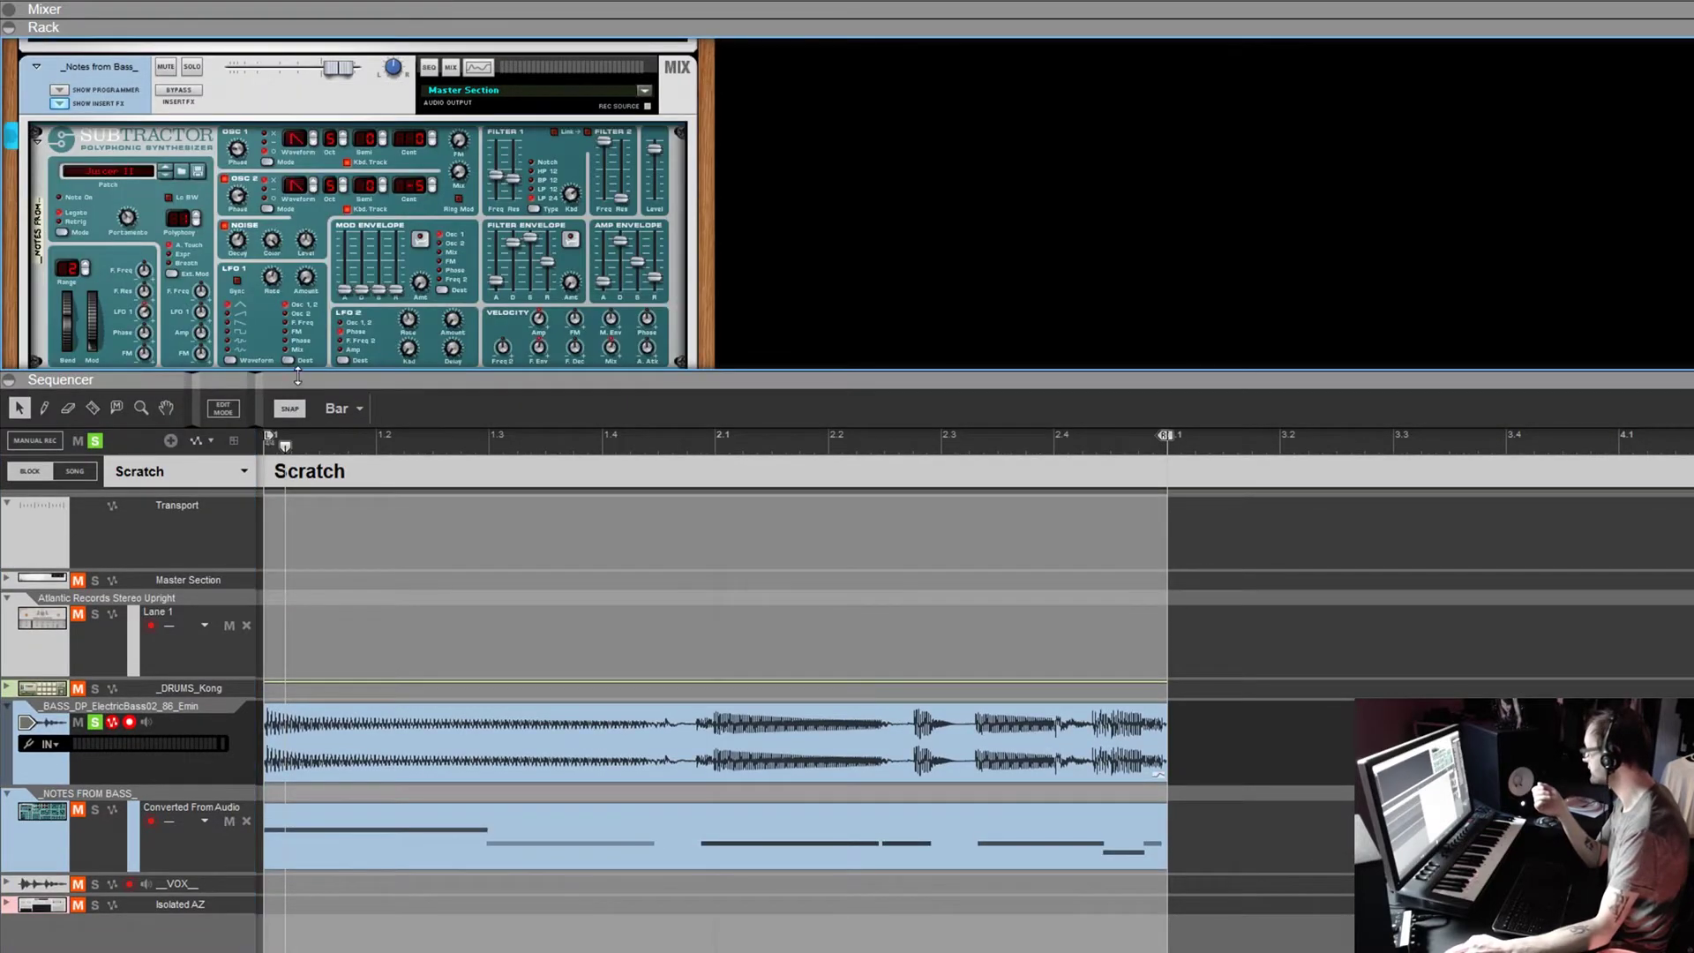
{"action": "left_click_drag", "start_coordinate": [297, 377], "coordinate": [302, 402]}
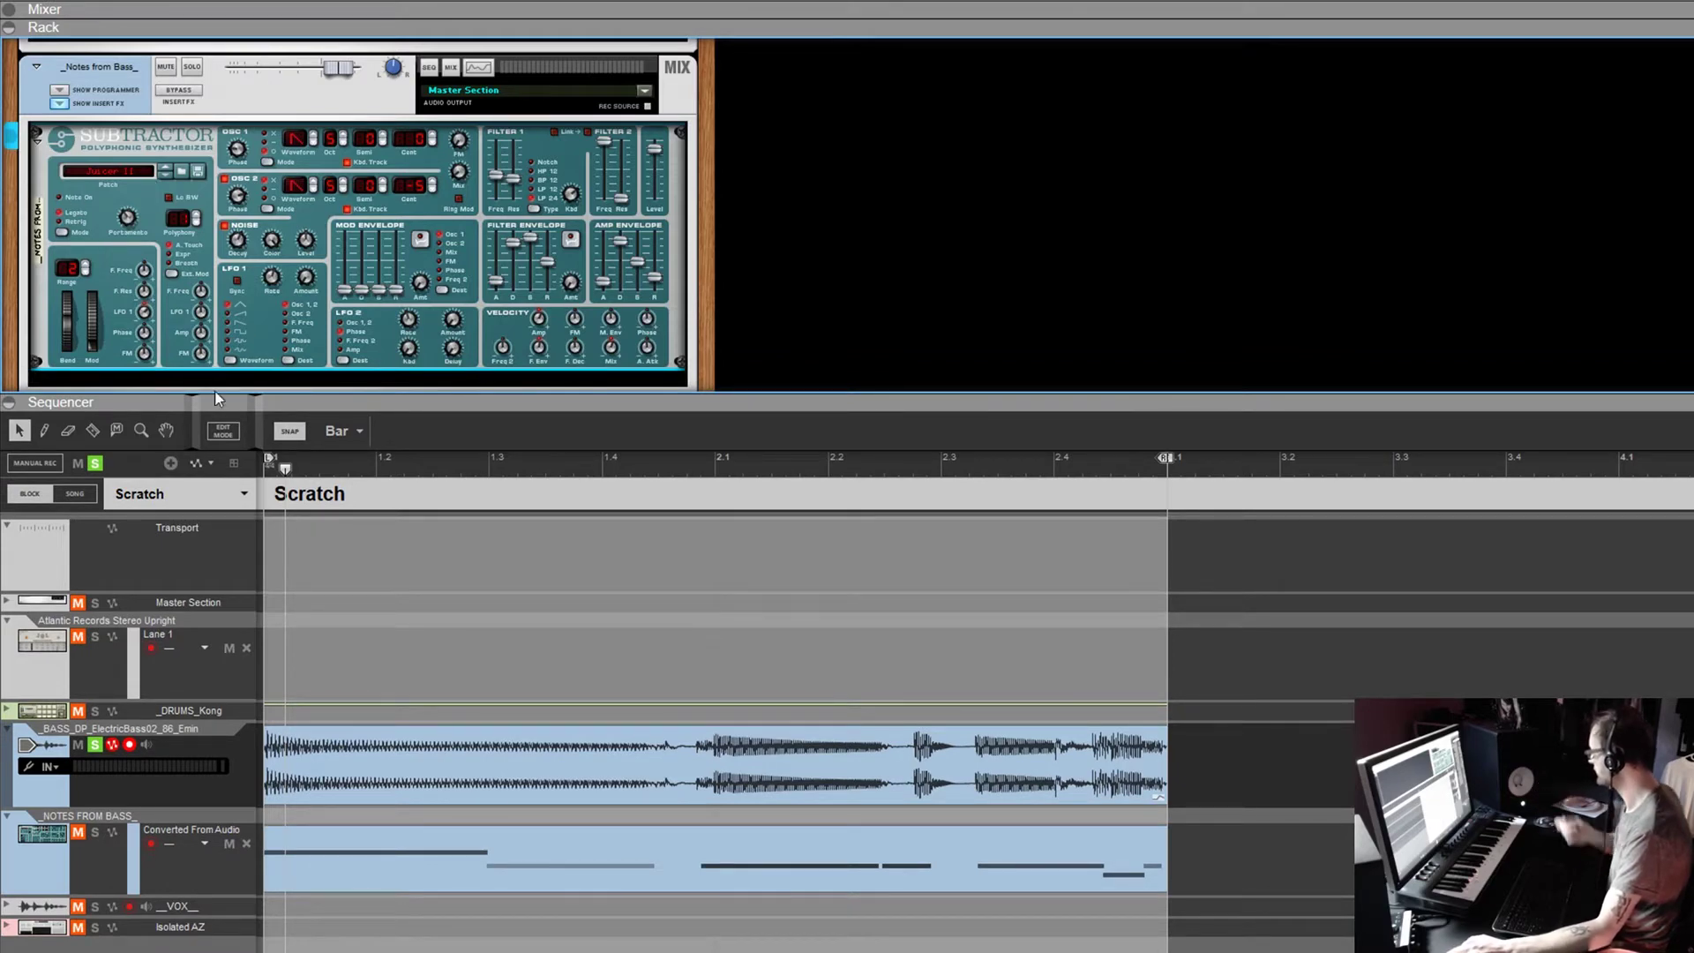
{"action": "left_click", "coordinate": [11, 136]}
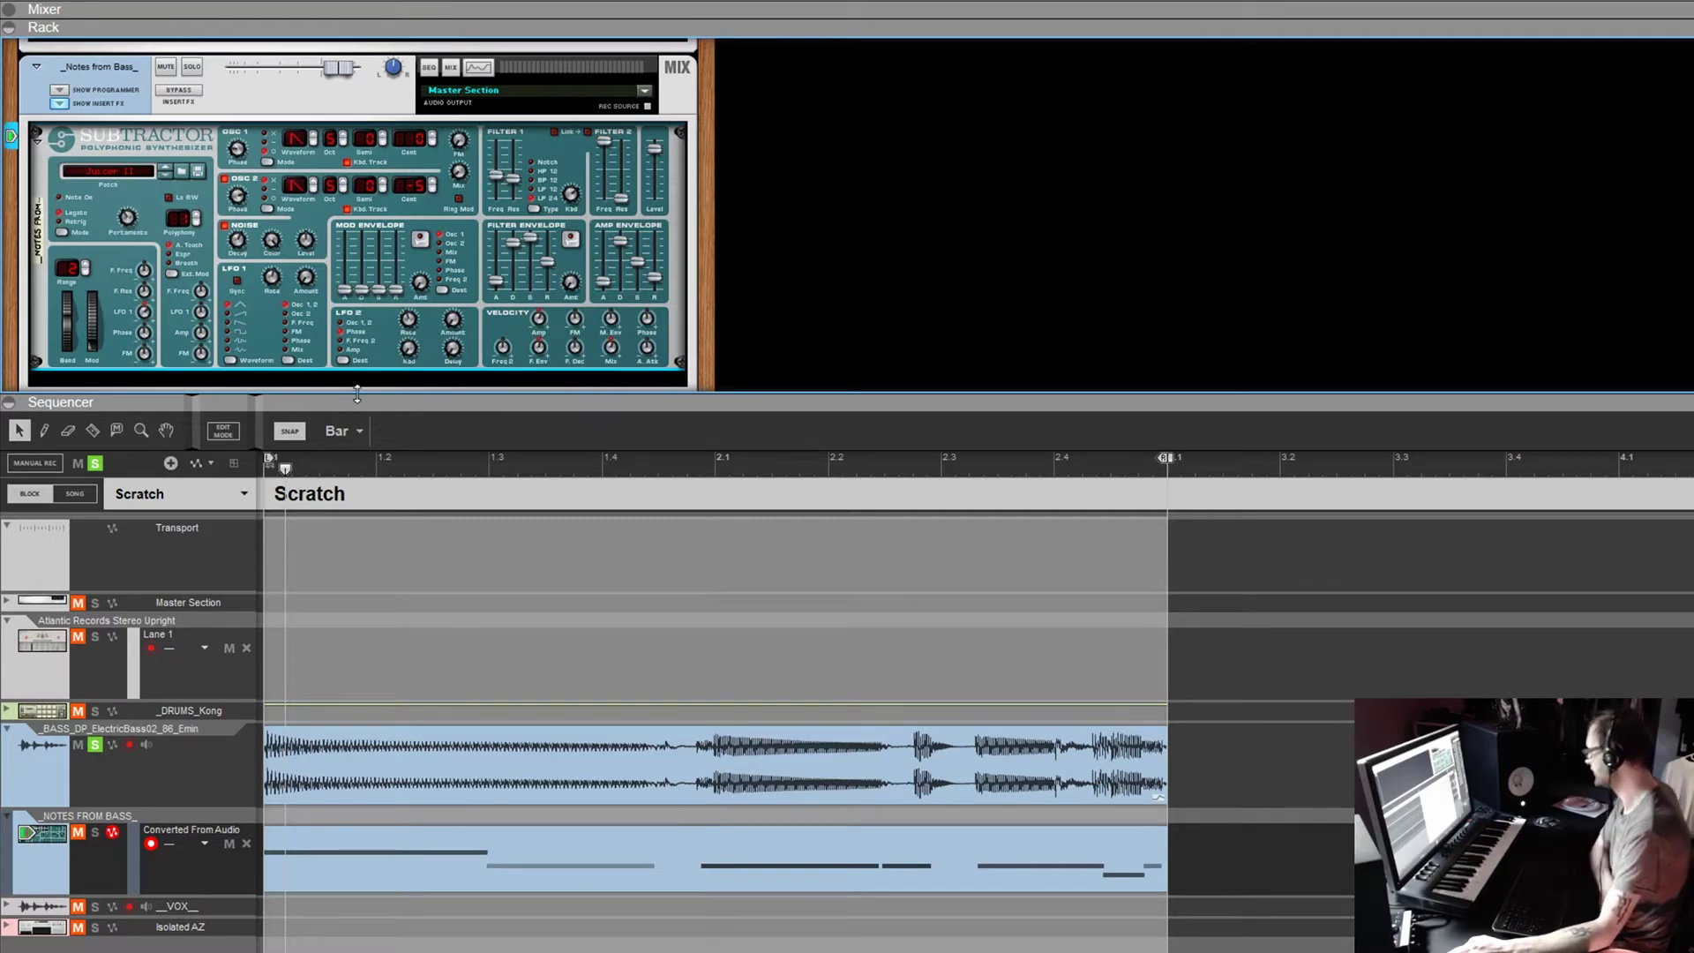
{"action": "left_click_drag", "start_coordinate": [361, 401], "coordinate": [357, 42]}
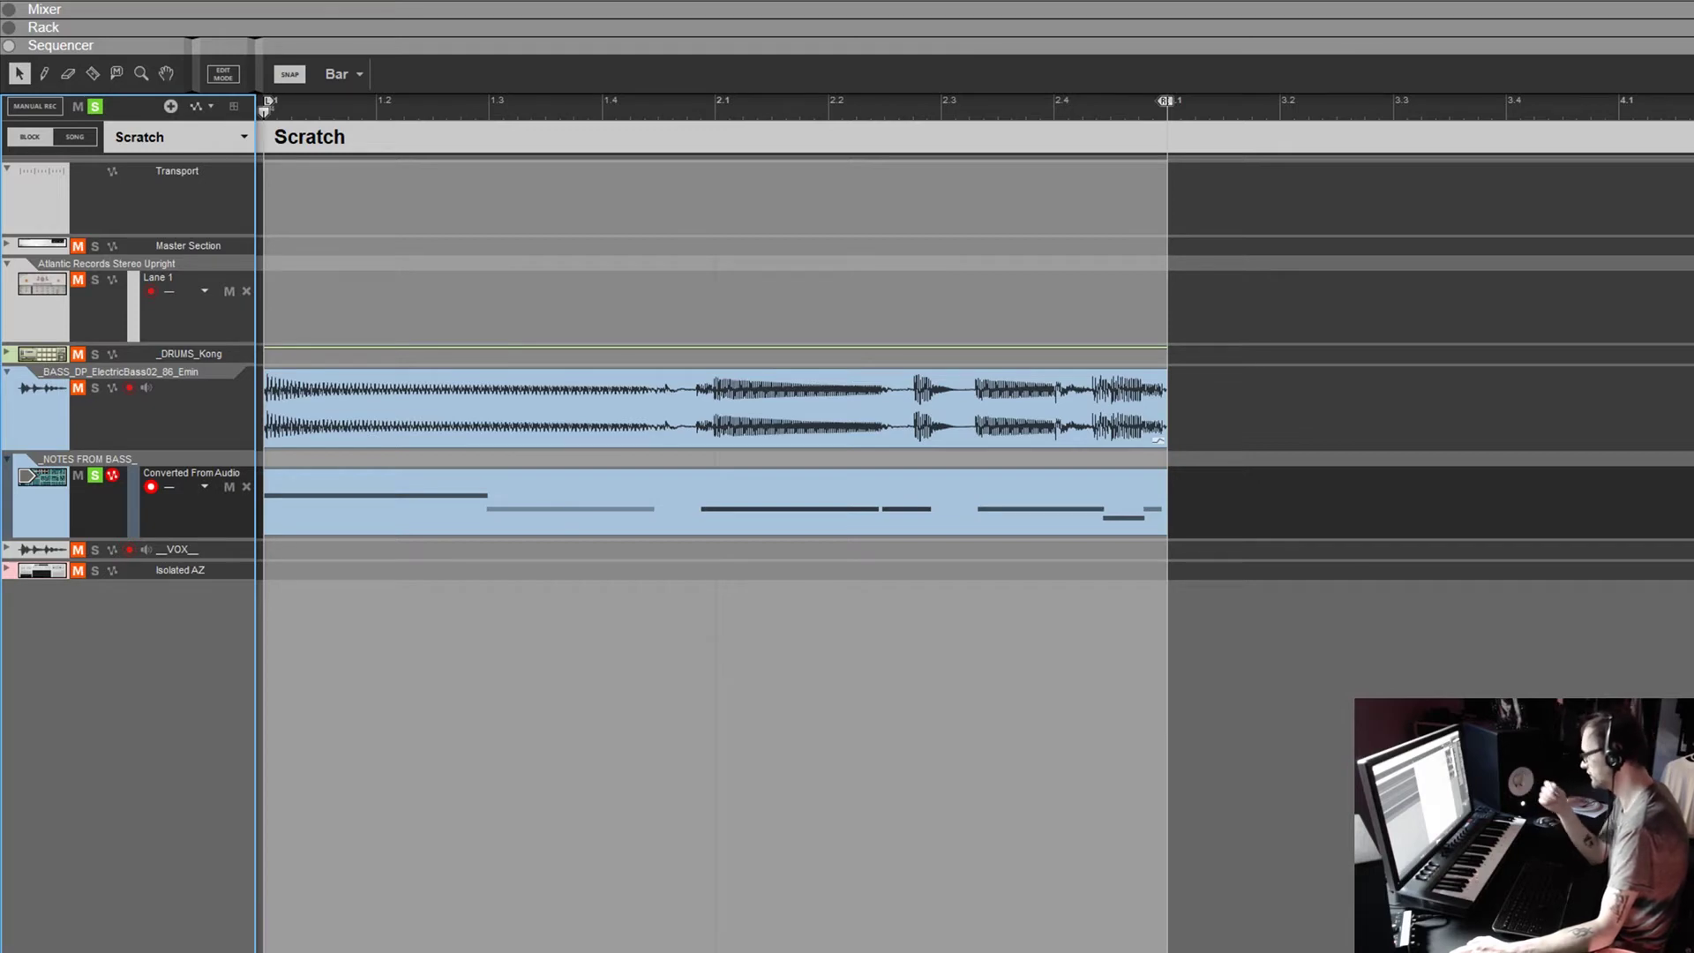
Play the soloed Notes from Bass track, stop playback and return the playhead to the start
{"action": "key", "text": "space"}
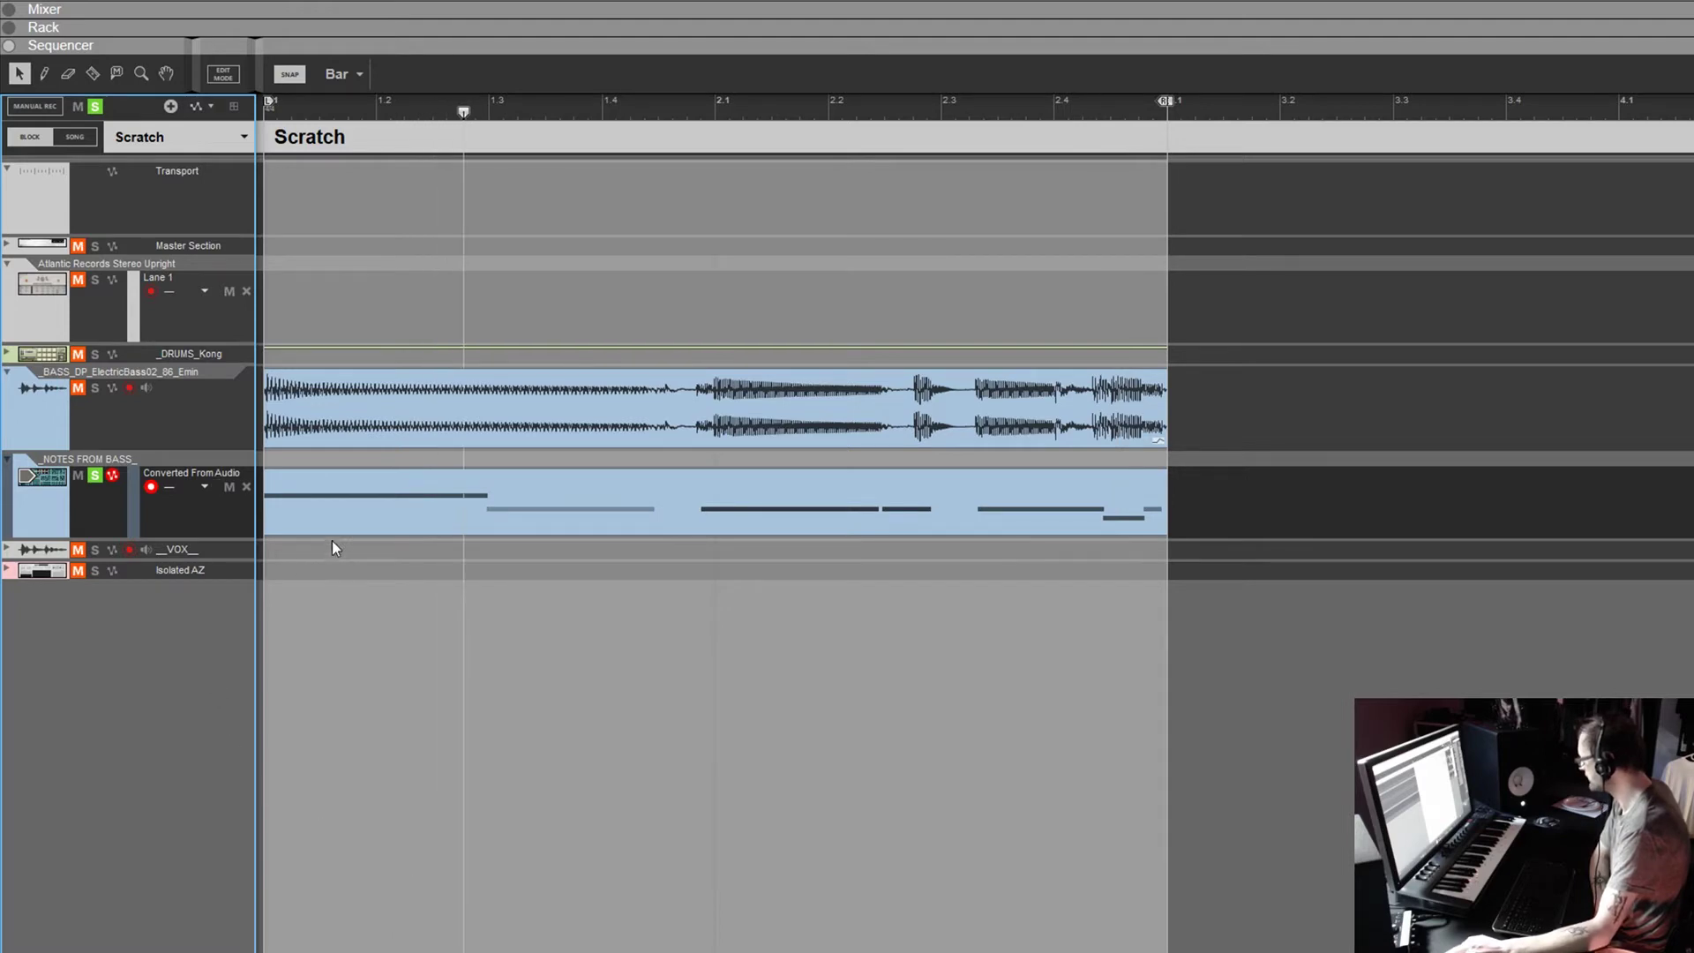
{"action": "key", "text": "space"}
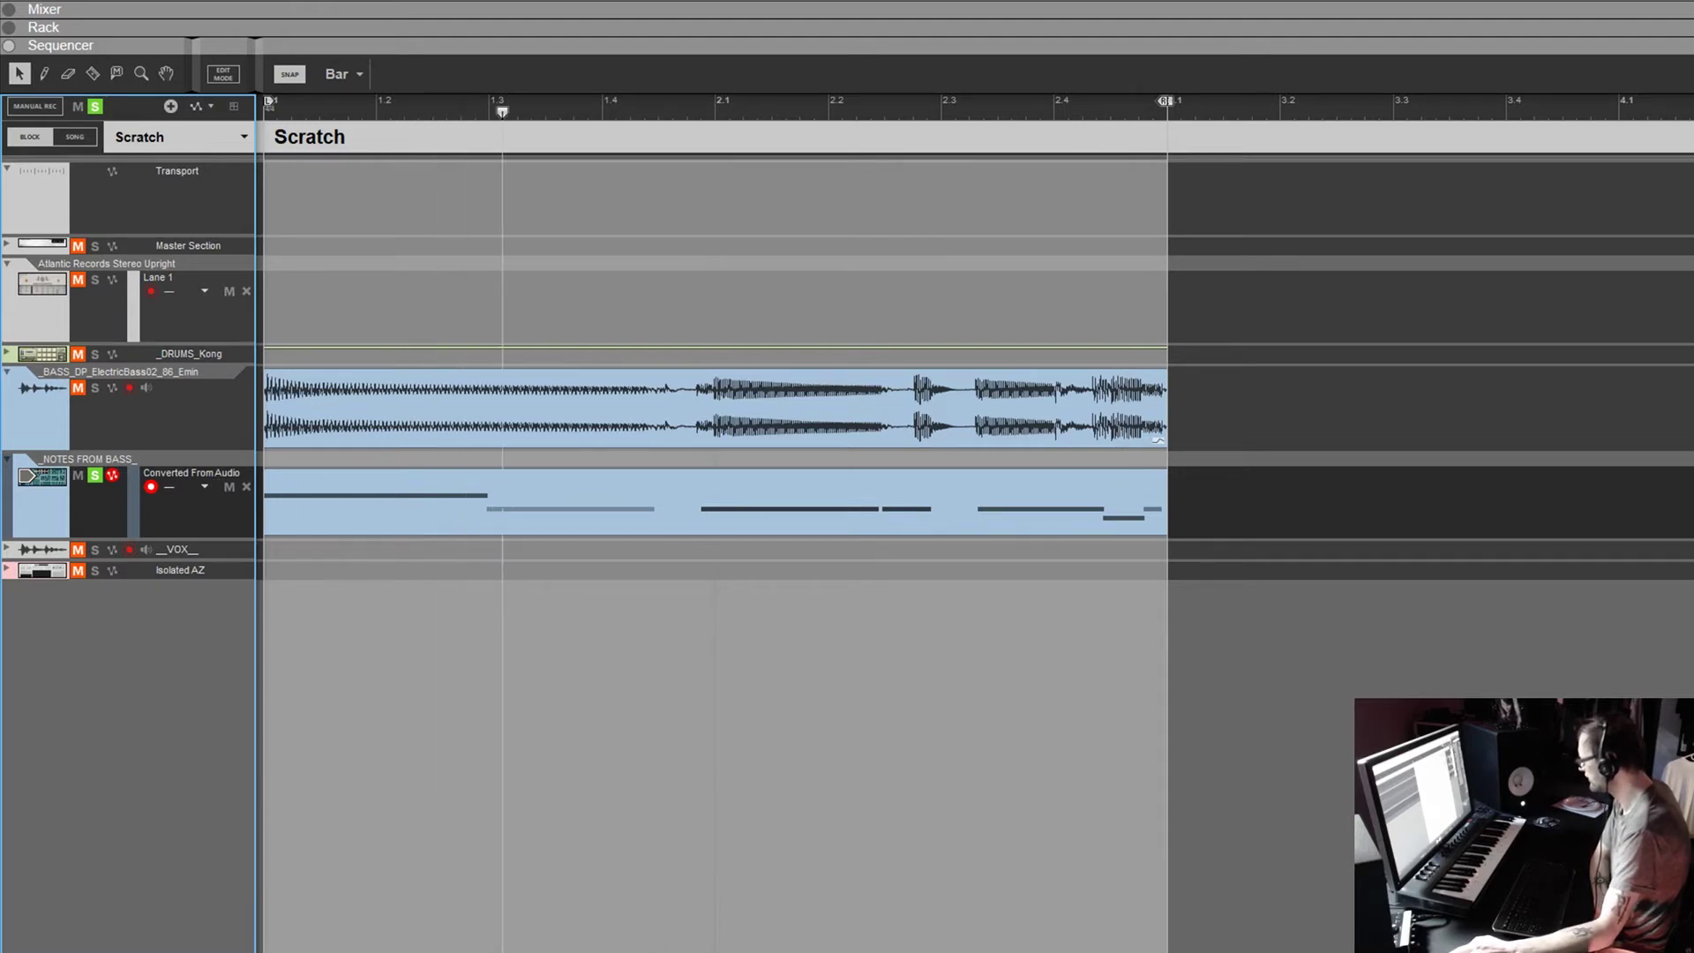
{"action": "key", "text": "KP_0"}
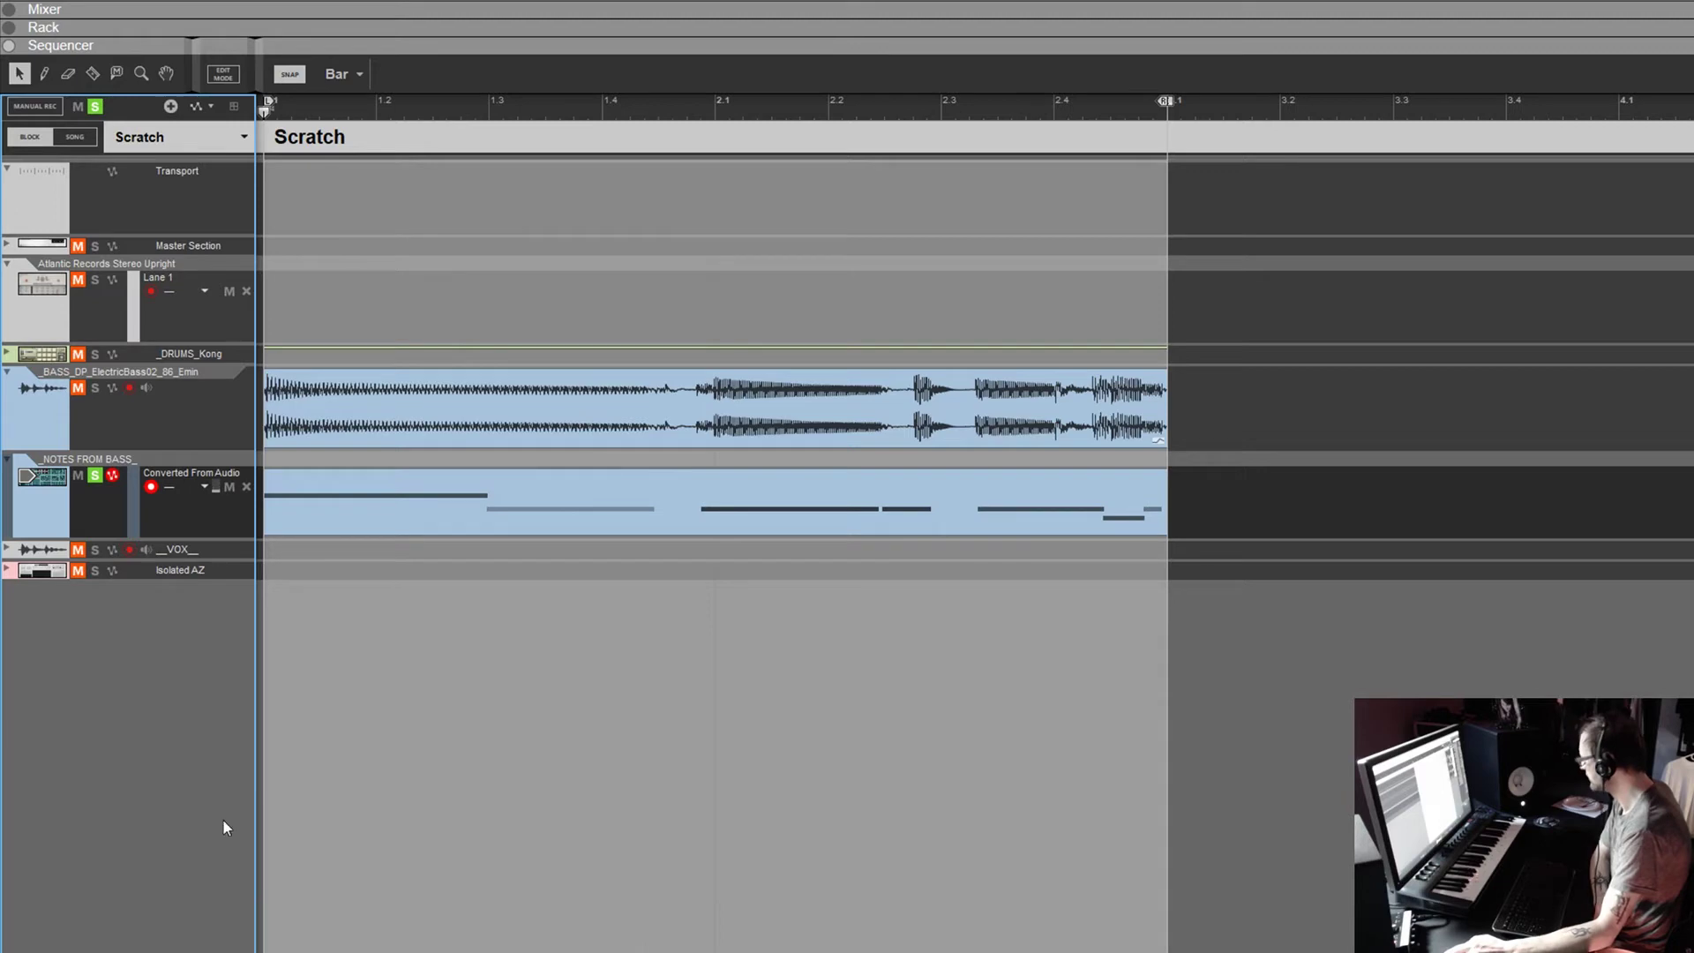
Solo the electric bass track, play it together with Notes from Bass, and solo the drums track too
{"action": "left_click", "coordinate": [96, 389]}
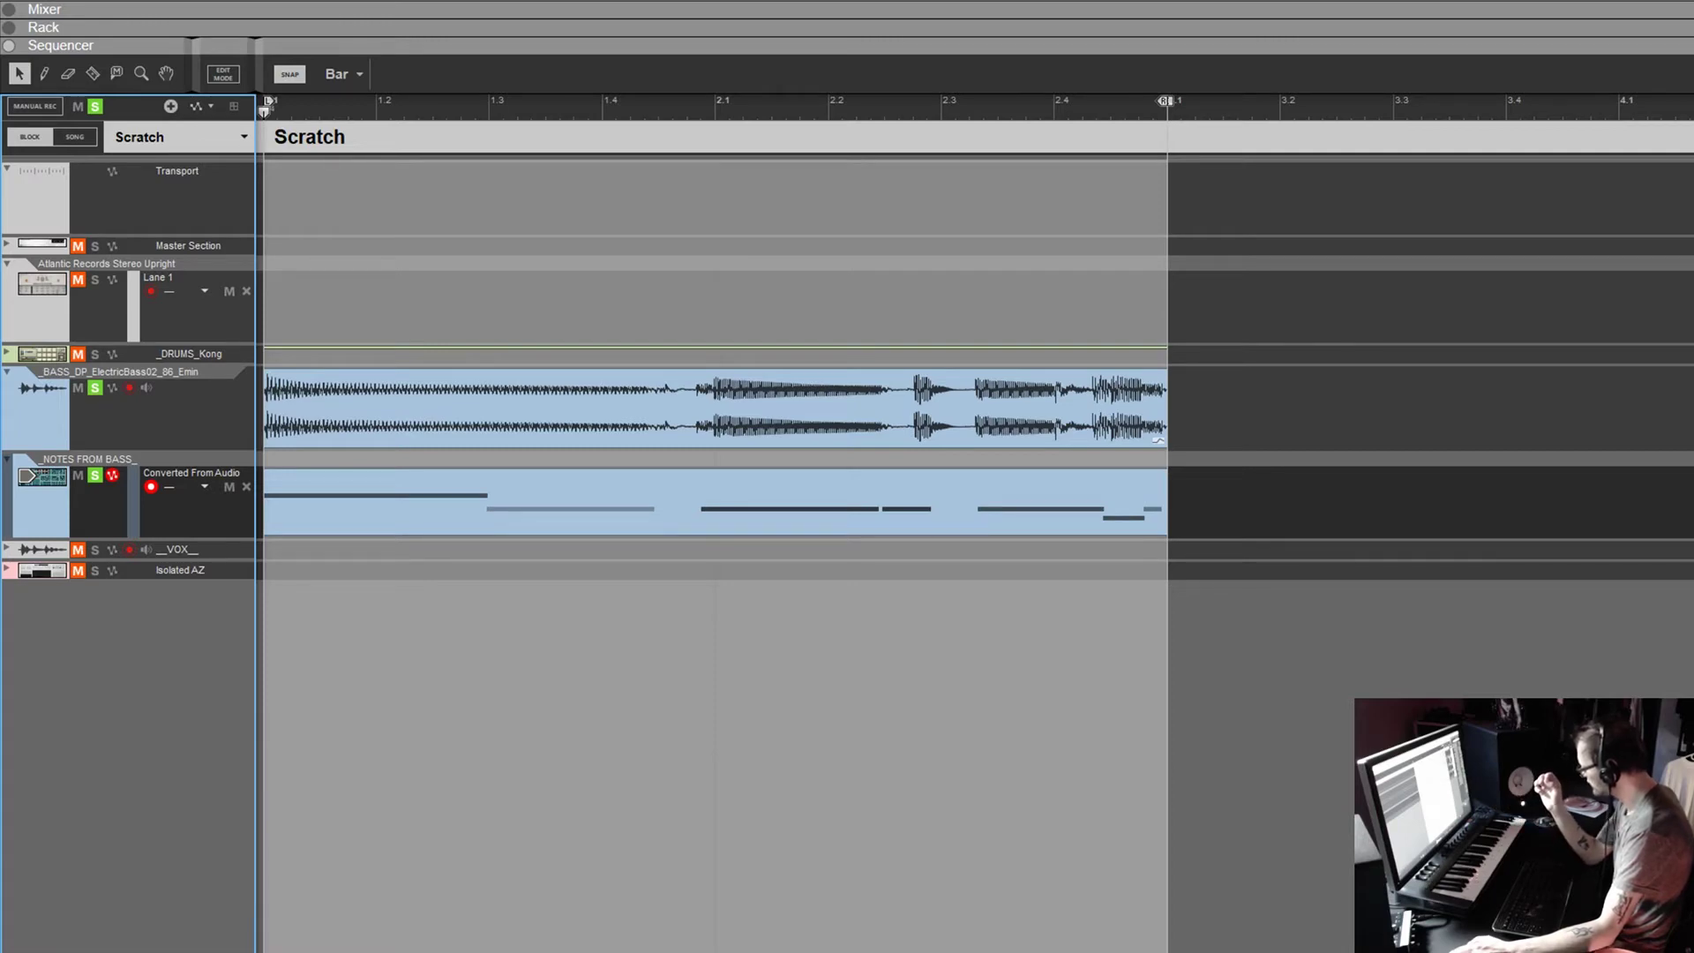
{"action": "key", "text": "space"}
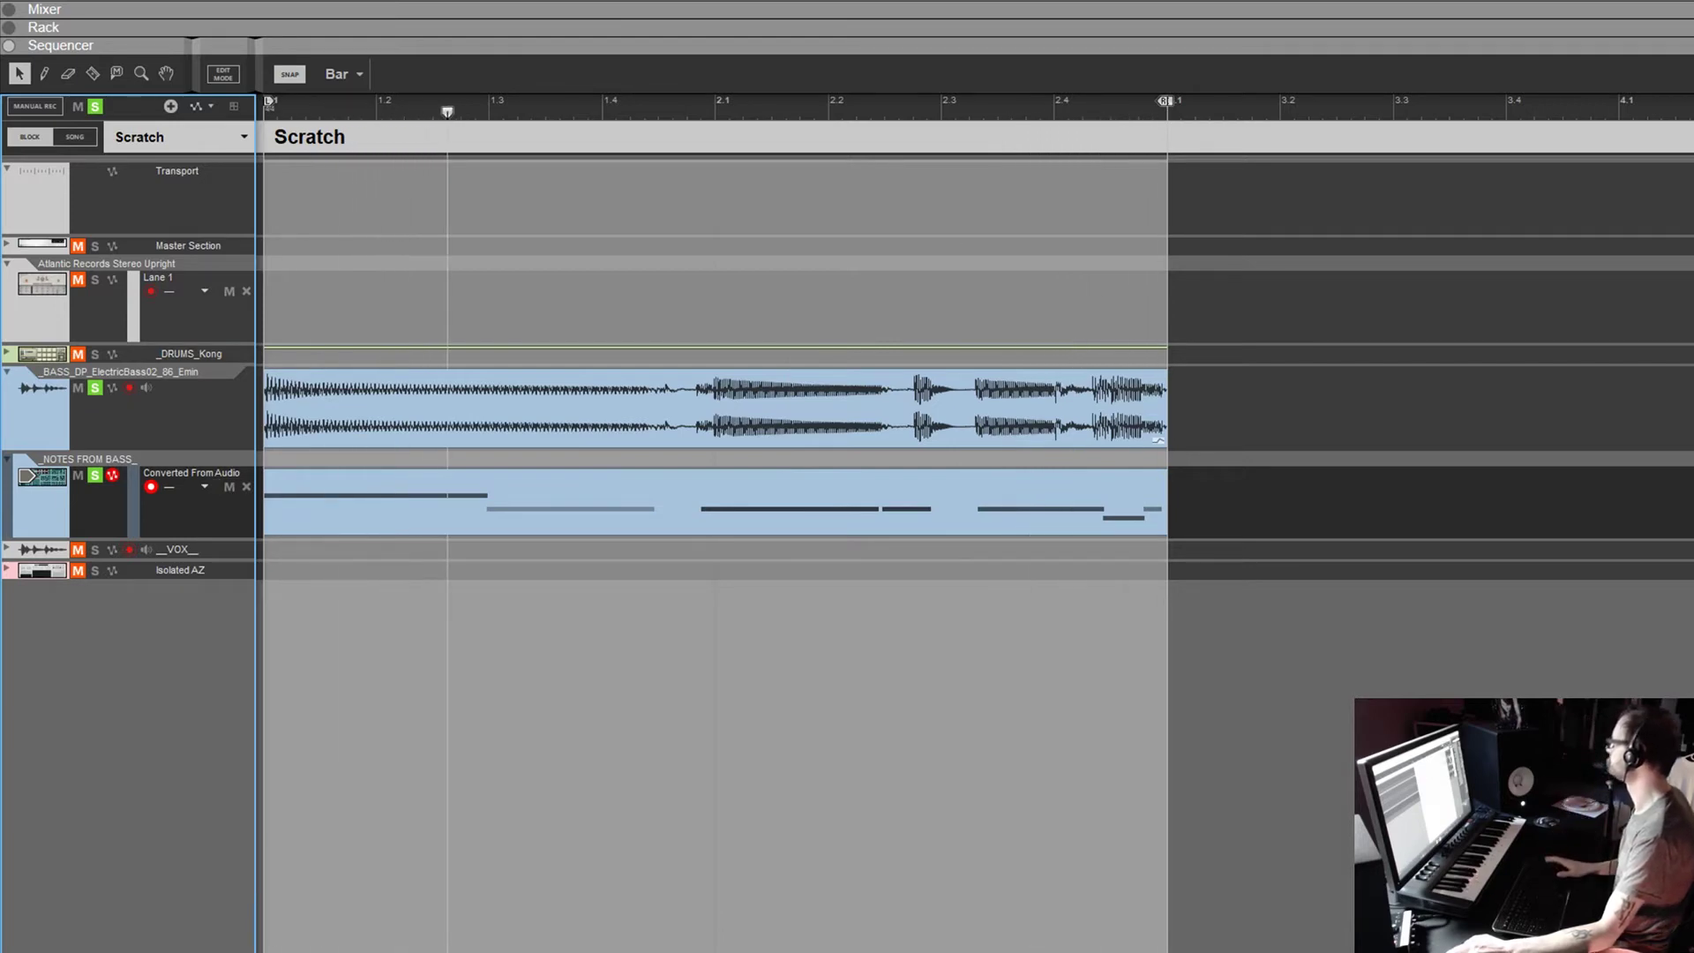
{"action": "left_click", "coordinate": [95, 355]}
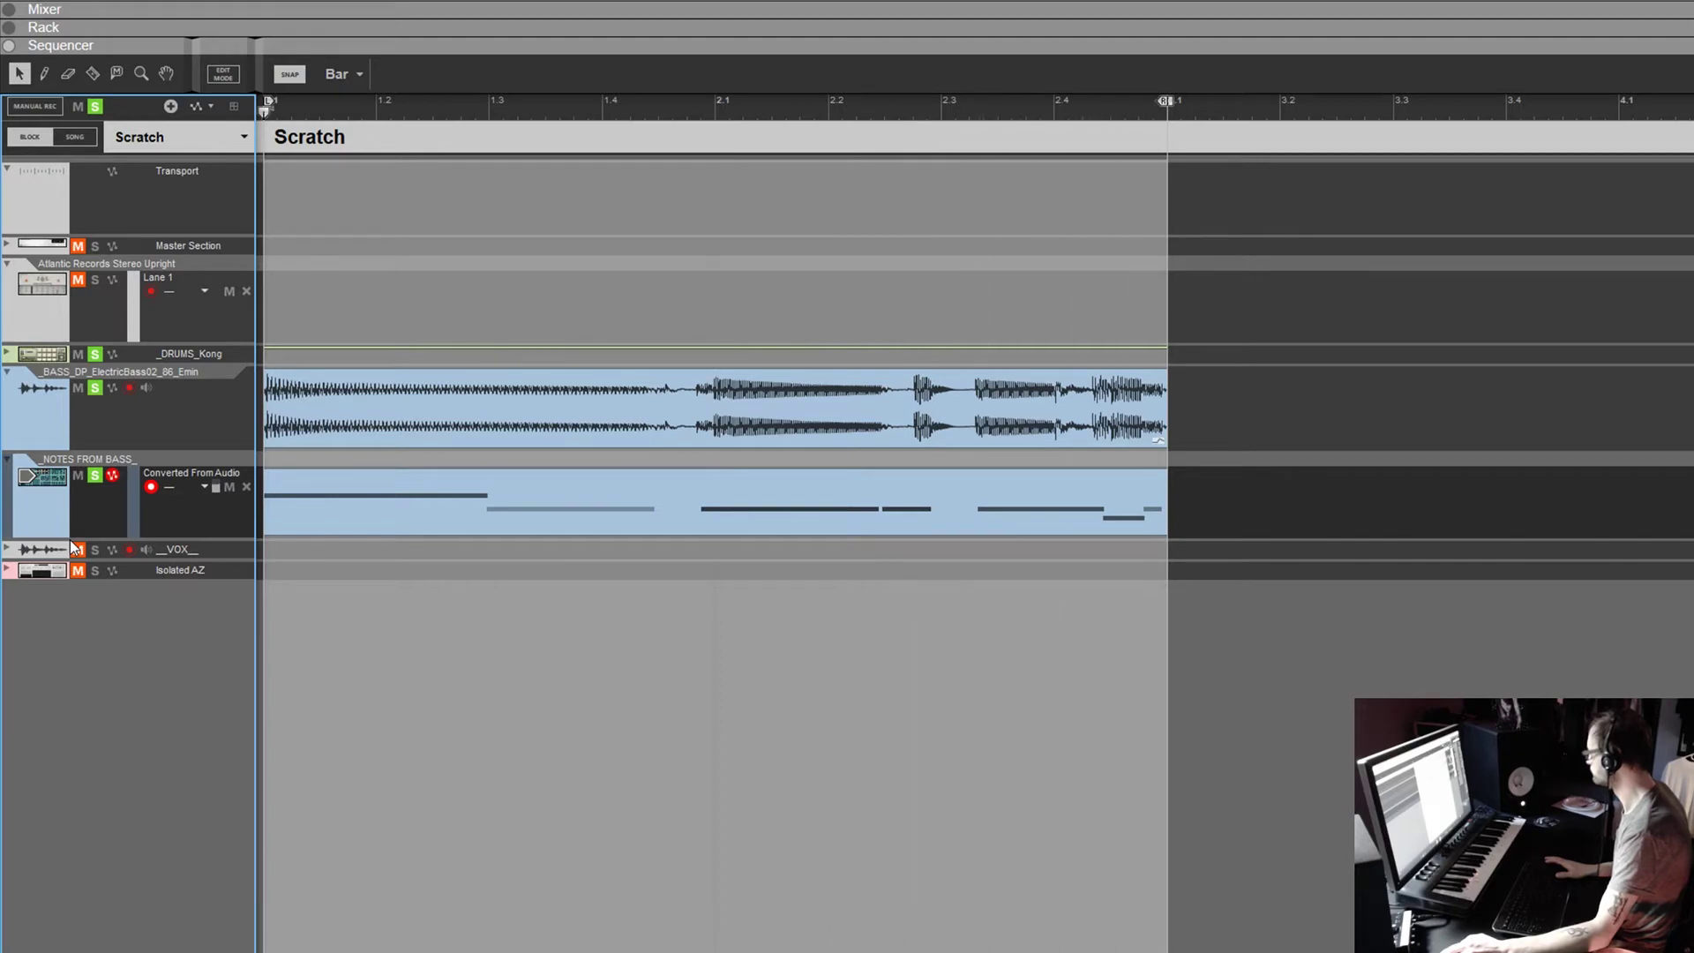
Switch to the song arrangement, unmute and solo the VOX track, and return to the Scratch block
{"action": "left_click", "coordinate": [72, 137]}
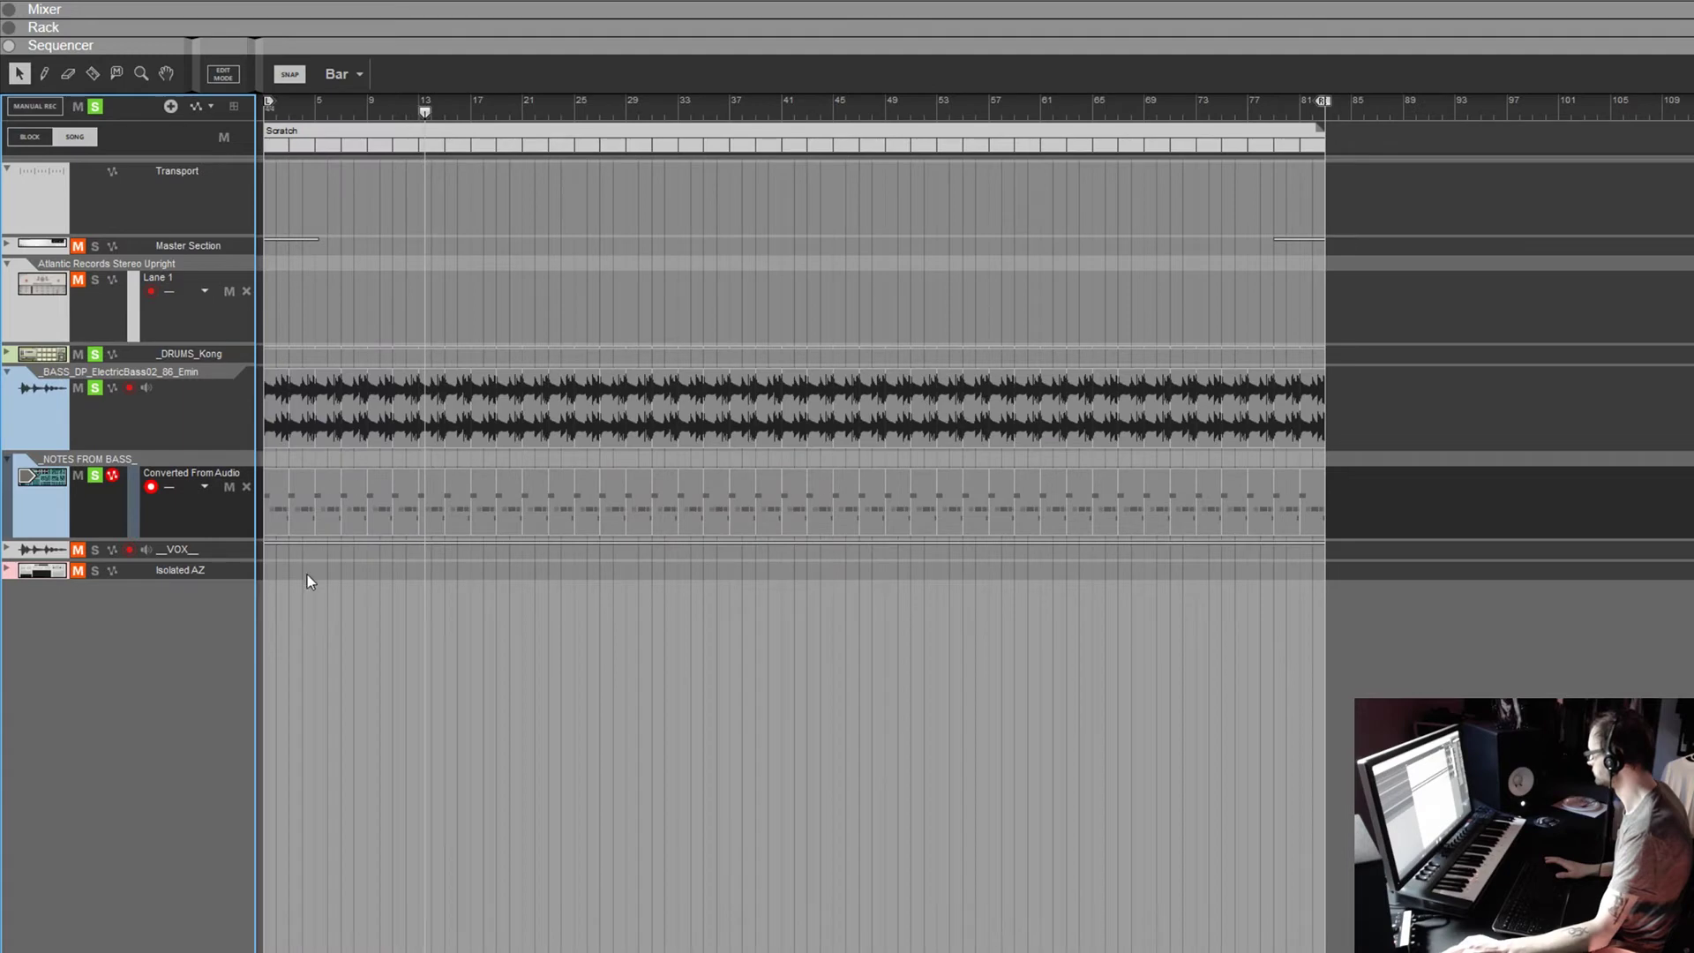
{"action": "left_click", "coordinate": [78, 548]}
{"action": "left_click", "coordinate": [94, 549]}
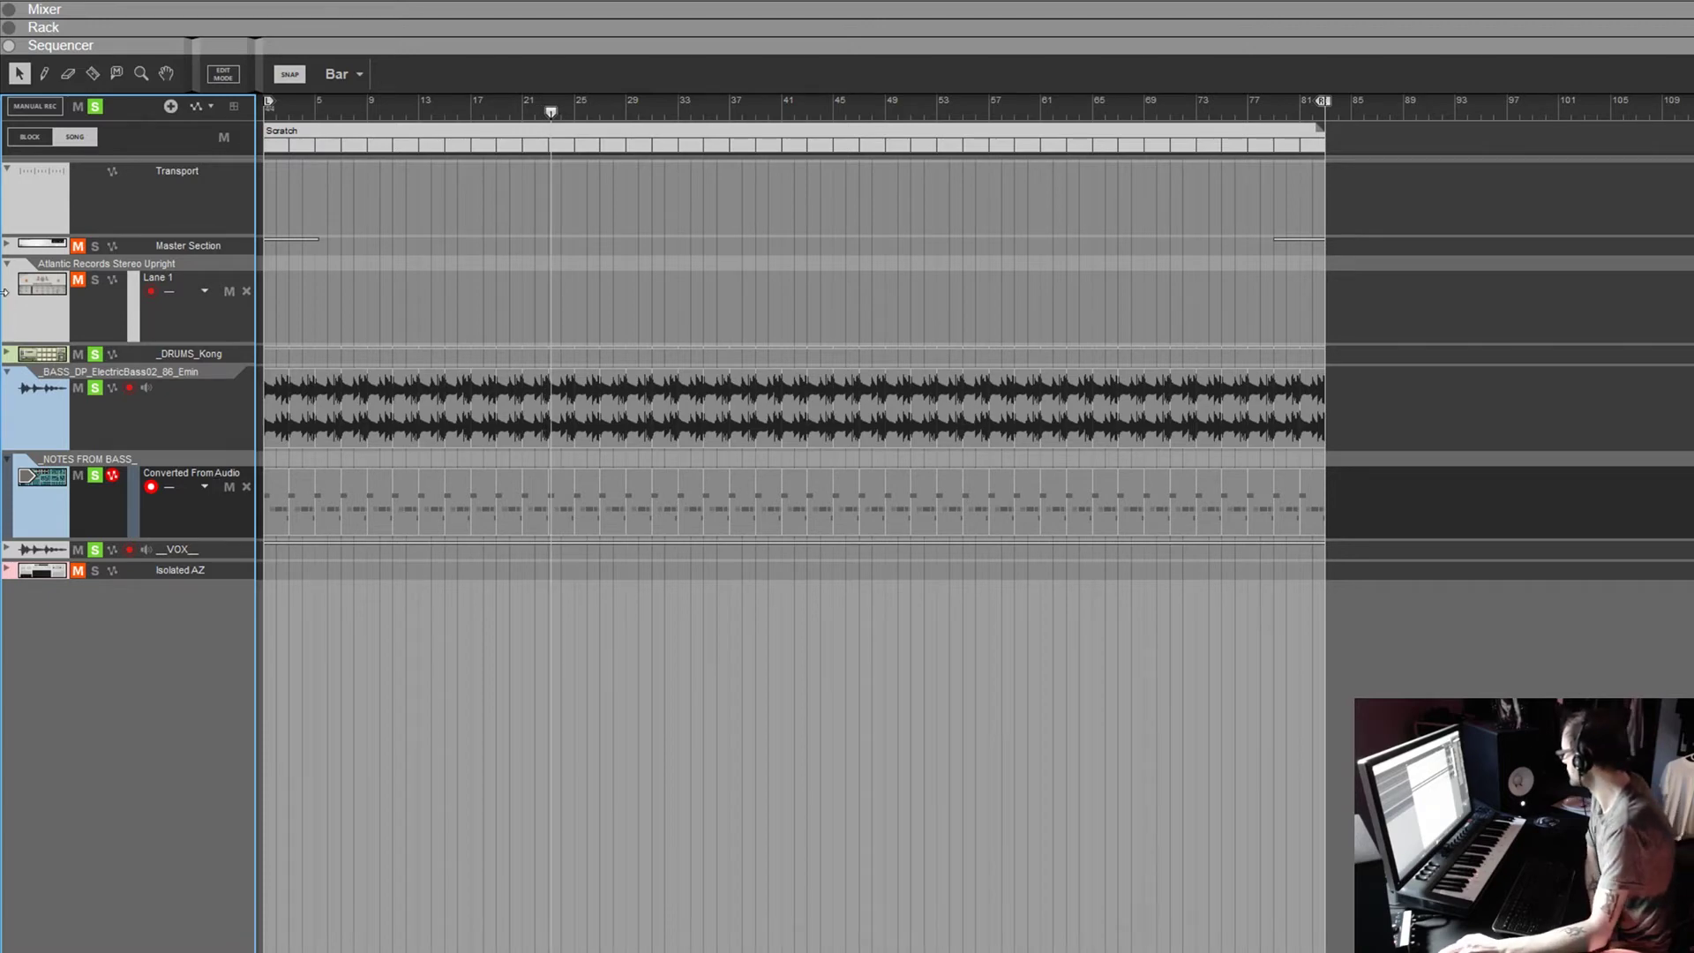
{"action": "left_click", "coordinate": [30, 137]}
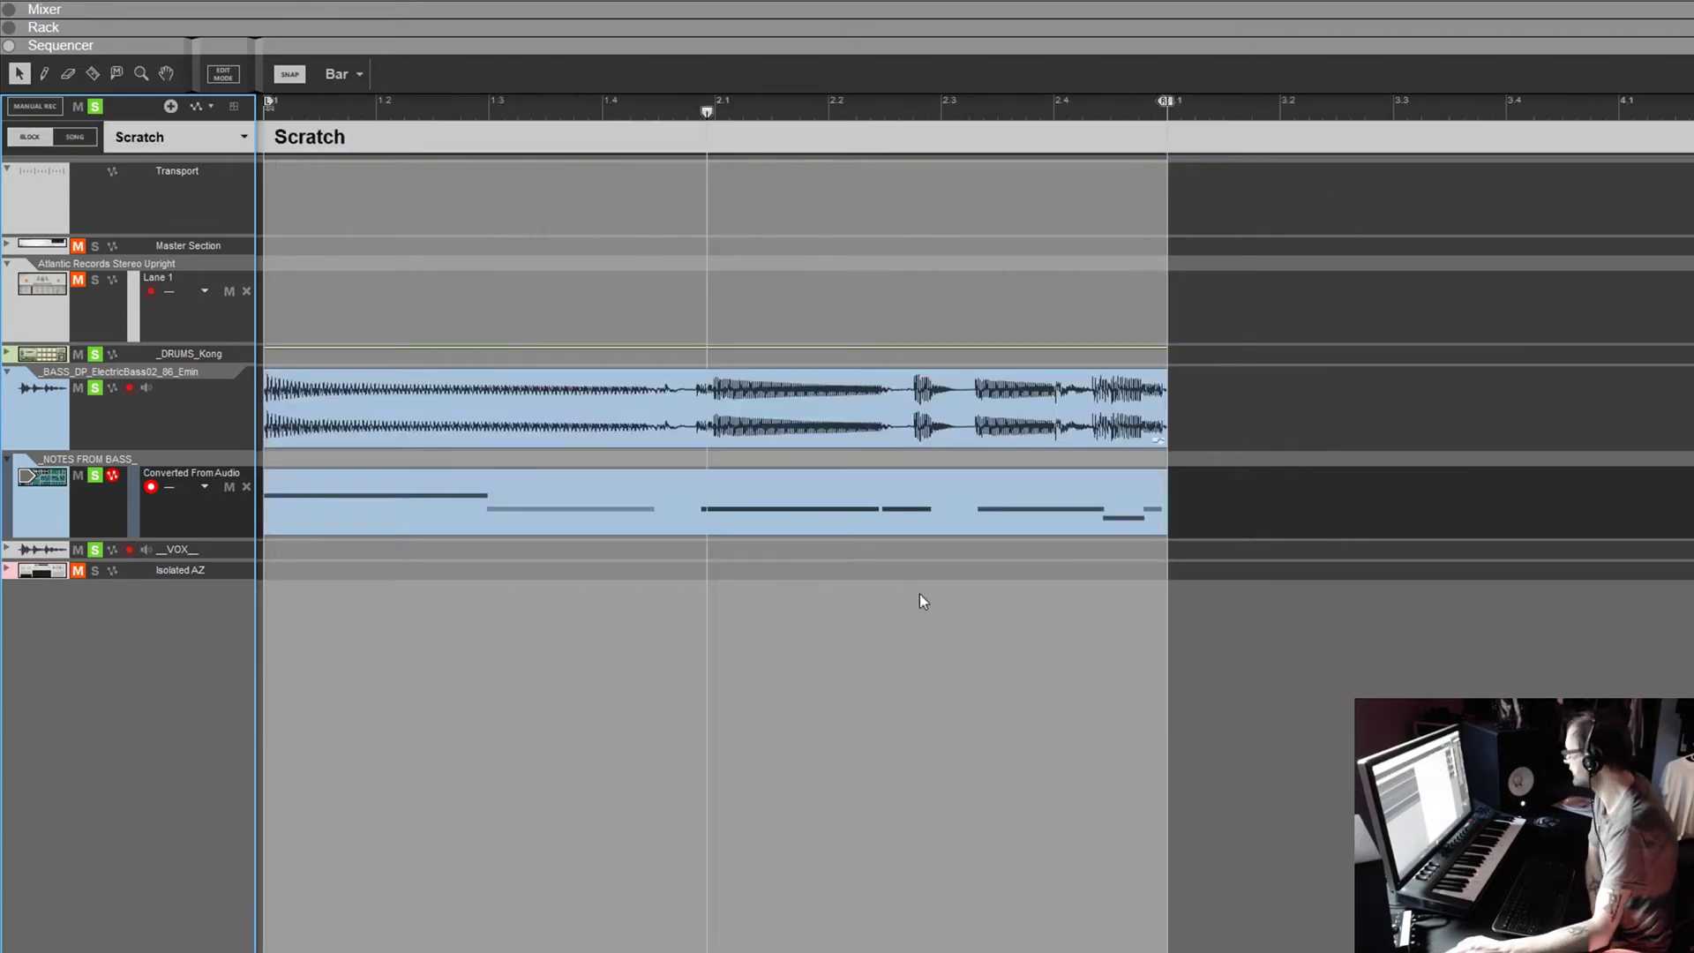
Set the snap value to 1/2, shorten the loop to end at 1.3, and play it
{"action": "left_click_drag", "start_coordinate": [1165, 102], "coordinate": [549, 252]}
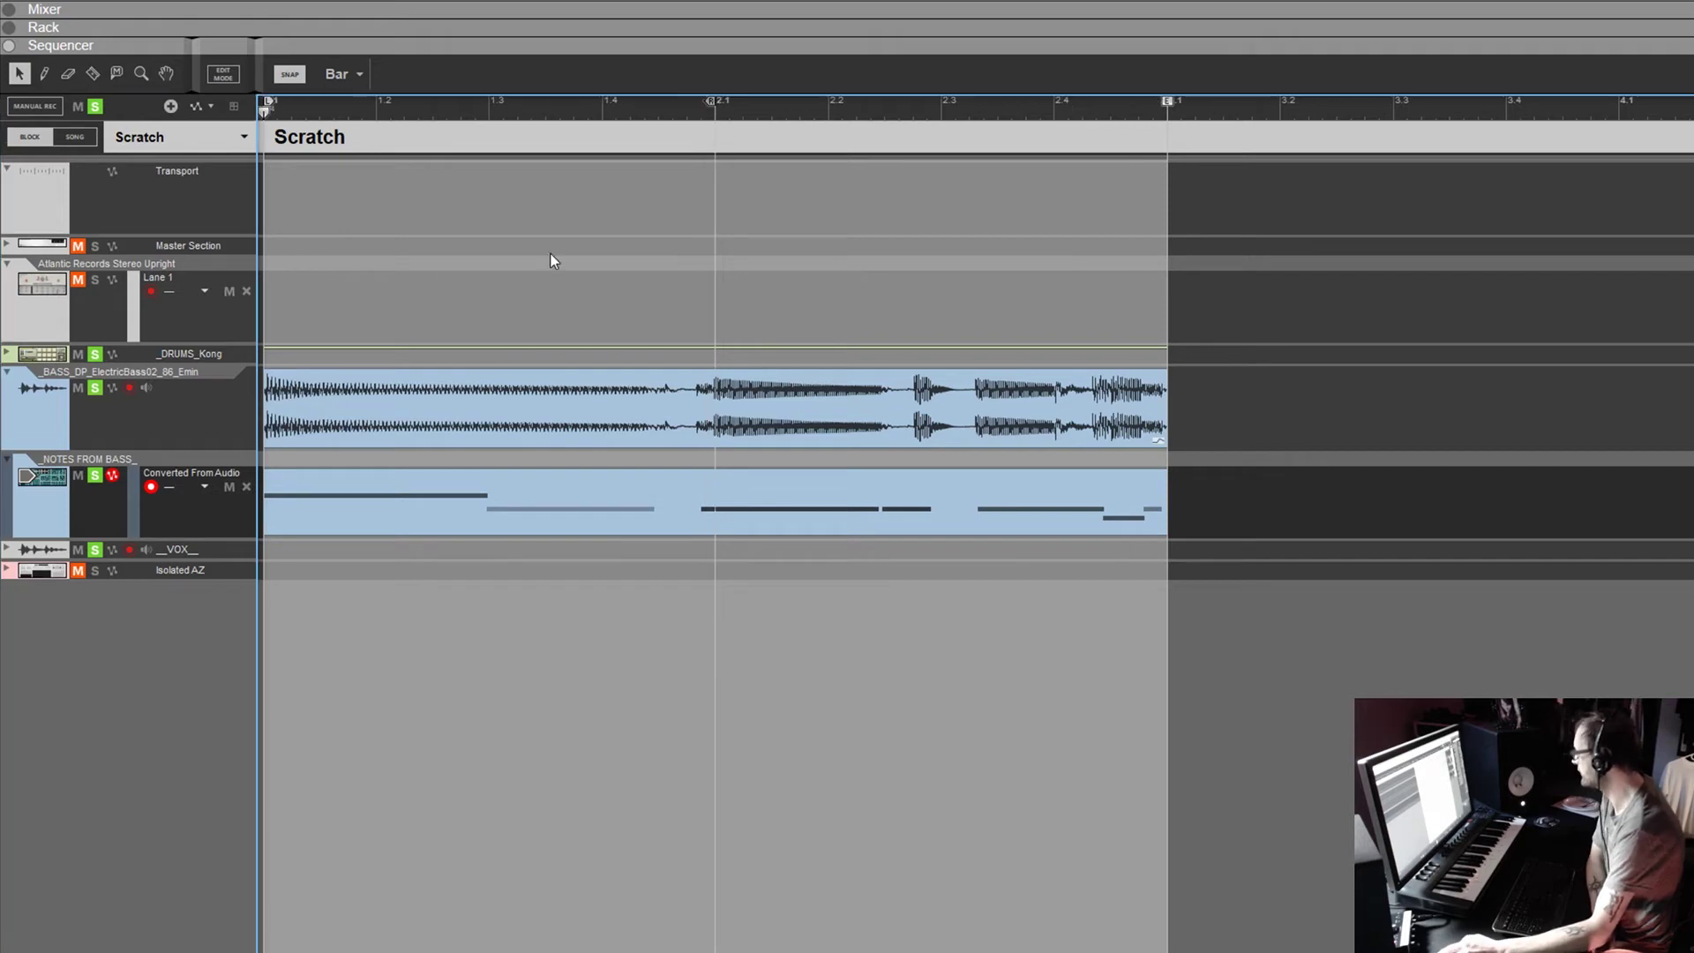
{"action": "left_click", "coordinate": [363, 78]}
{"action": "left_click", "coordinate": [362, 112]}
{"action": "left_click_drag", "start_coordinate": [711, 102], "coordinate": [483, 103]}
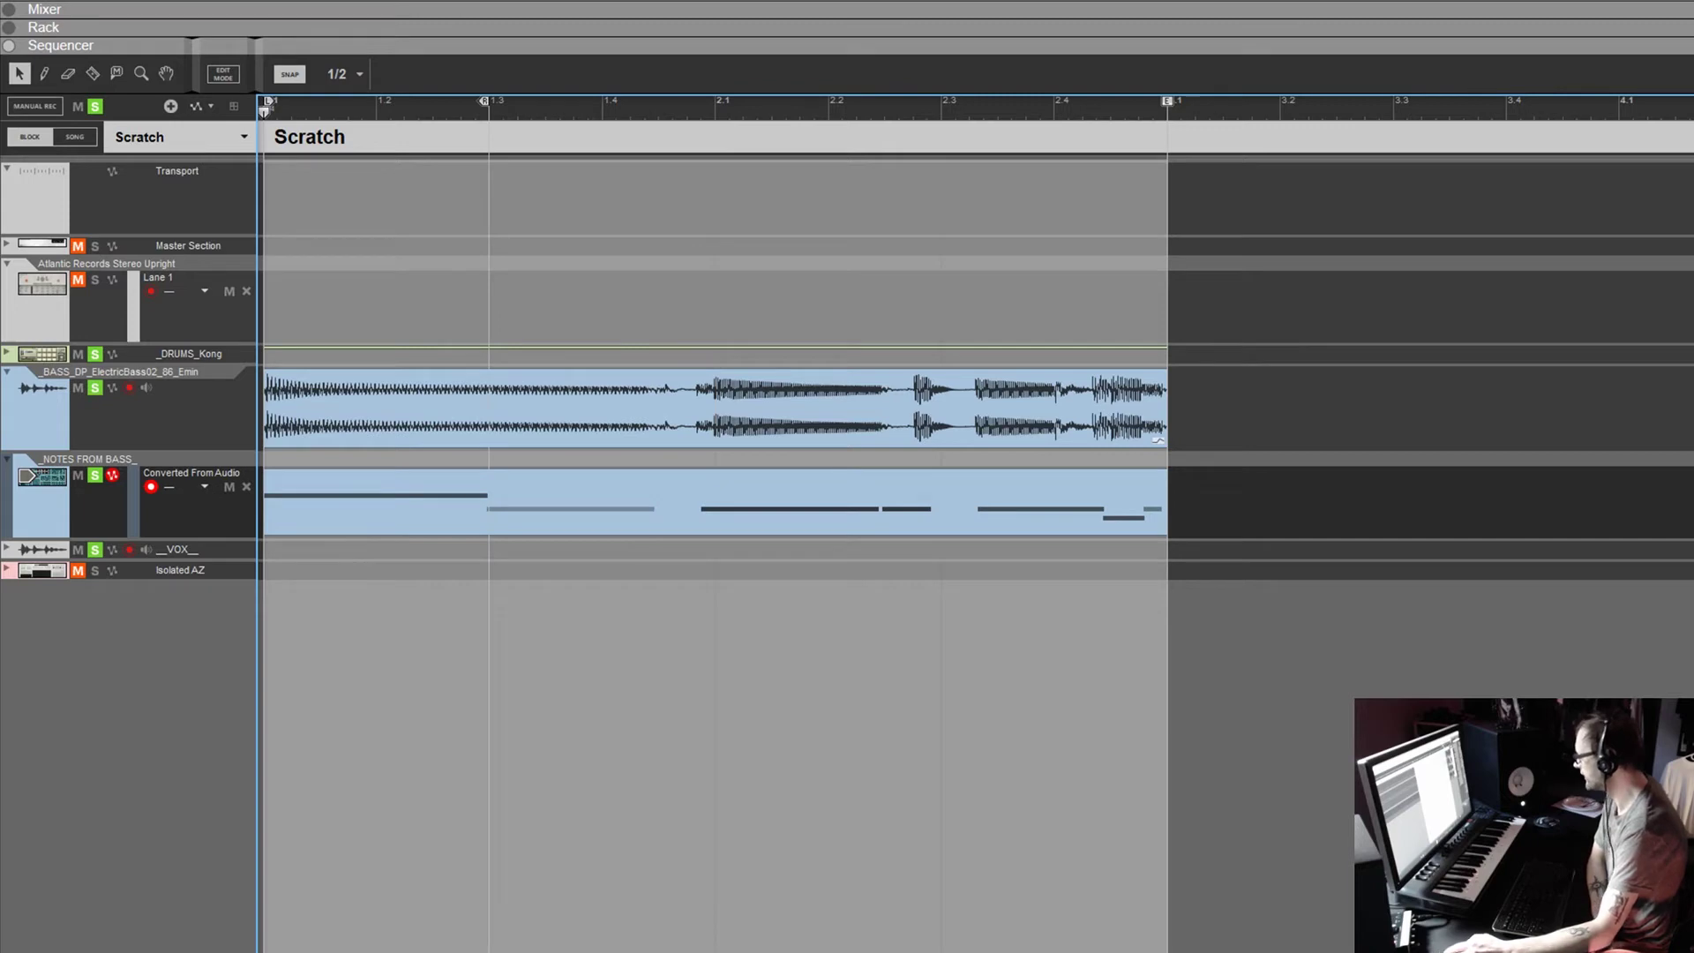
{"action": "key", "text": "space"}
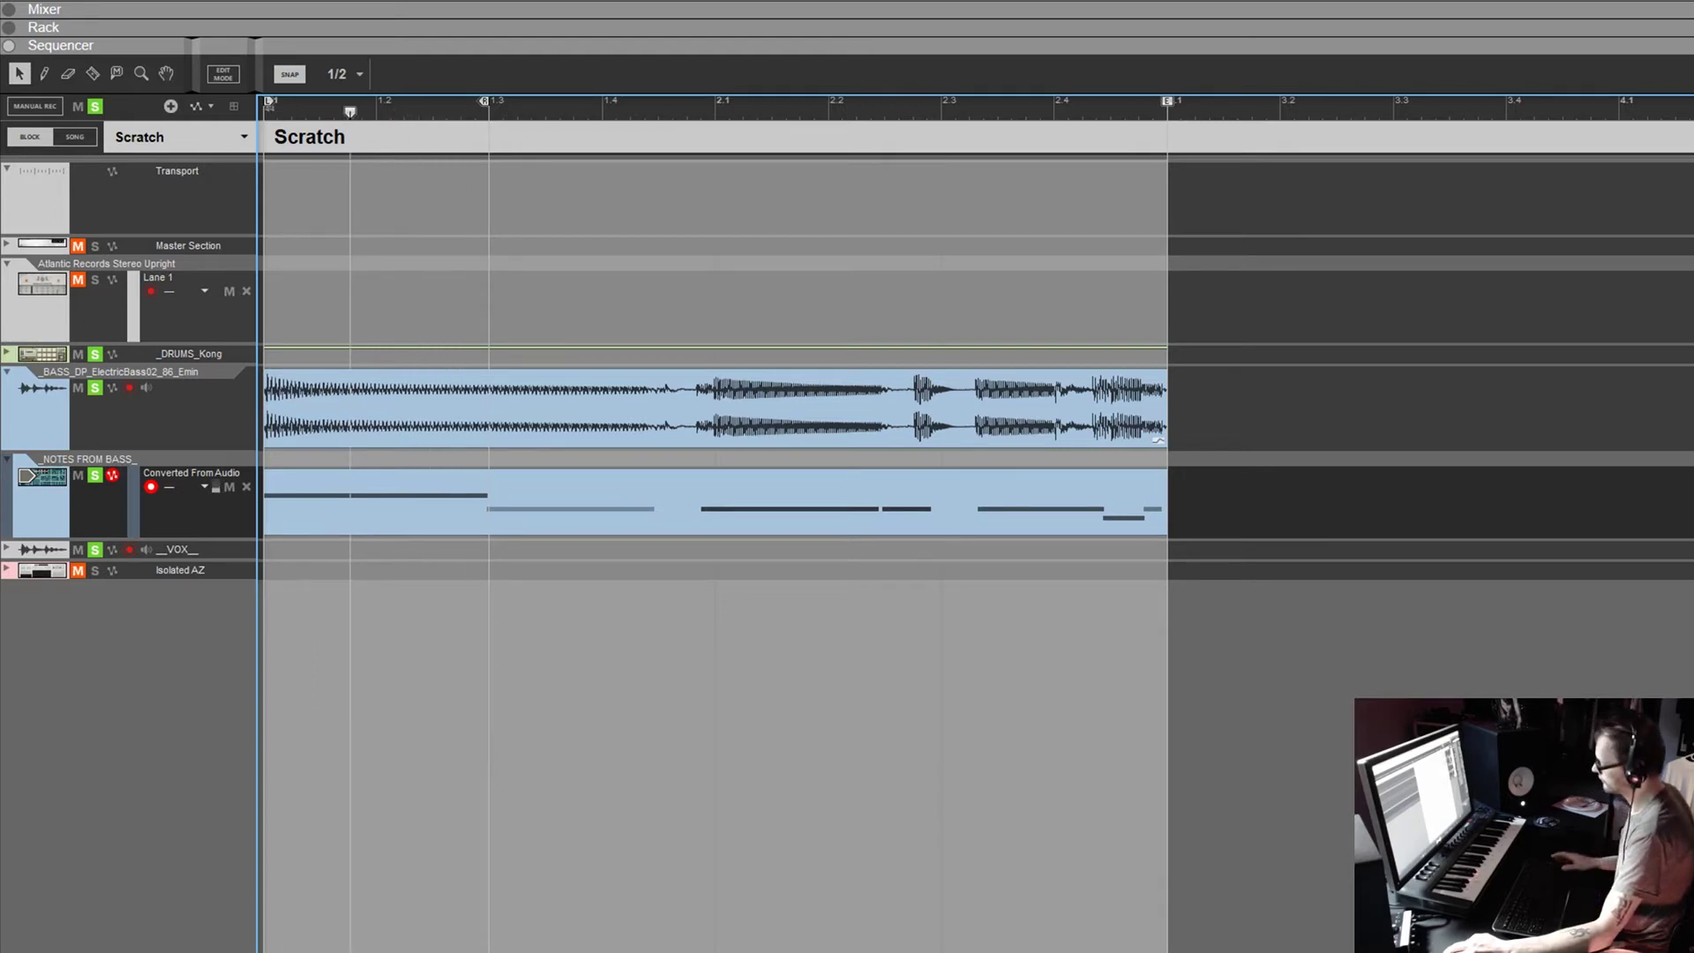
Open the electric bass audio clip in Pitch Edit to examine it, then return to the block arrangement
{"action": "double_click", "coordinate": [300, 491]}
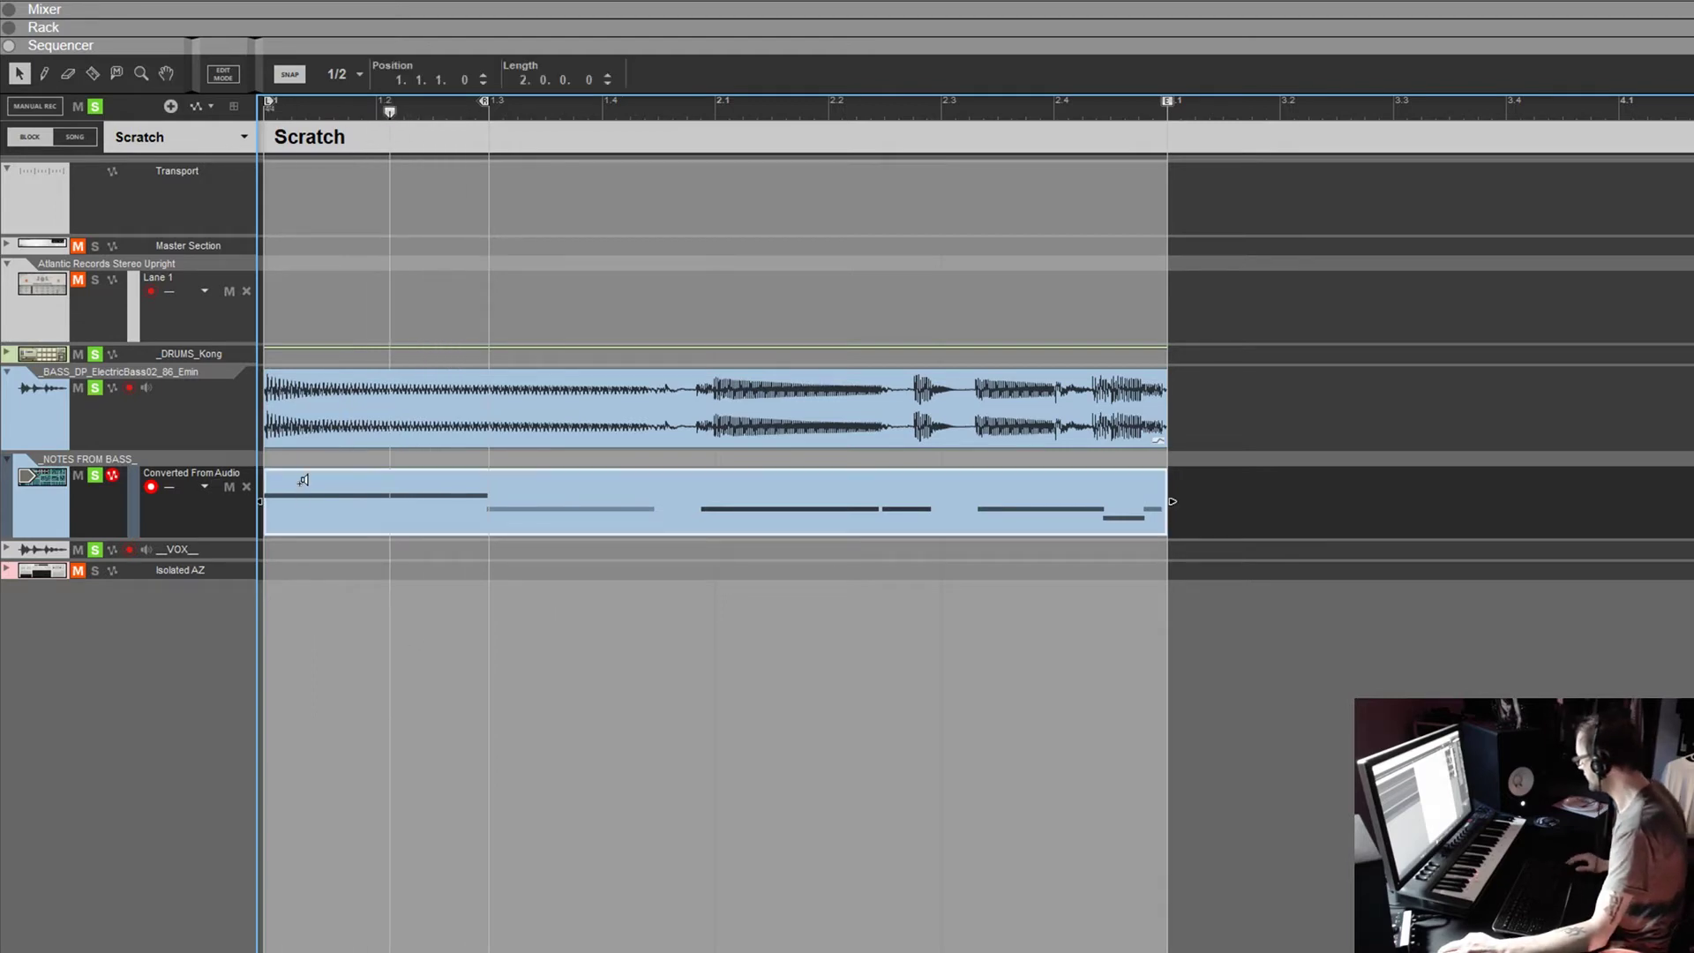
{"action": "left_click", "coordinate": [308, 476]}
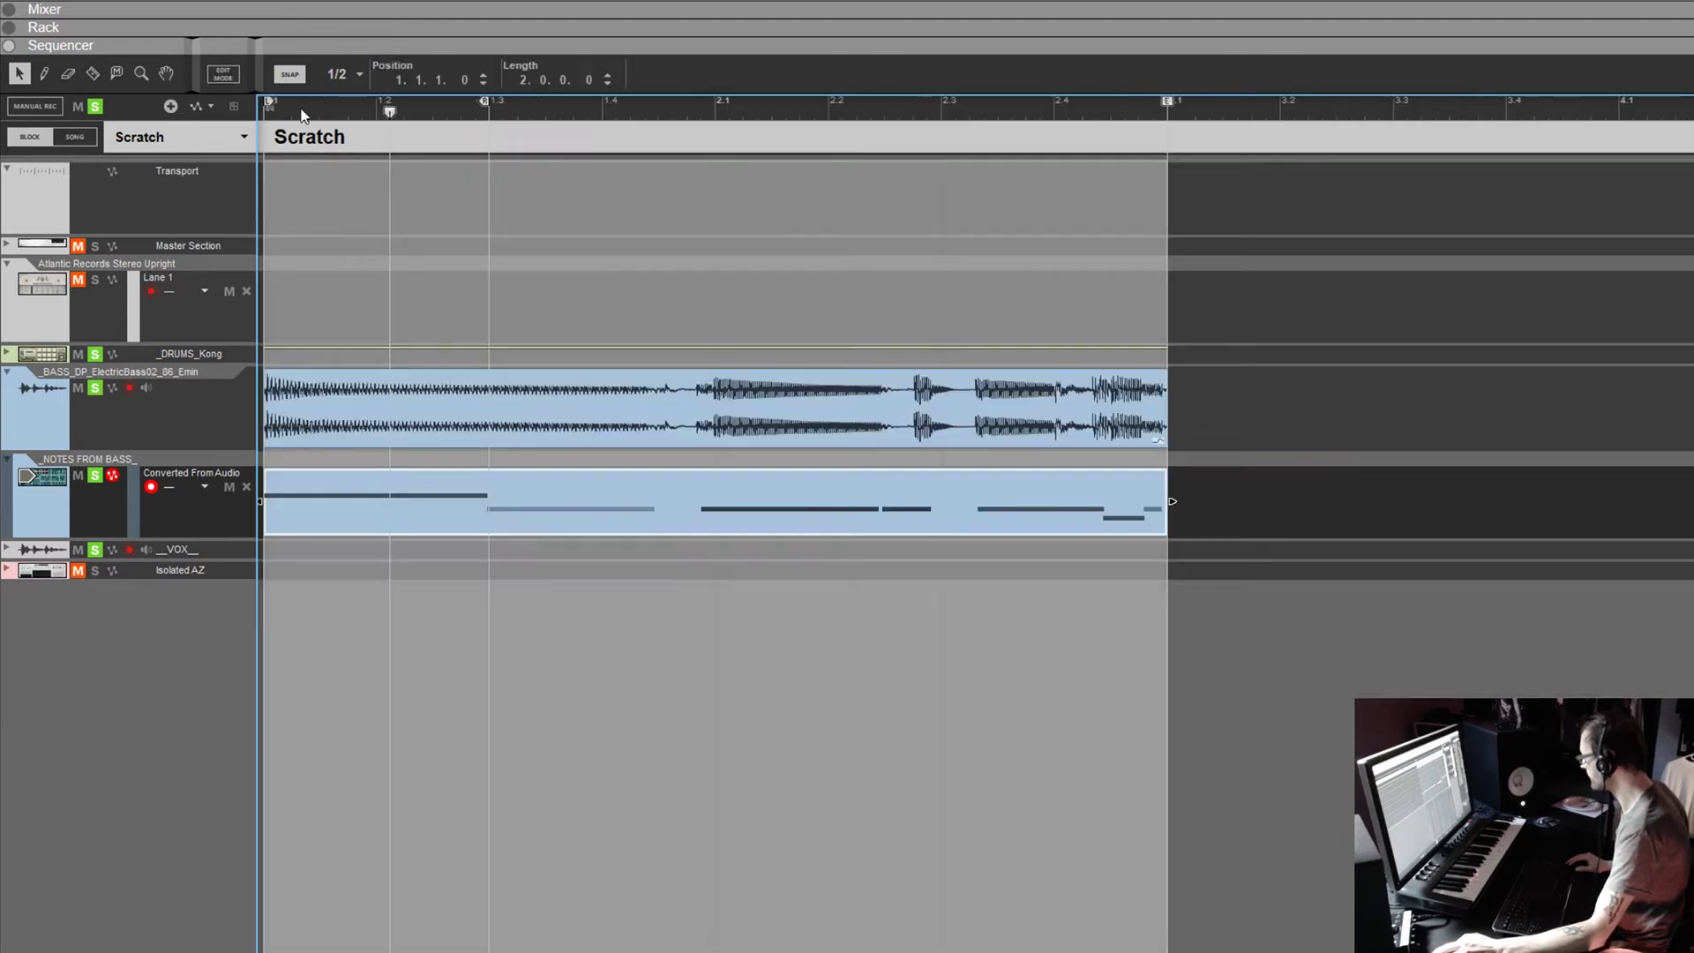
{"action": "left_click", "coordinate": [284, 107]}
{"action": "double_click", "coordinate": [319, 404]}
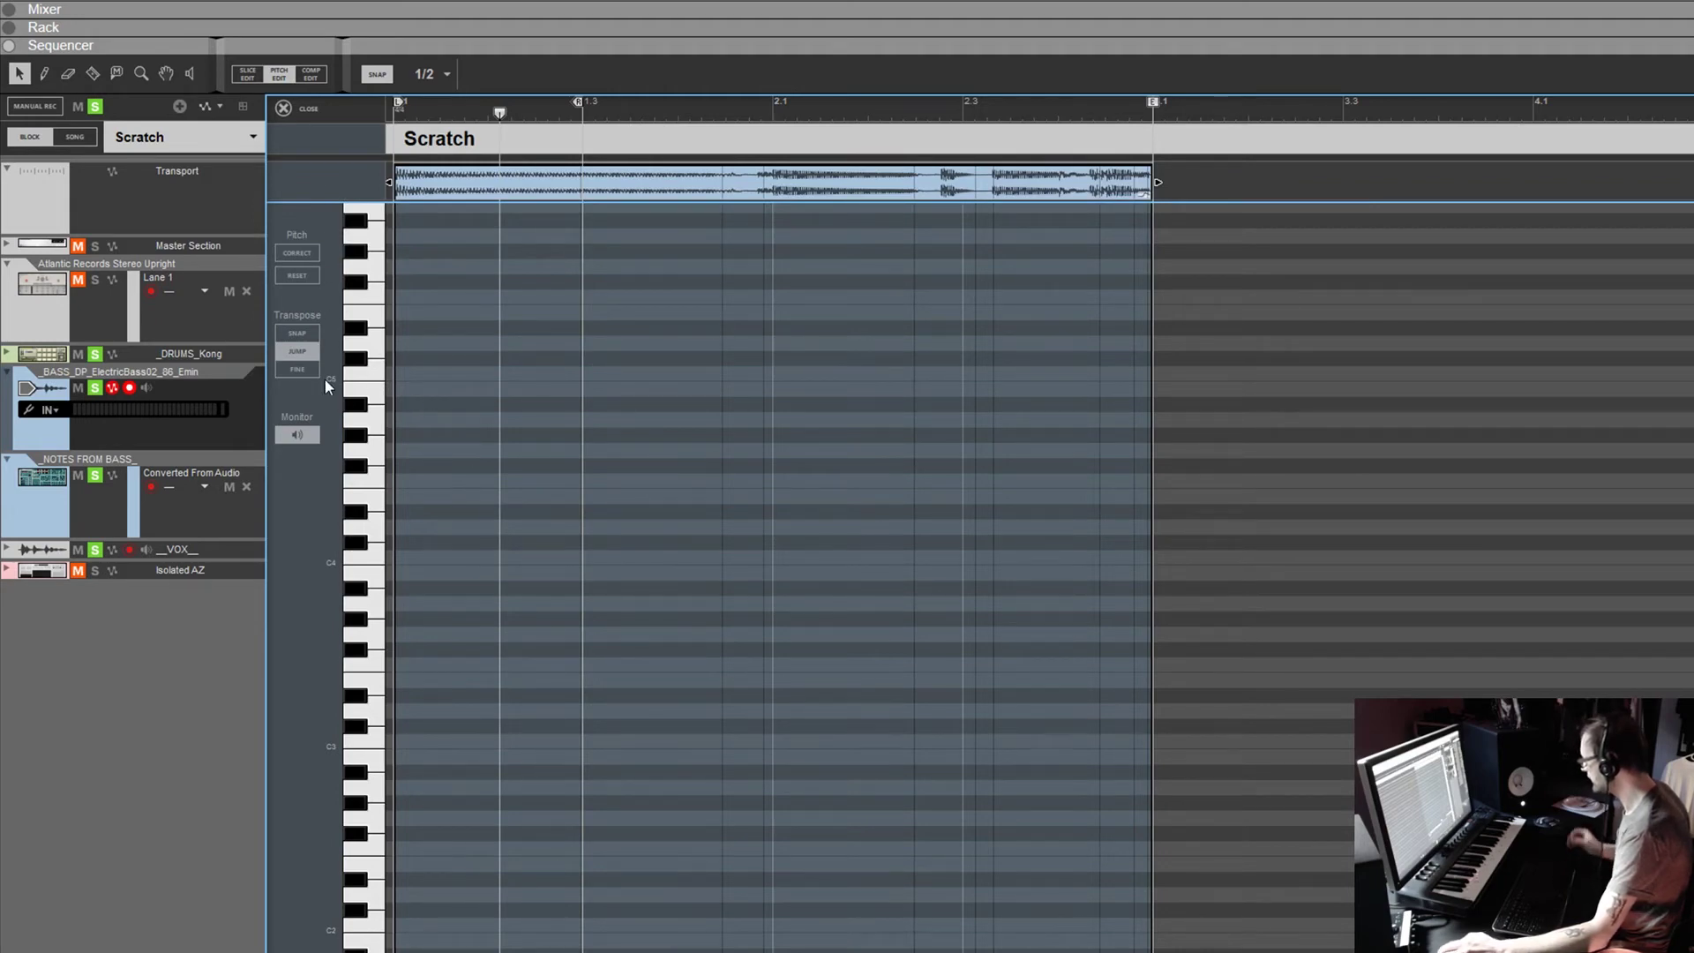
{"action": "left_click", "coordinate": [313, 108]}
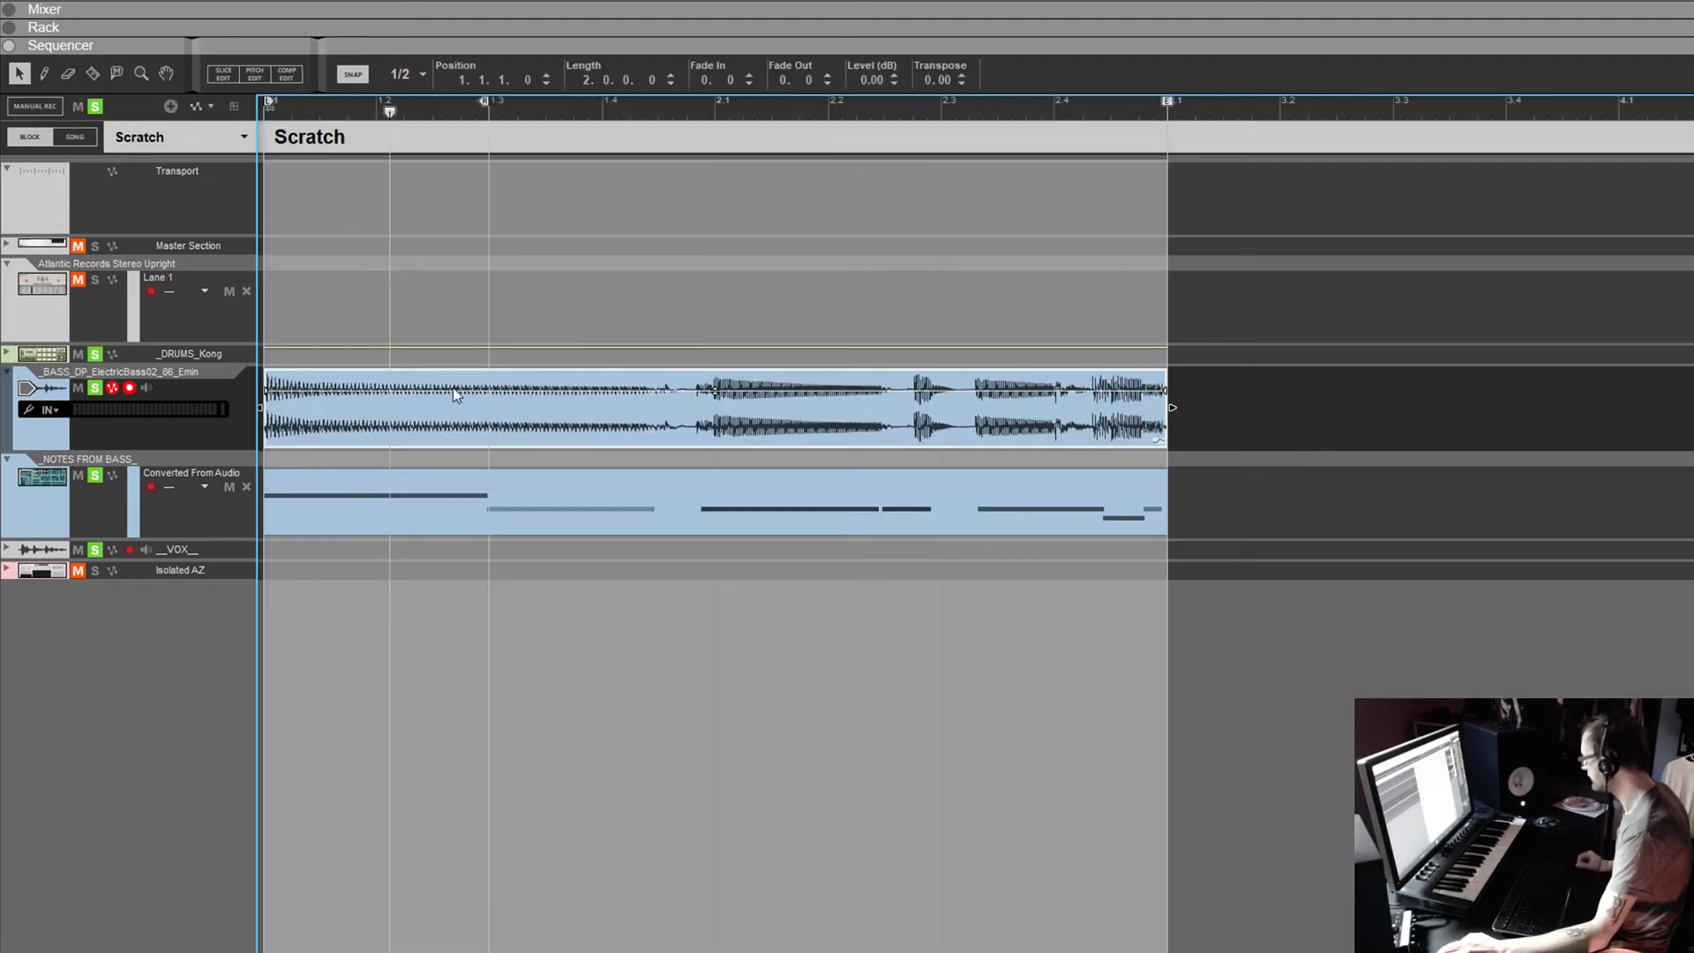
Extend the loop to the end of the two-bar bass clip, return the playhead to the start and play
{"action": "left_click_drag", "start_coordinate": [484, 107], "coordinate": [1199, 213]}
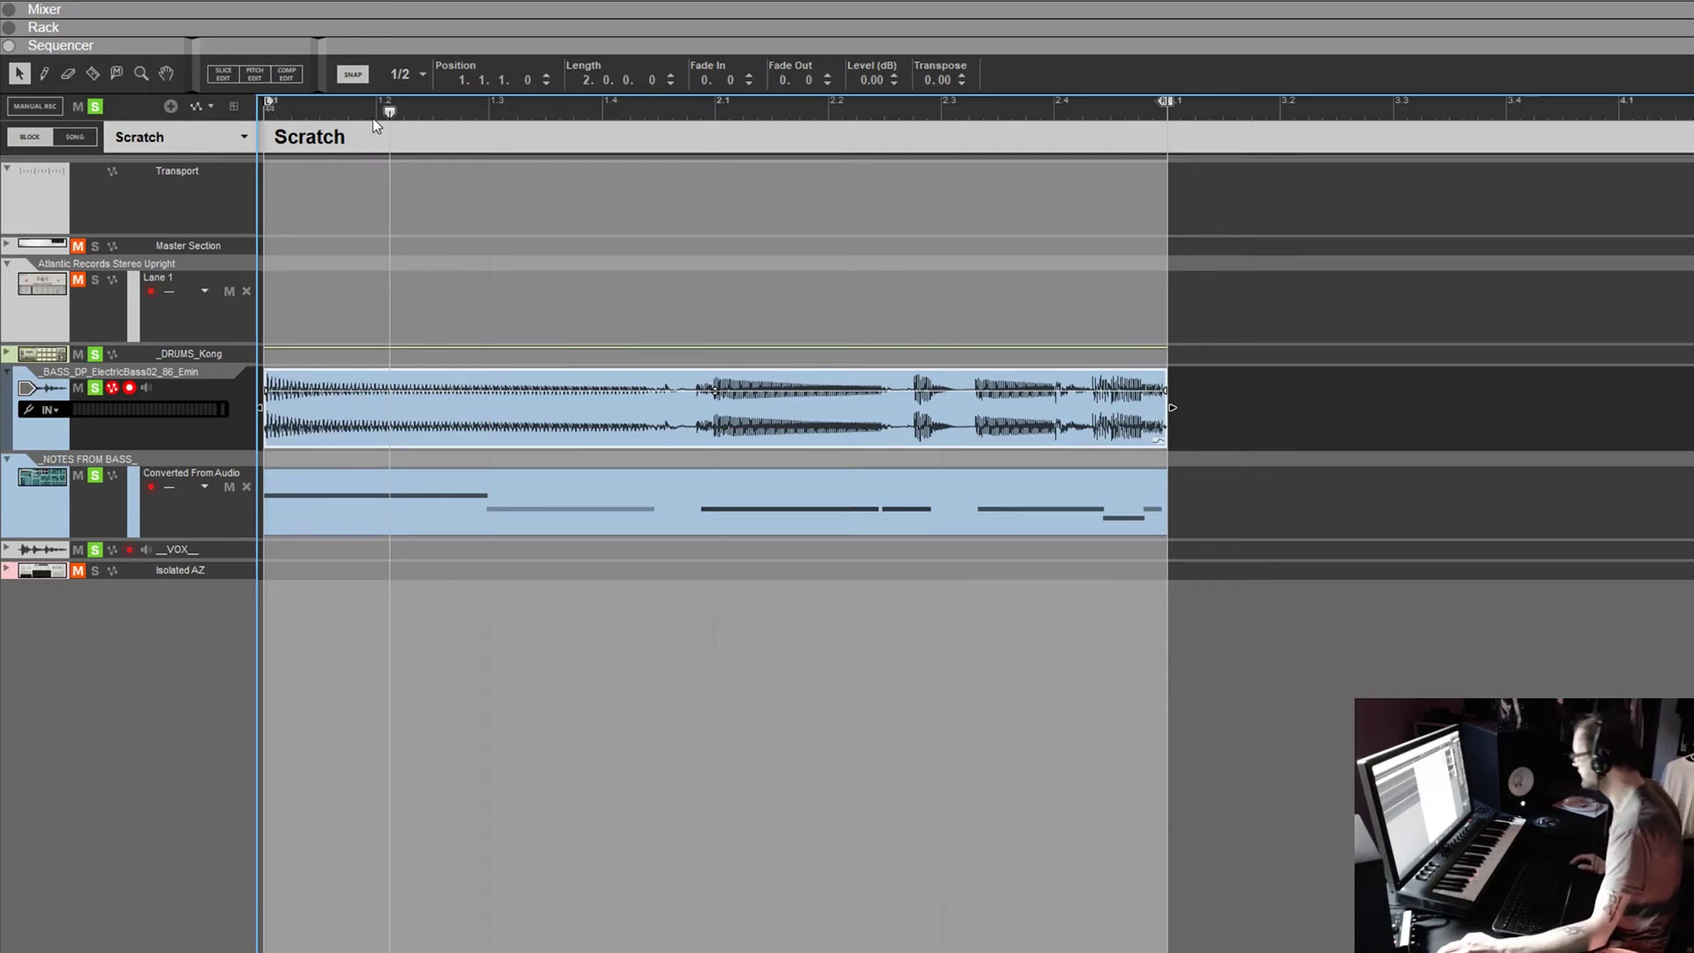
{"action": "left_click_drag", "start_coordinate": [389, 112], "coordinate": [226, 157]}
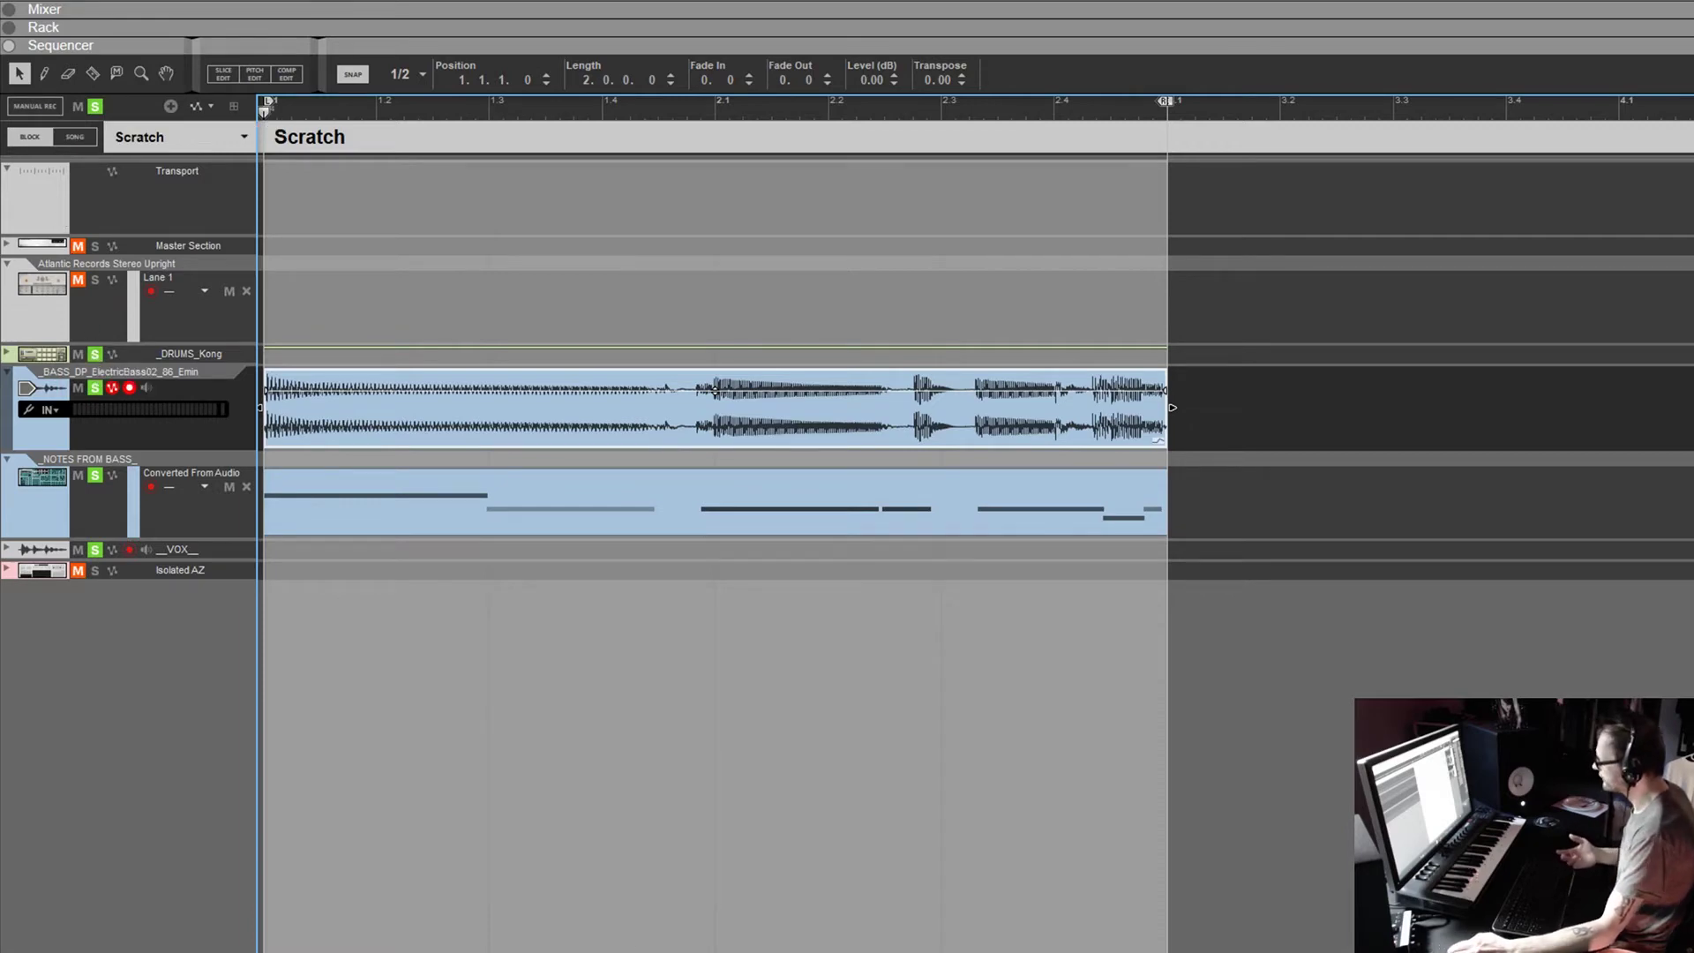
{"action": "key", "text": "space"}
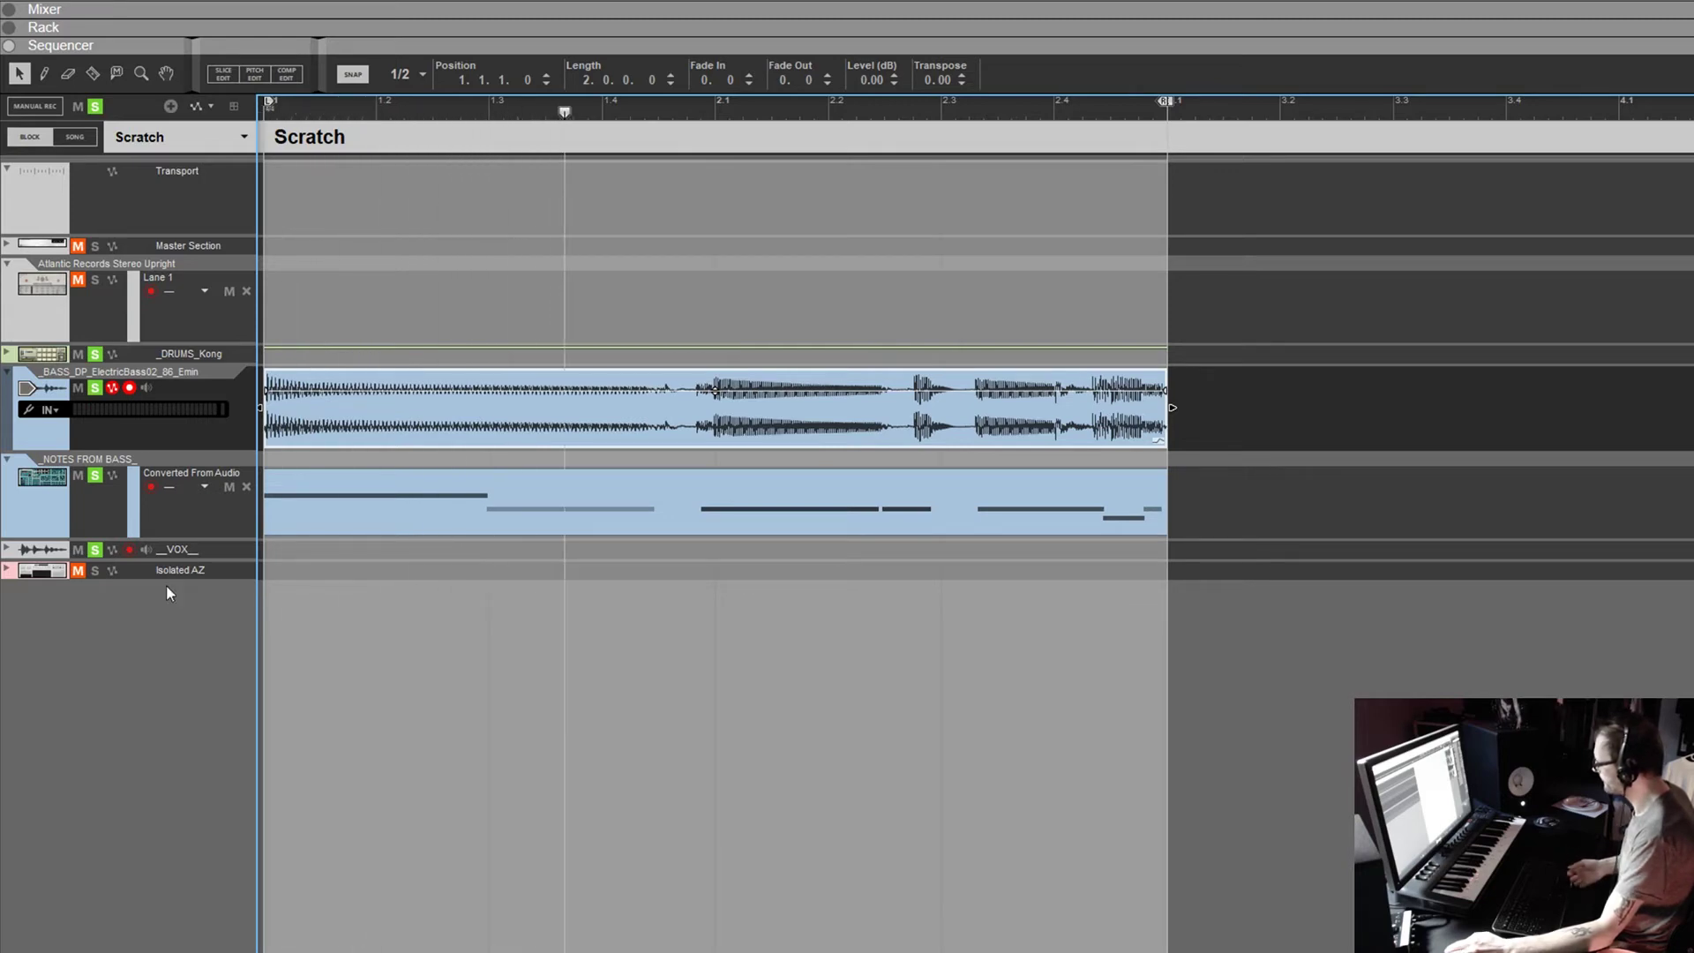
Turn off solo on the _DRUMS_Kong track and open the converted bass note clip for note editing
{"action": "left_click", "coordinate": [95, 354]}
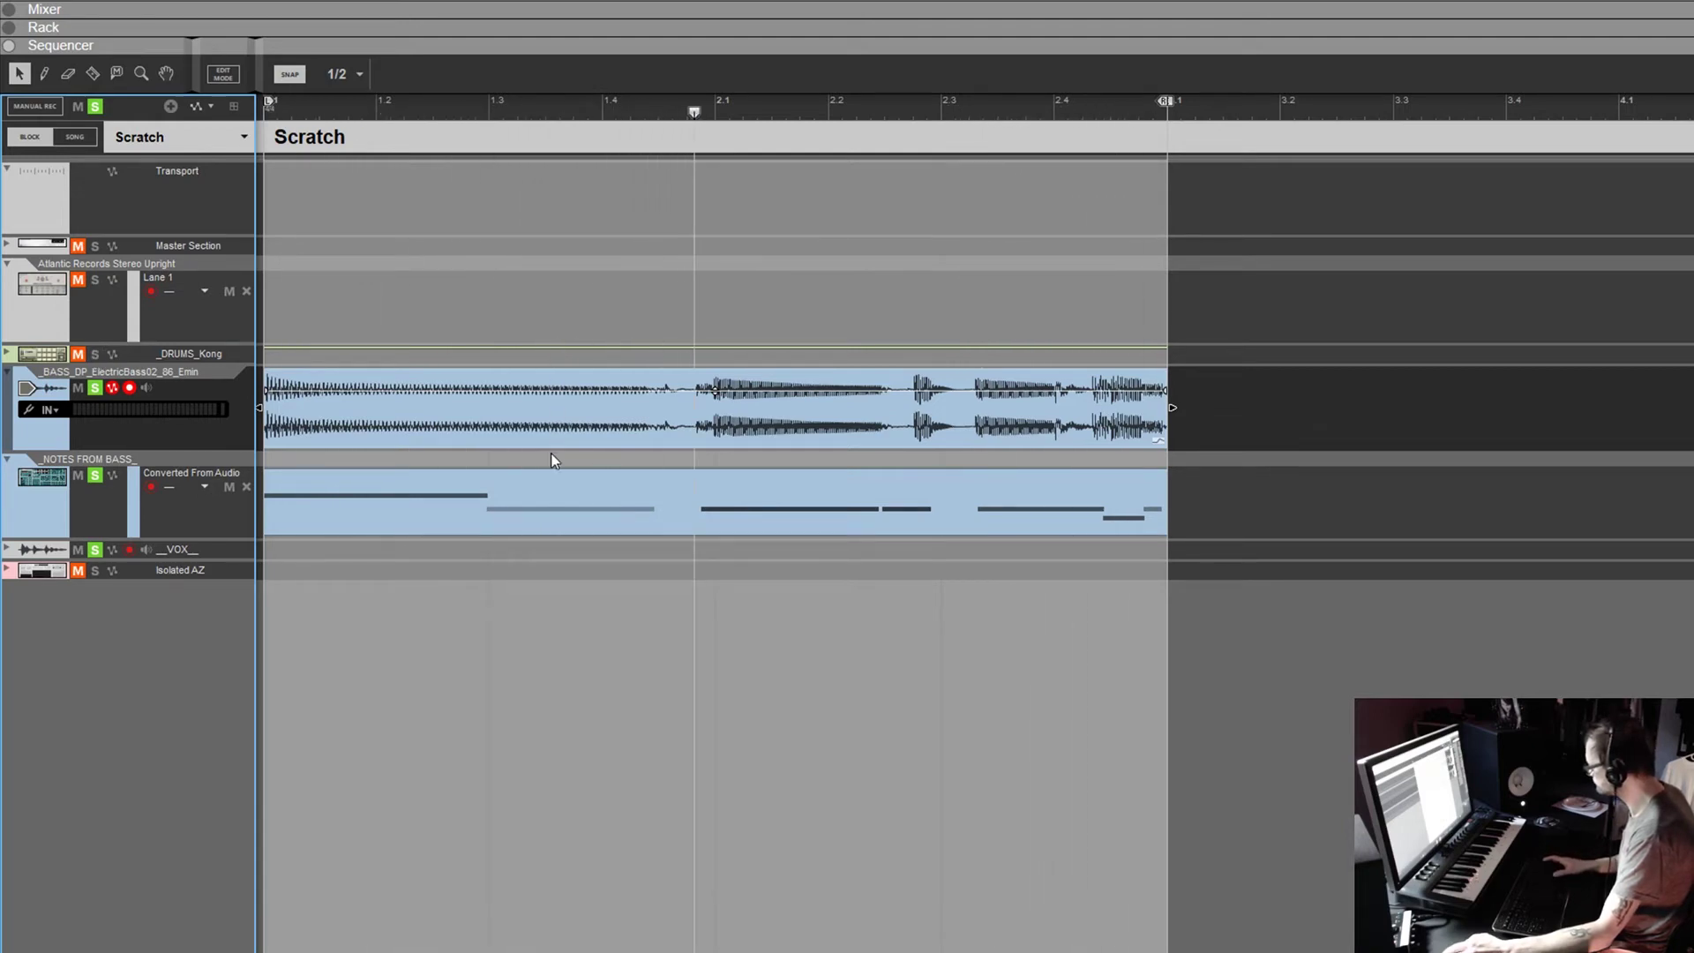
{"action": "double_click", "coordinate": [562, 494]}
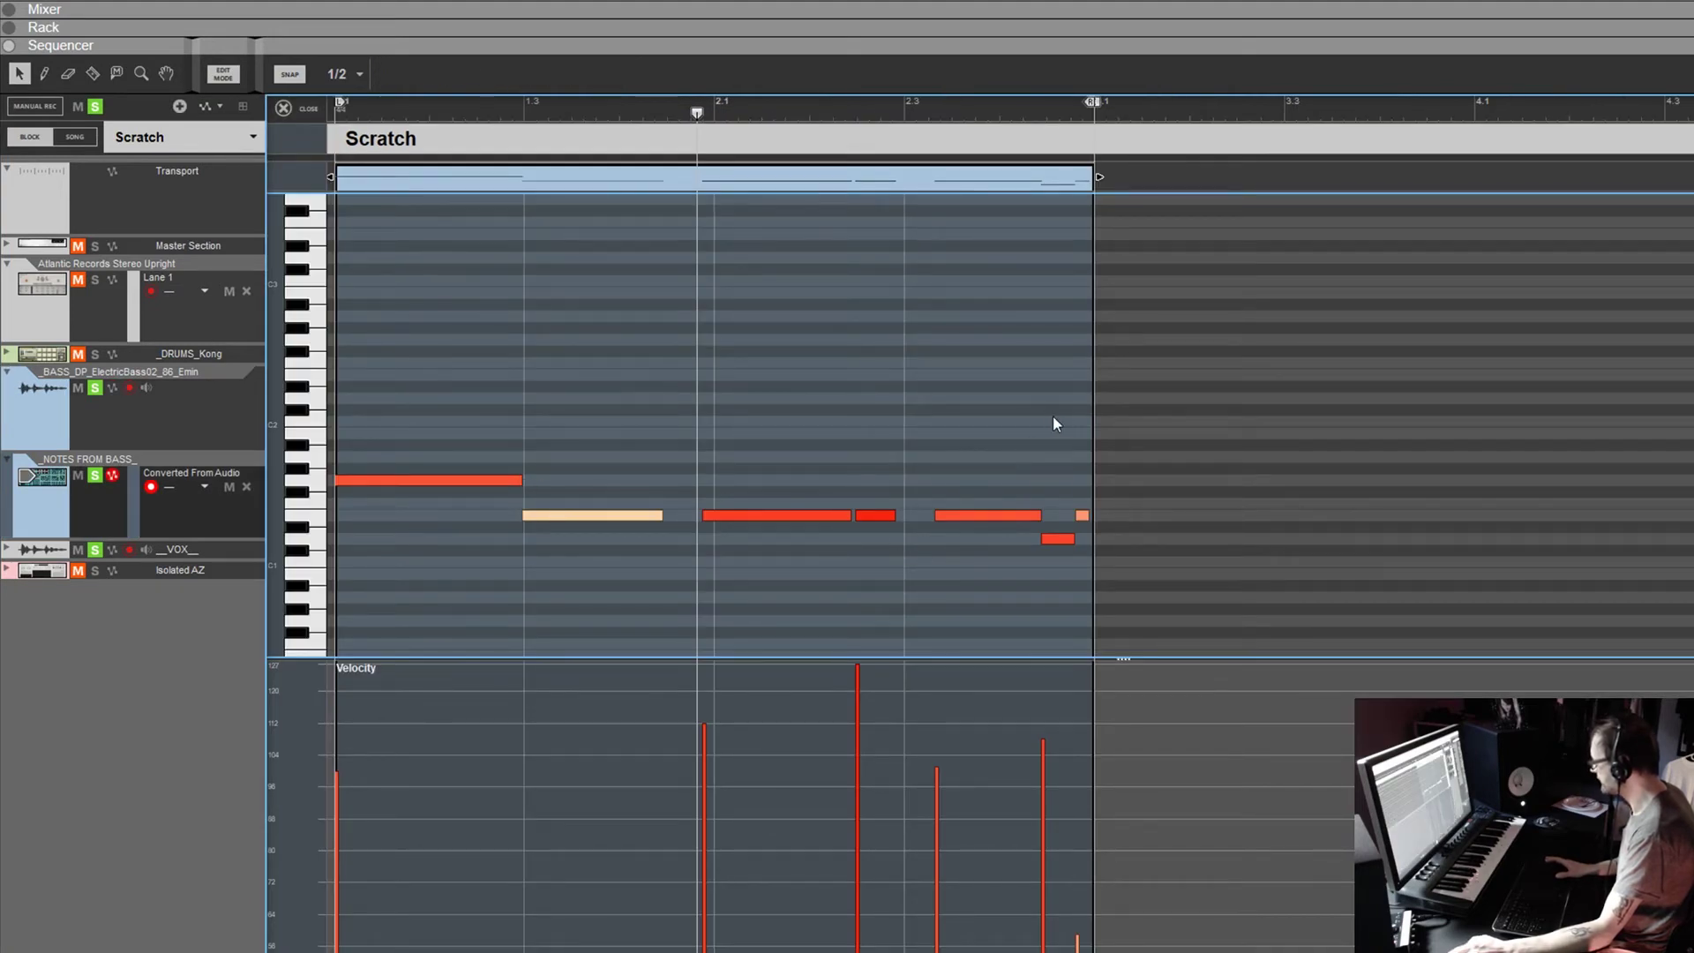
{"action": "left_click_drag", "start_coordinate": [1085, 463], "coordinate": [458, 524]}
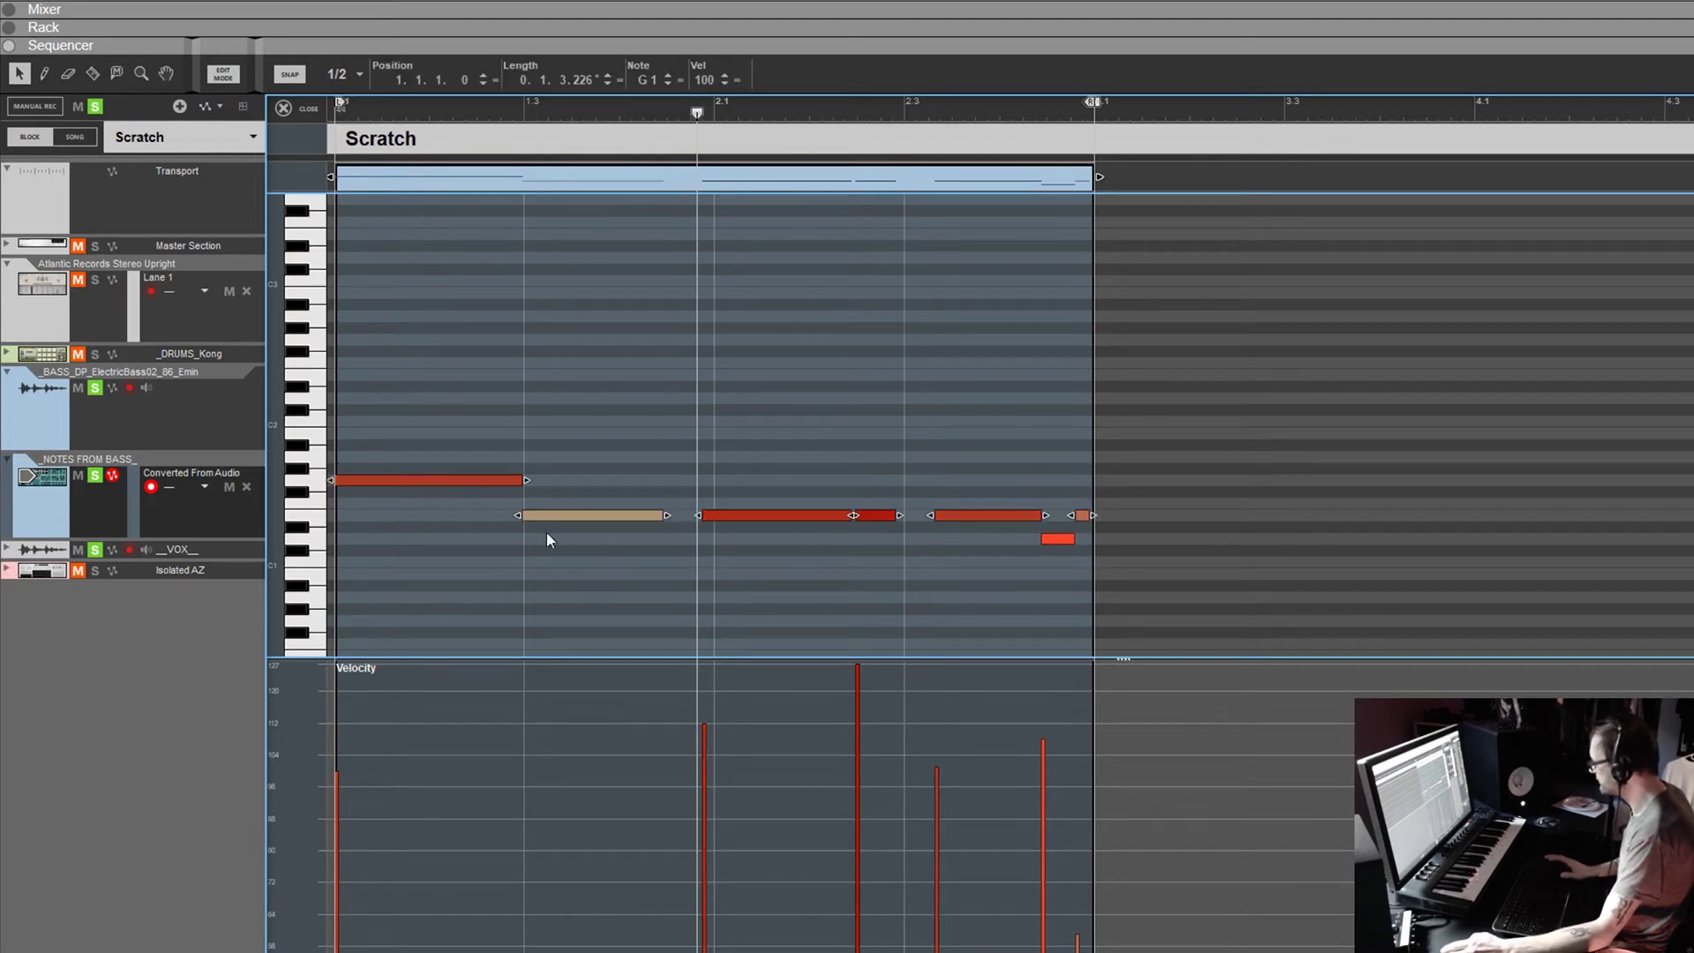
{"action": "left_click", "coordinate": [843, 551]}
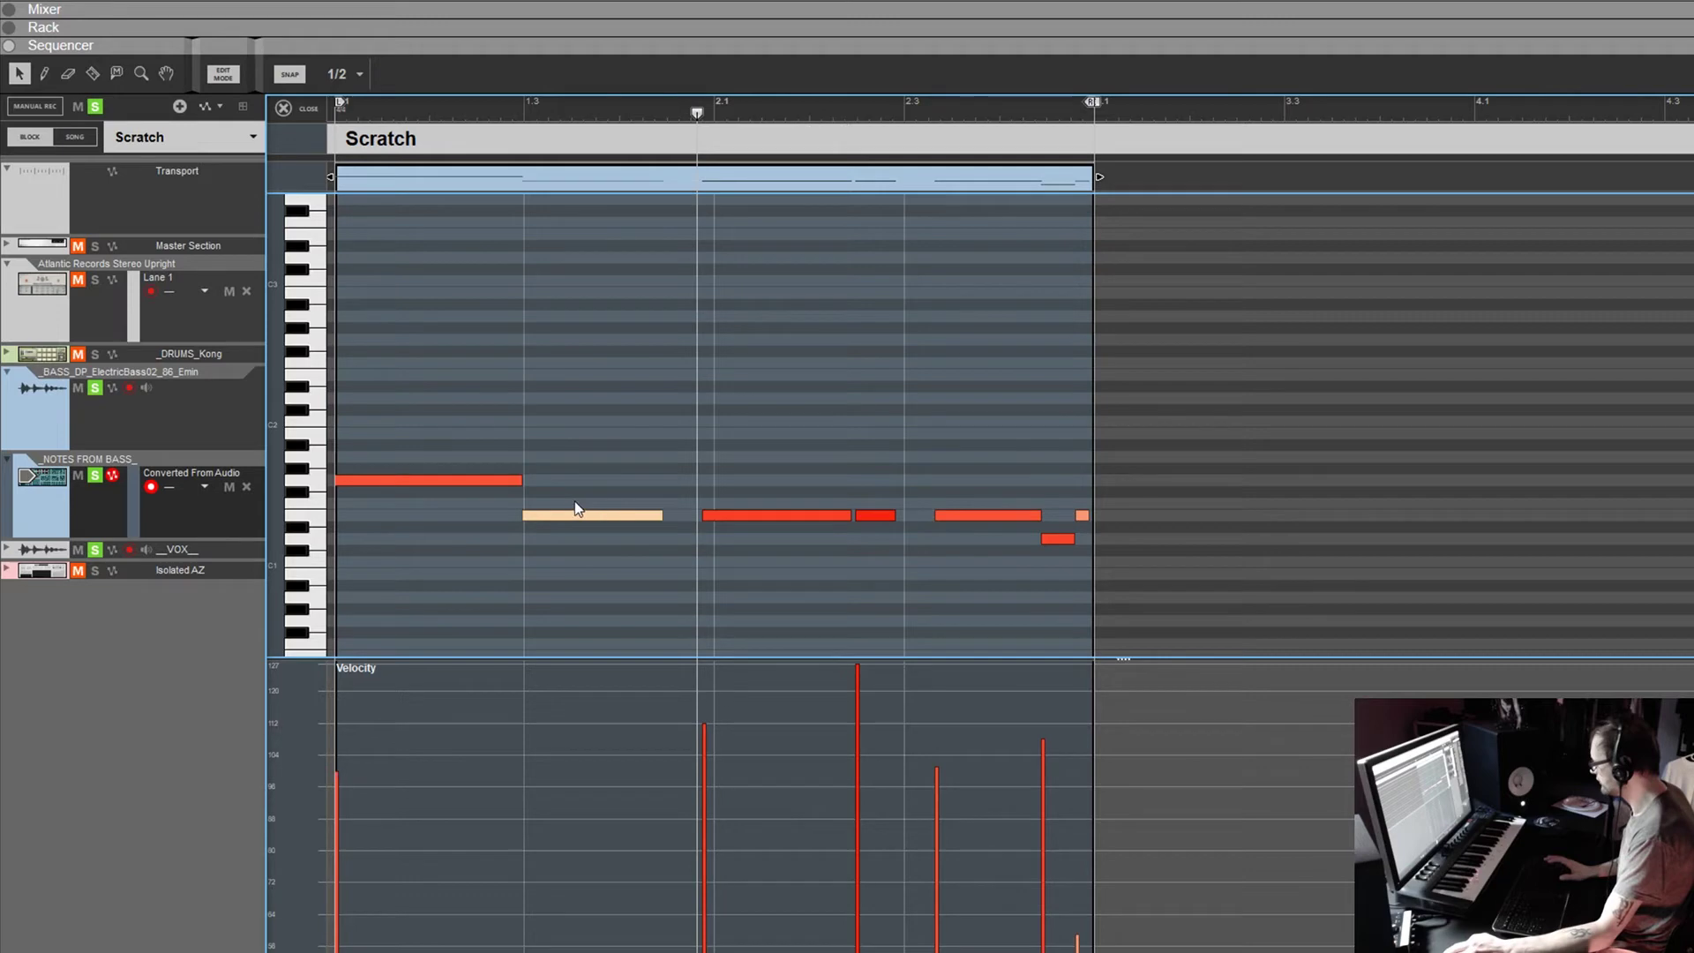
Extend the opening G1 note to where the faint E1 note below it ends, and delete that E1 note
{"action": "left_click", "coordinate": [518, 481]}
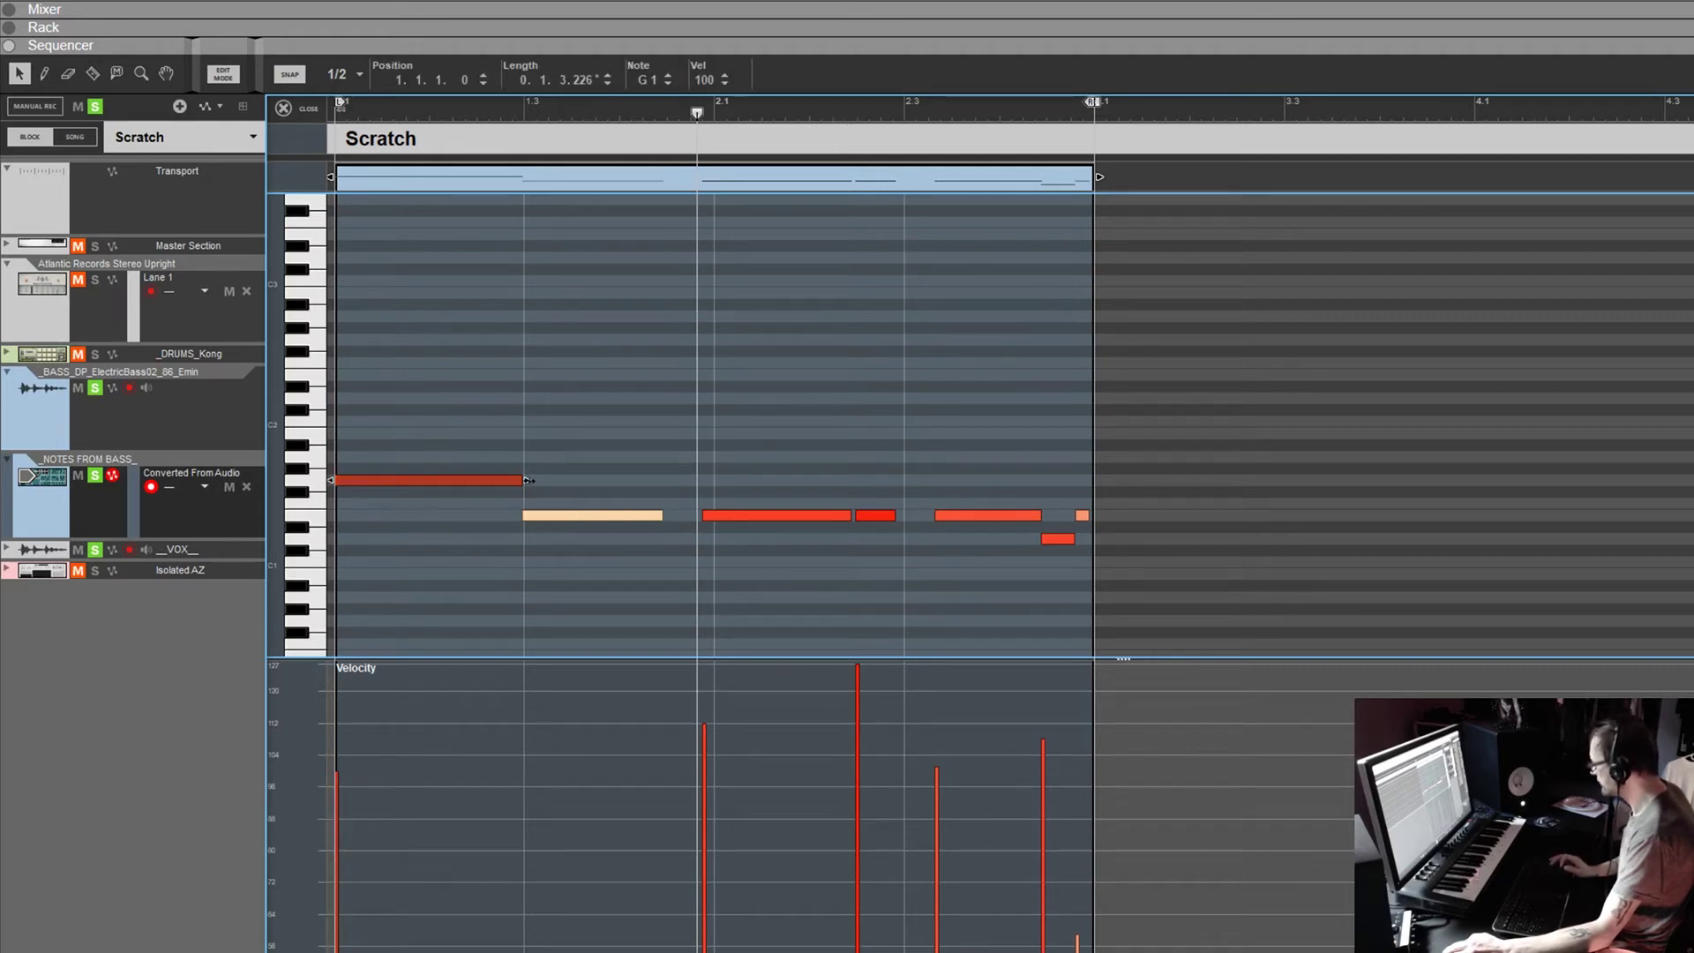
{"action": "left_click_drag", "start_coordinate": [528, 480], "coordinate": [586, 481]}
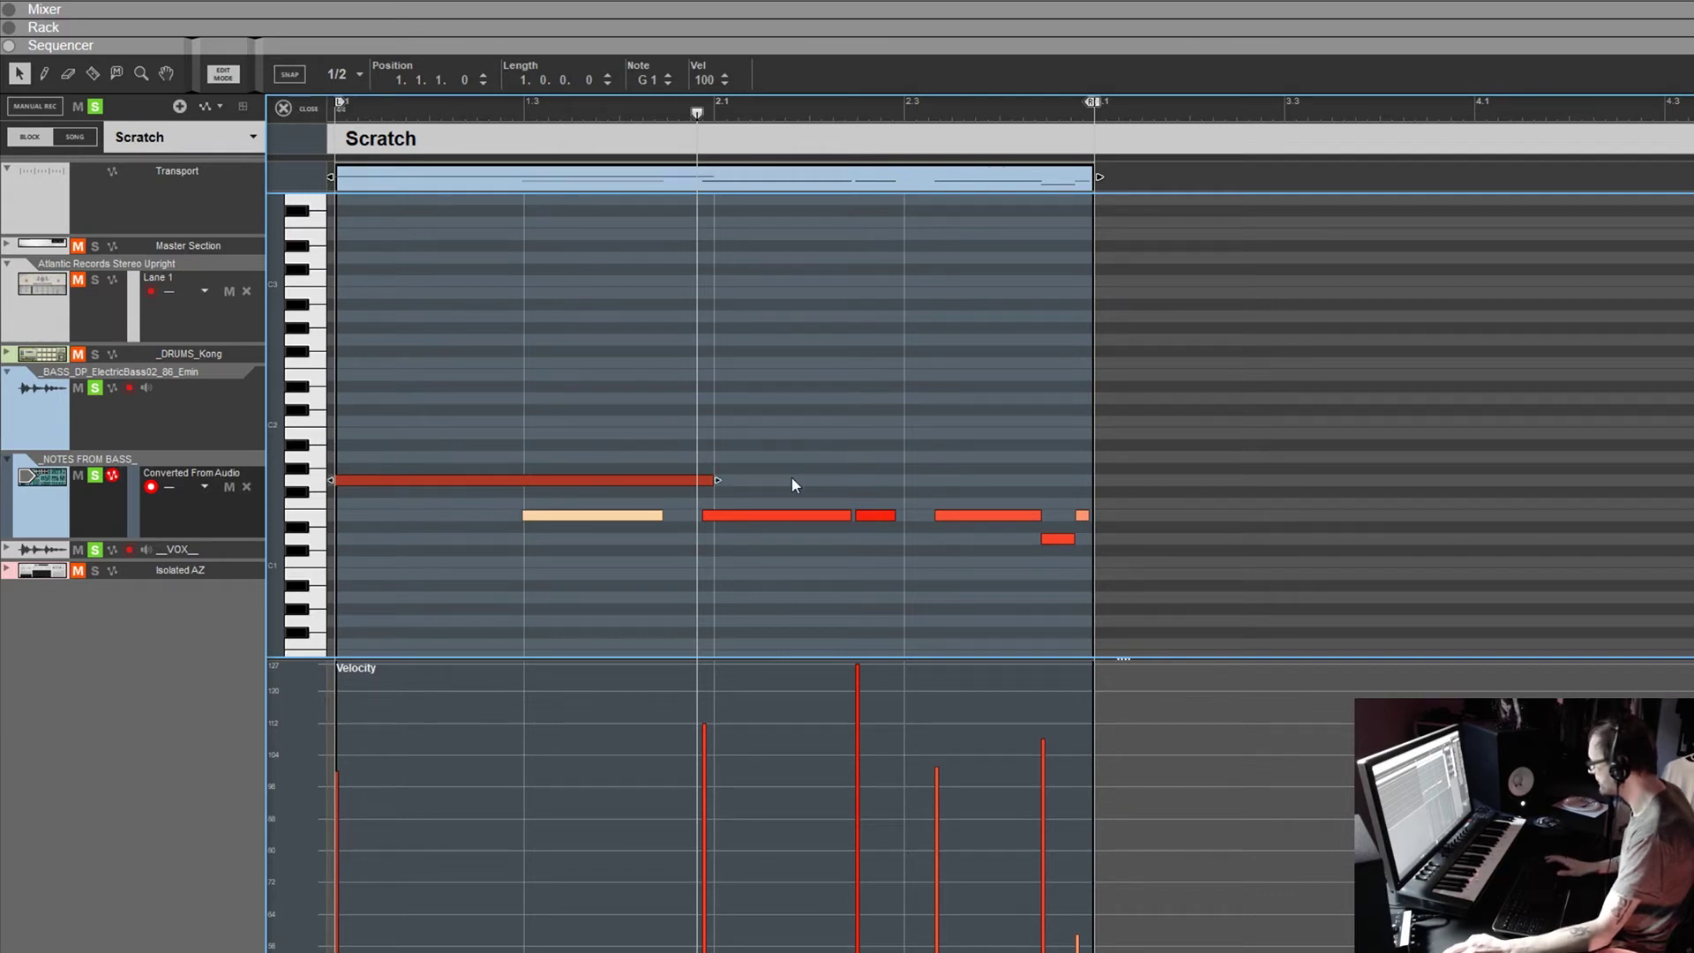
{"action": "left_click_drag", "start_coordinate": [716, 480], "coordinate": [662, 481]}
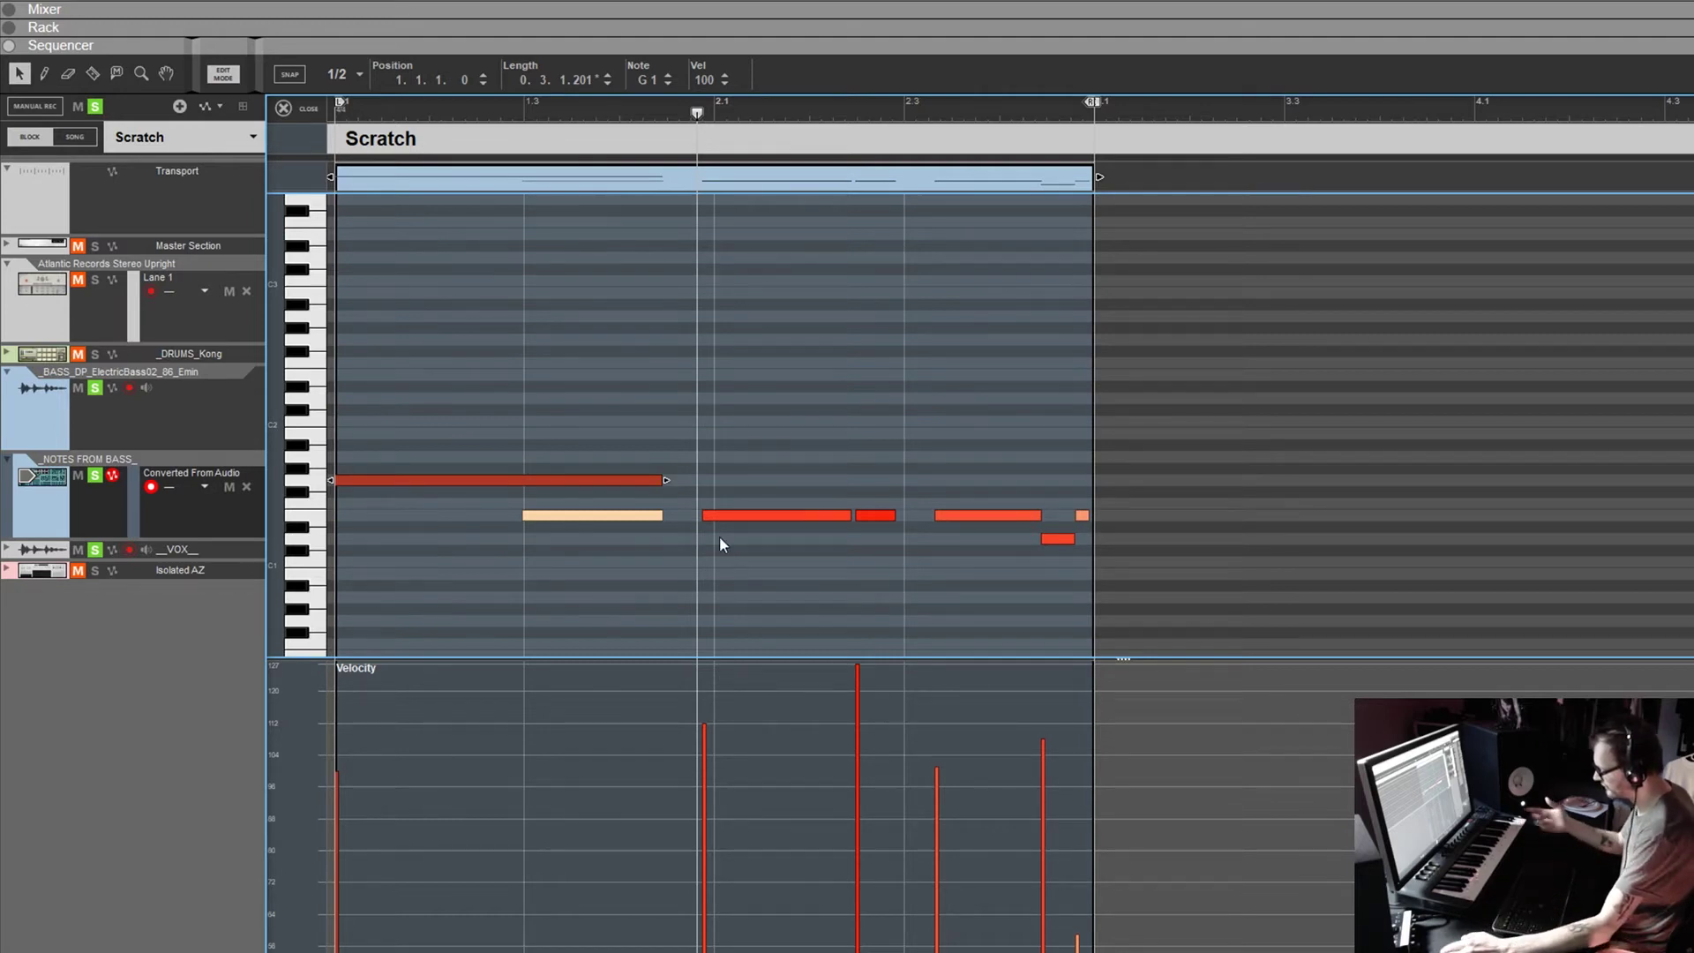
{"action": "left_click", "coordinate": [642, 515]}
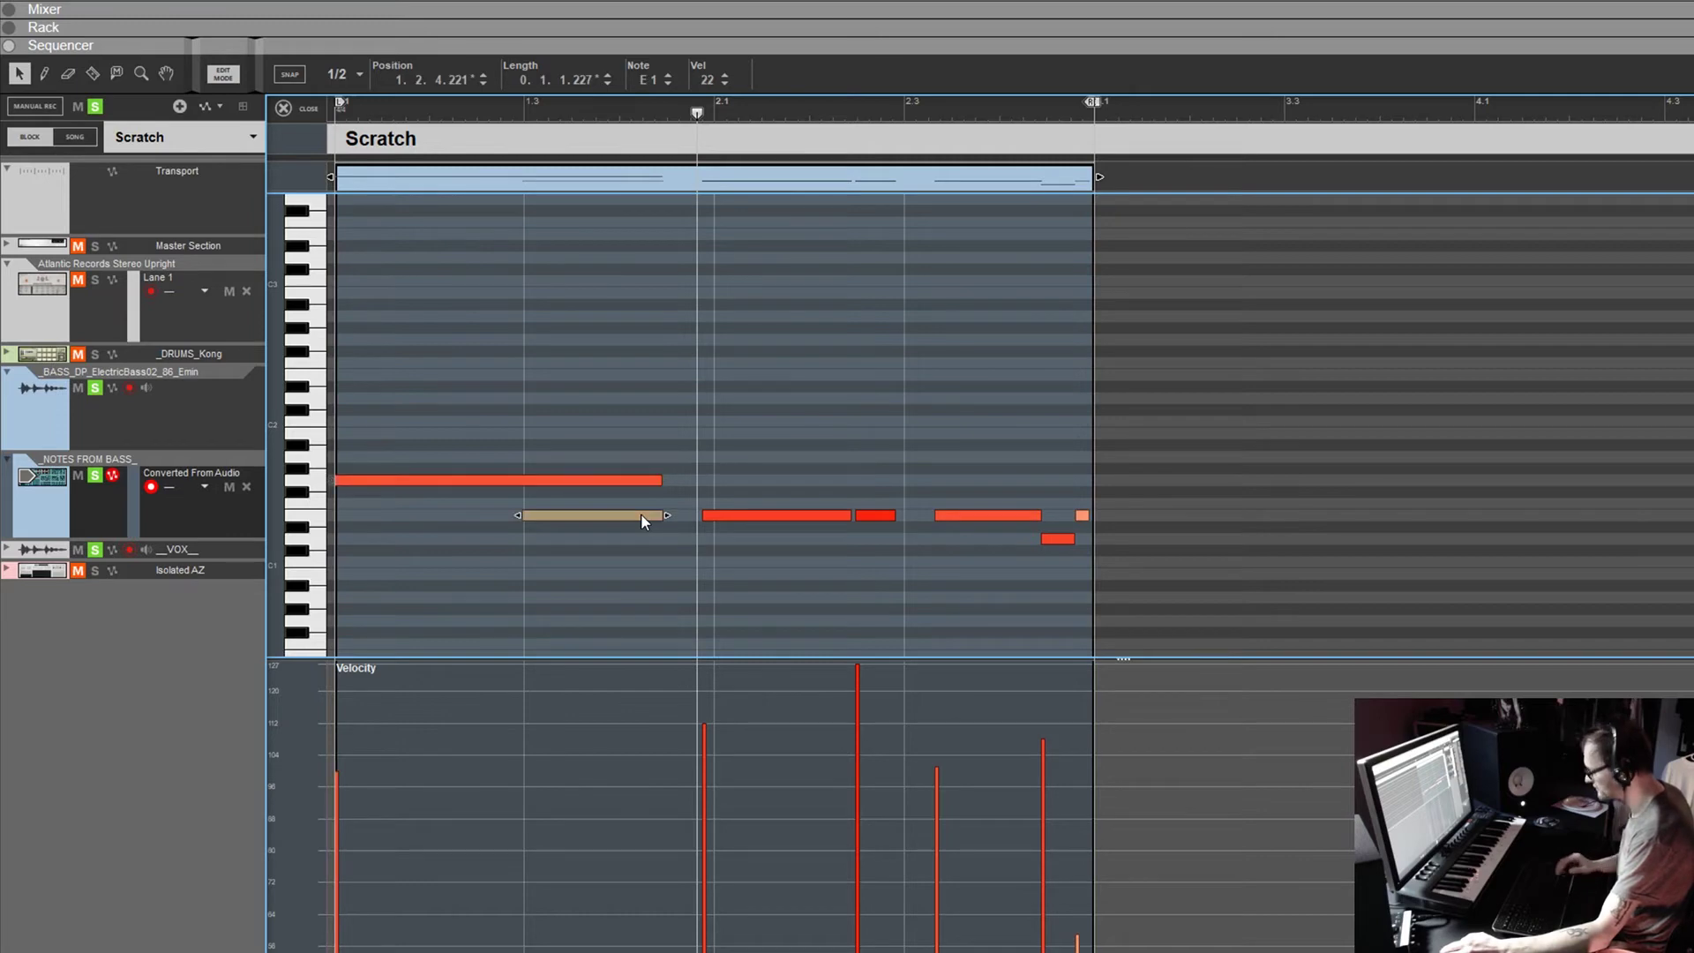
{"action": "key", "text": "Delete"}
Play the edited bass notes from the start of the block, stop, and return to the block arrangement
{"action": "key", "text": "shift+Return"}
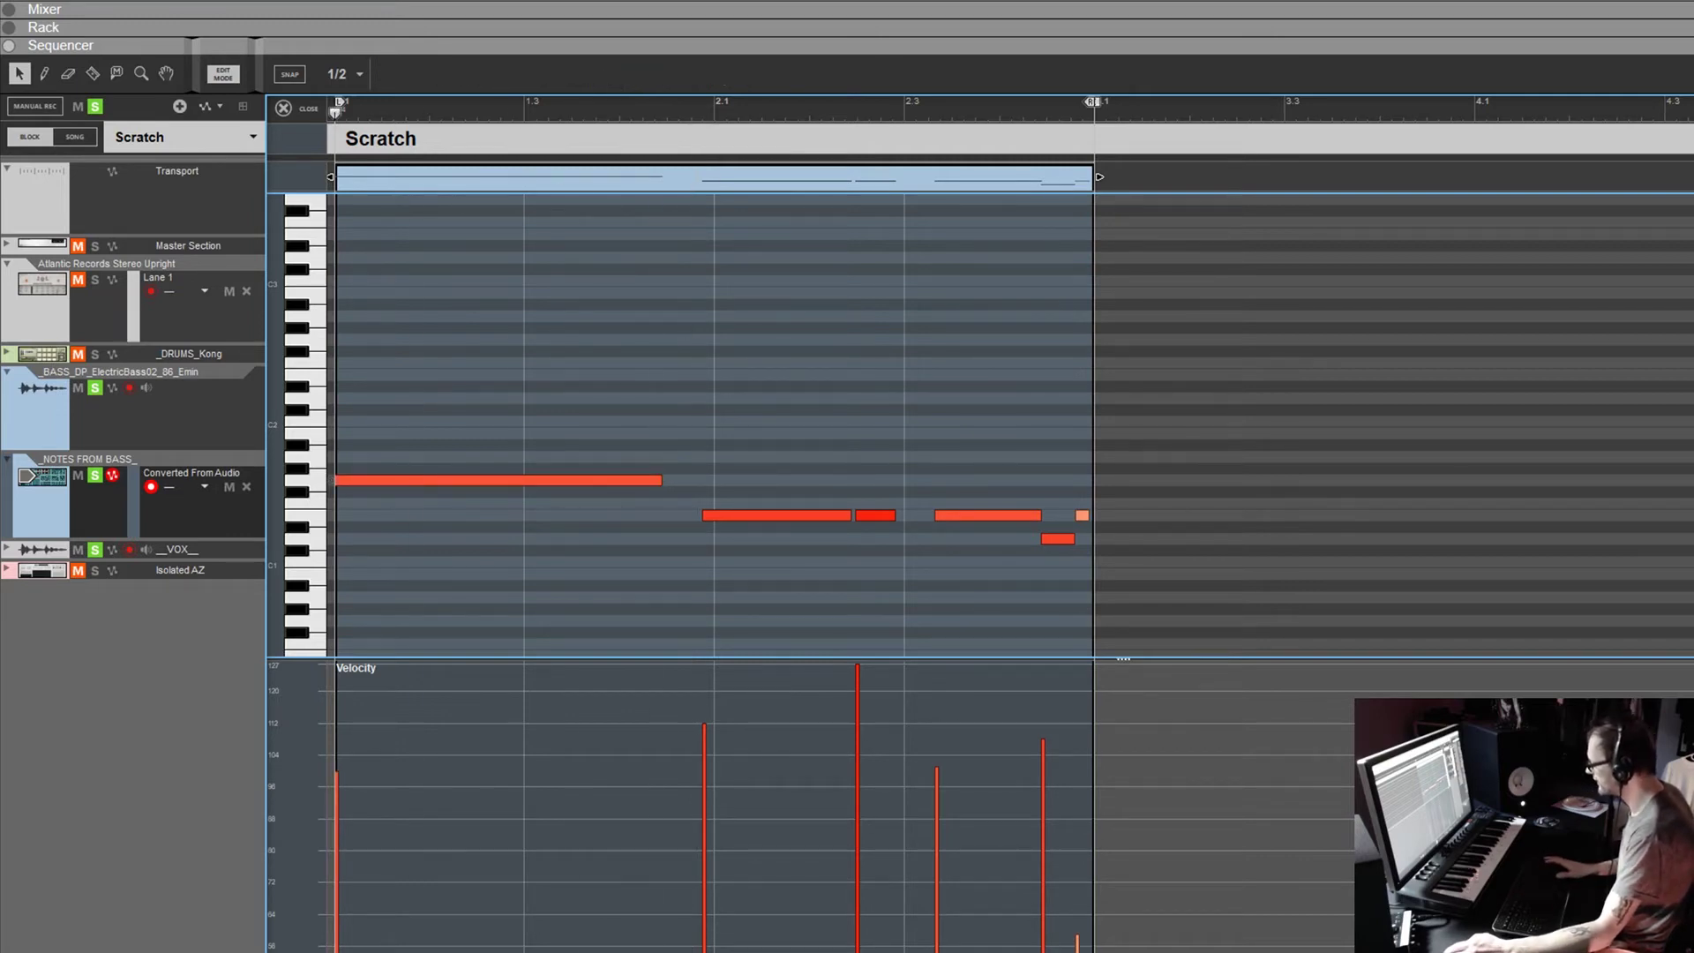
{"action": "key", "text": "space"}
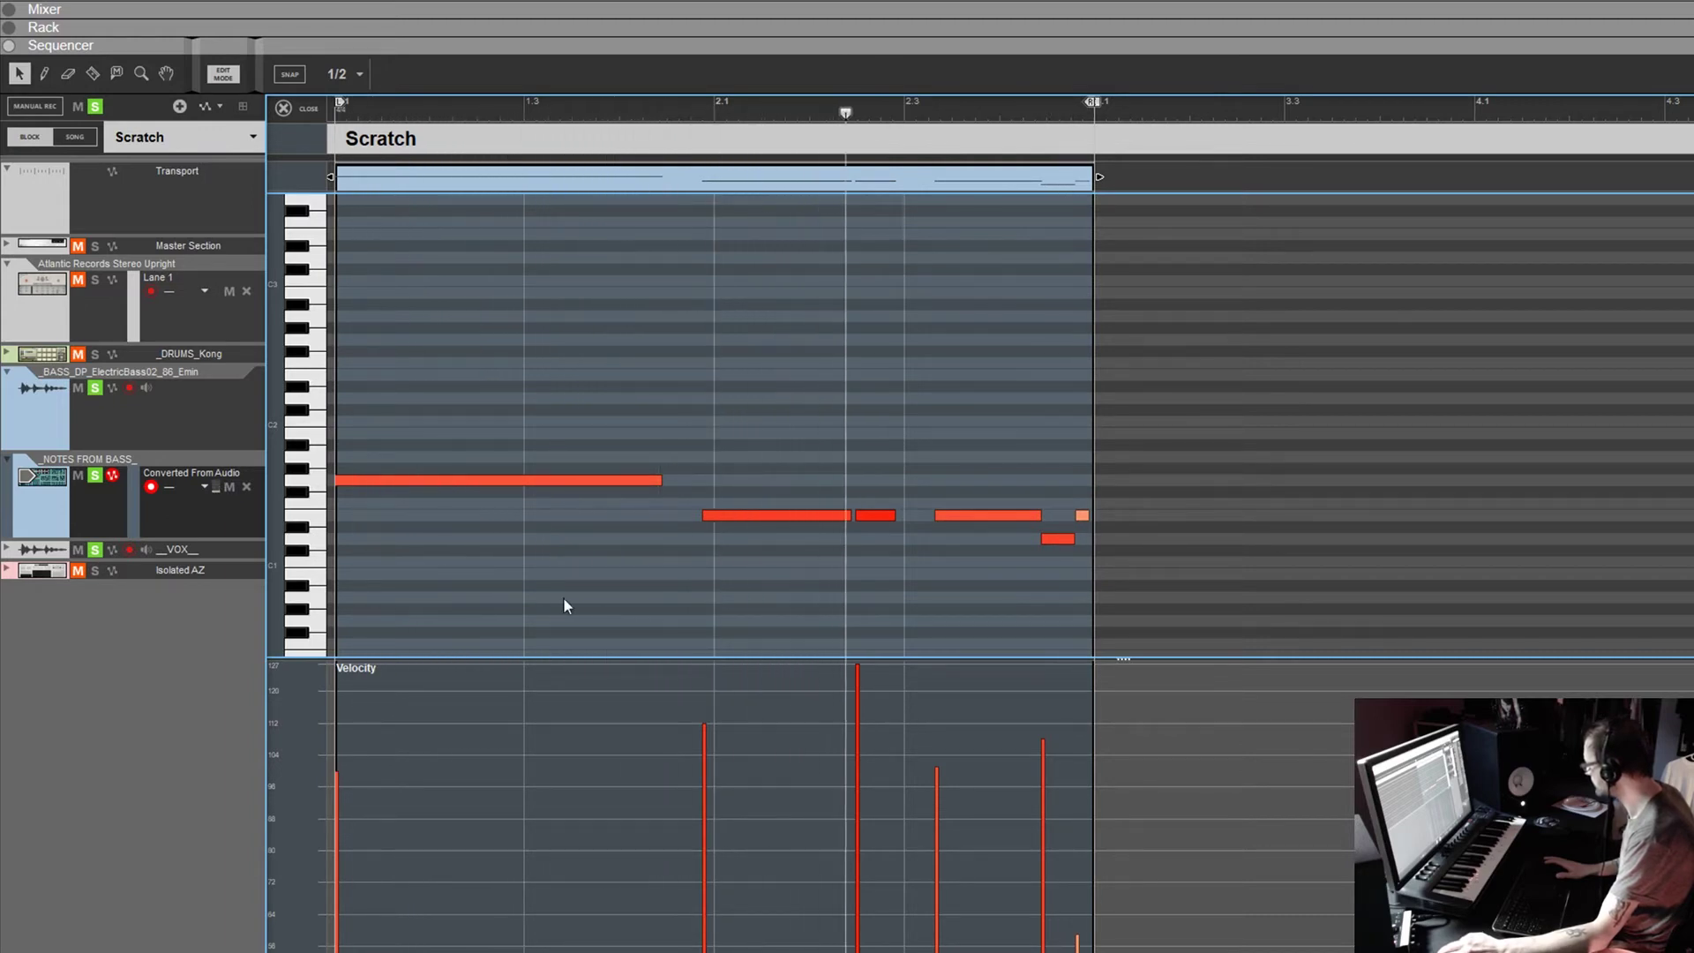
{"action": "key", "text": "space"}
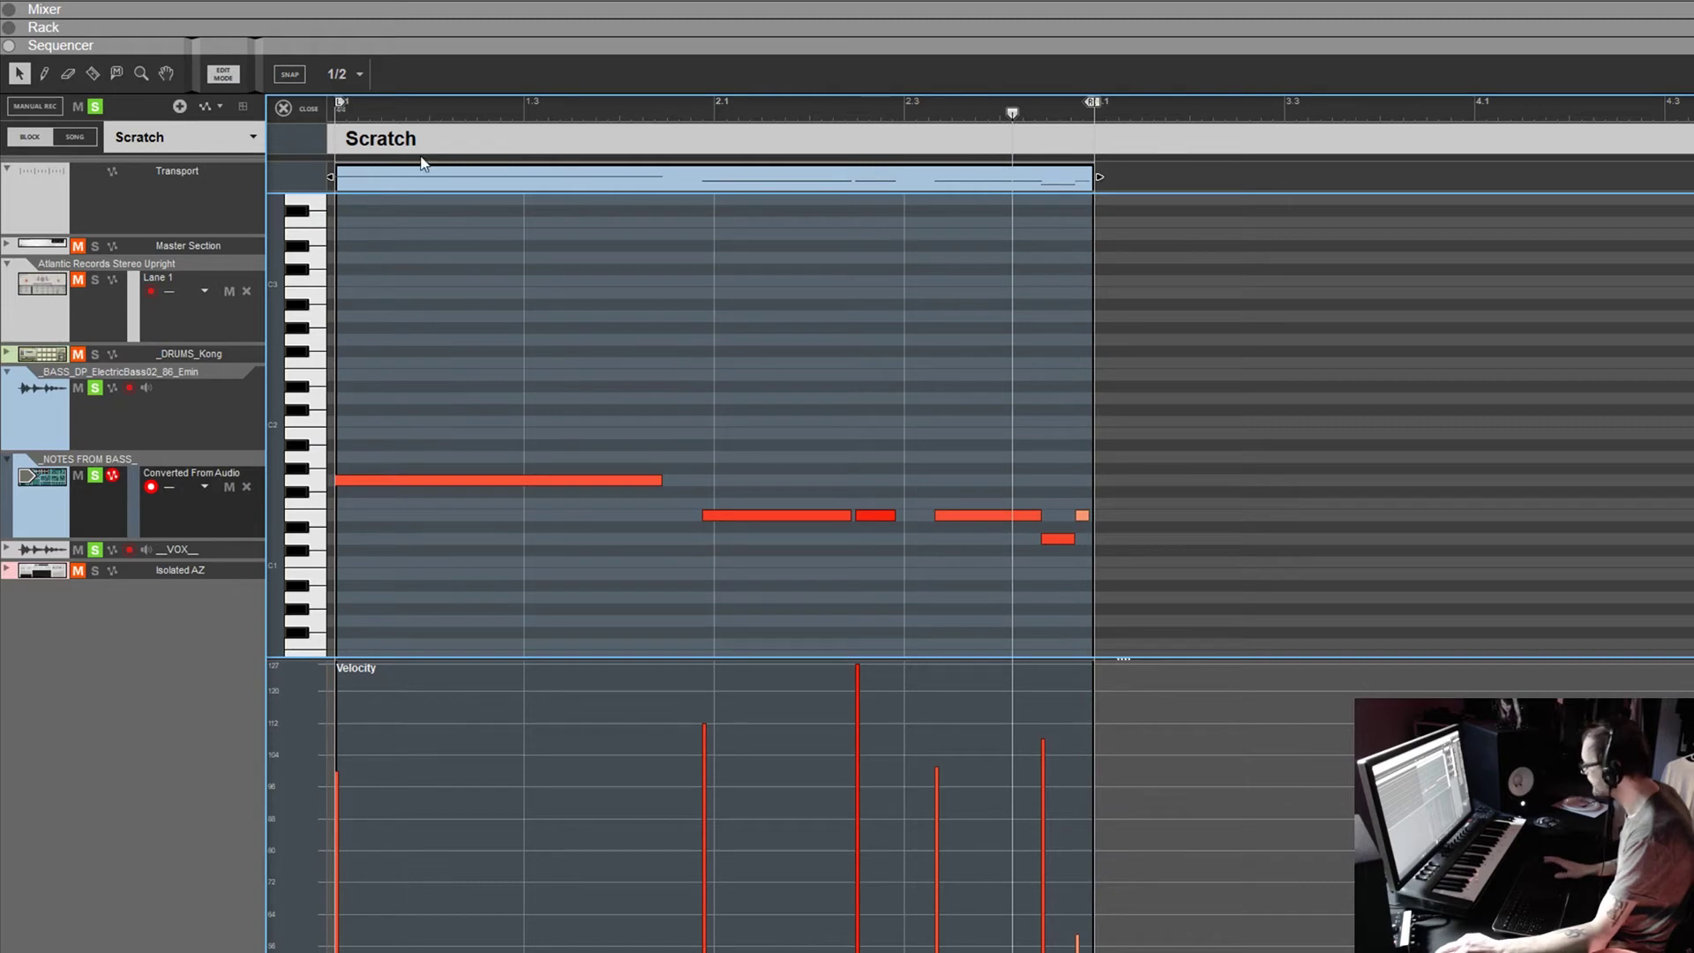
{"action": "left_click", "coordinate": [310, 109]}
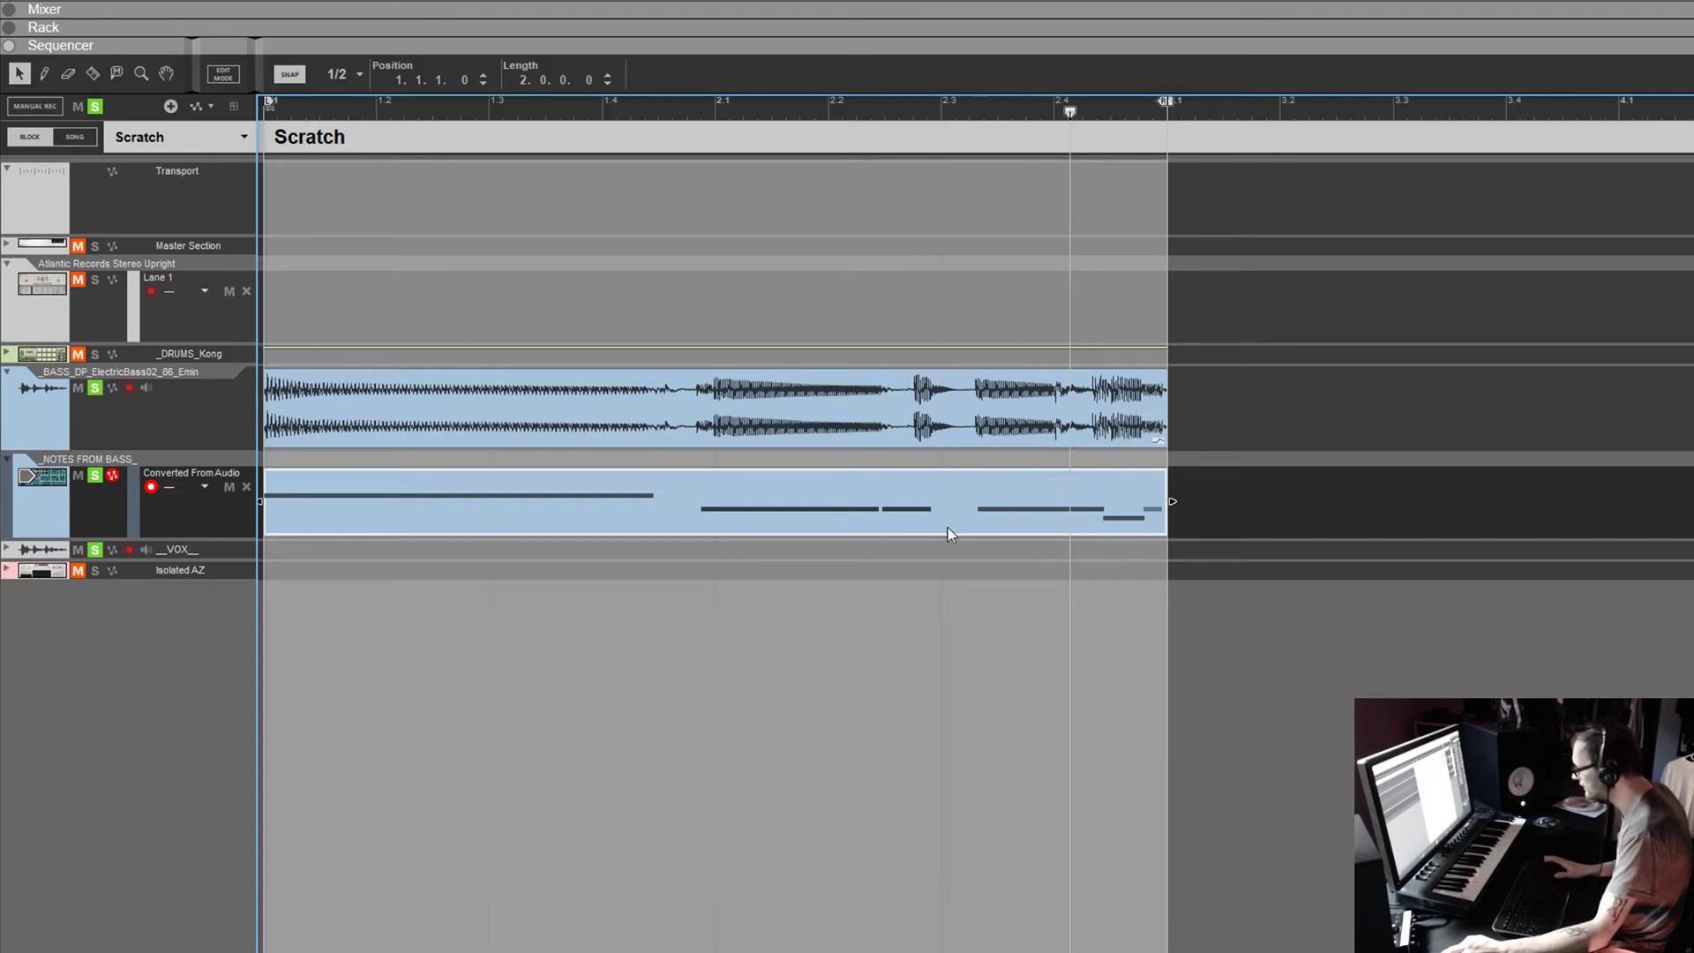
Reopen the converted clip, shift the short E1 note in bar 2 slightly later to 2.2.3, and close the note editor
{"action": "double_click", "coordinate": [901, 487]}
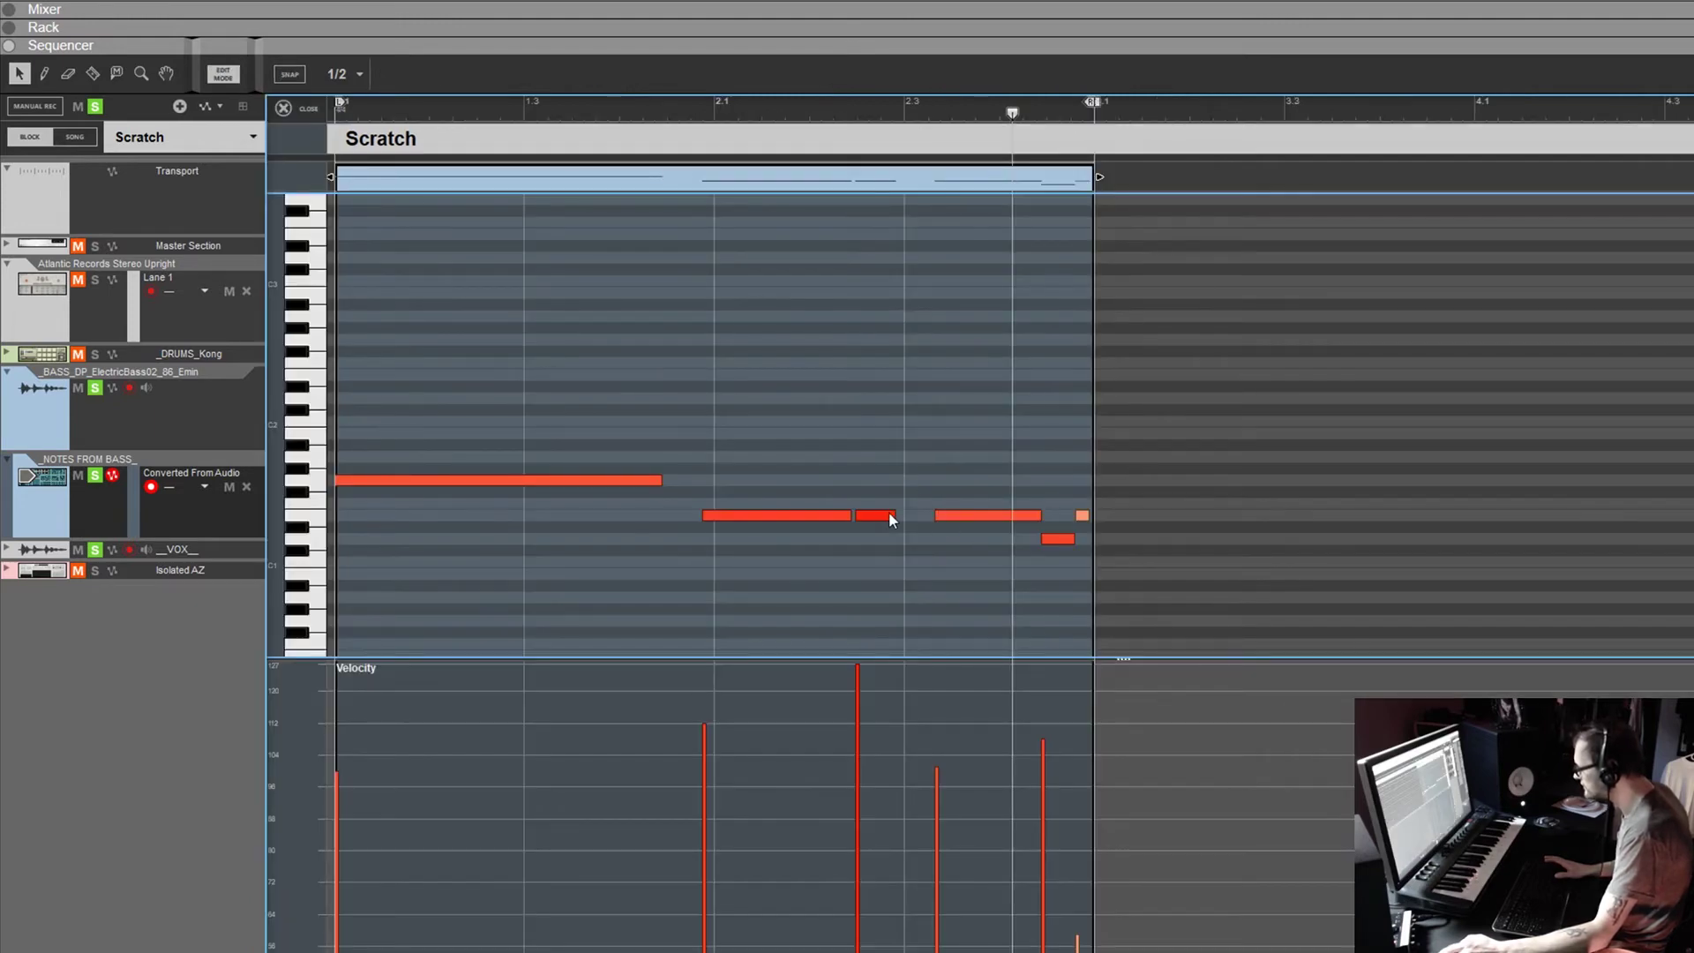
{"action": "left_click_drag", "start_coordinate": [884, 516], "coordinate": [905, 517]}
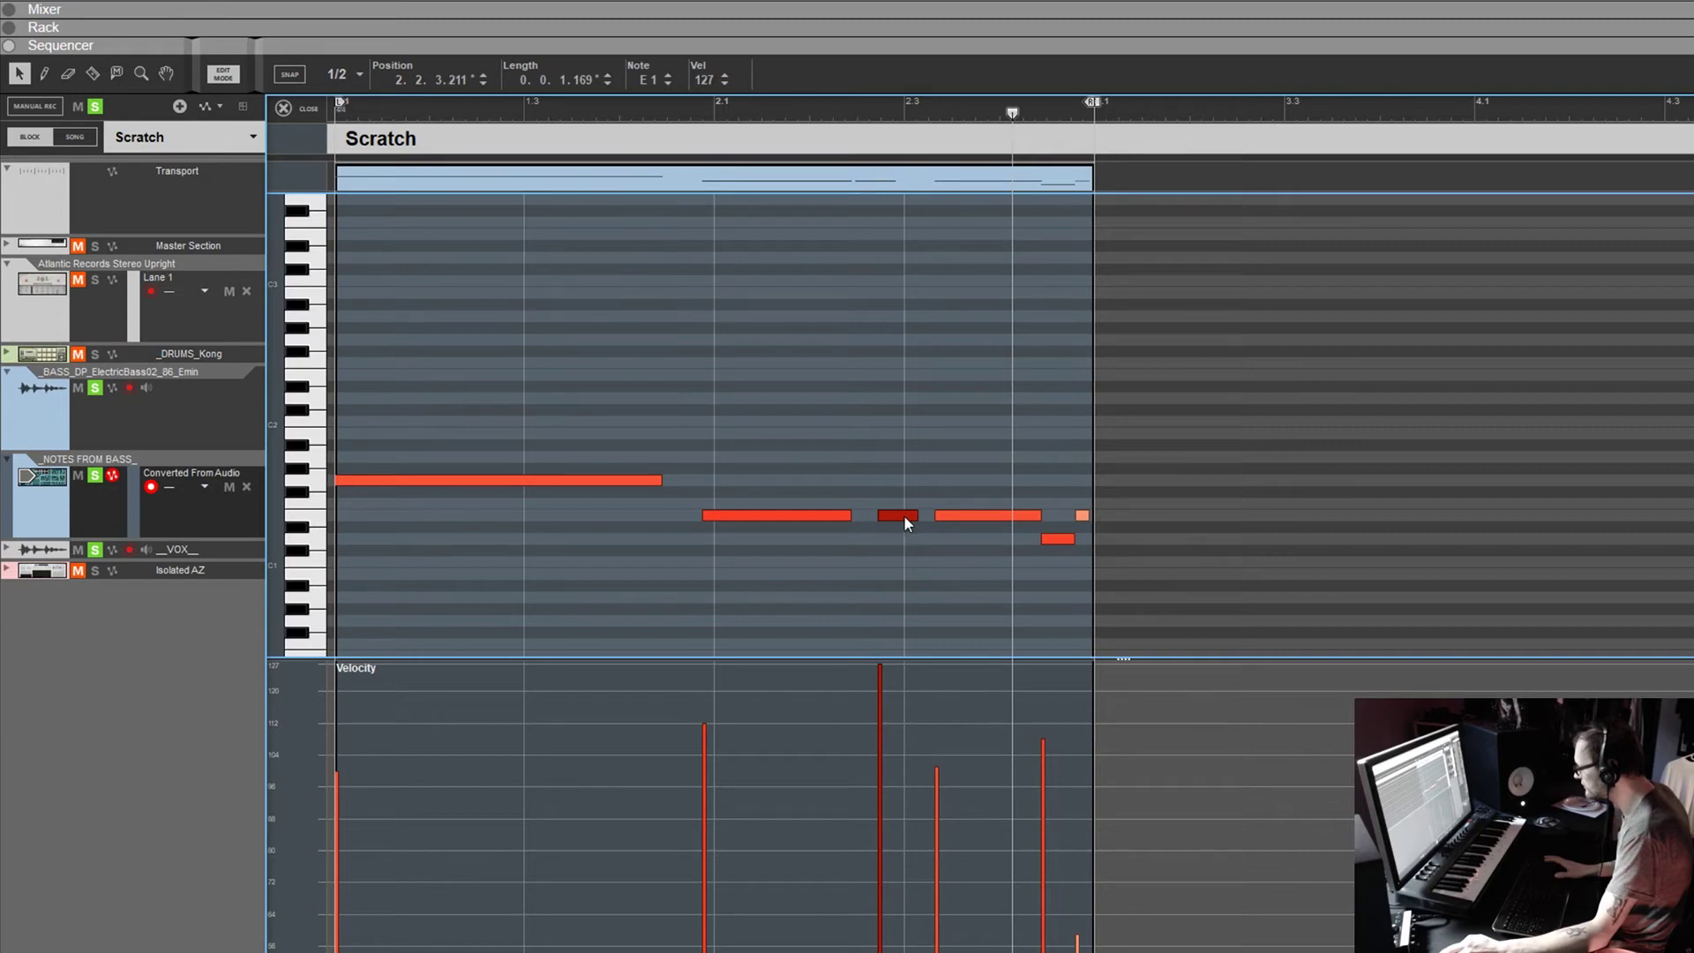
{"action": "left_click", "coordinate": [307, 110]}
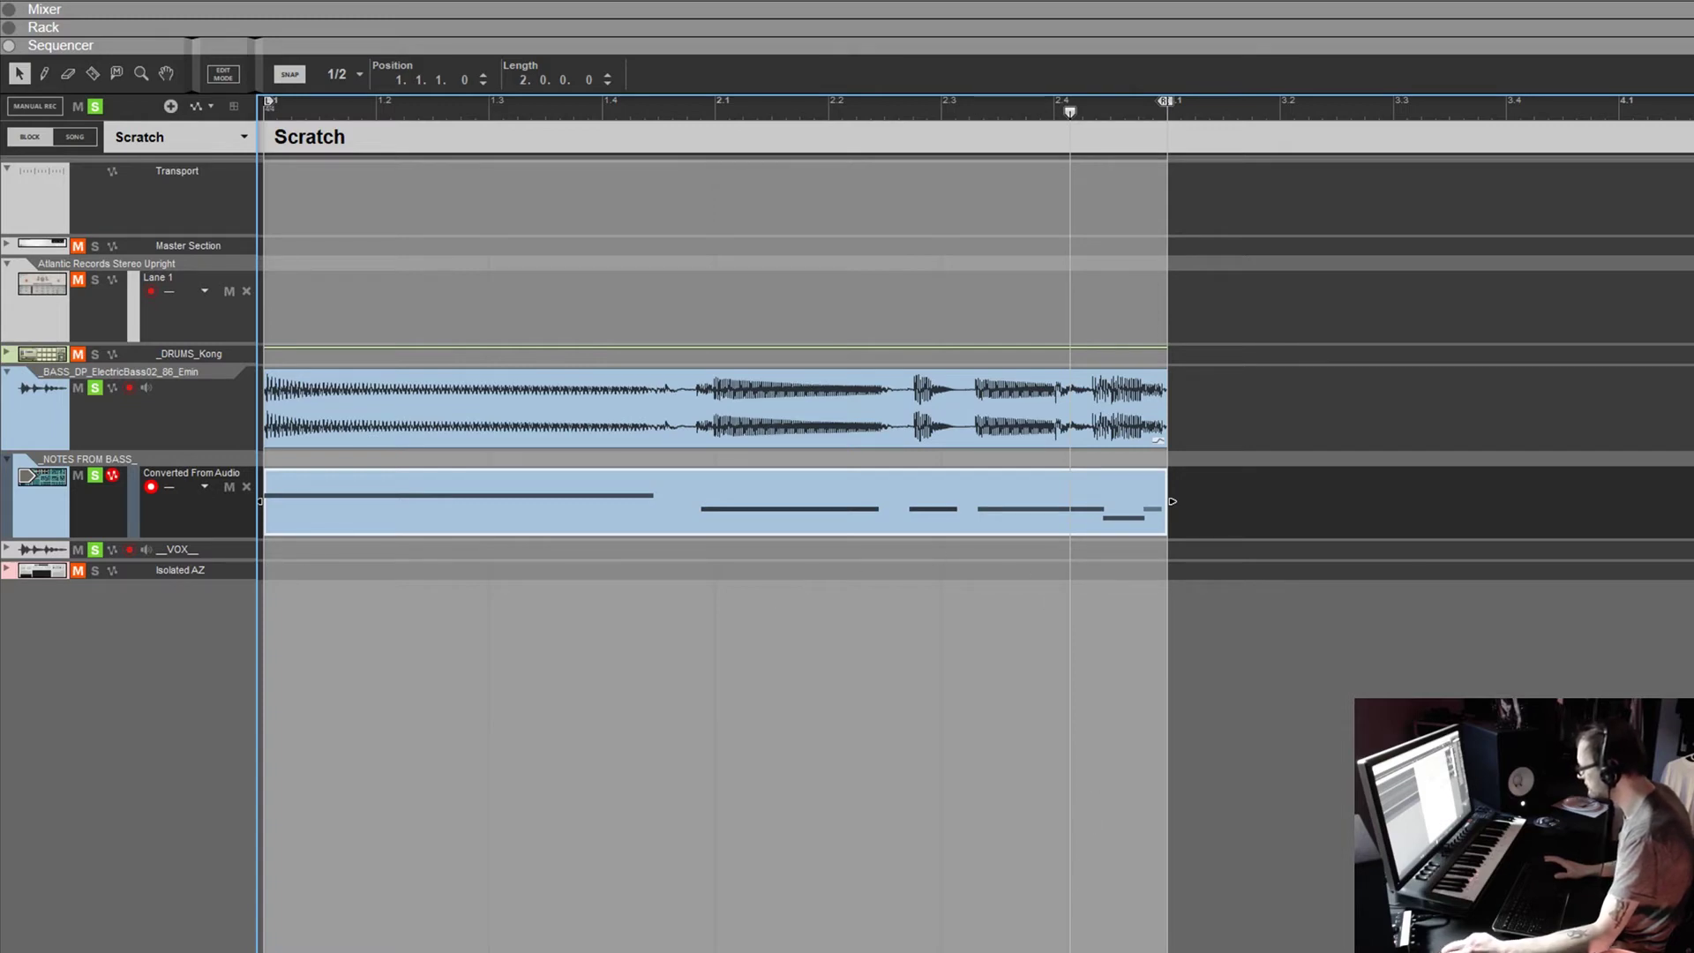
Play the block from the start to compare the corrected notes with the bass audio, and stop
{"action": "key", "text": "KP_0"}
{"action": "key", "text": "space"}
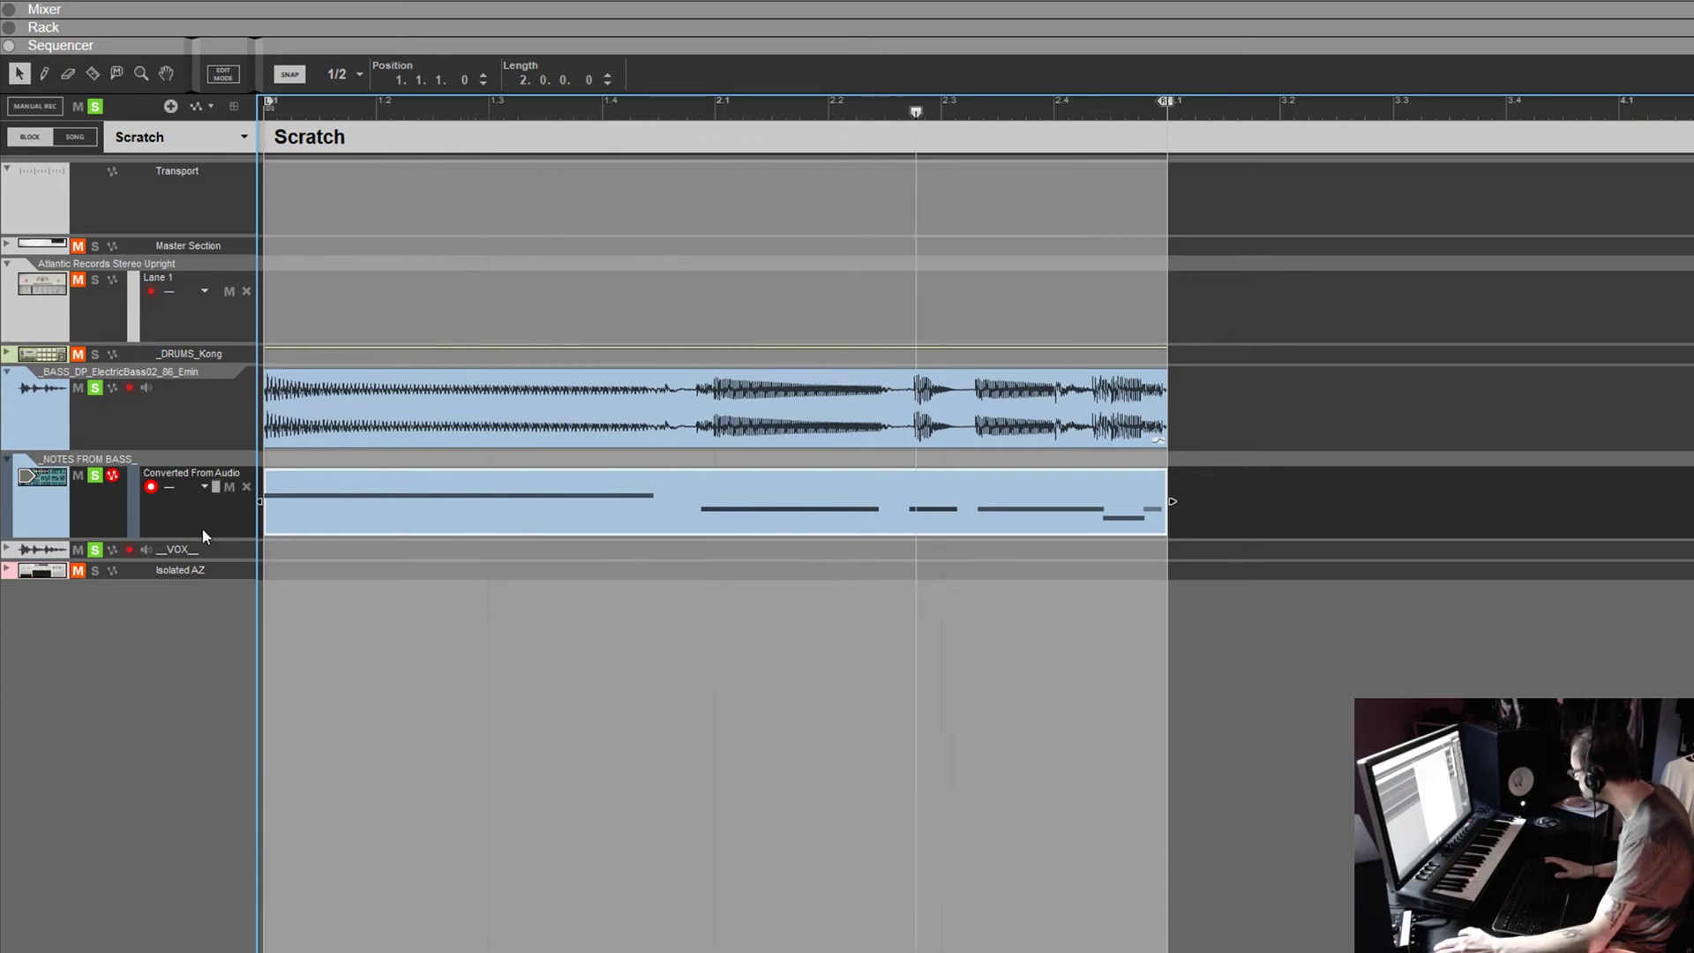
{"action": "key", "text": "space"}
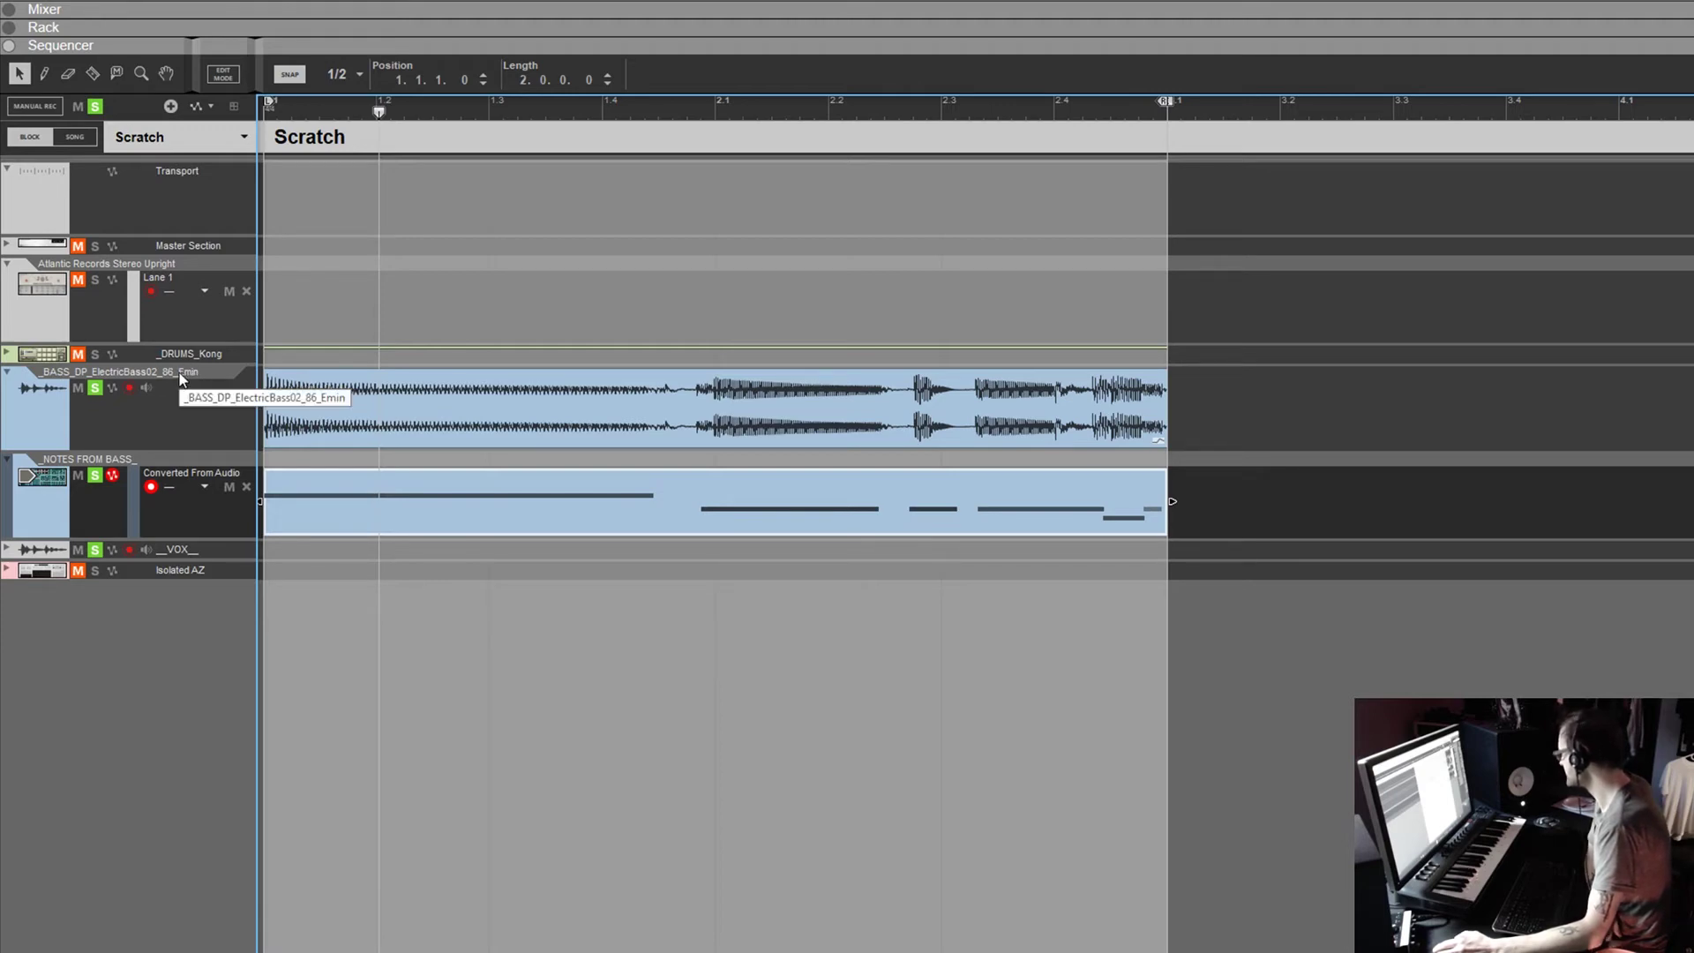
Create a half-bar clip at the start of the Atlantic Records Stereo Upright track and open it for note editing
{"action": "left_click", "coordinate": [291, 300], "text": "ctrl"}
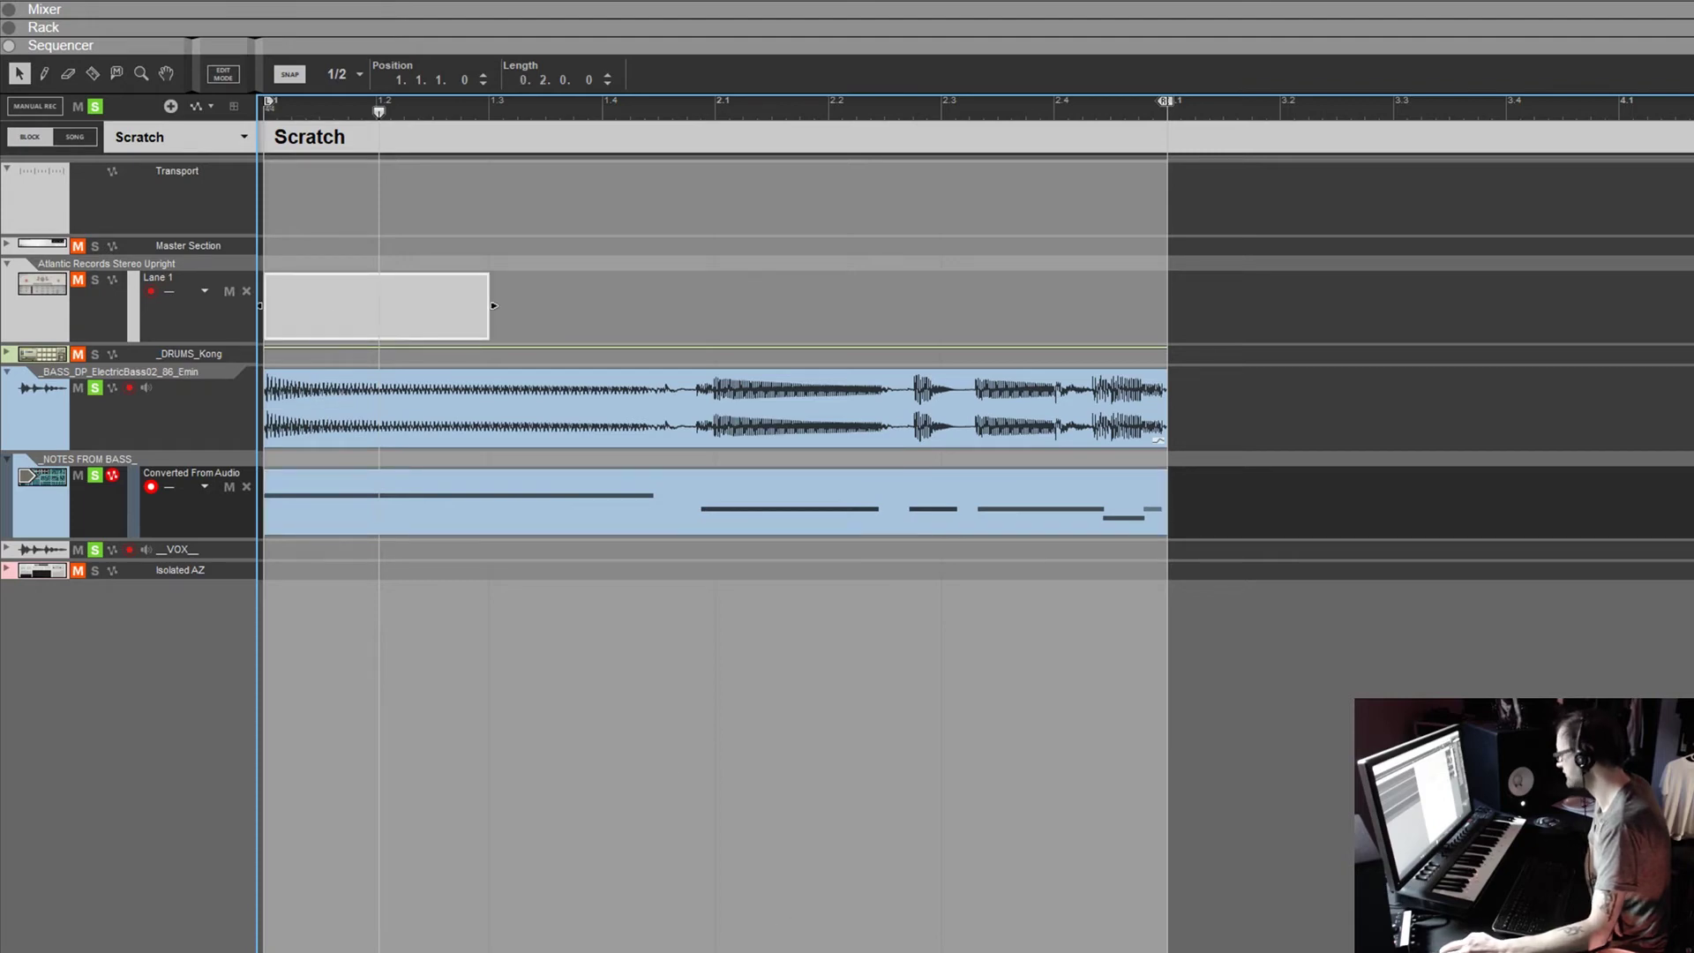
{"action": "key", "text": "shift+Return"}
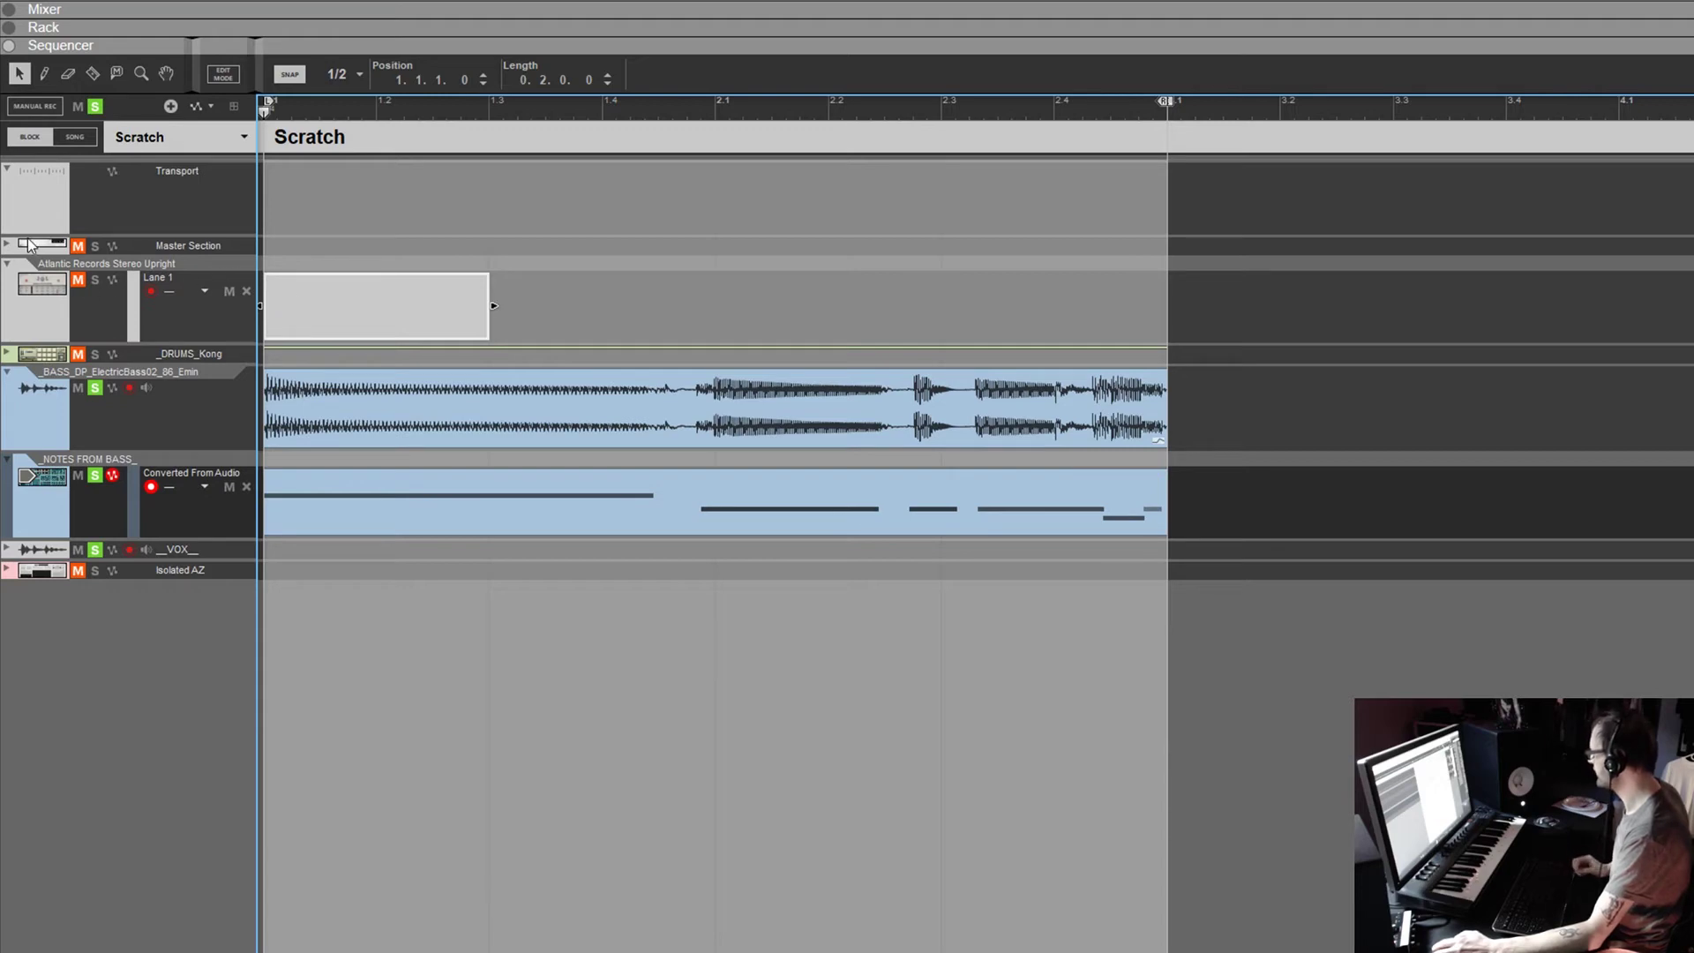
{"action": "left_click", "coordinate": [41, 291]}
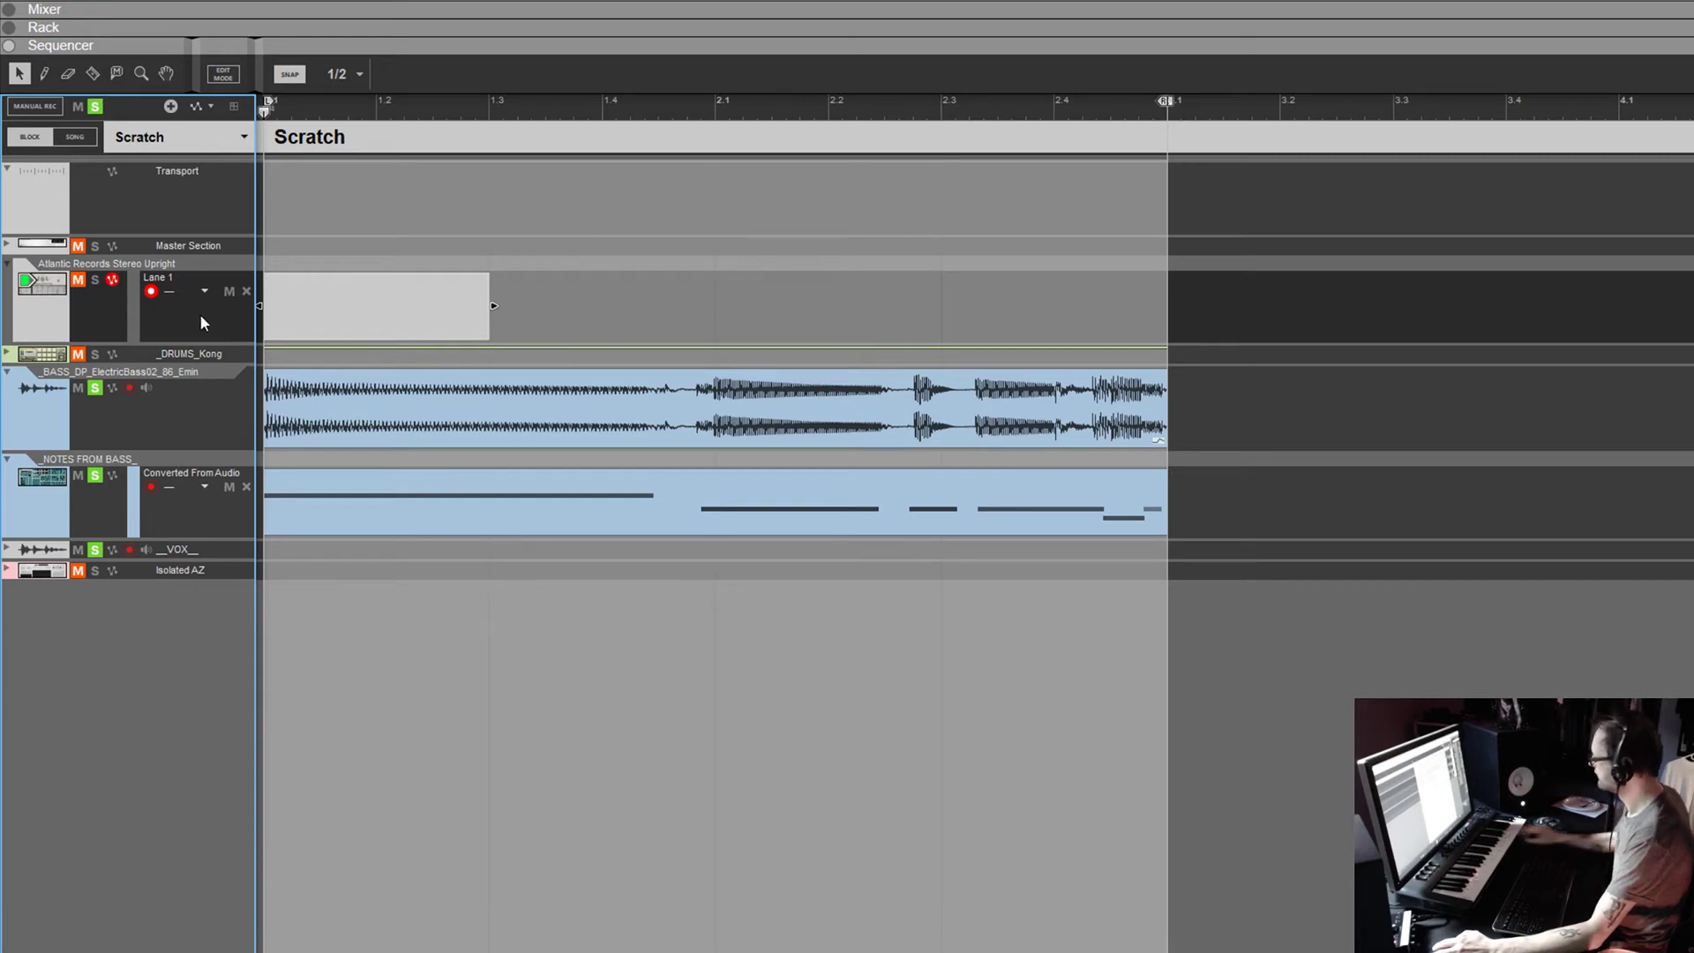
{"action": "double_click", "coordinate": [288, 304]}
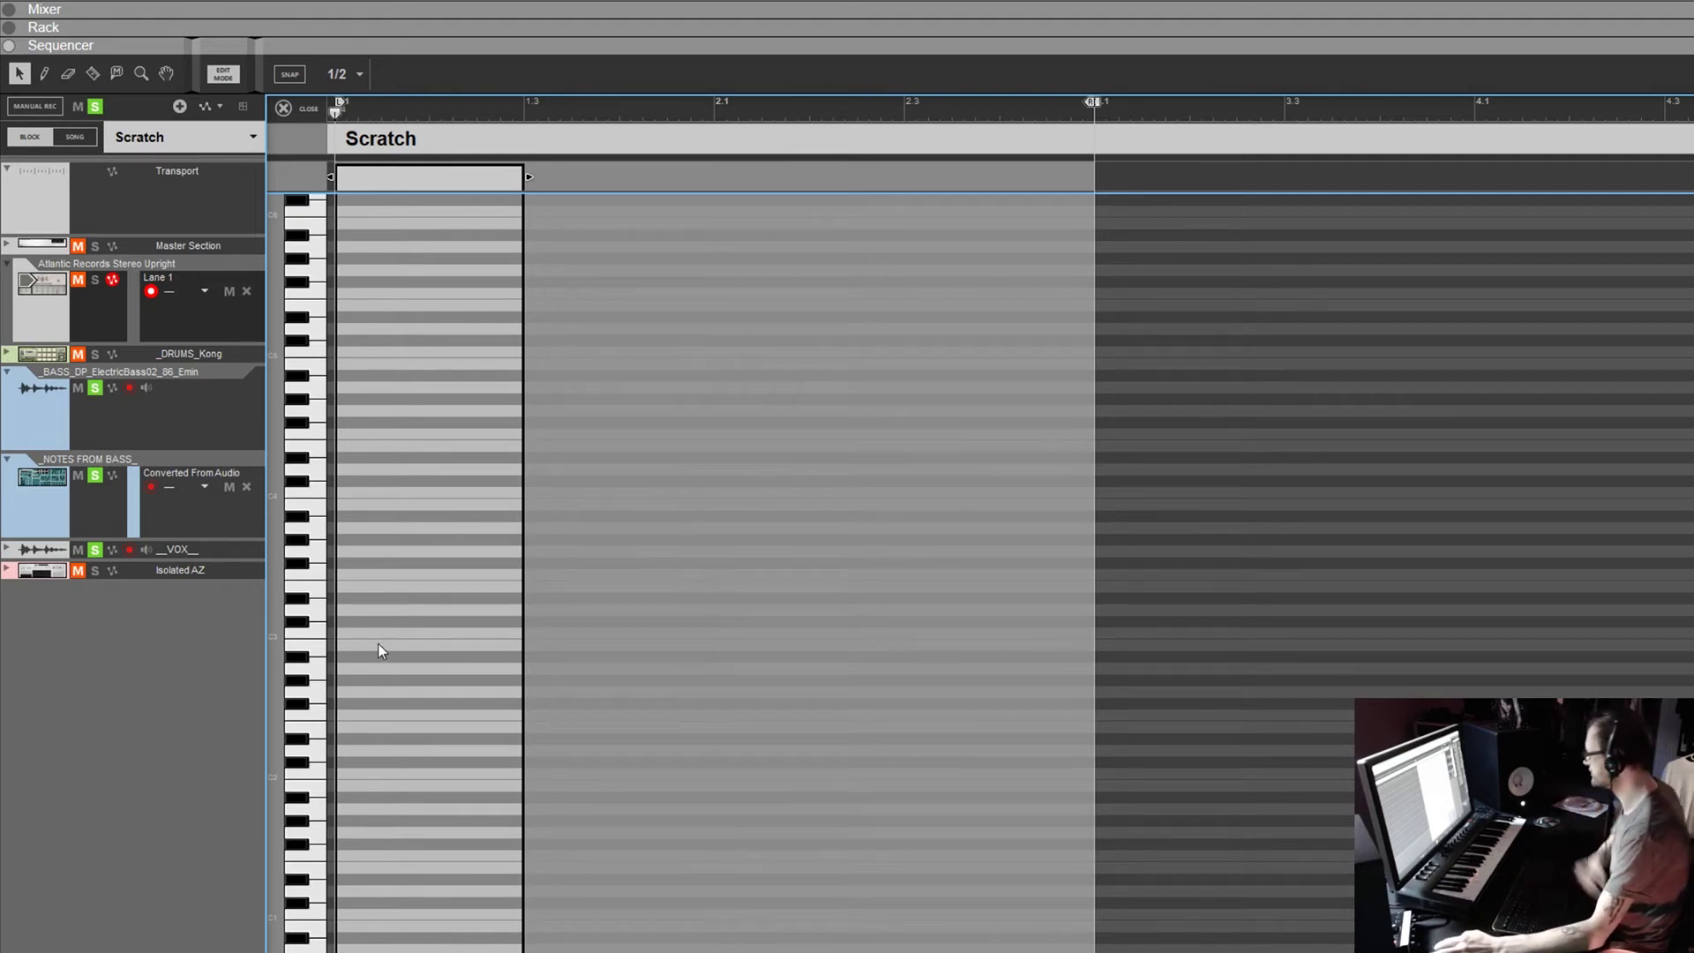
Audition the A2 key and draw a half-bar A2 note at the start of the piano clip
{"action": "left_click", "coordinate": [324, 669]}
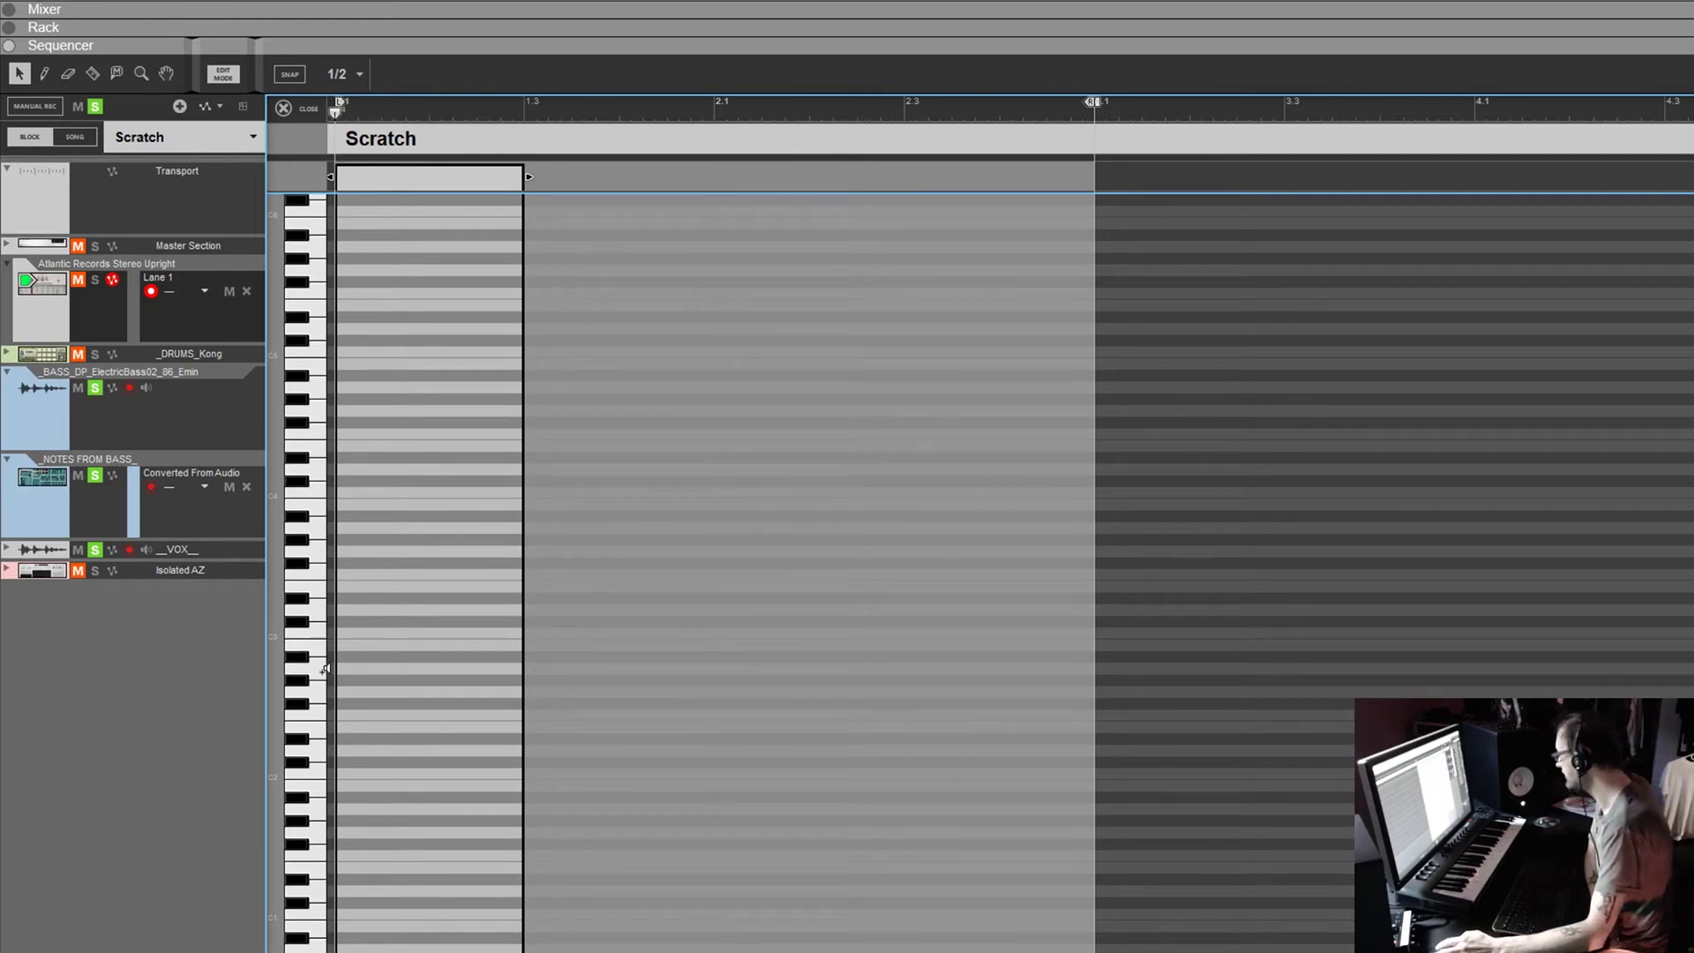
{"action": "double_click", "coordinate": [345, 667]}
{"action": "key", "text": "ctrl+z"}
{"action": "left_click", "coordinate": [298, 75]}
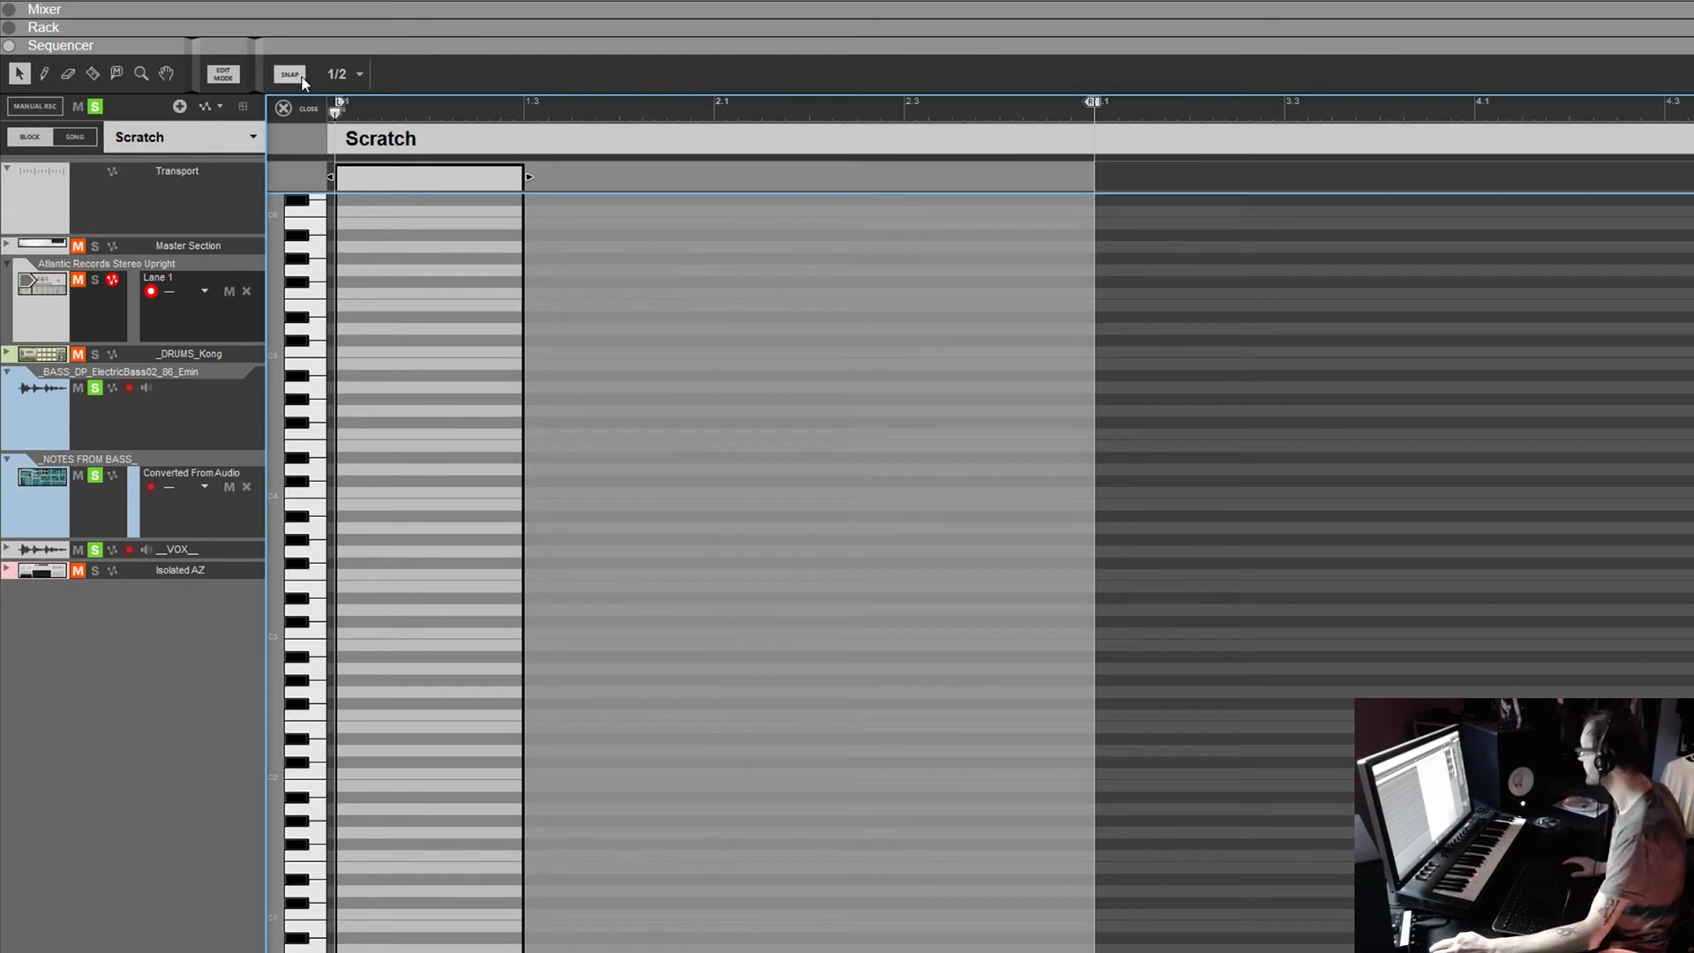
{"action": "double_click", "coordinate": [346, 669]}
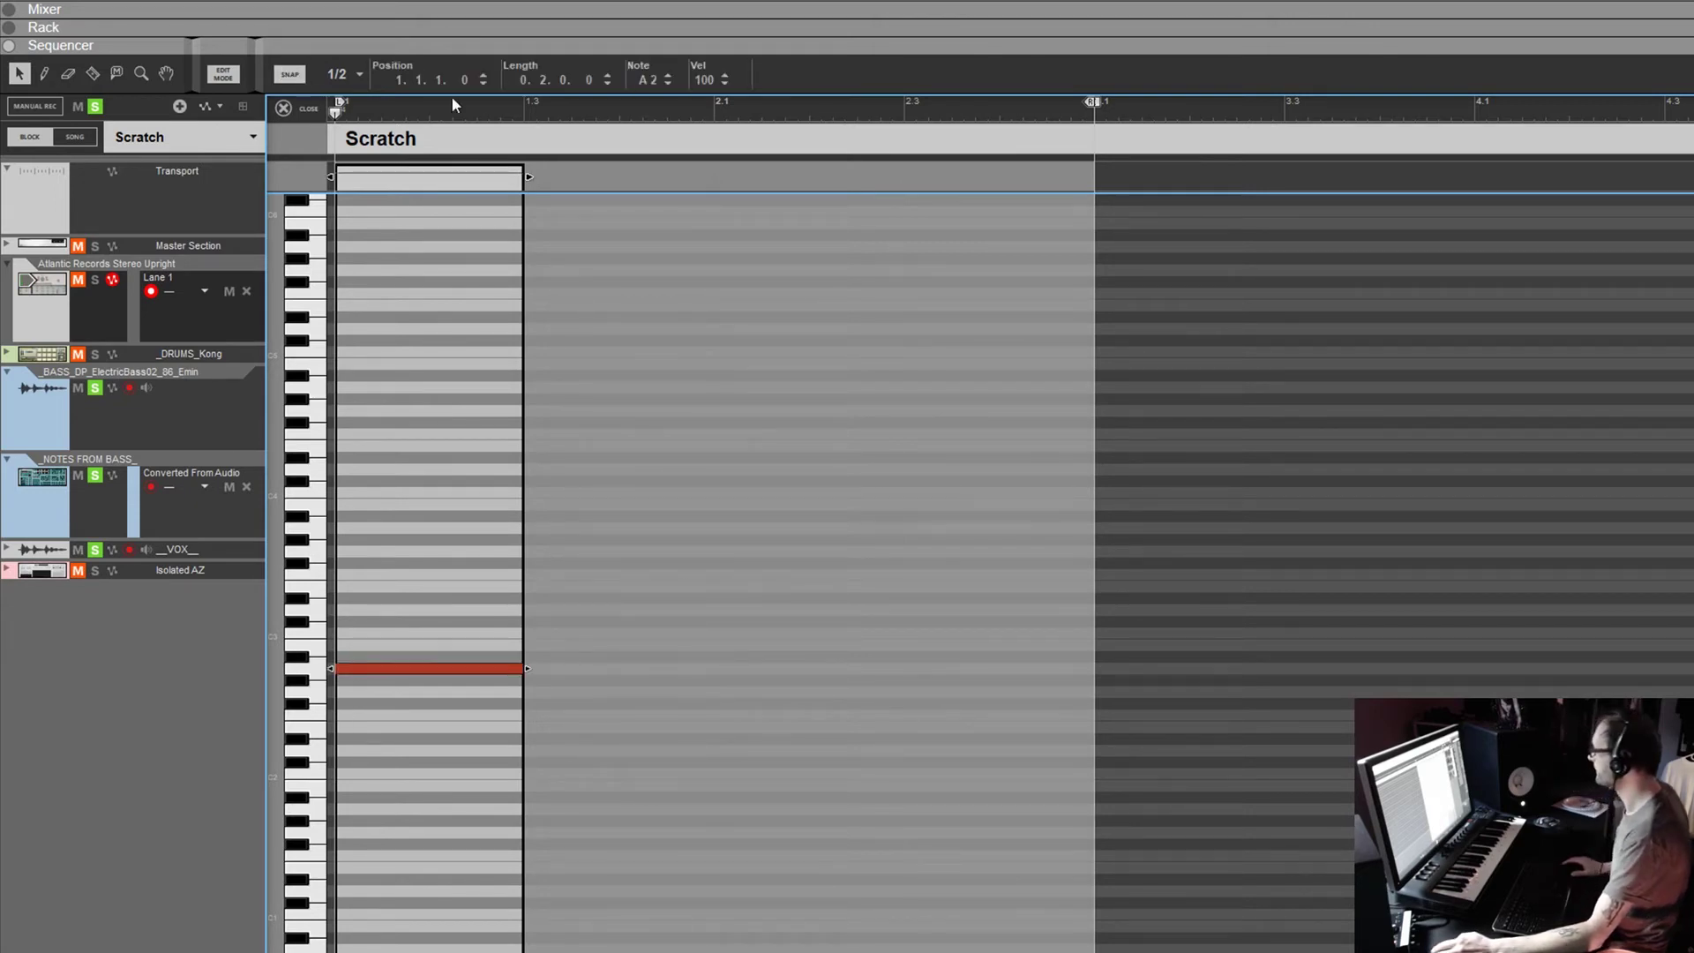
Set the snap to 1/4 and add half-bar B2, C3, D3, E3, F3 and G3 notes above the A2 note
{"action": "left_click", "coordinate": [359, 74]}
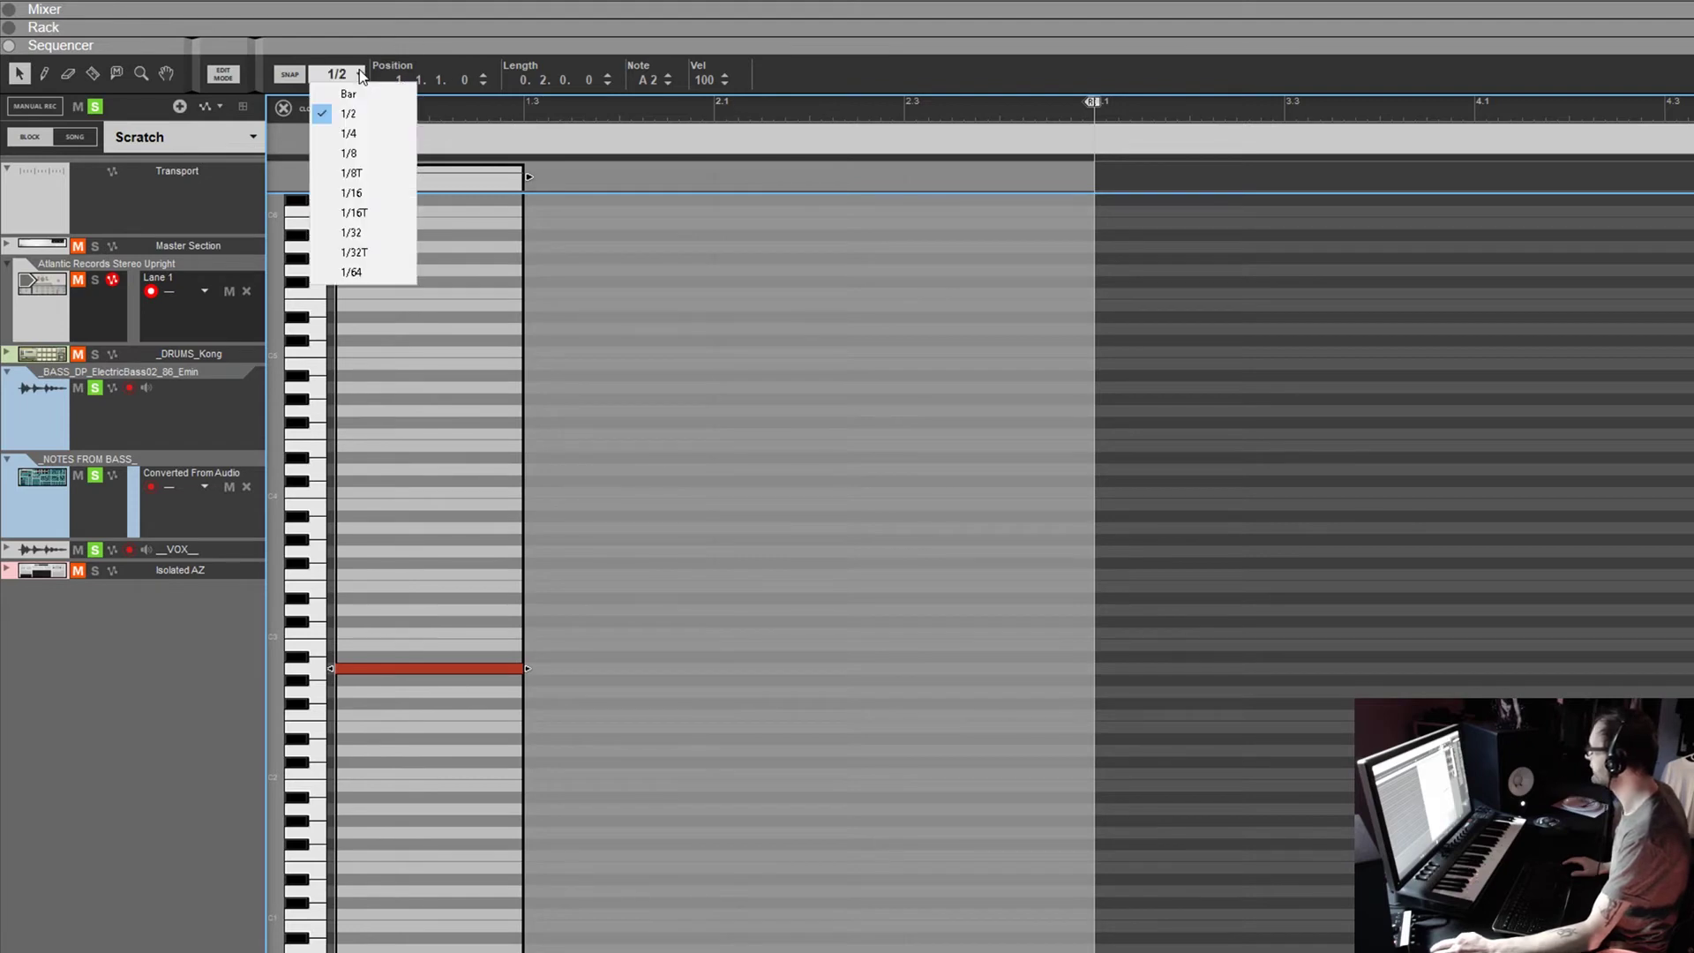
{"action": "left_click", "coordinate": [349, 133]}
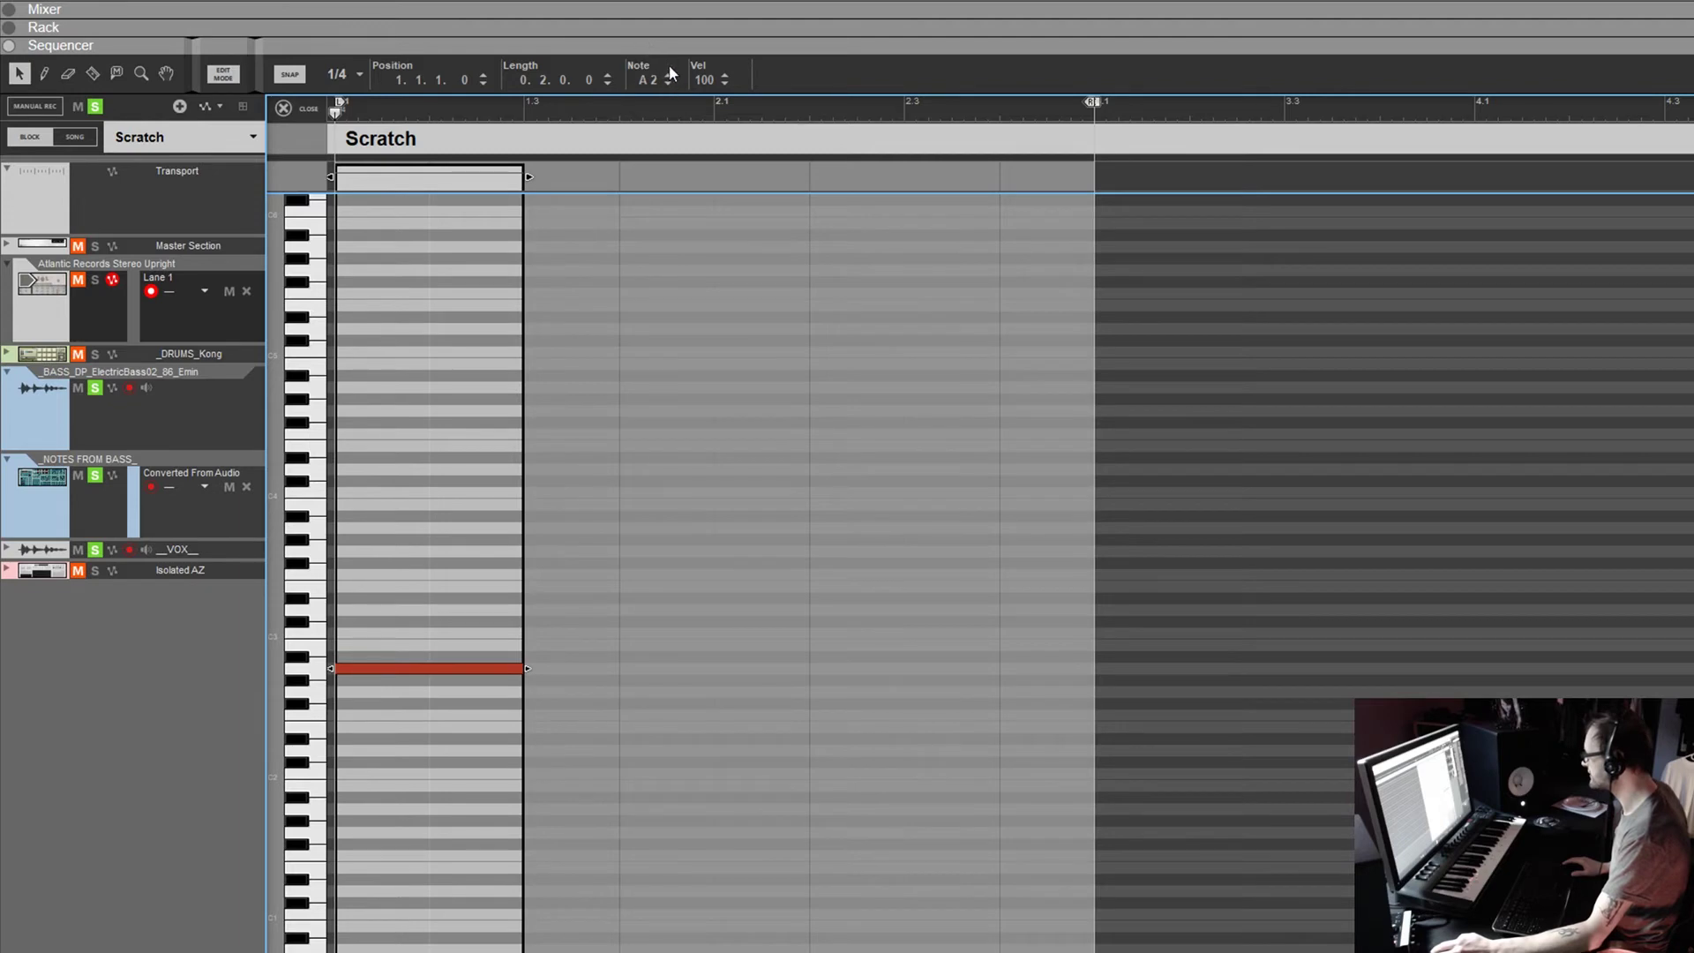
{"action": "left_click_drag", "start_coordinate": [347, 670], "coordinate": [360, 575]}
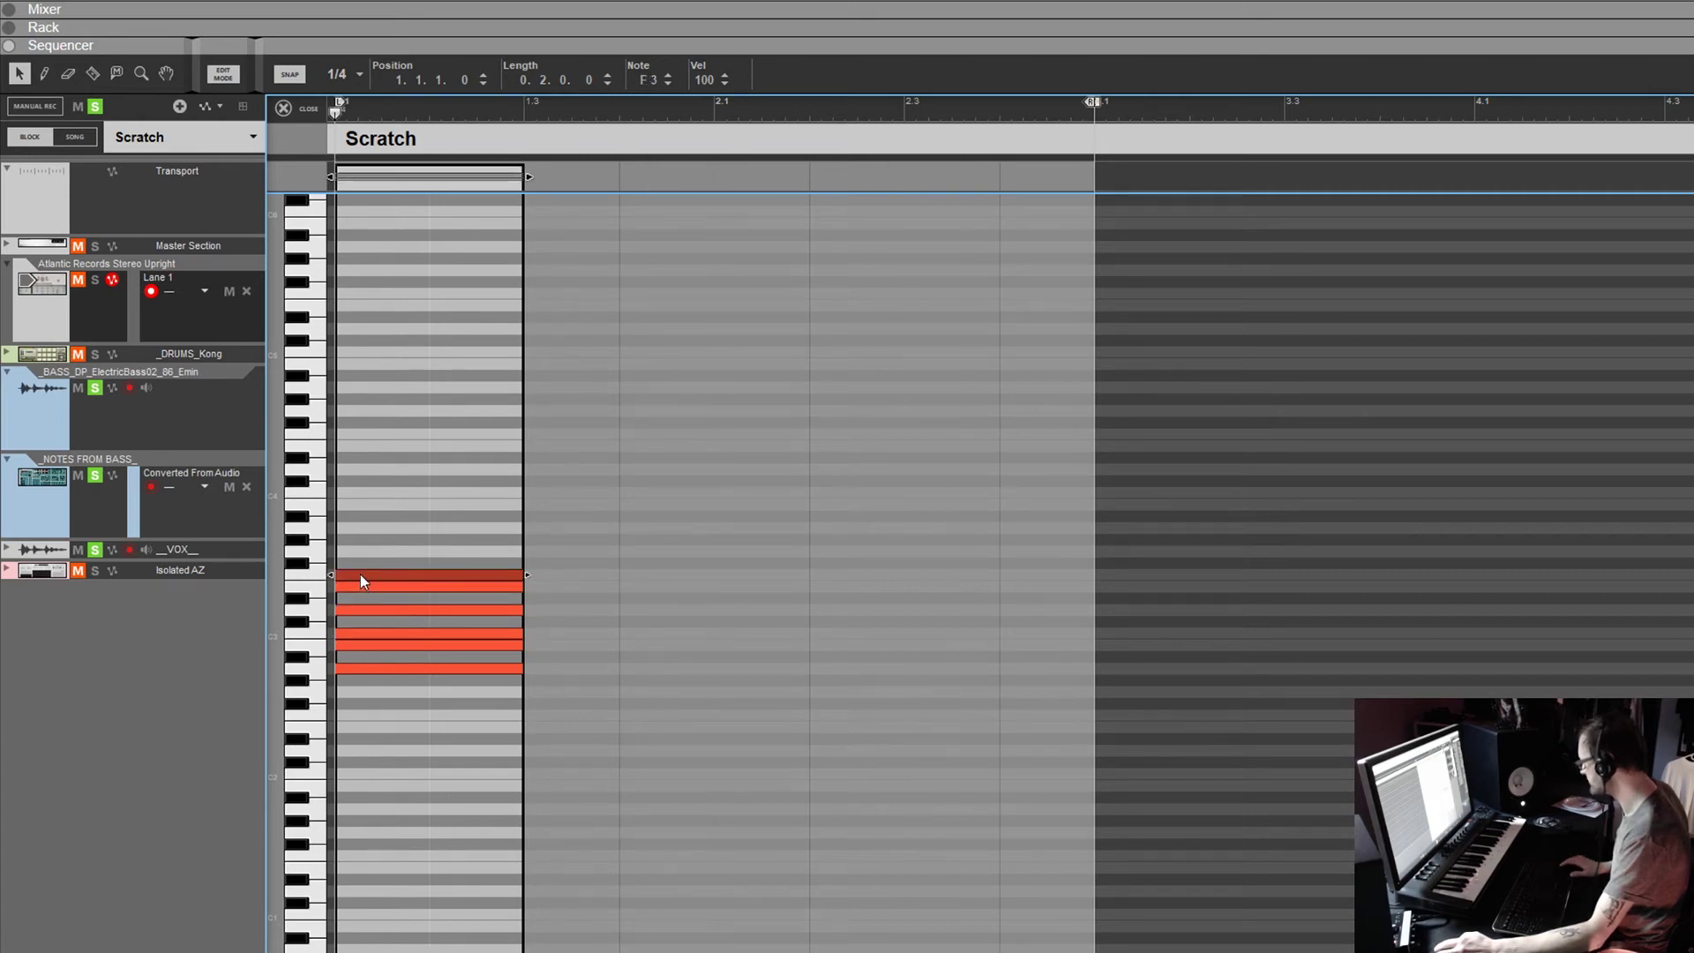
{"action": "double_click", "coordinate": [353, 555]}
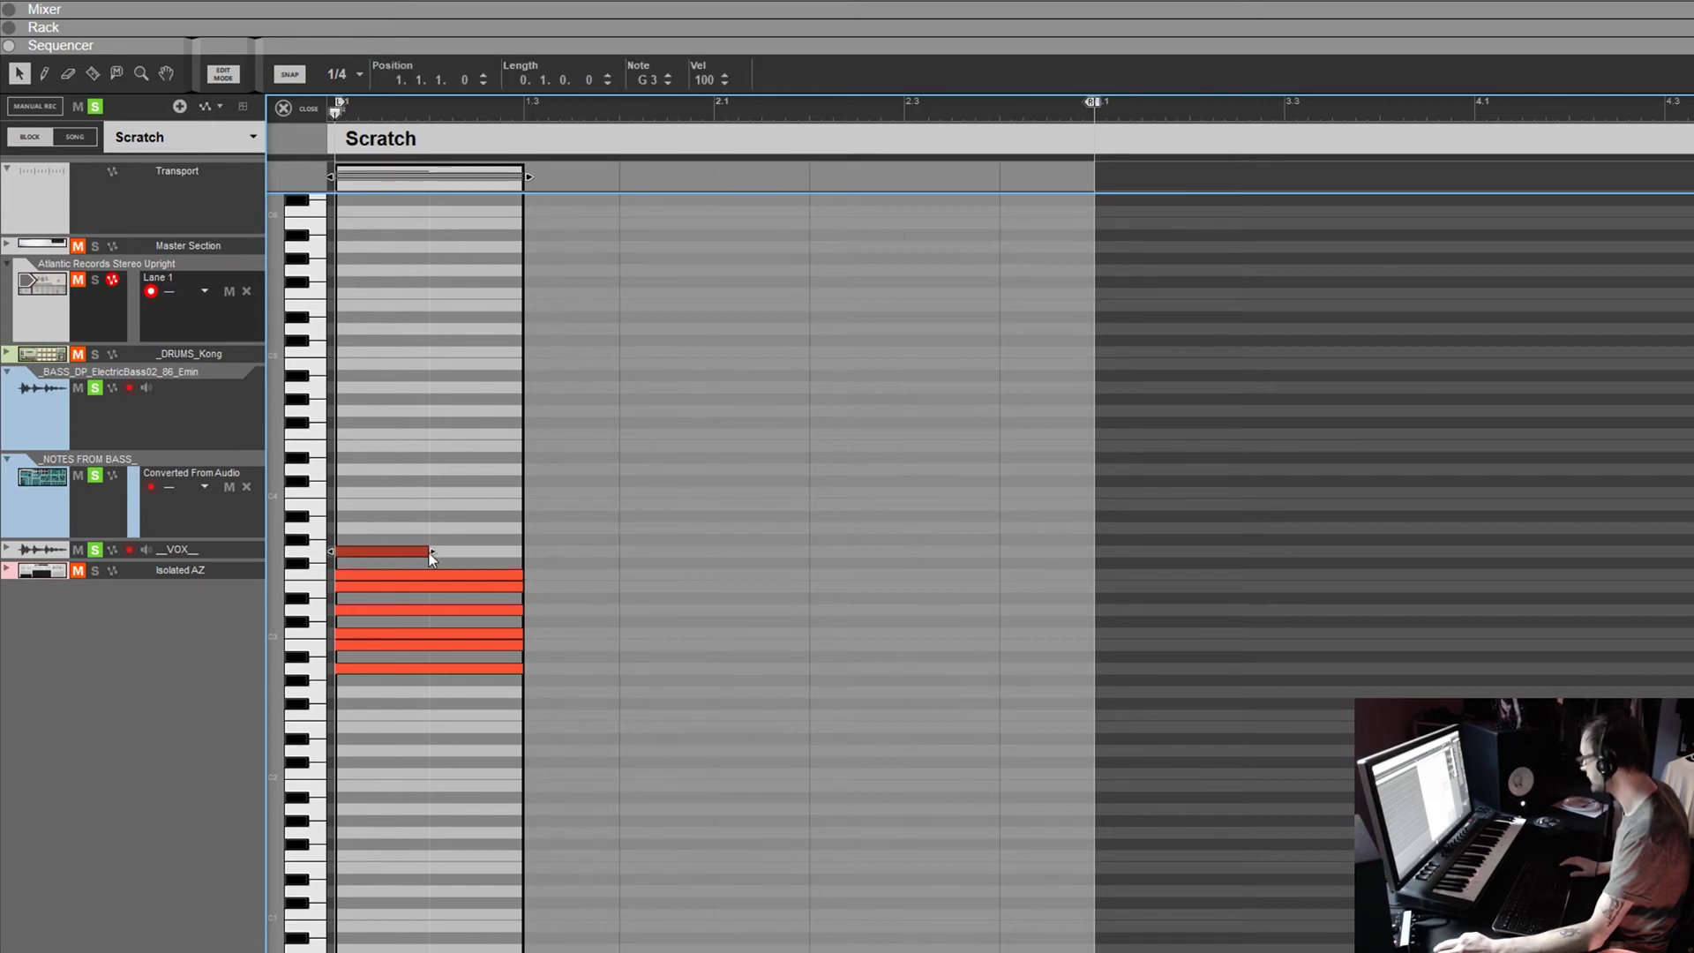
{"action": "left_click_drag", "start_coordinate": [430, 553], "coordinate": [481, 557]}
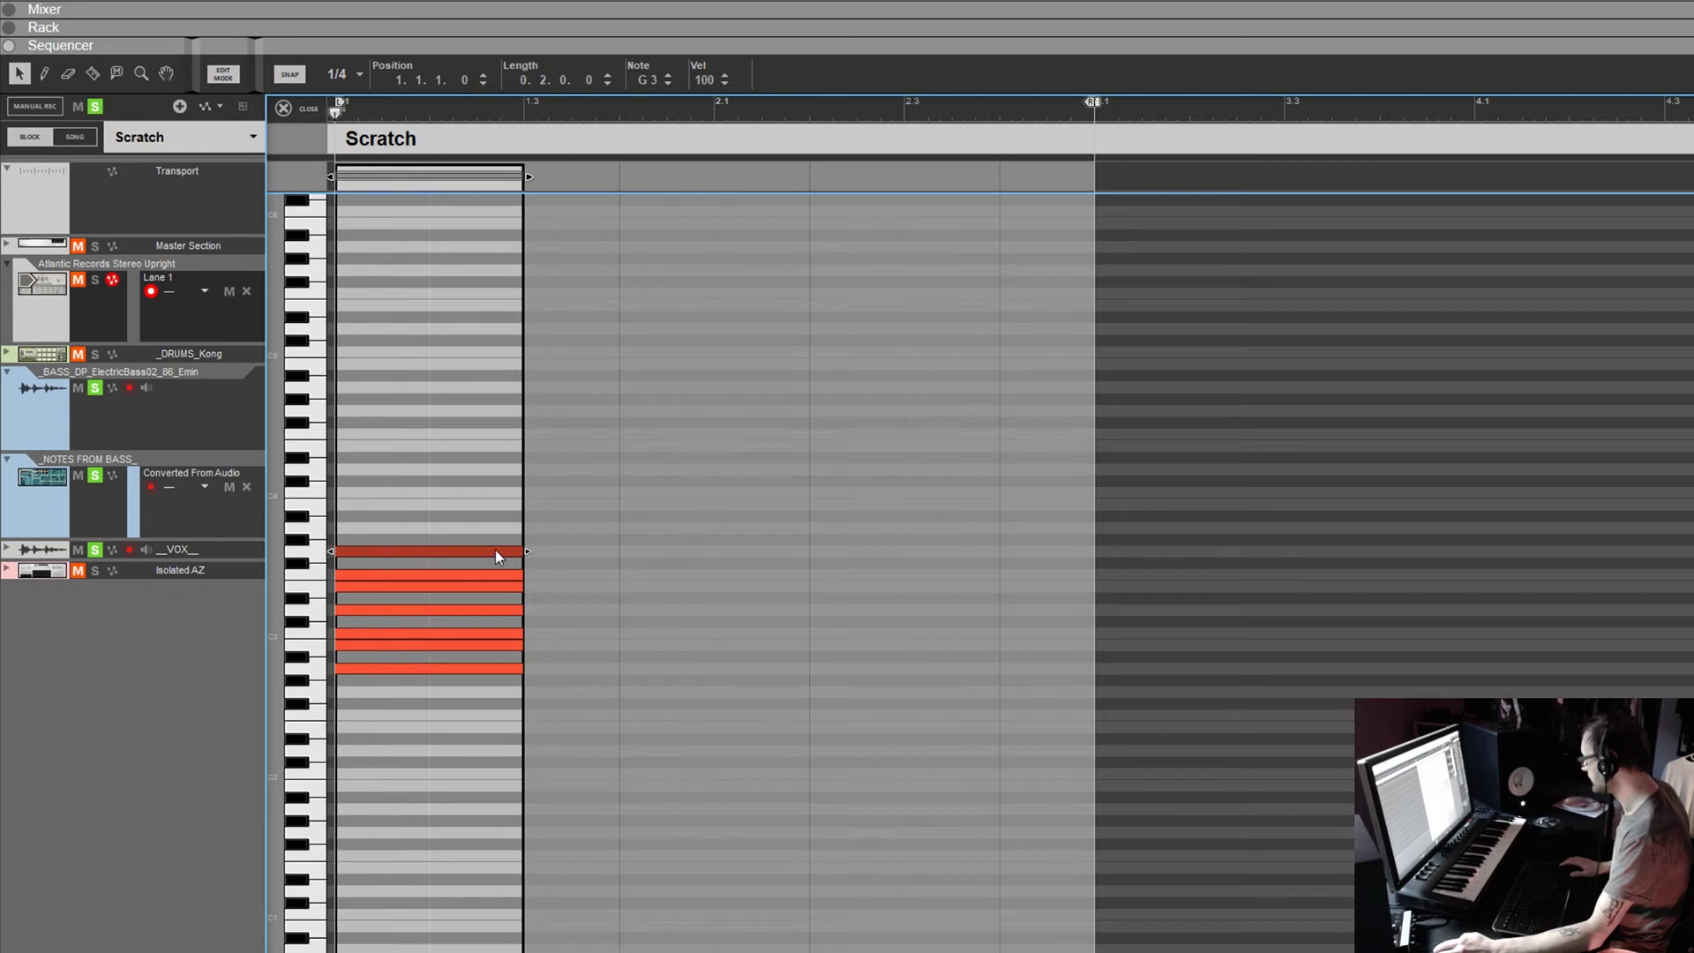
Shorten the B2 through G3 notes to one beat, keeping the A2 root at half a bar
{"action": "left_click_drag", "start_coordinate": [518, 639], "coordinate": [518, 637]}
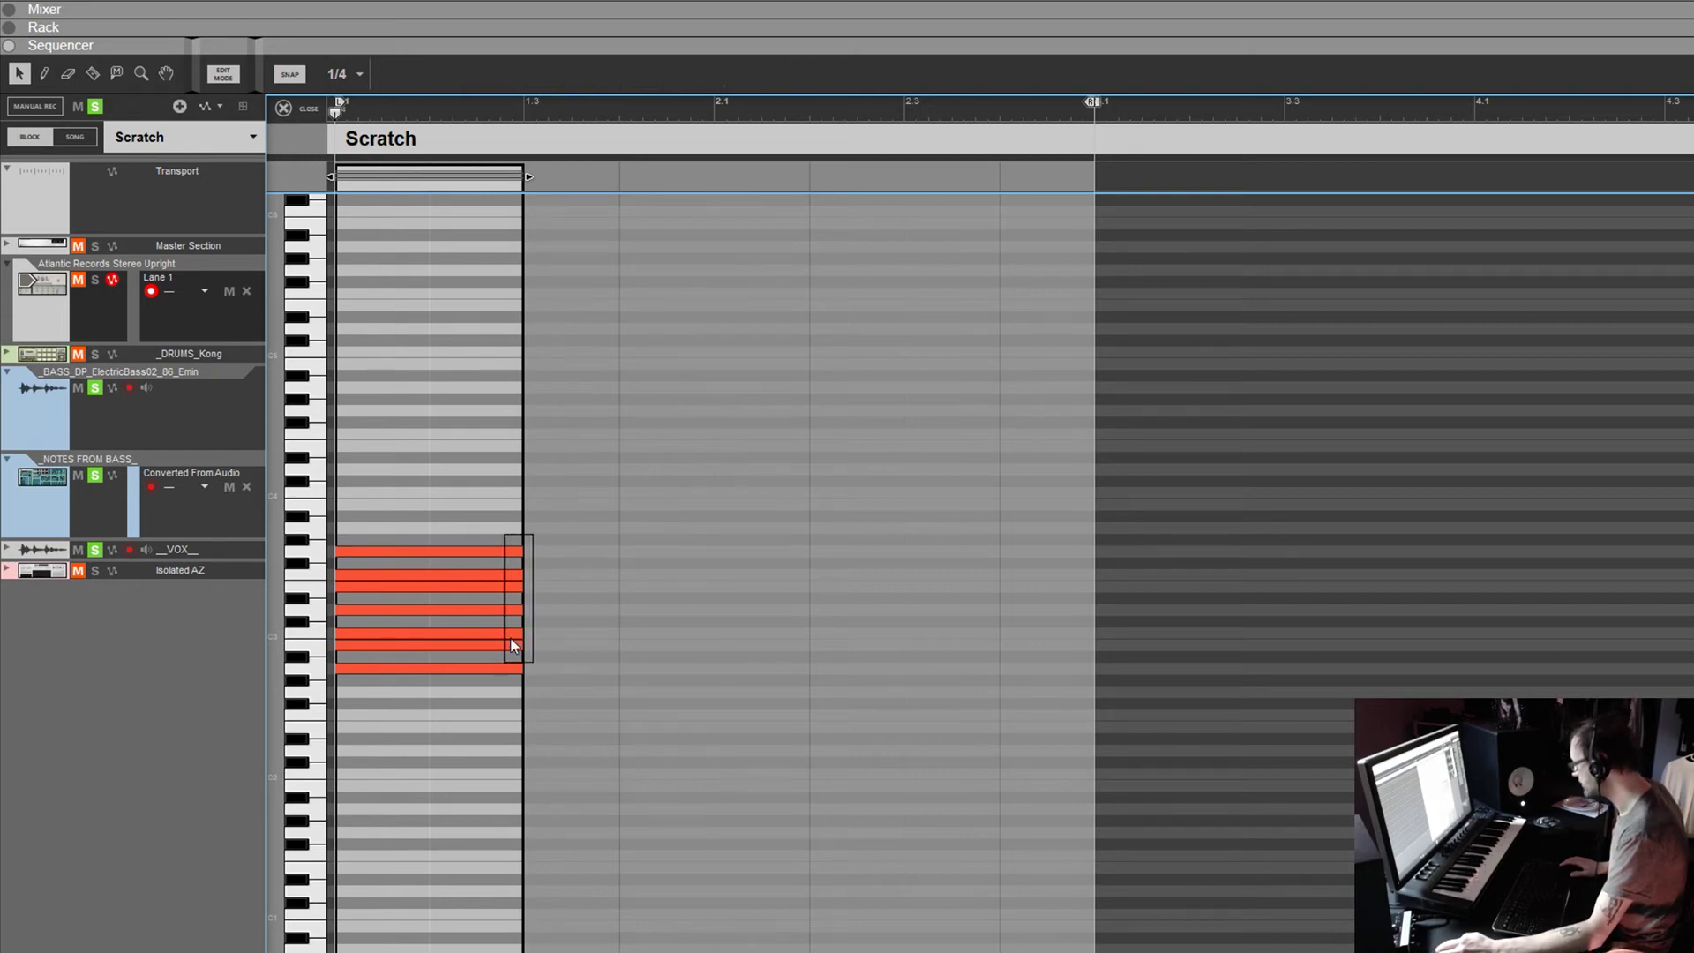
{"action": "left_click_drag", "start_coordinate": [538, 543], "coordinate": [501, 646]}
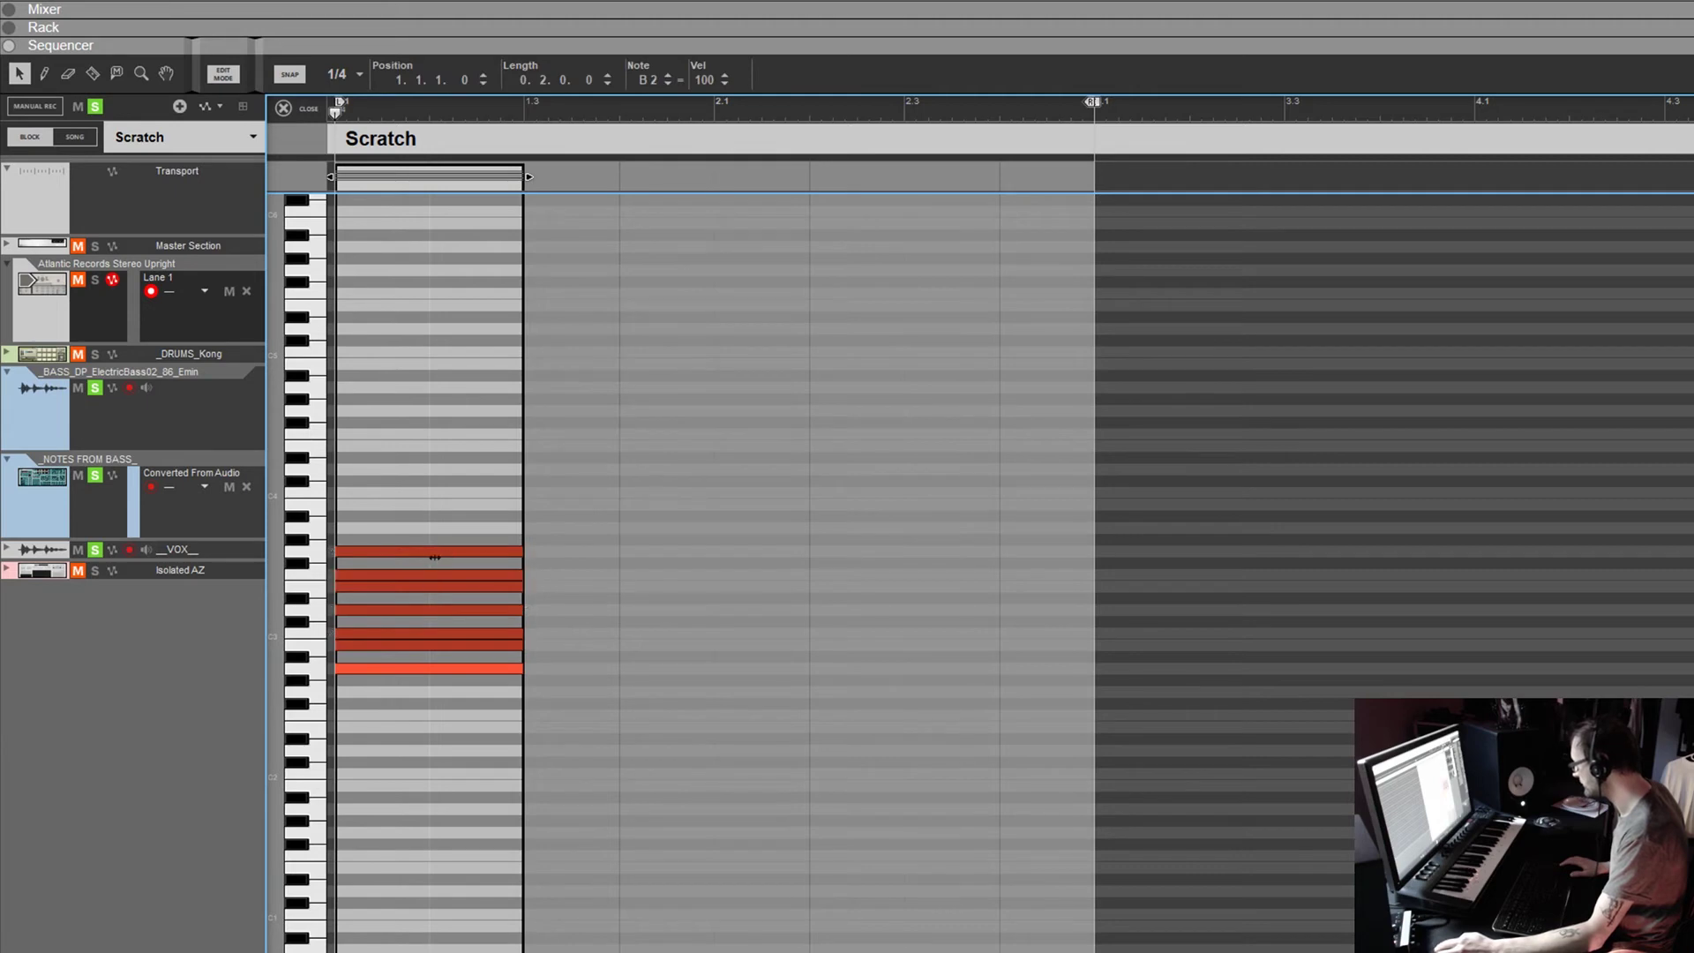
{"action": "left_click_drag", "start_coordinate": [529, 550], "coordinate": [431, 551]}
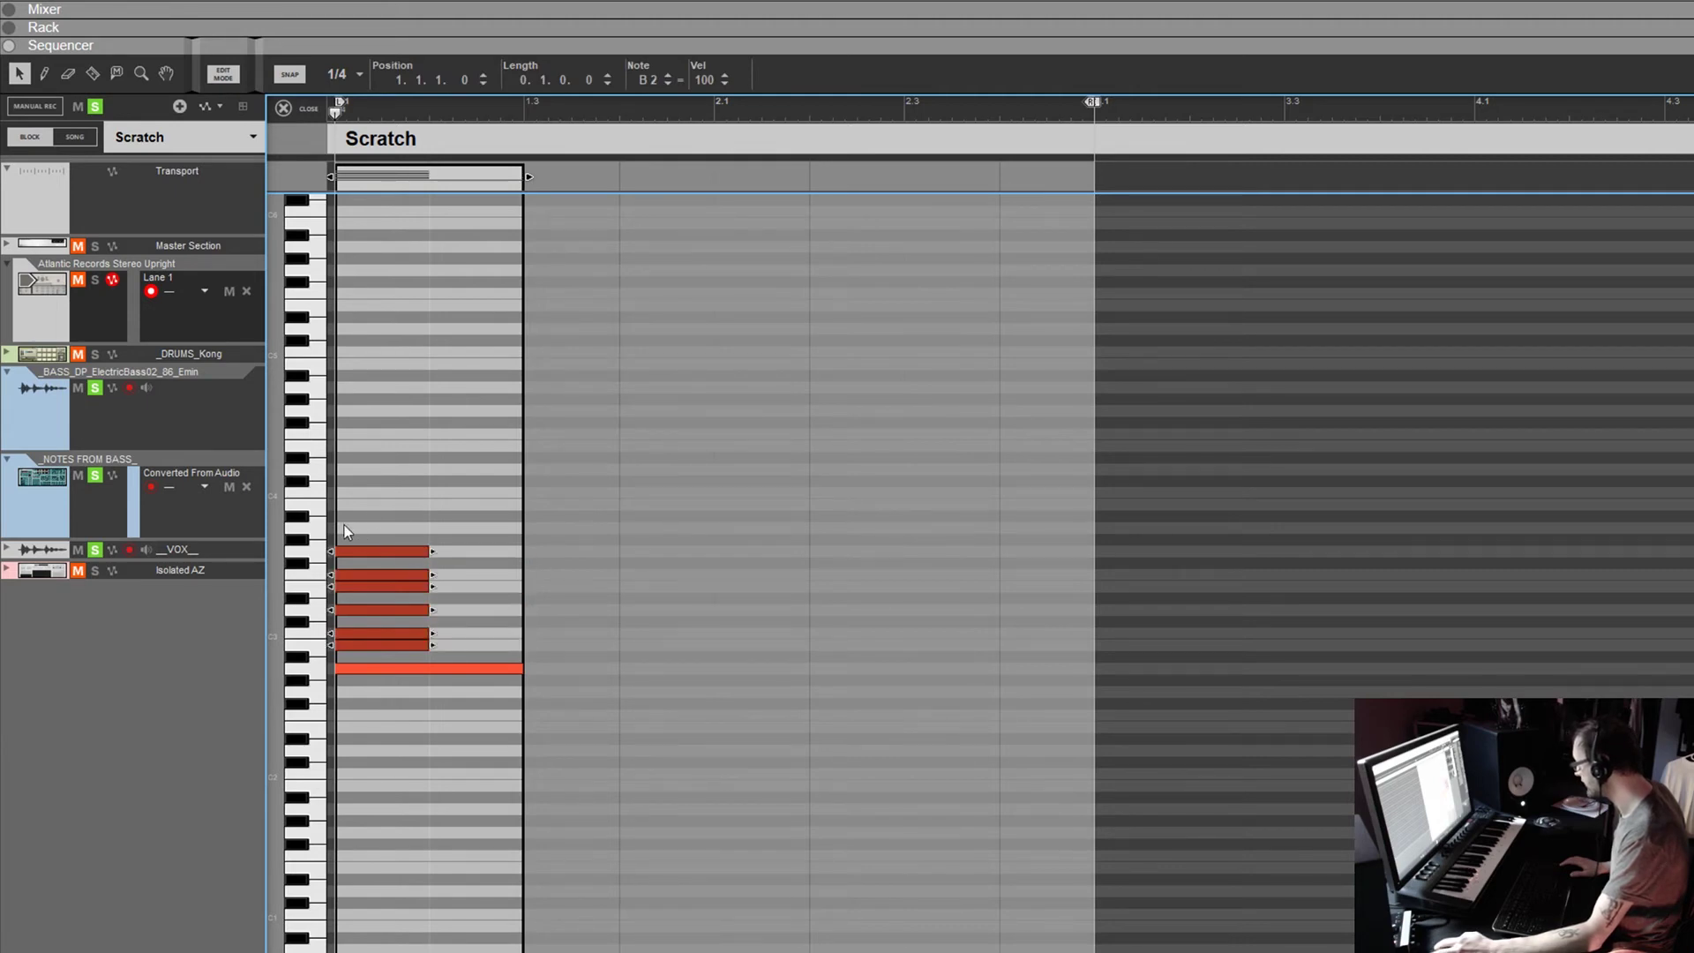
Copy the scale notes up to octaves starting on A3 and A4, and cap them with a half-bar A5 note
{"action": "left_click_drag", "start_coordinate": [380, 484], "coordinate": [459, 723]}
{"action": "left_click_drag", "start_coordinate": [412, 668], "coordinate": [426, 378]}
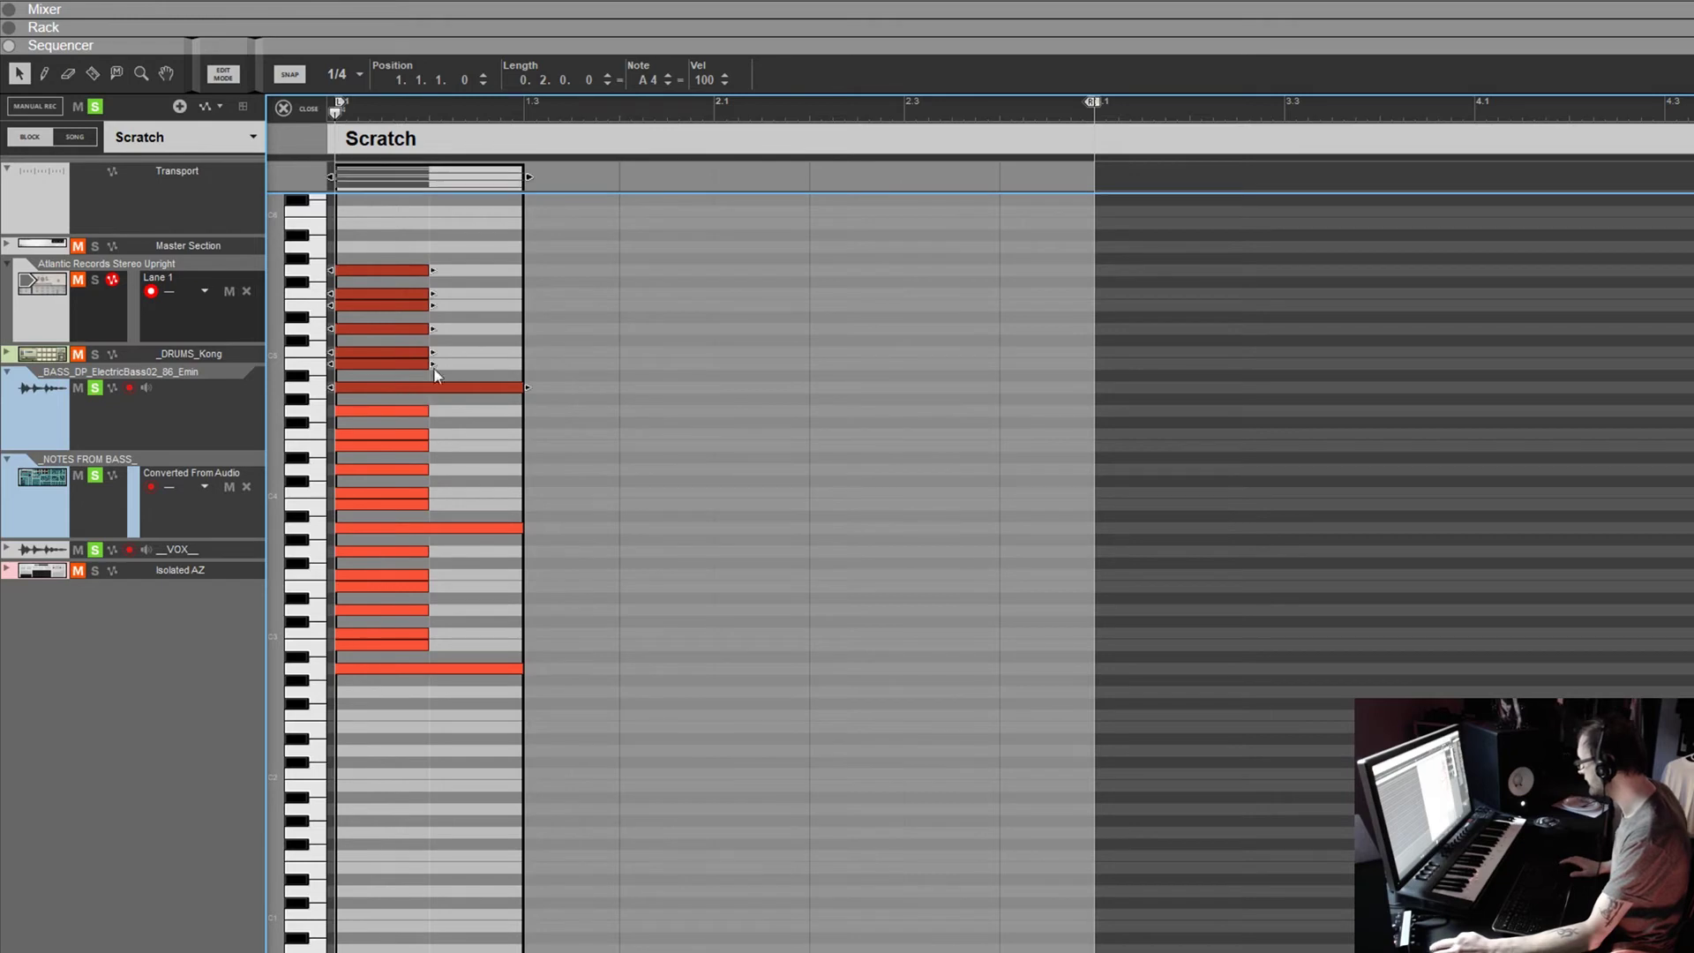
{"action": "left_click", "coordinate": [344, 246]}
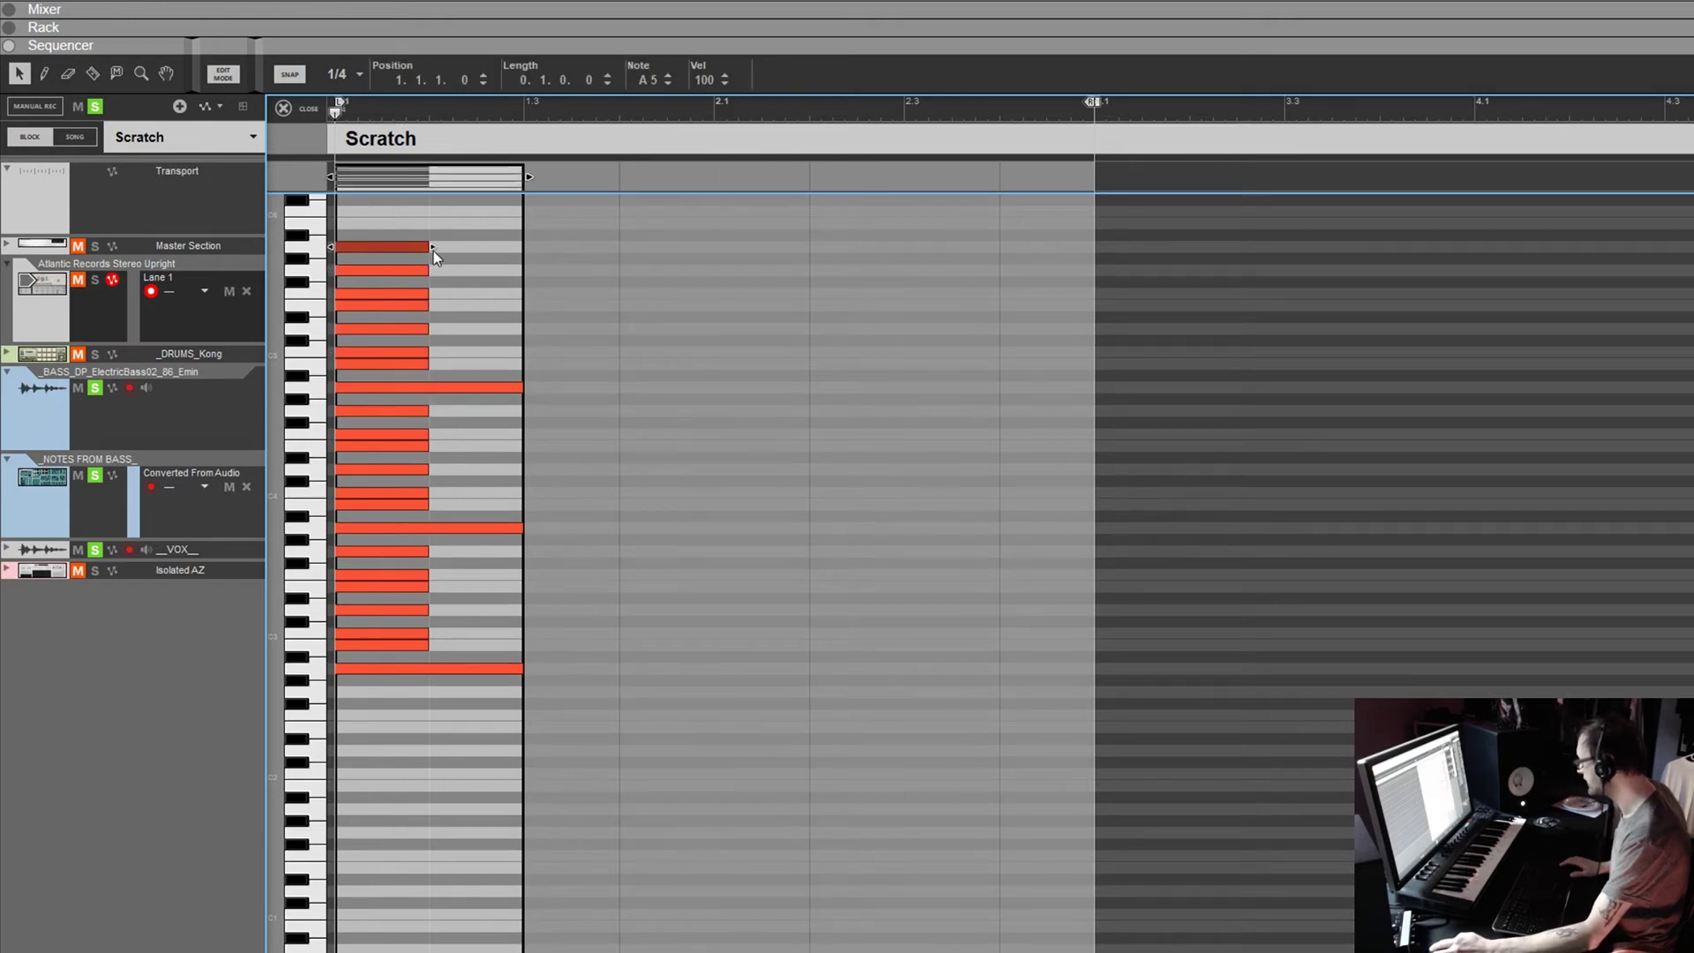
{"action": "left_click_drag", "start_coordinate": [432, 246], "coordinate": [524, 246]}
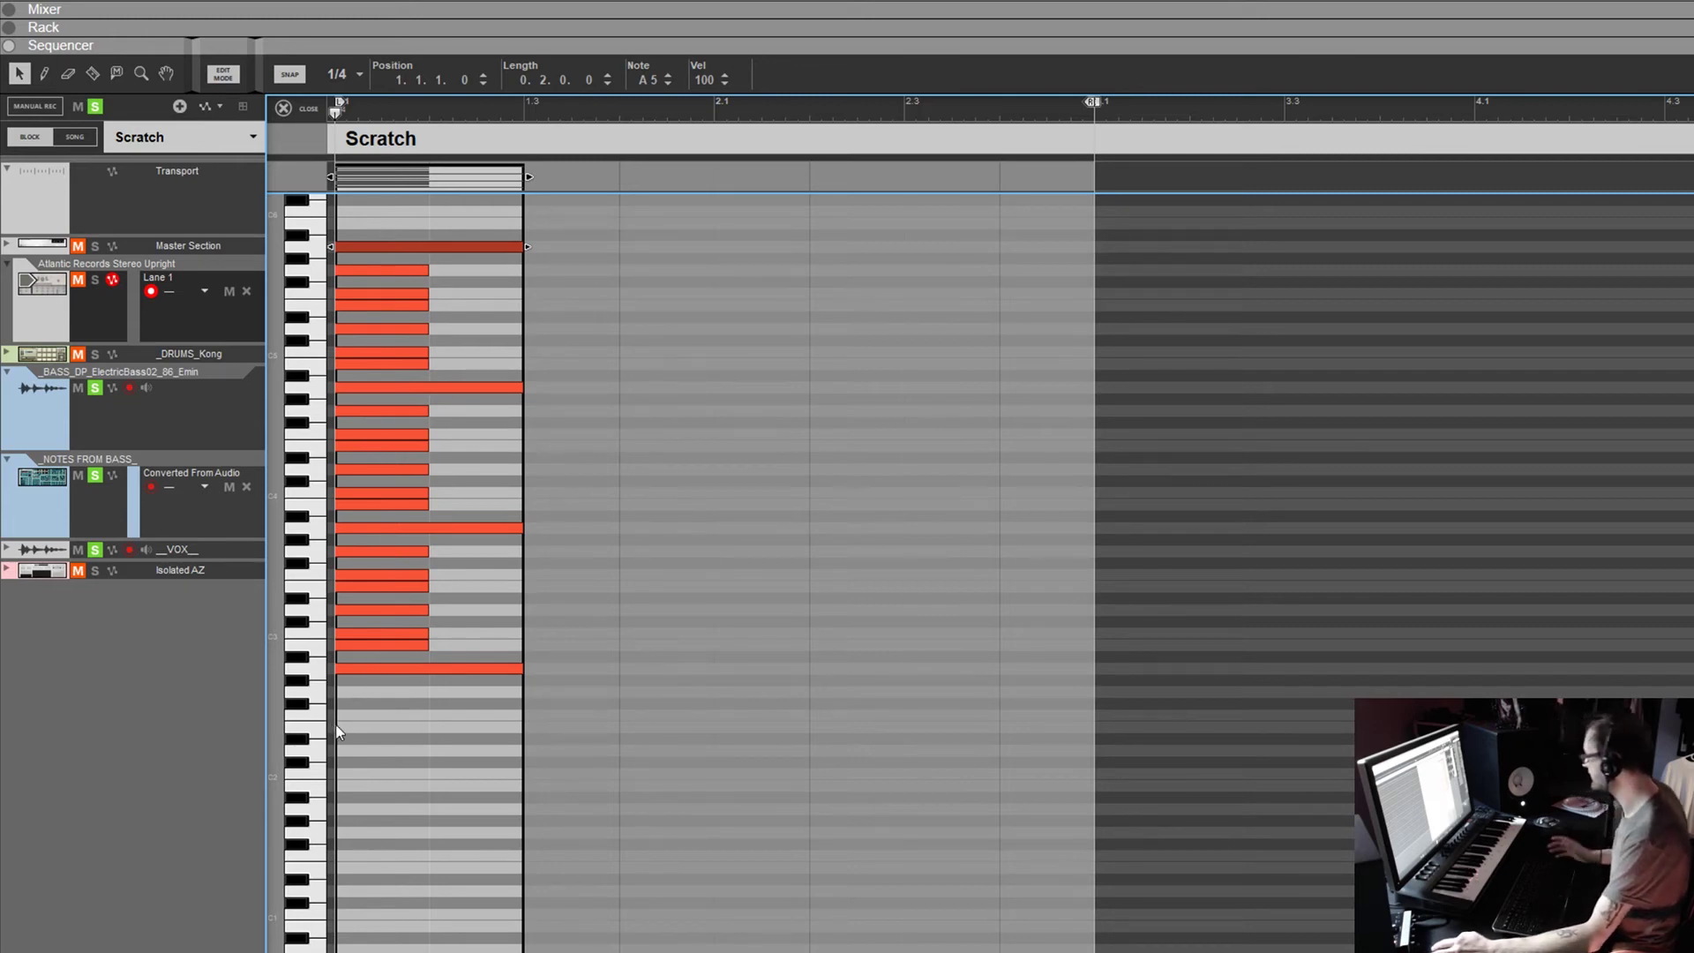
Select all the scale notes and transpose them down five semitones so the lowest root sits on E2
{"action": "left_click_drag", "start_coordinate": [383, 218], "coordinate": [442, 762]}
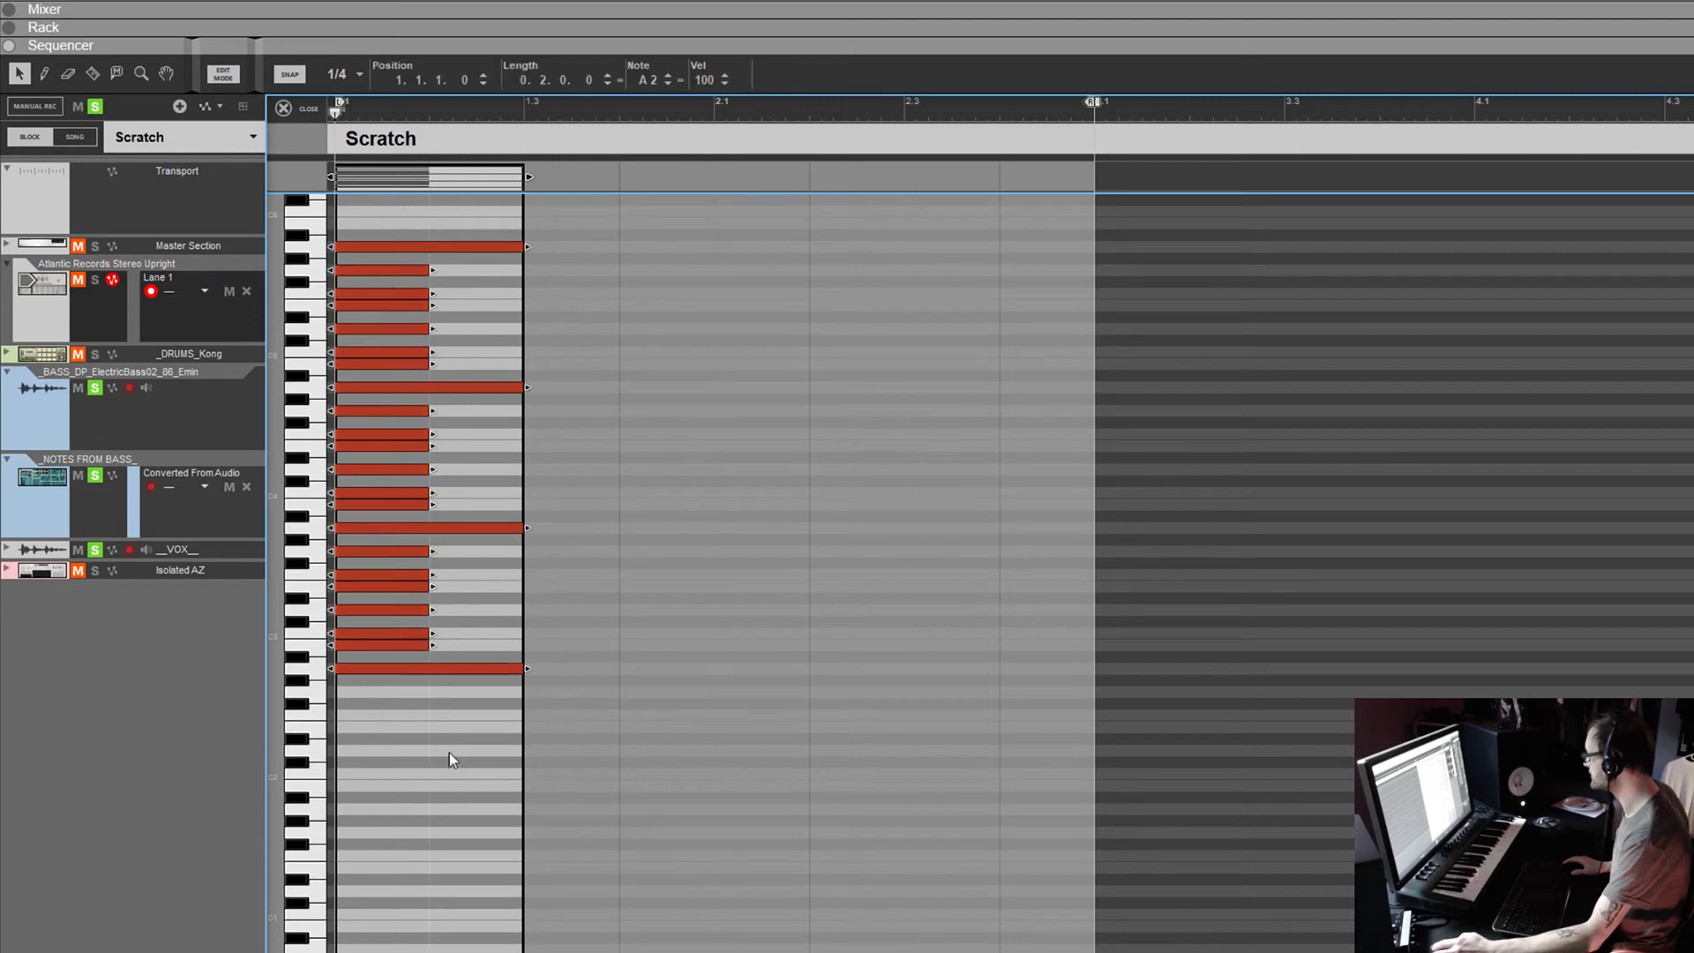
{"action": "left_click", "coordinate": [669, 82]}
{"action": "left_click", "coordinate": [670, 82]}
{"action": "left_click", "coordinate": [669, 82]}
{"action": "left_click", "coordinate": [669, 82]}
{"action": "left_click", "coordinate": [670, 82]}
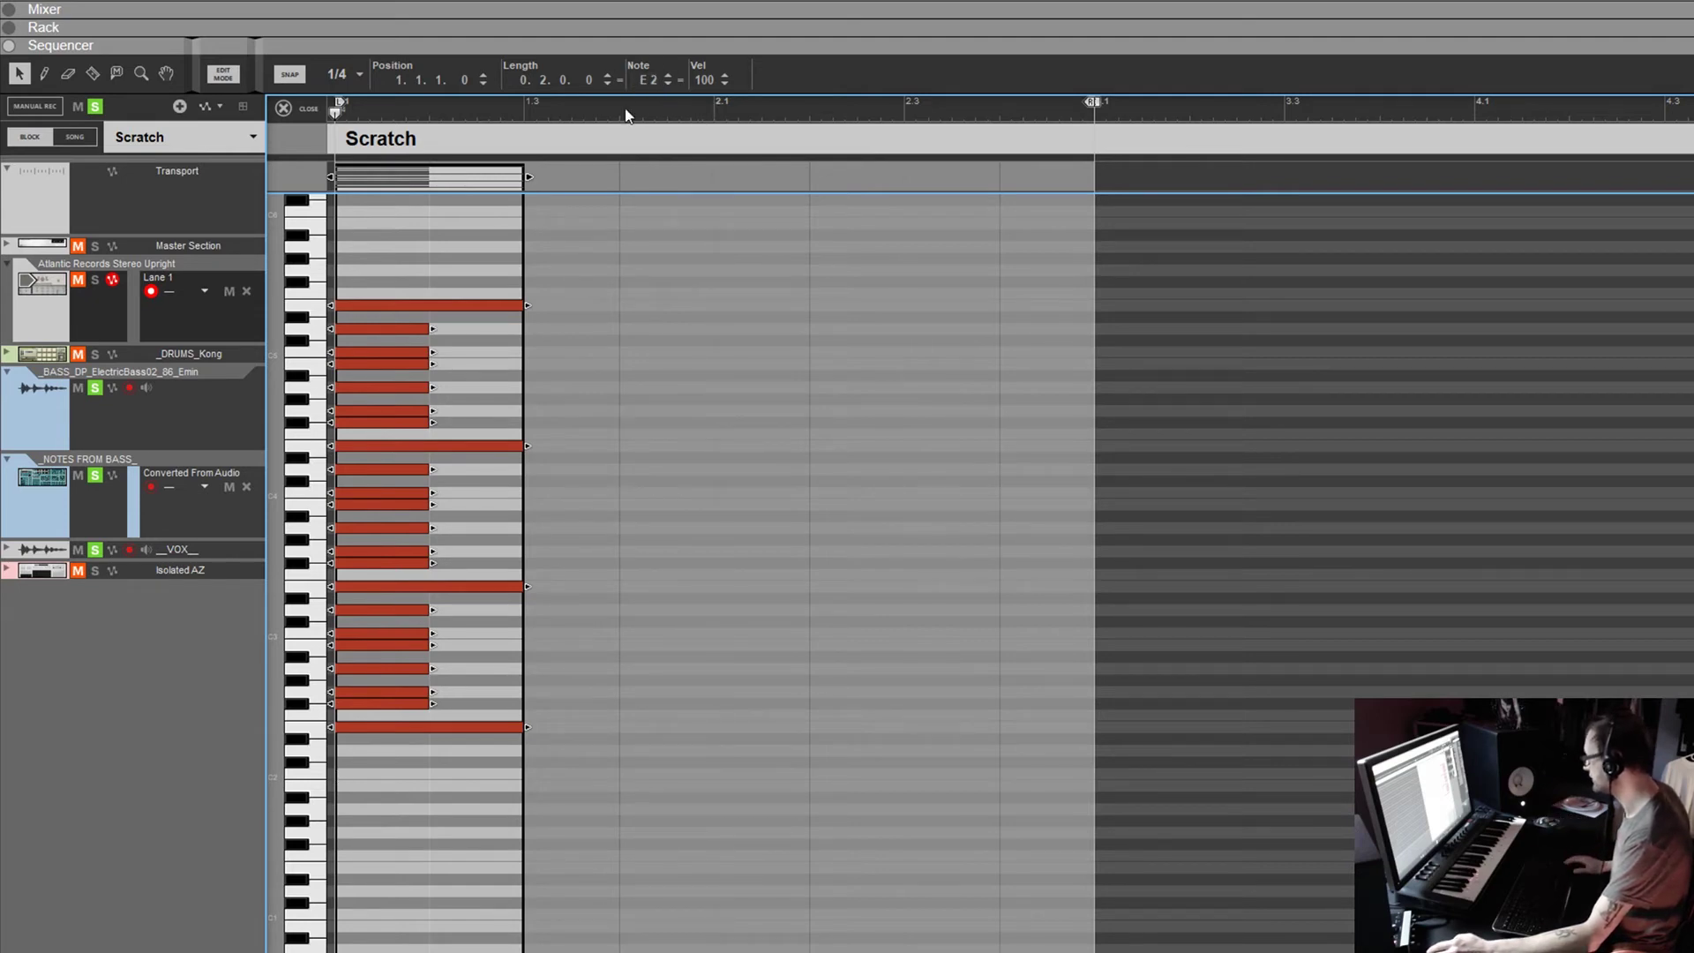
{"action": "left_click_drag", "start_coordinate": [371, 249], "coordinate": [439, 810]}
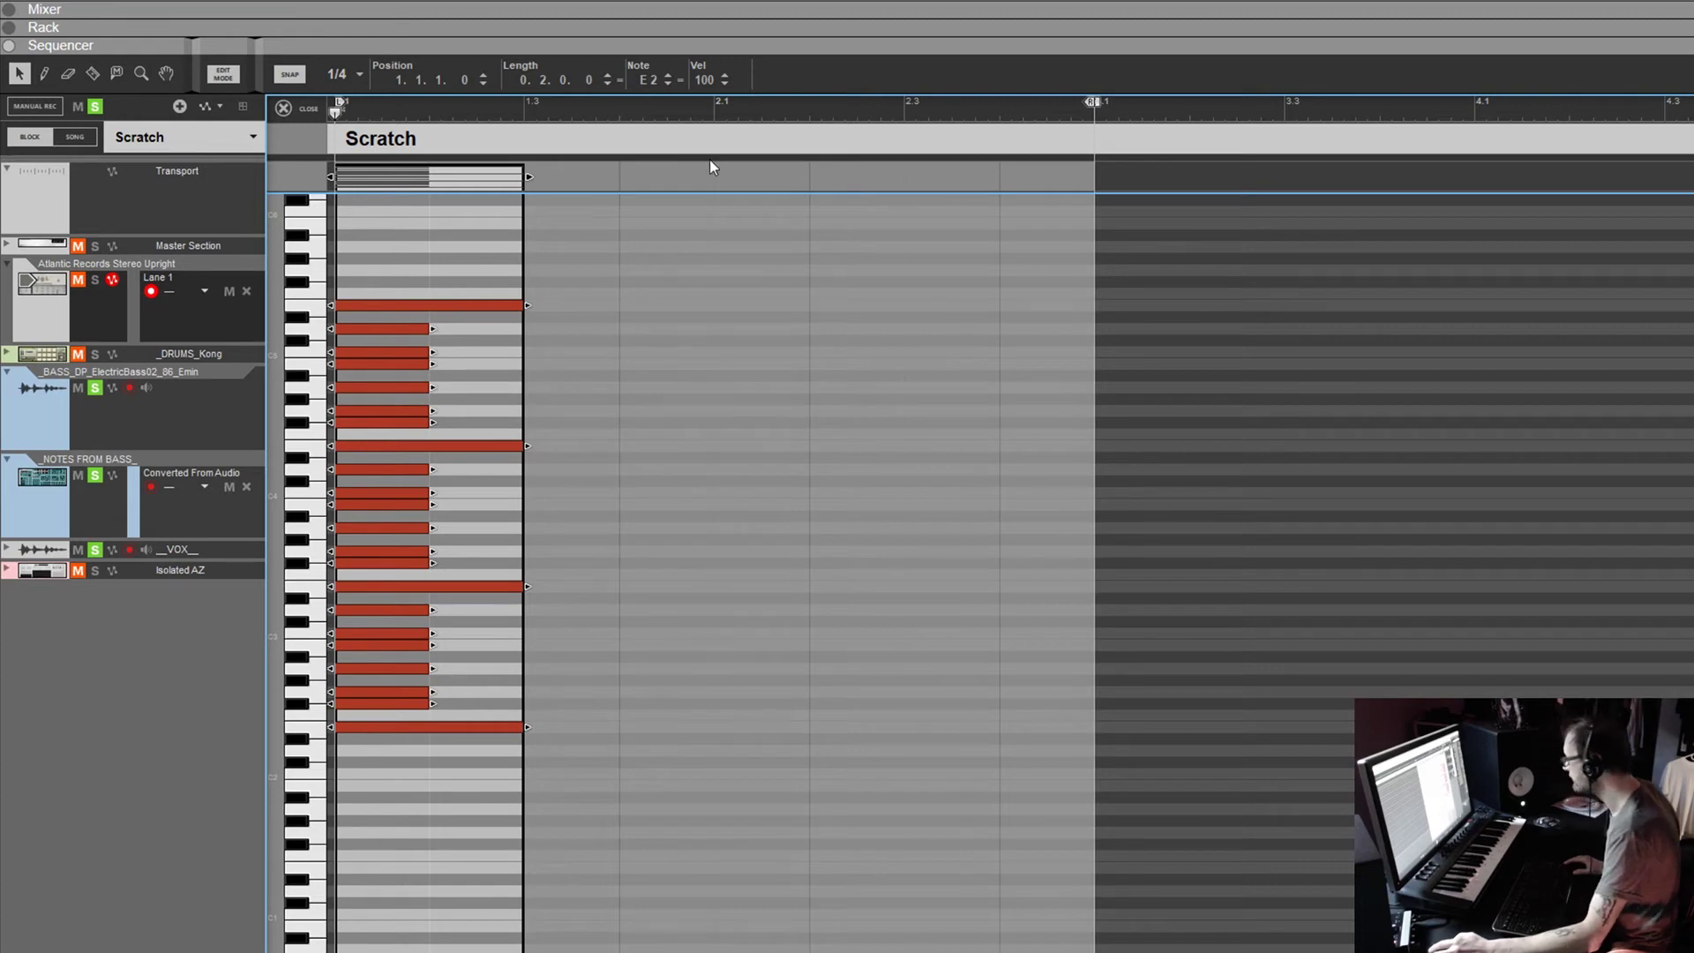
Set the selected scale notes' lowest pitch to E1 and deselect them
{"action": "double_click", "coordinate": [649, 79]}
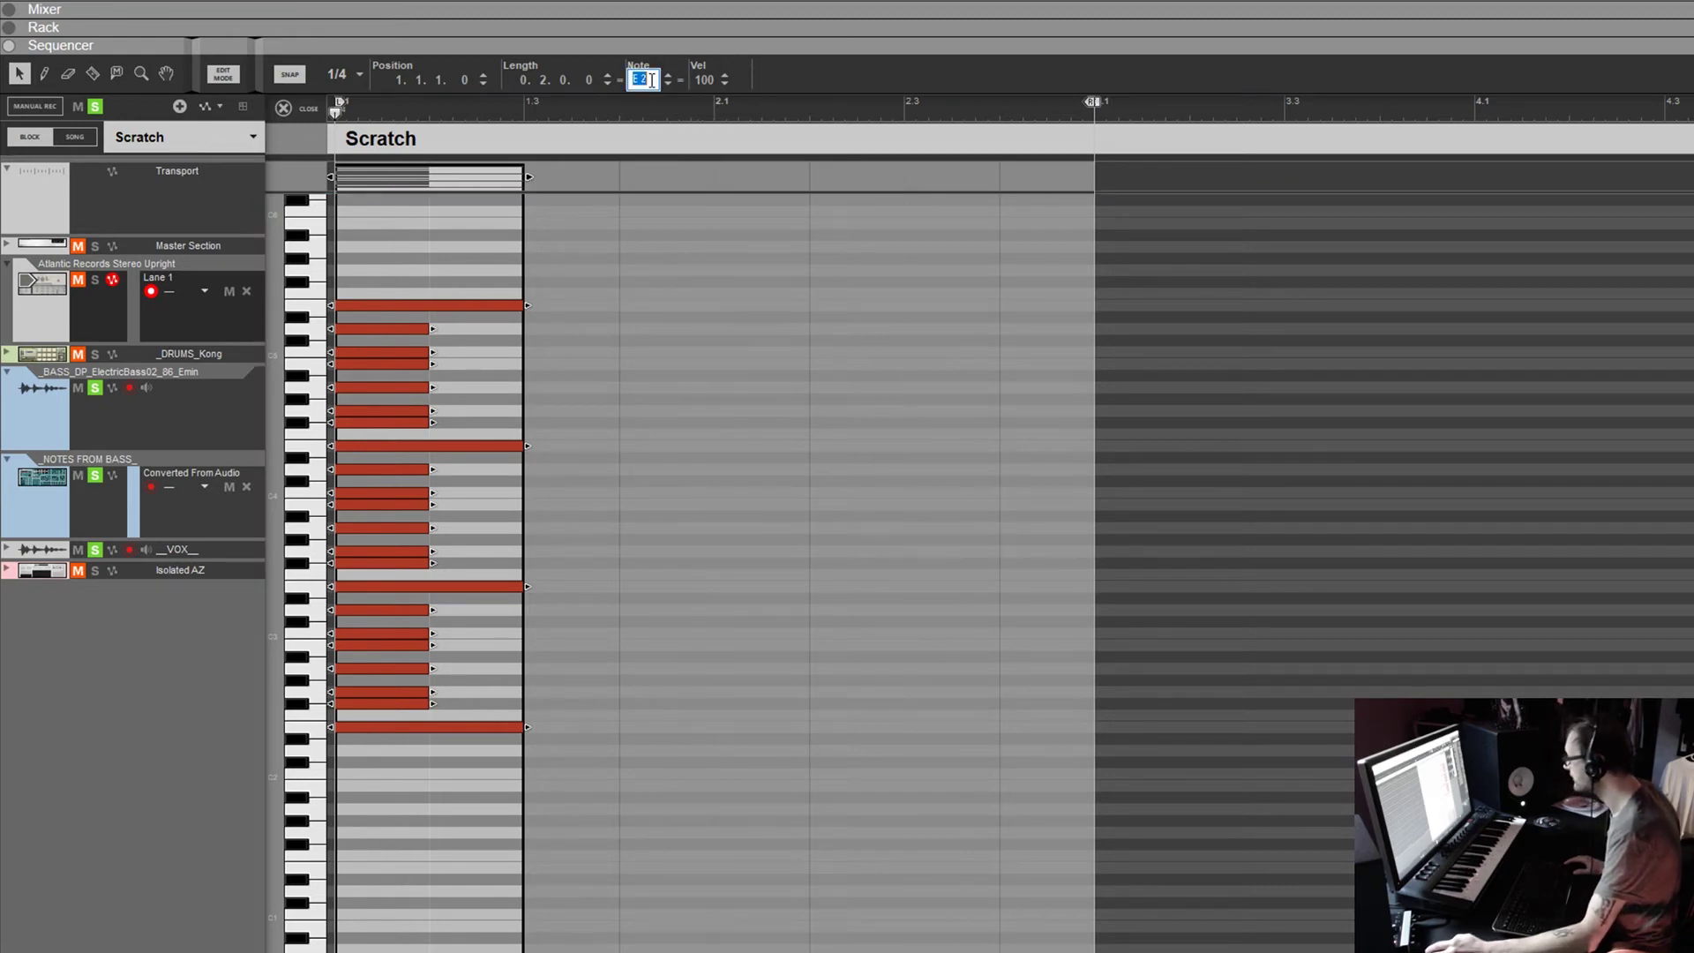
{"action": "key", "text": "BackSpace"}
{"action": "type", "text": "1"}
{"action": "key", "text": "Return"}
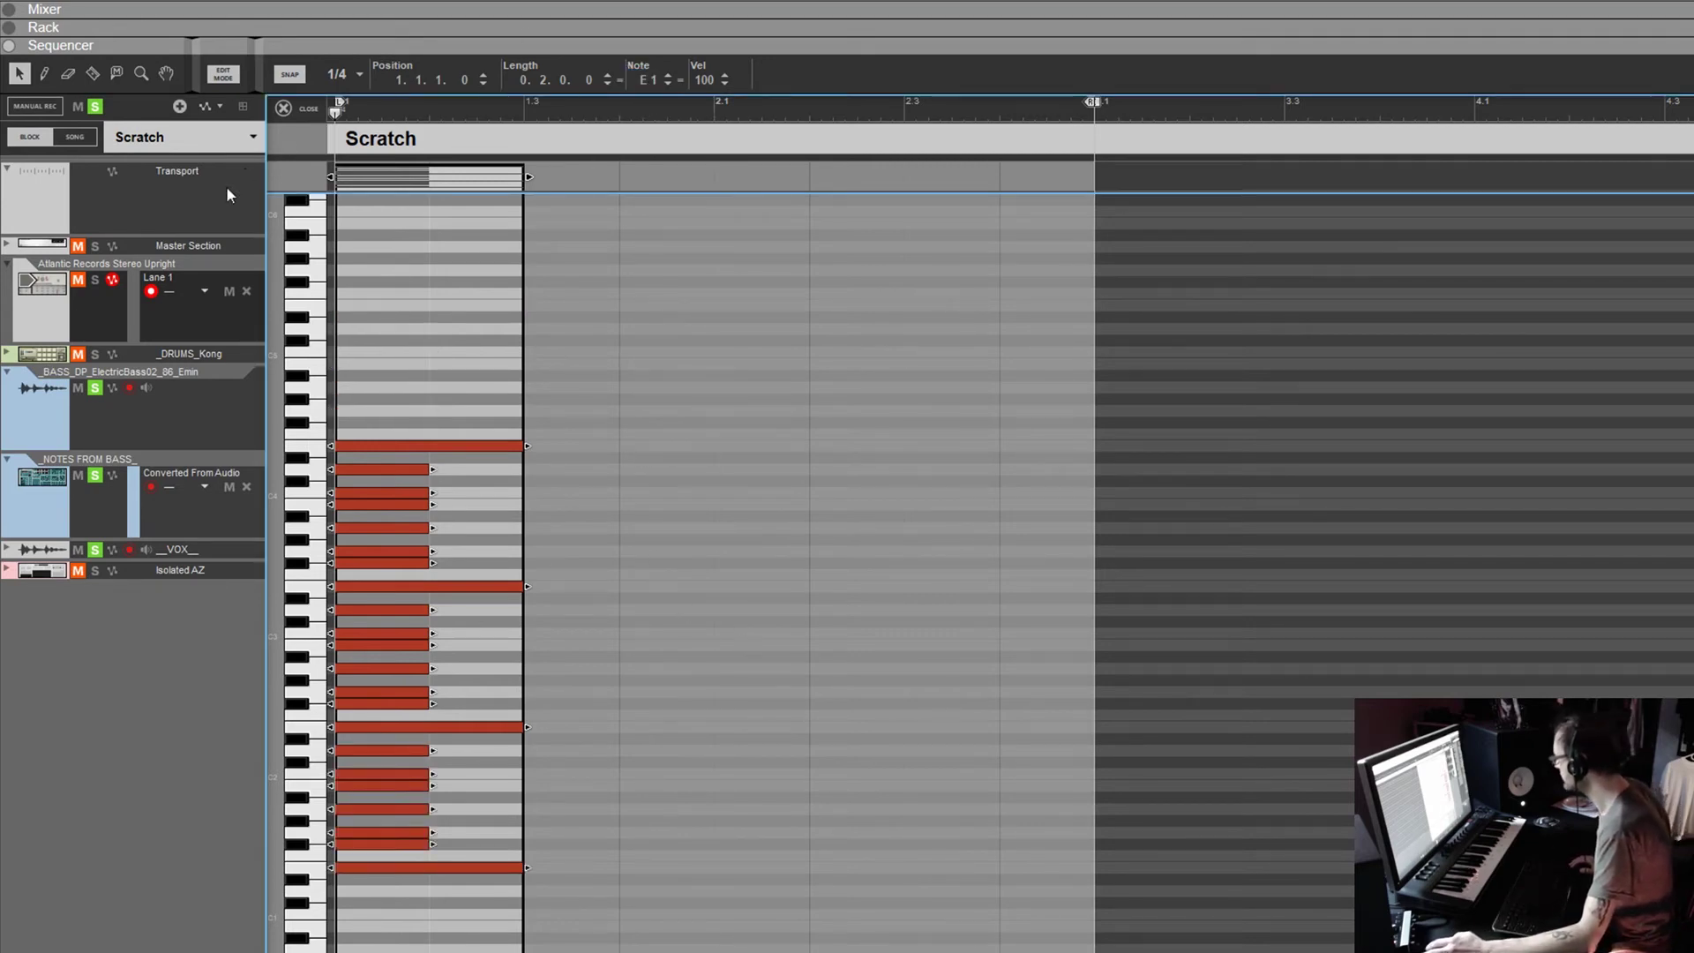
{"action": "left_click", "coordinate": [676, 870]}
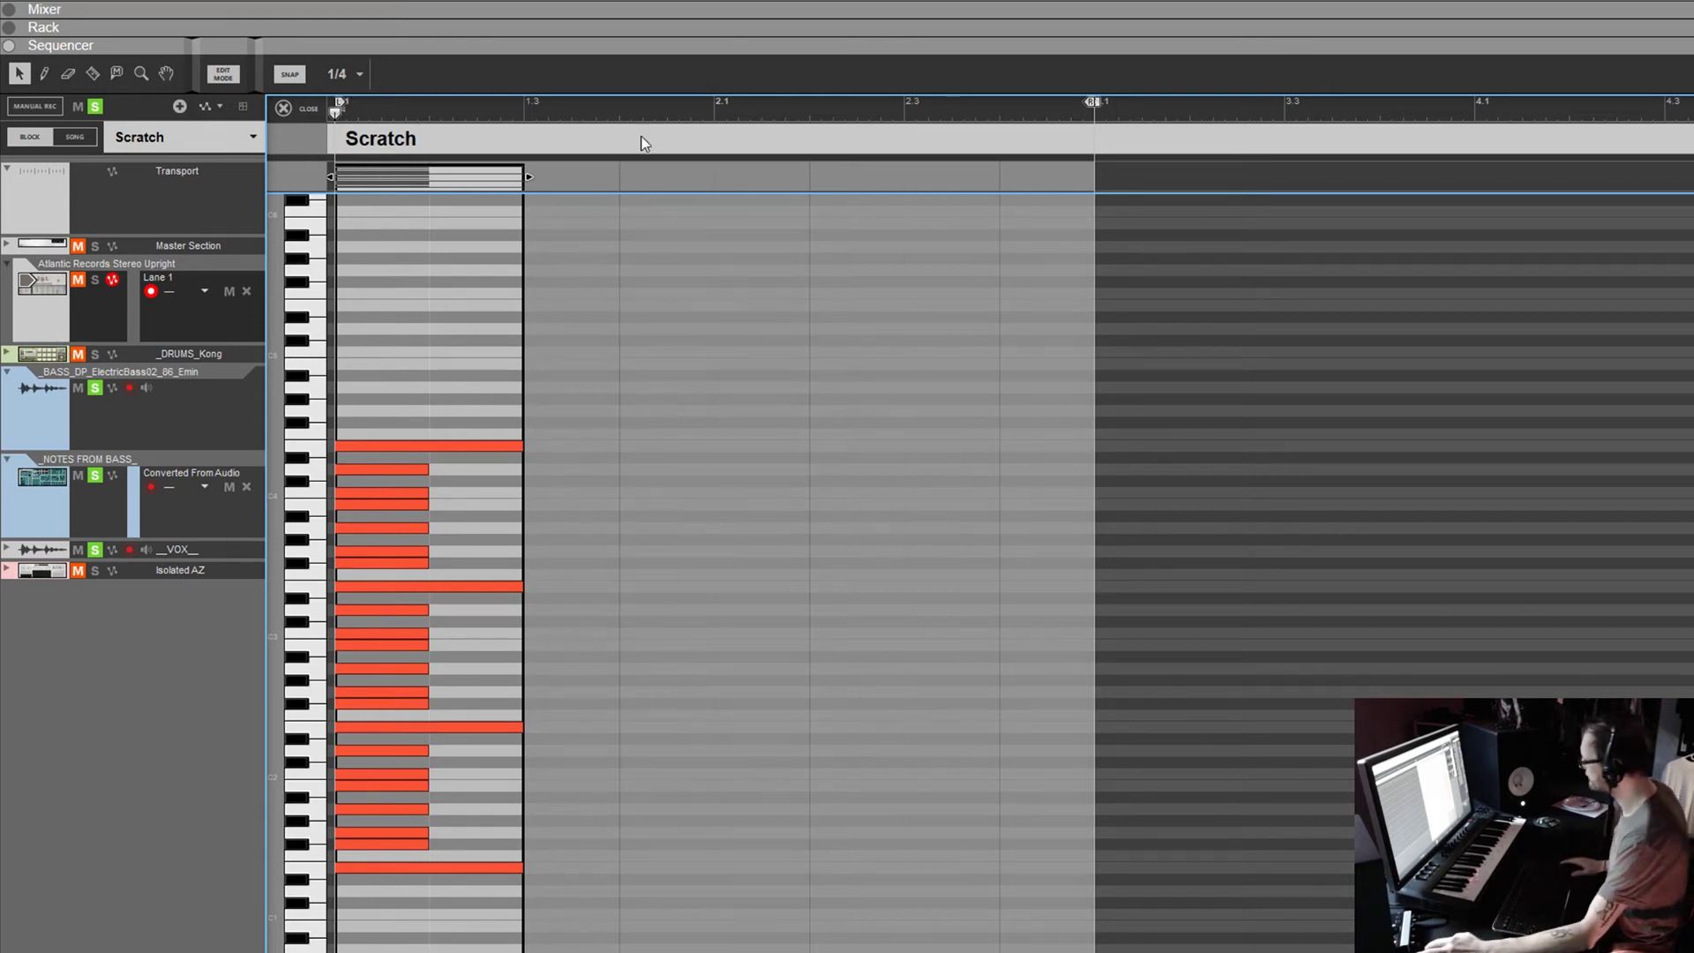
{"action": "left_click_drag", "start_coordinate": [399, 394], "coordinate": [371, 944]}
{"action": "left_click", "coordinate": [654, 81]}
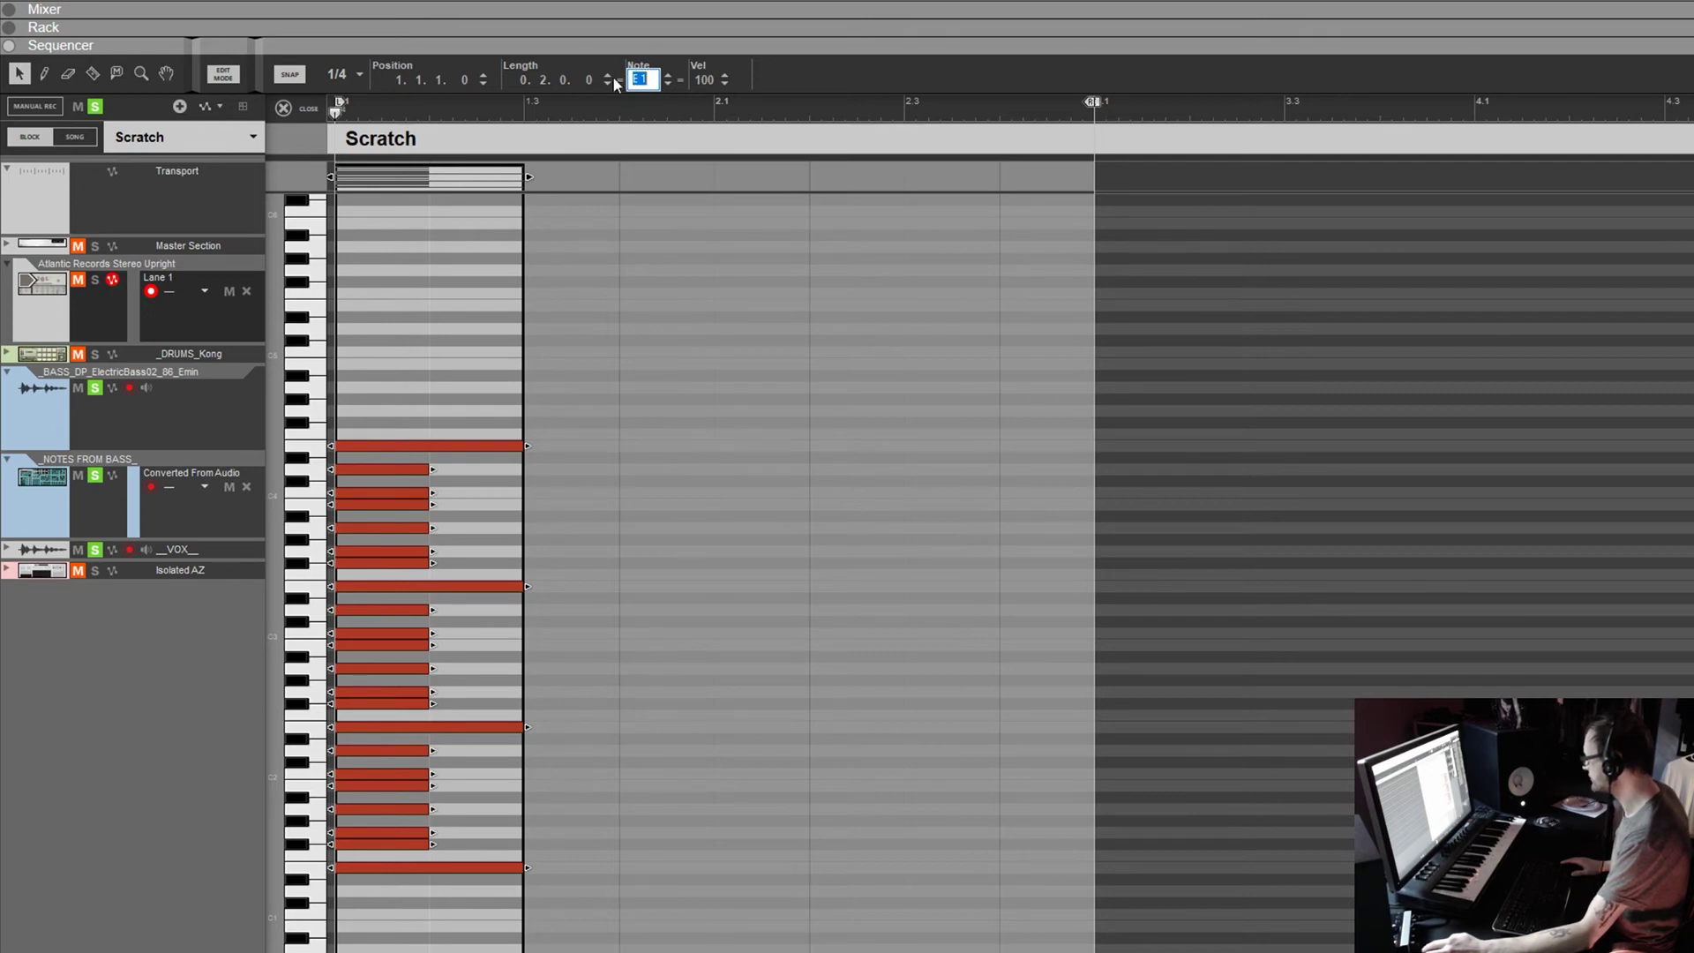
{"action": "key", "text": "Return"}
{"action": "mouse_move", "coordinate": [681, 37]}
{"action": "left_mouse_down"}
{"action": "mouse_move", "coordinate": [684, 122]}
{"action": "mouse_move", "coordinate": [684, 37]}
{"action": "left_mouse_up"}
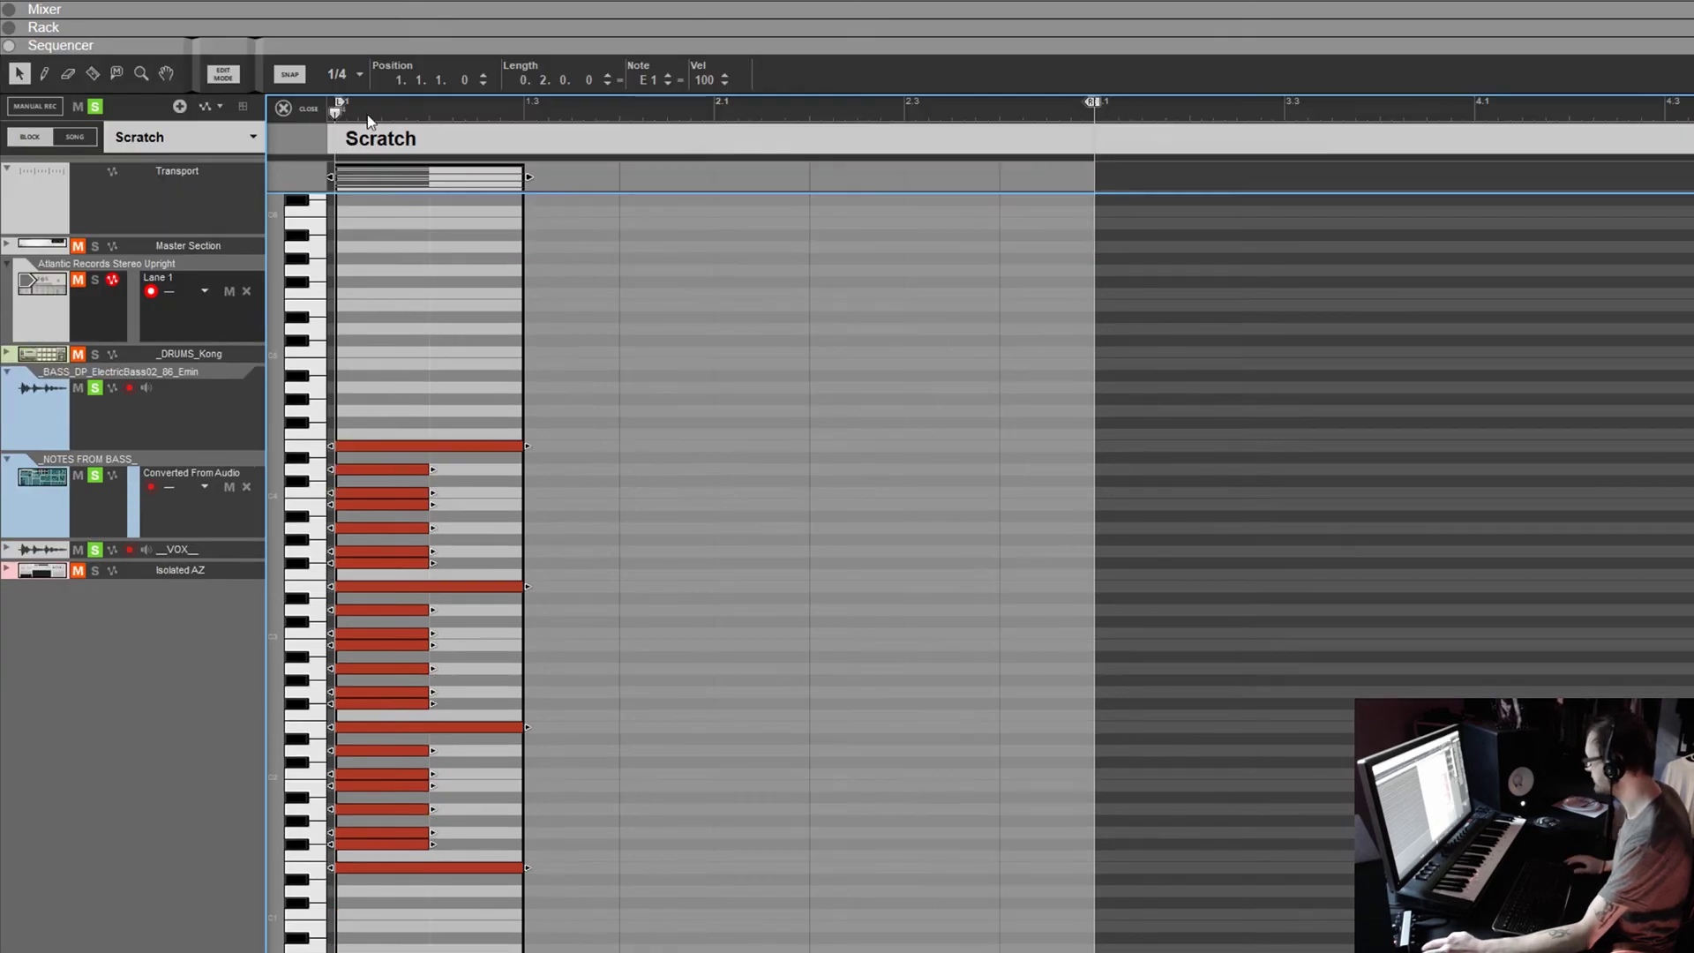
Close the note editor, colour the scale clip Red and move it to bar 3 on the NOTES FROM BASS track
{"action": "left_click", "coordinate": [311, 110]}
{"action": "left_click_drag", "start_coordinate": [350, 285], "coordinate": [417, 300]}
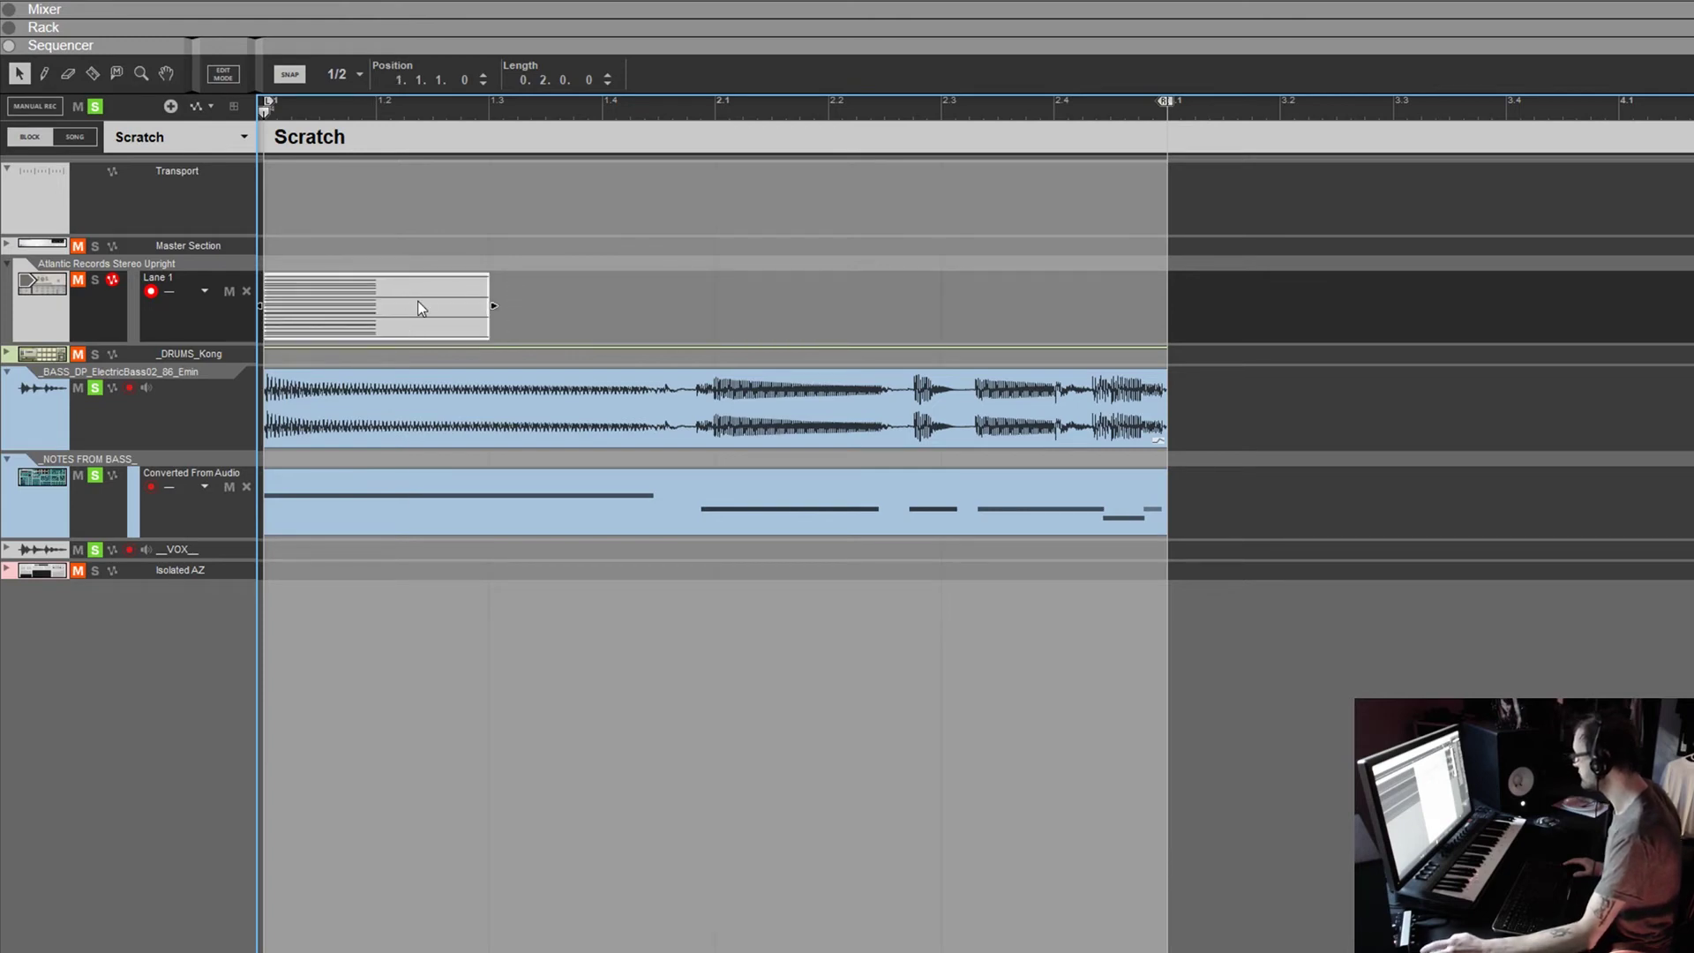
{"action": "right_click", "coordinate": [417, 301]}
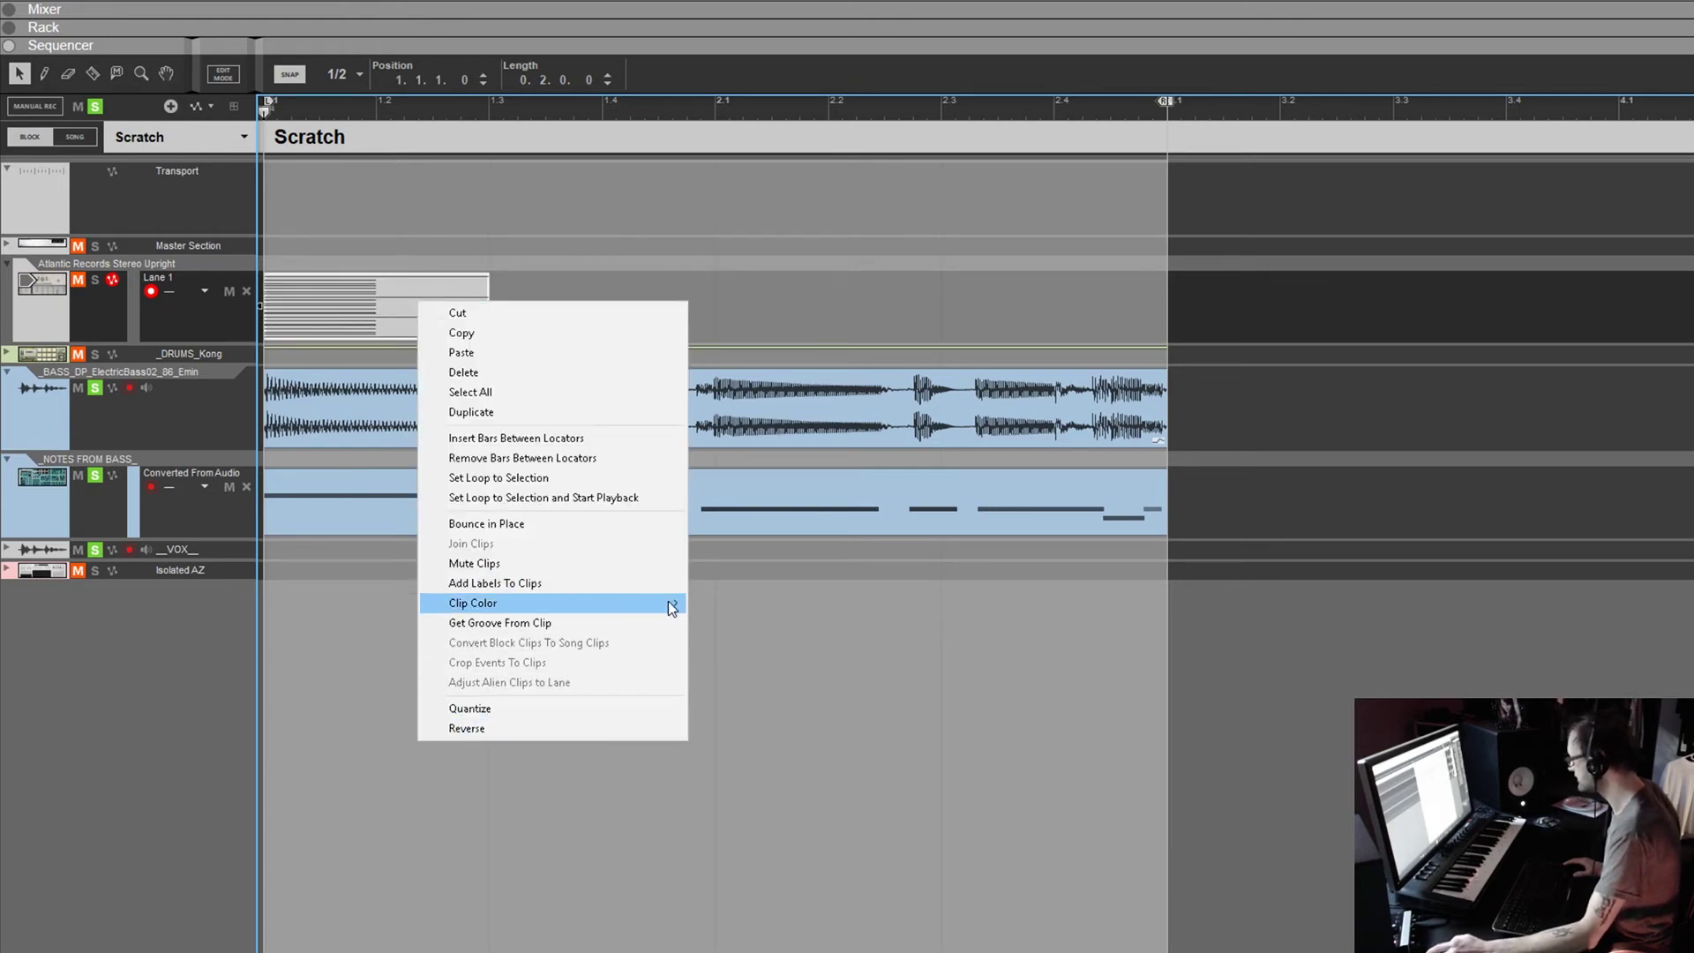
{"action": "mouse_move", "coordinate": [671, 603]}
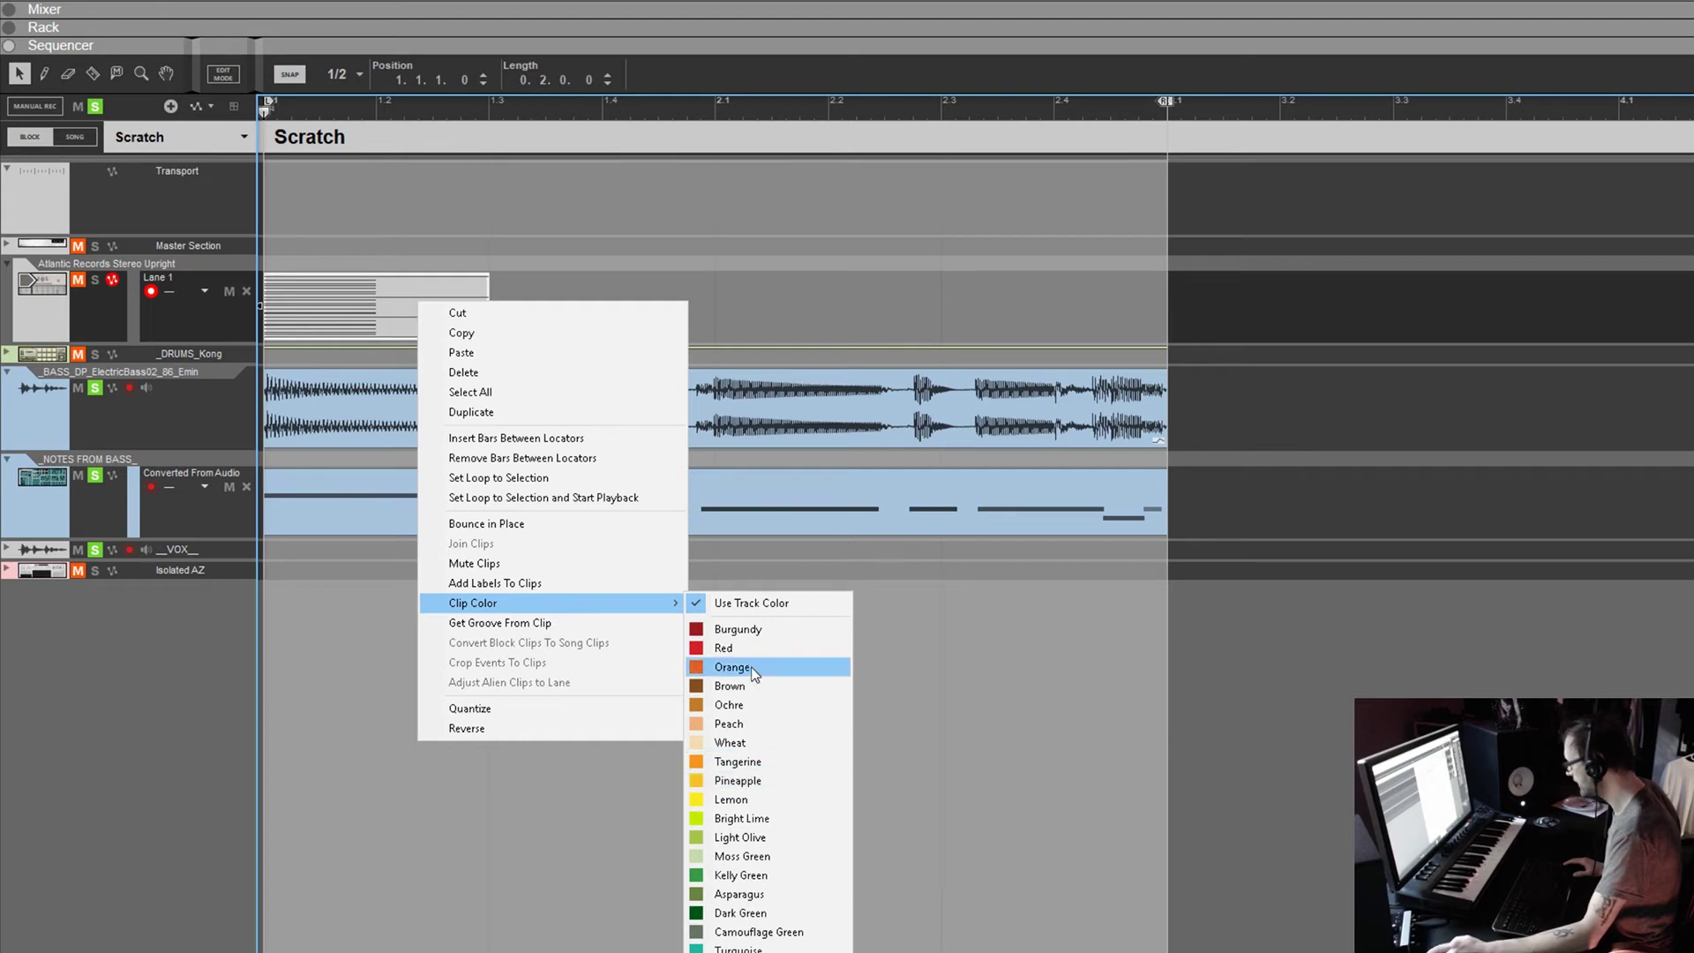
{"action": "left_click", "coordinate": [750, 651]}
{"action": "left_click_drag", "start_coordinate": [411, 319], "coordinate": [1251, 516]}
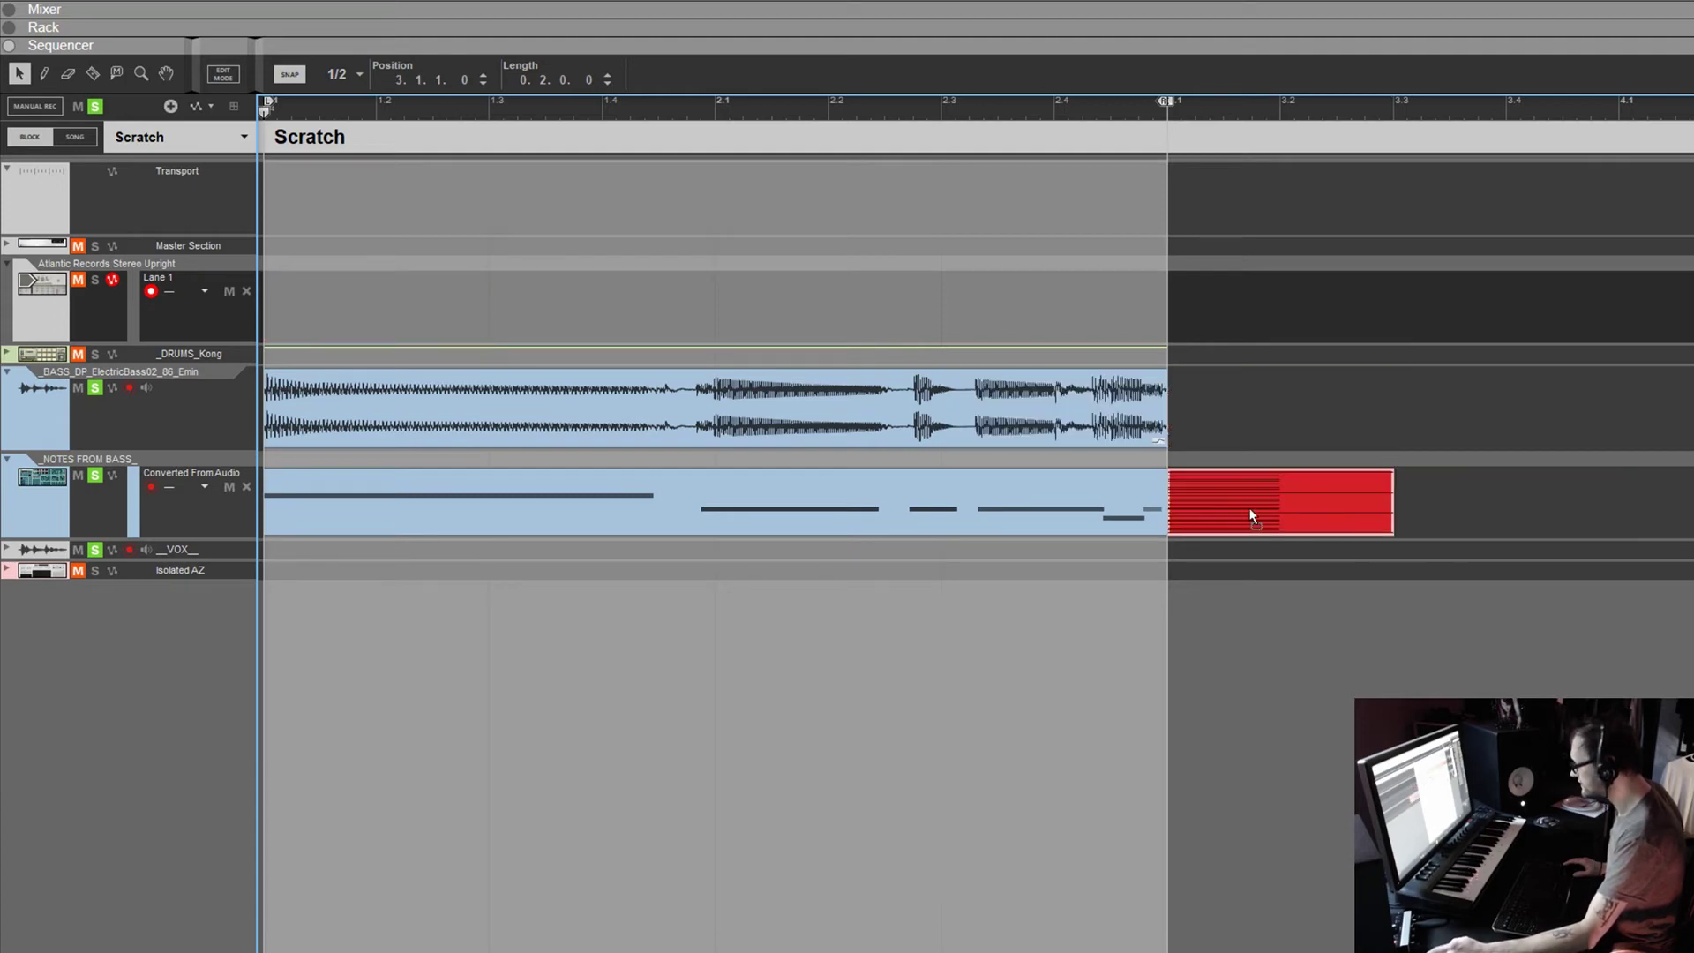
Open the red scale clip beside the bass notes and transpose its notes down an octave to start on E0
{"action": "double_click", "coordinate": [1089, 485]}
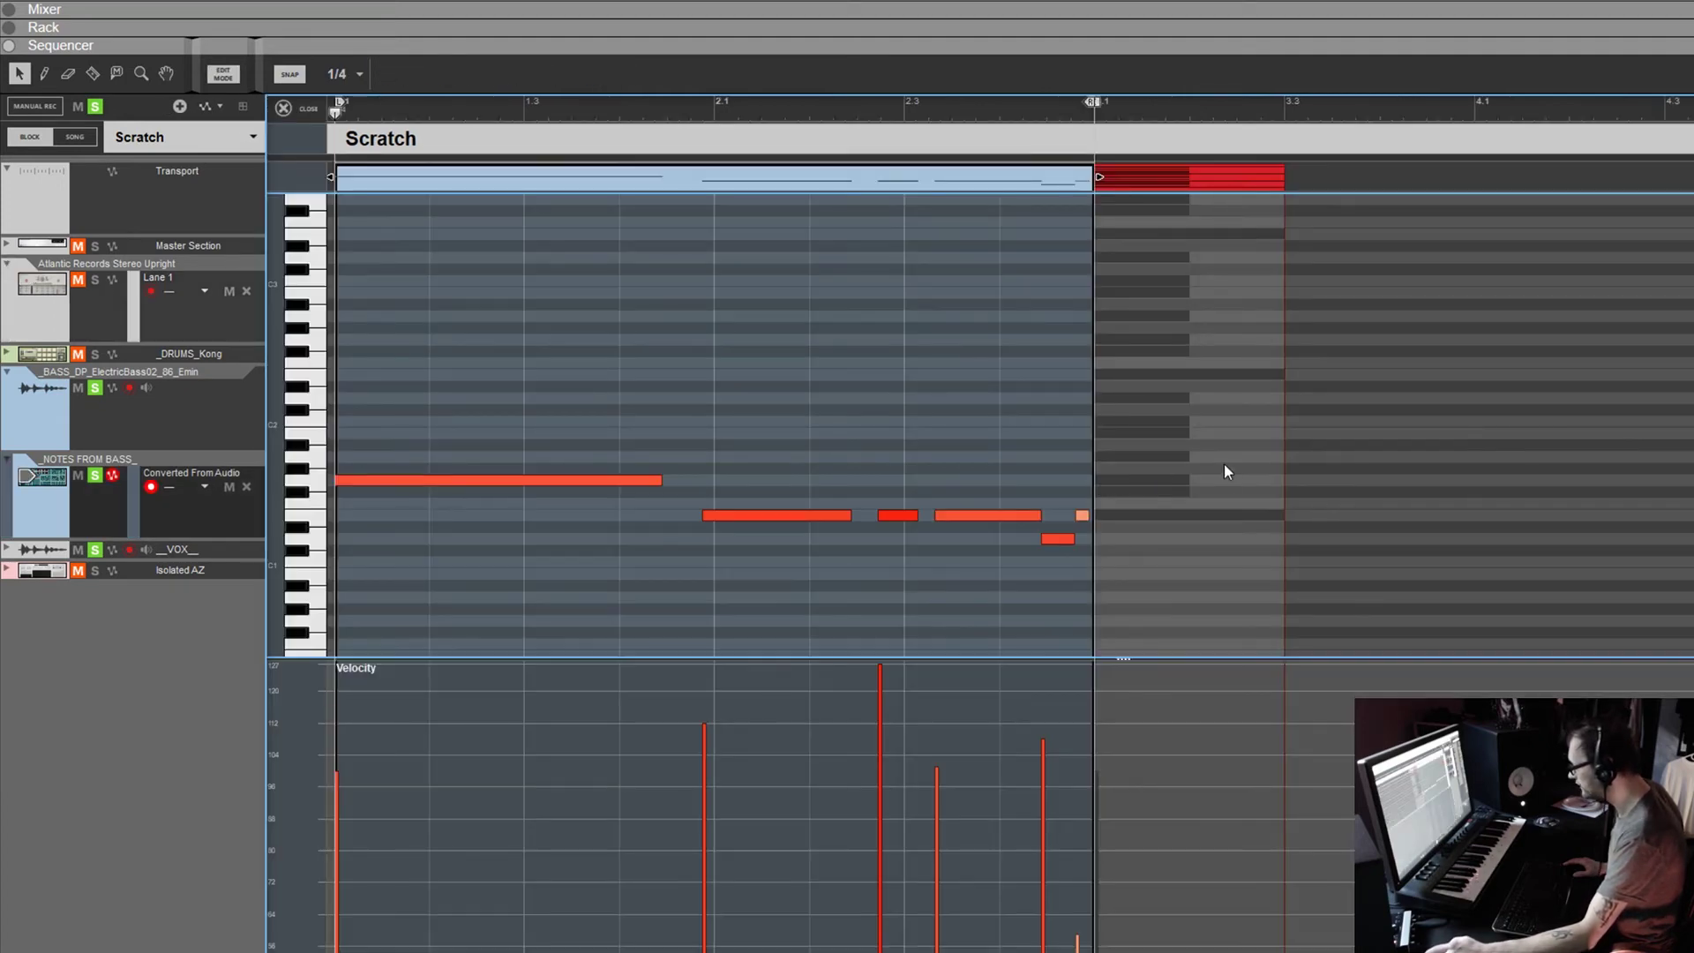
{"action": "double_click", "coordinate": [1135, 511]}
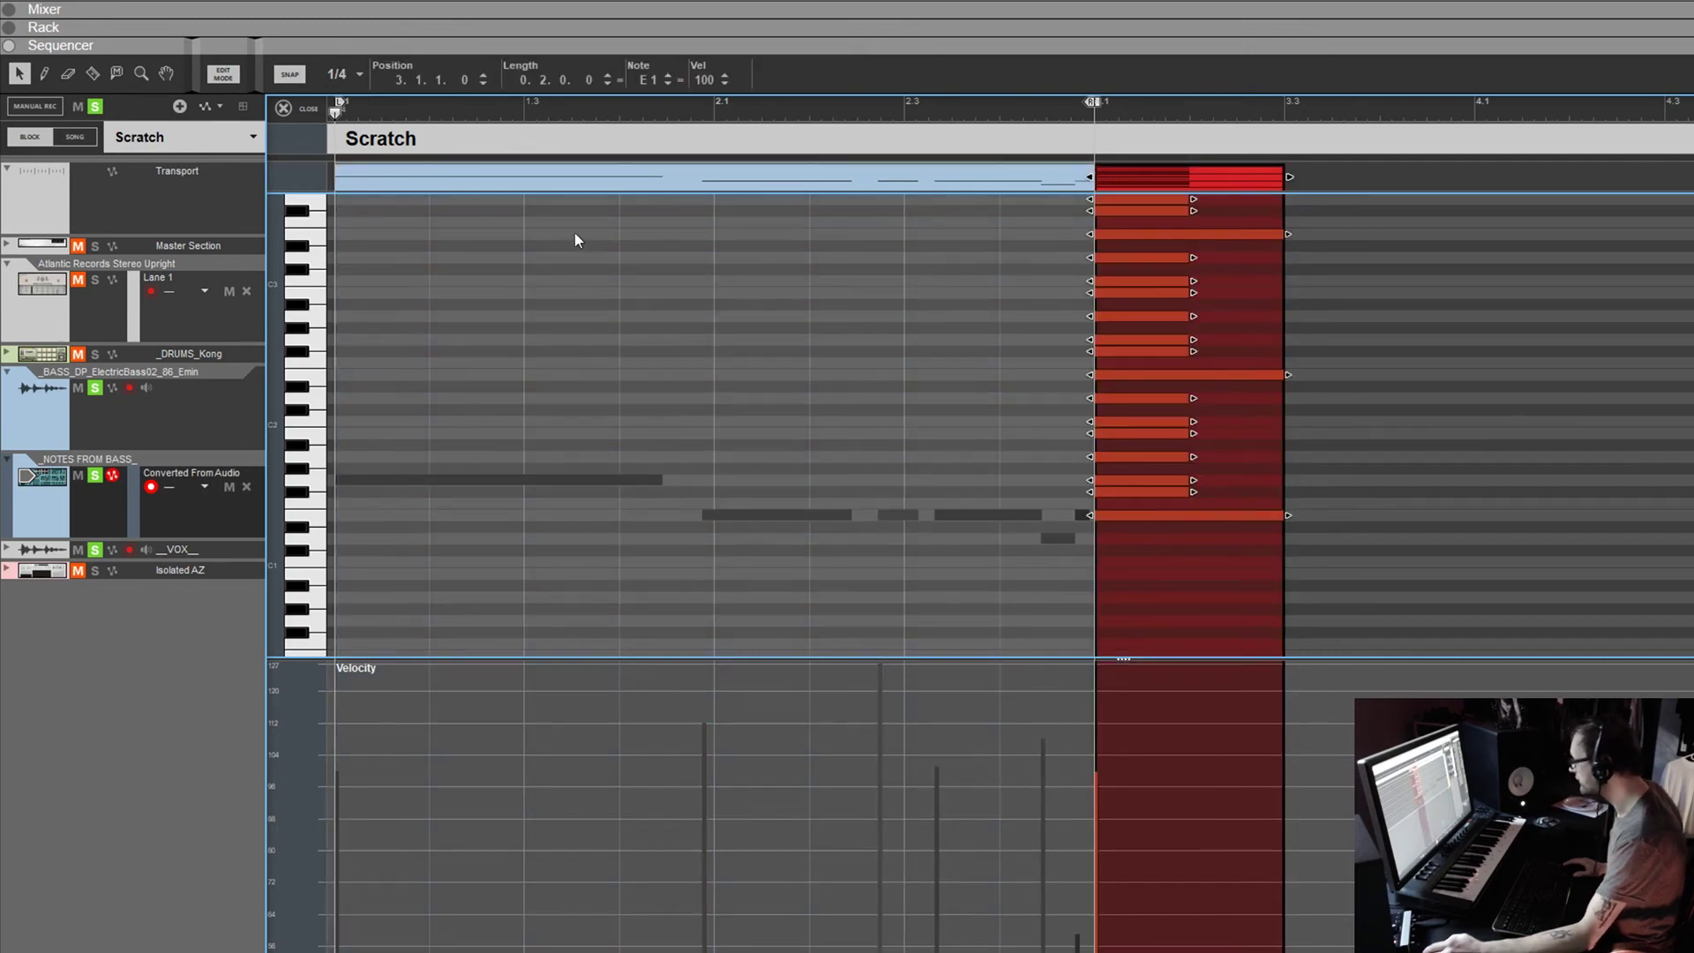
{"action": "left_click", "coordinate": [668, 84], "text": "shift"}
{"action": "scroll", "coordinate": [1117, 474], "scroll_direction": "down", "scroll_amount": 2}
{"action": "scroll", "coordinate": [1115, 469], "scroll_direction": "up", "scroll_amount": 1}
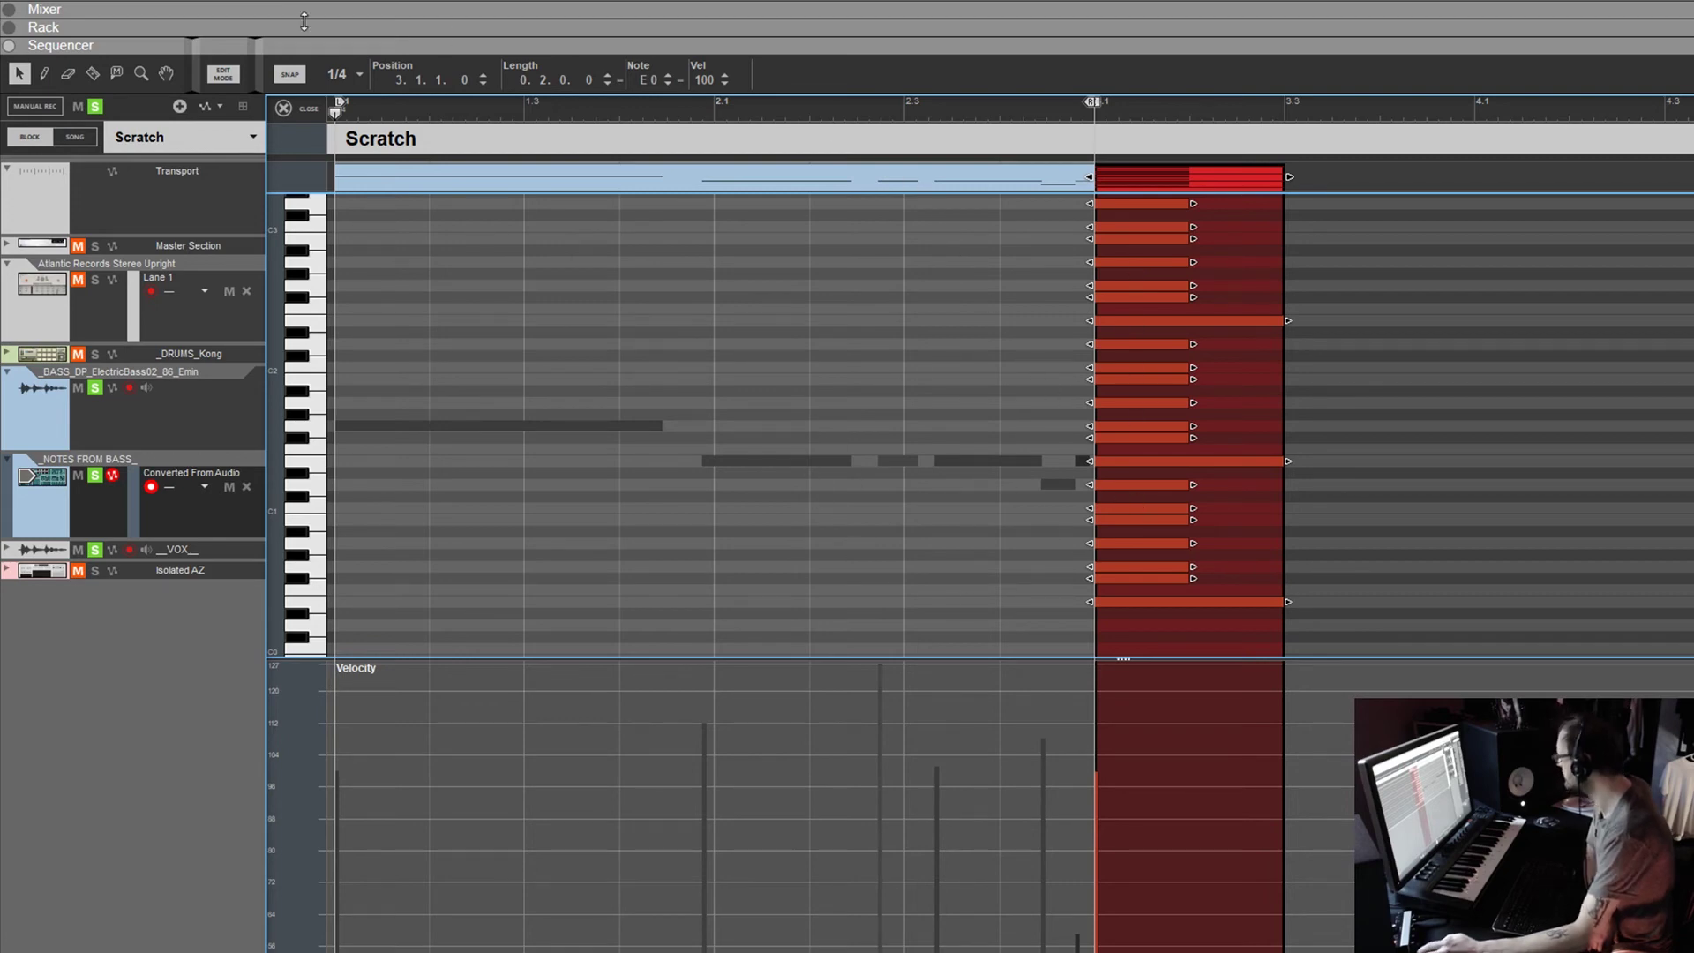
{"action": "left_click", "coordinate": [314, 108]}
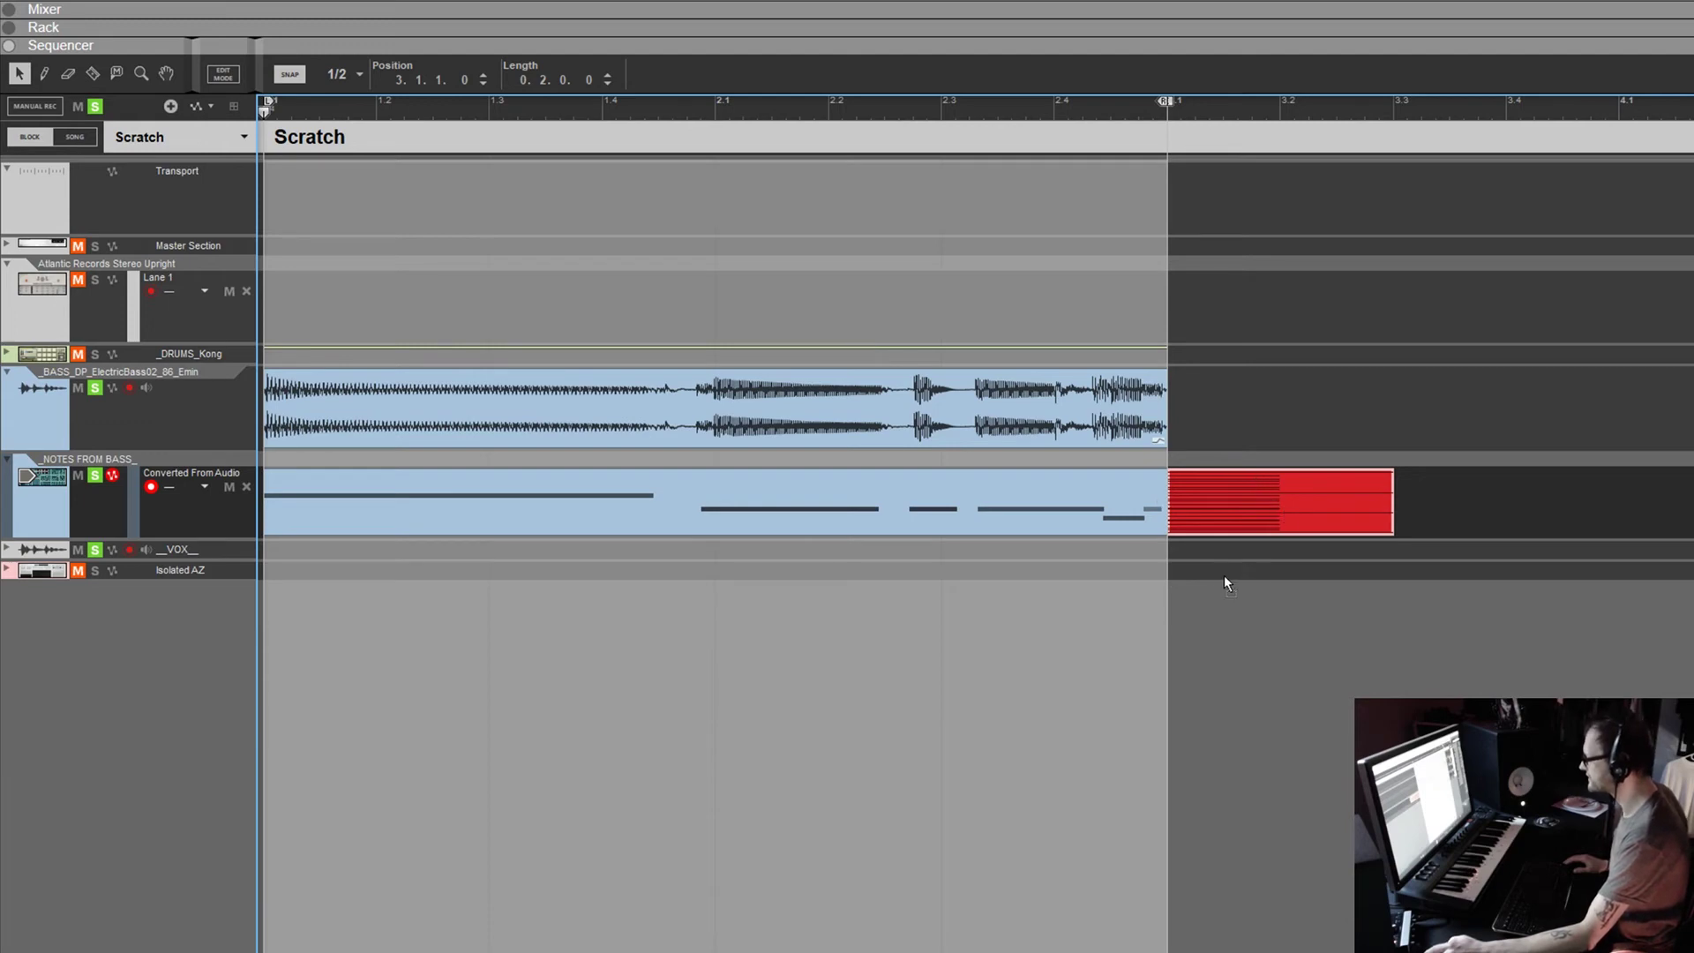
Move the red scale clip to the Isolated AZ track and create an empty two-bar clip in front of it for note editing
{"action": "left_click", "coordinate": [1195, 574]}
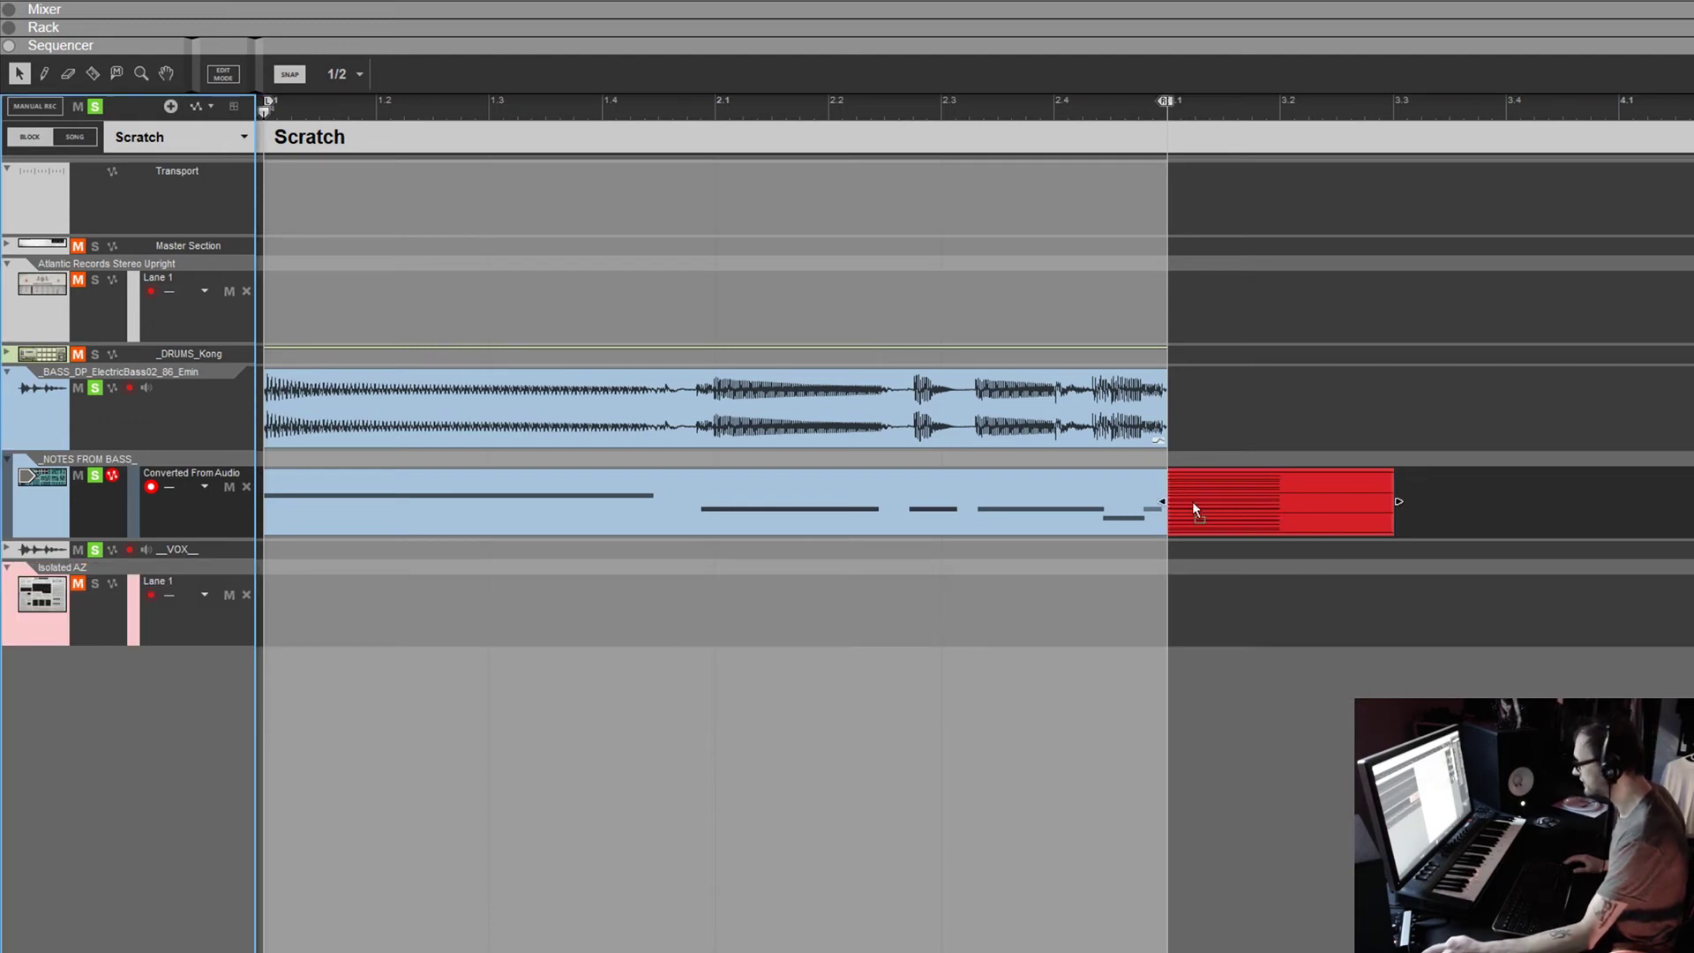
{"action": "left_click_drag", "start_coordinate": [1192, 501], "coordinate": [1193, 615]}
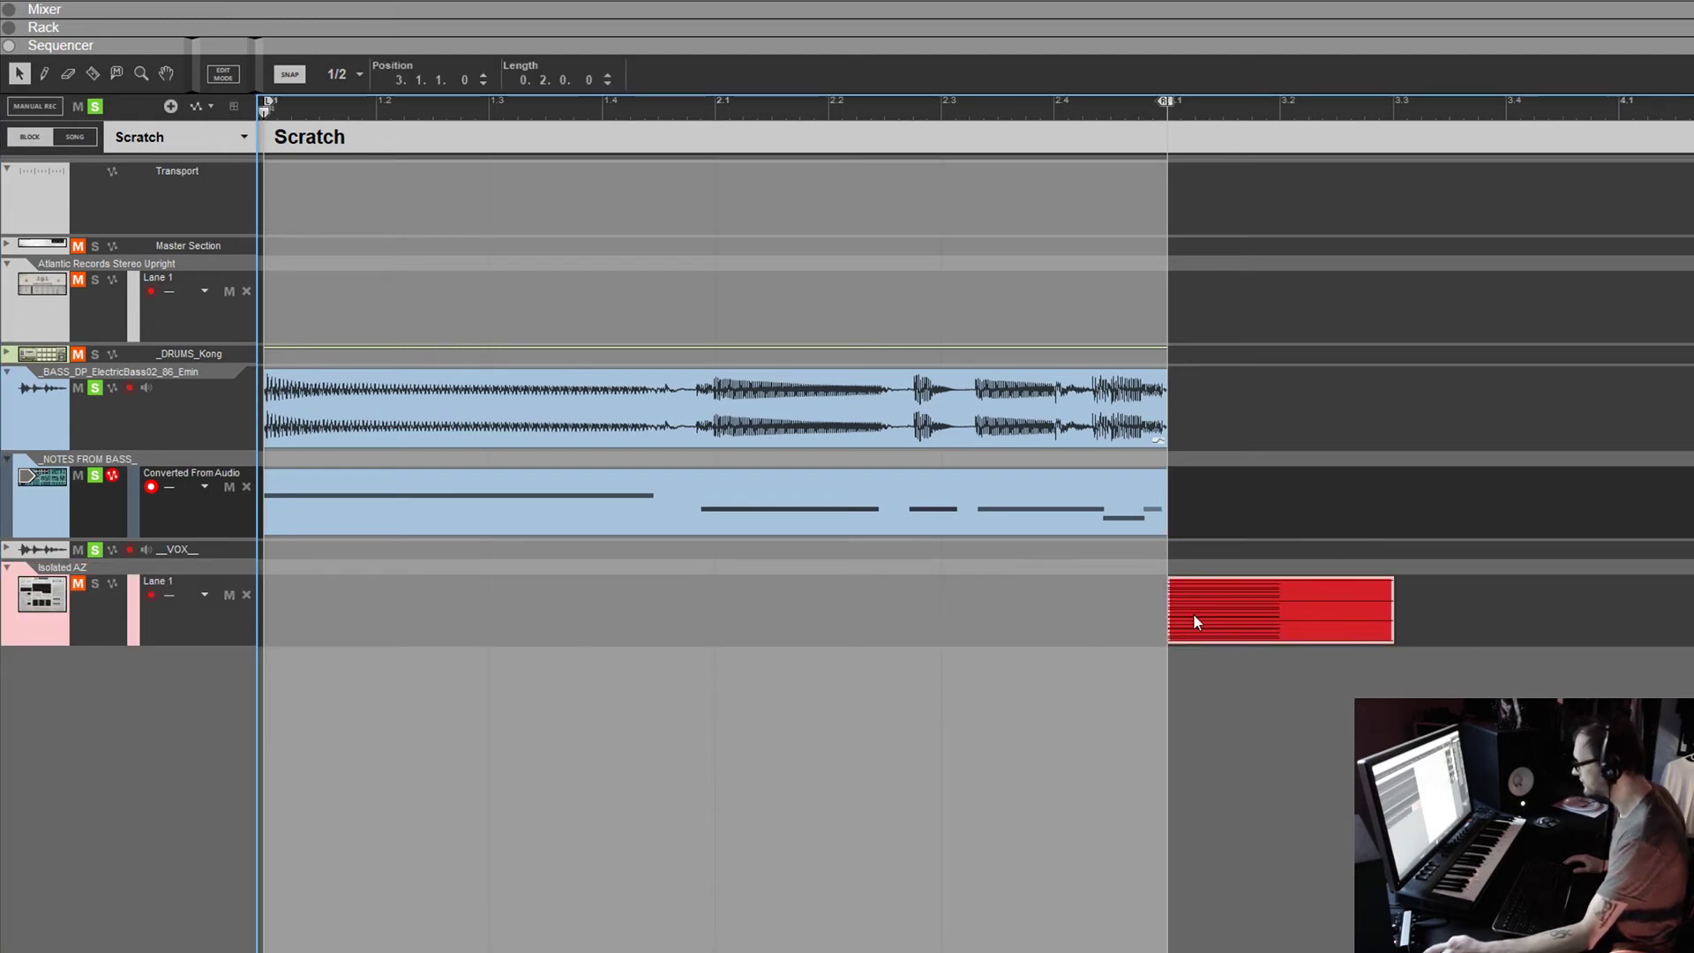
{"action": "double_click", "coordinate": [287, 606]}
{"action": "left_click_drag", "start_coordinate": [492, 608], "coordinate": [1165, 617]}
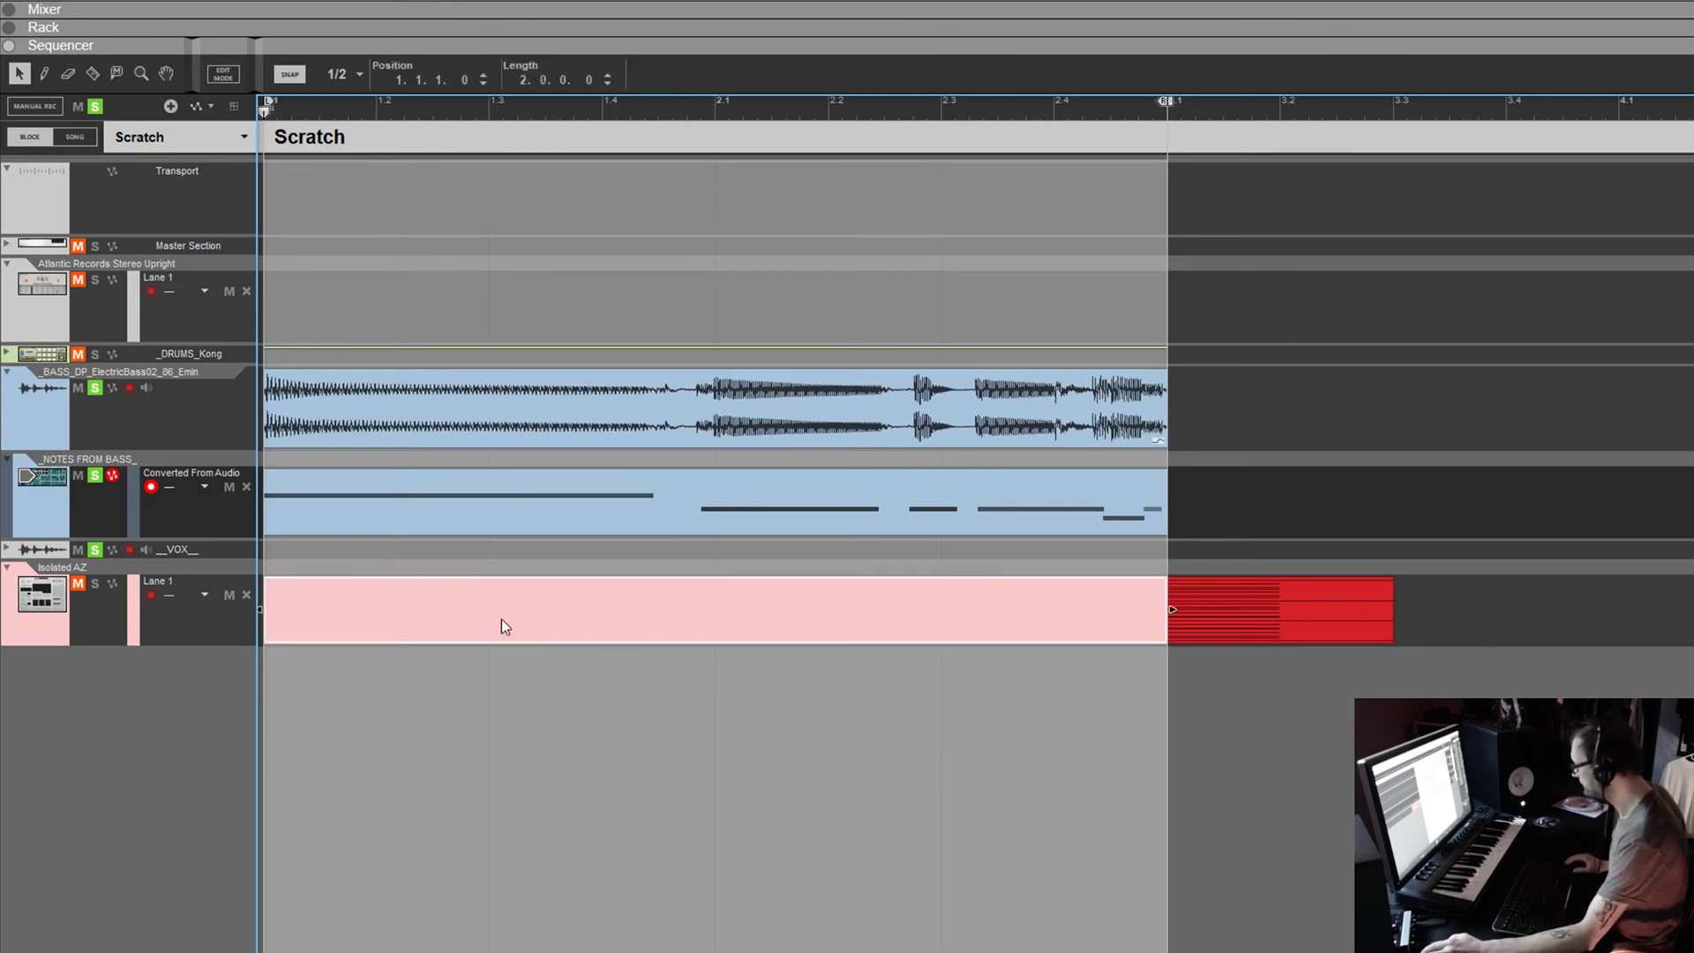
{"action": "double_click", "coordinate": [372, 603]}
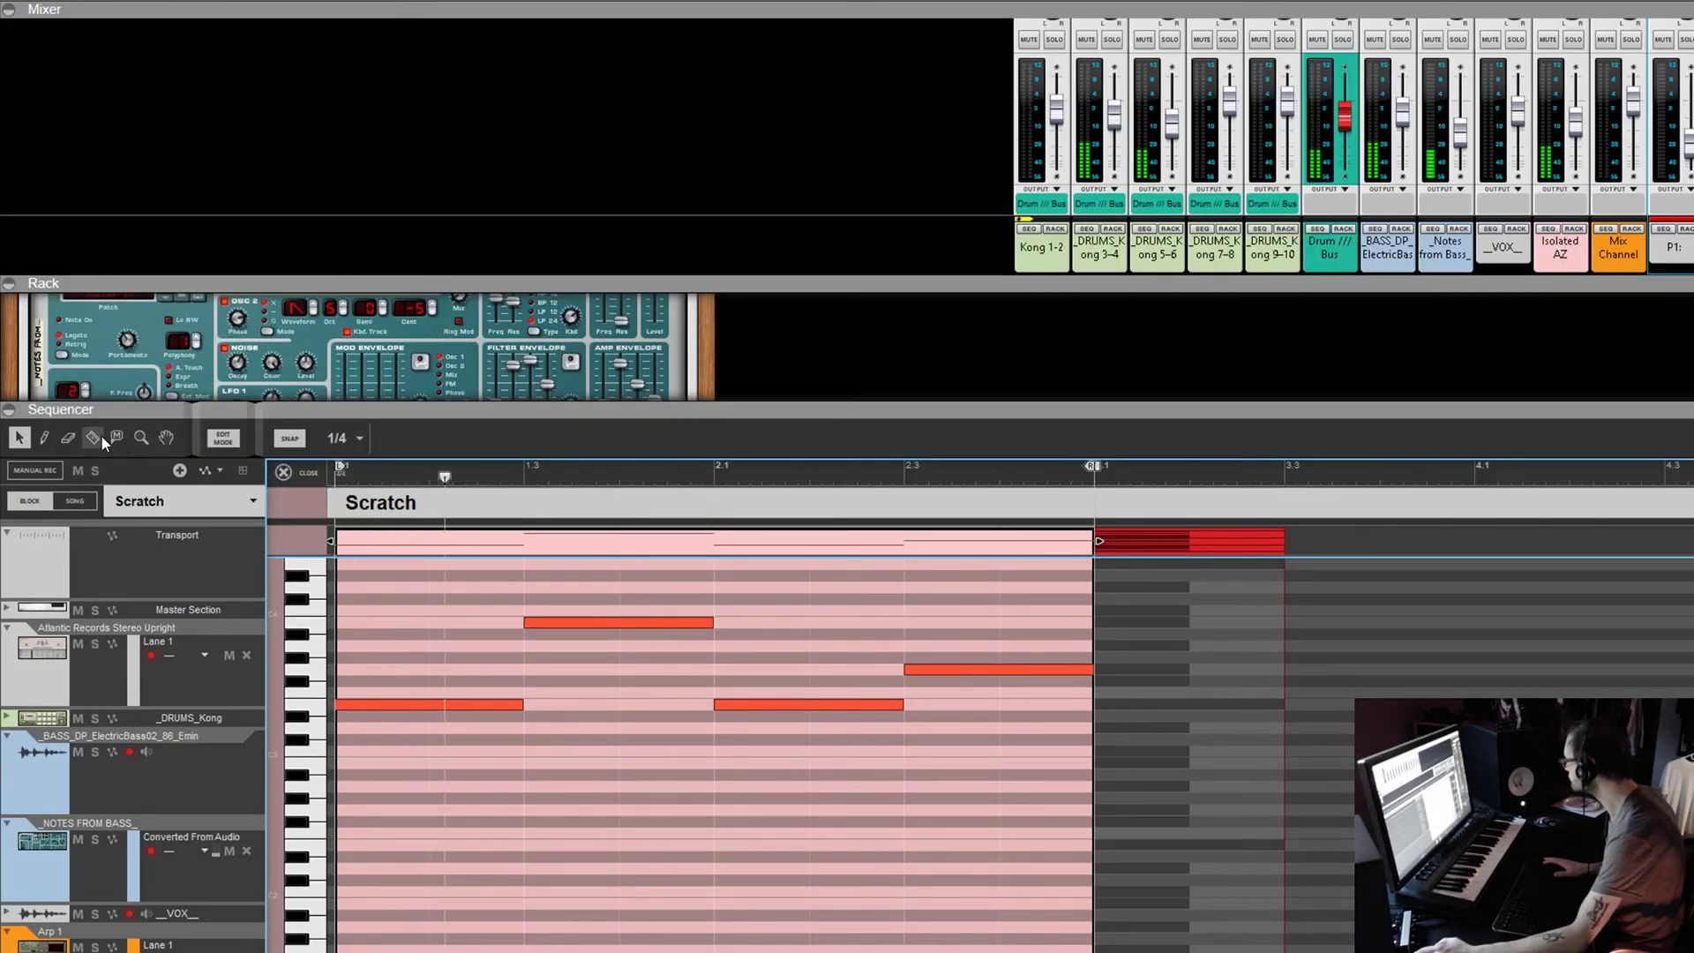
Set the snap to 1/16 and split the last two sixteenths off each of the four half-bar melody notes
{"action": "left_click", "coordinate": [365, 439]}
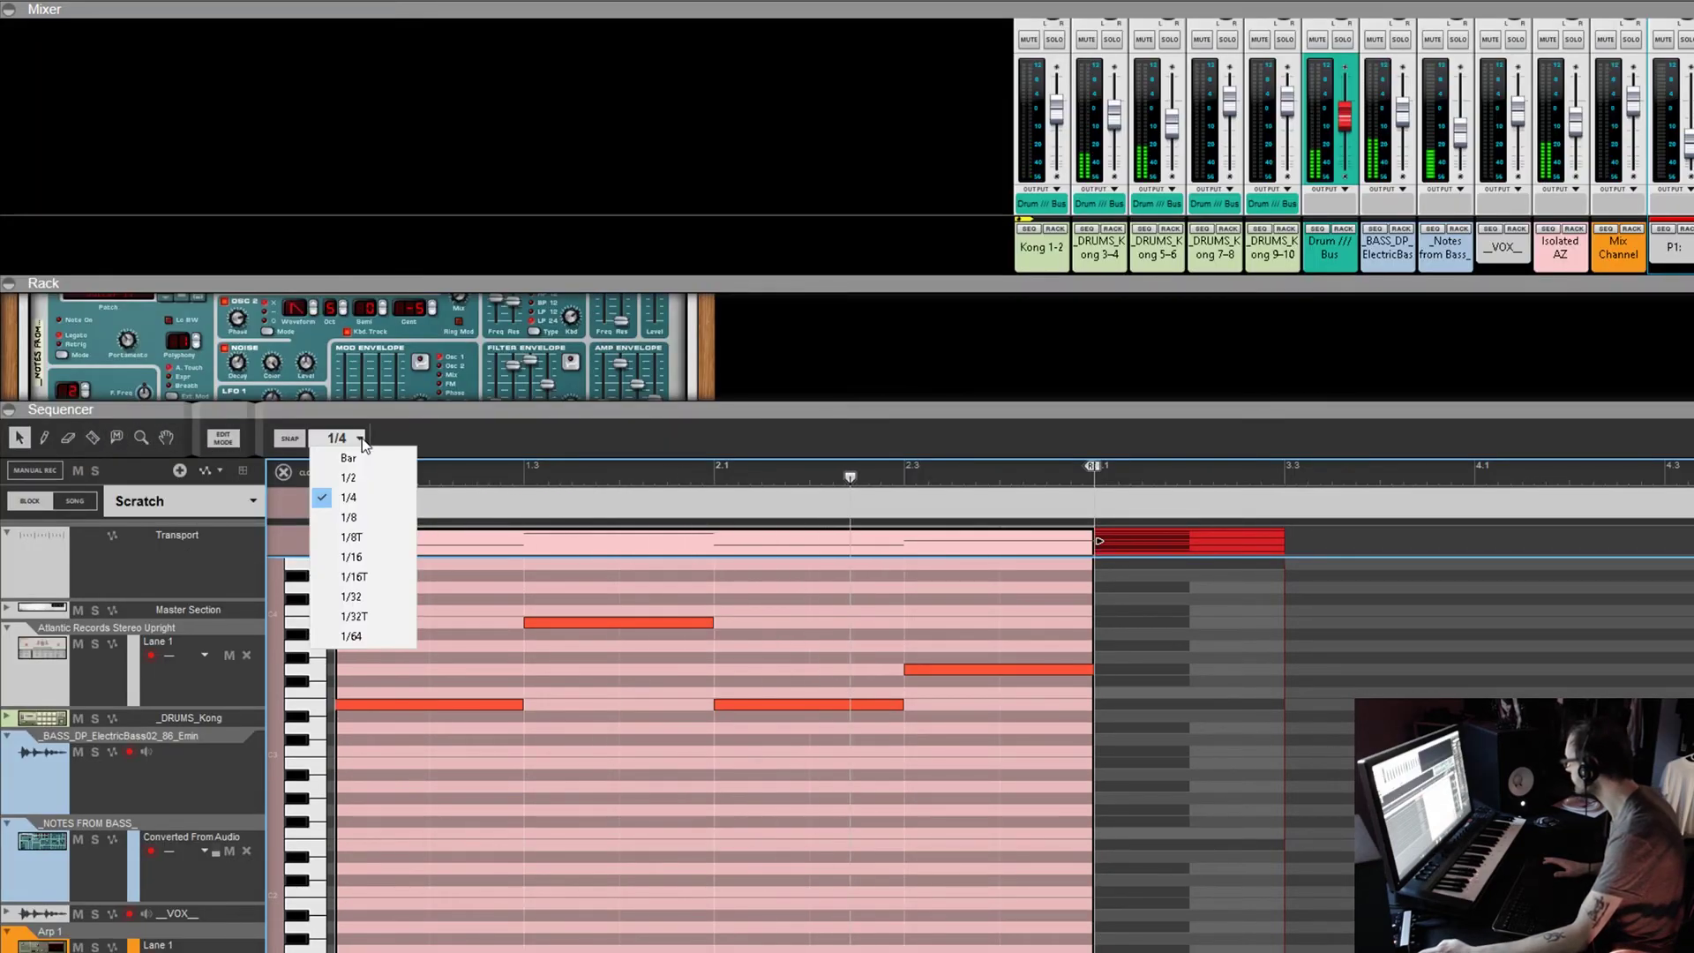
{"action": "left_click", "coordinate": [358, 557]}
{"action": "left_click", "coordinate": [96, 439]}
{"action": "left_click", "coordinate": [675, 624]}
{"action": "left_click", "coordinate": [690, 623]}
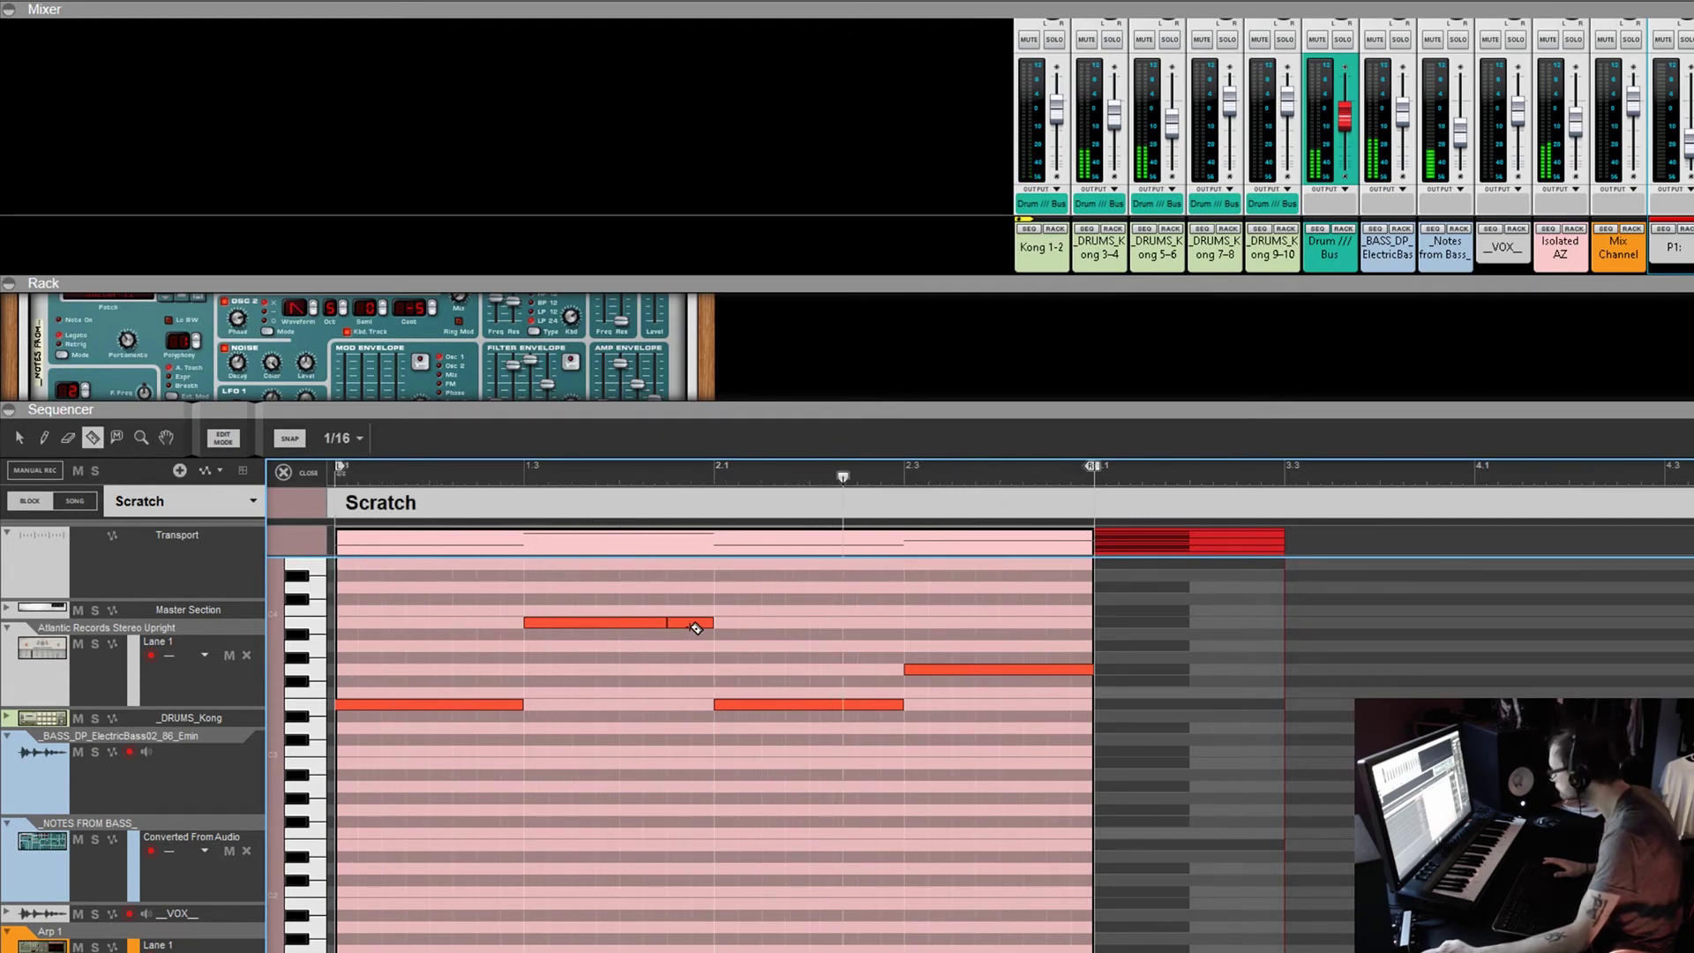
{"action": "left_click", "coordinate": [856, 705]}
{"action": "left_click", "coordinate": [880, 705]}
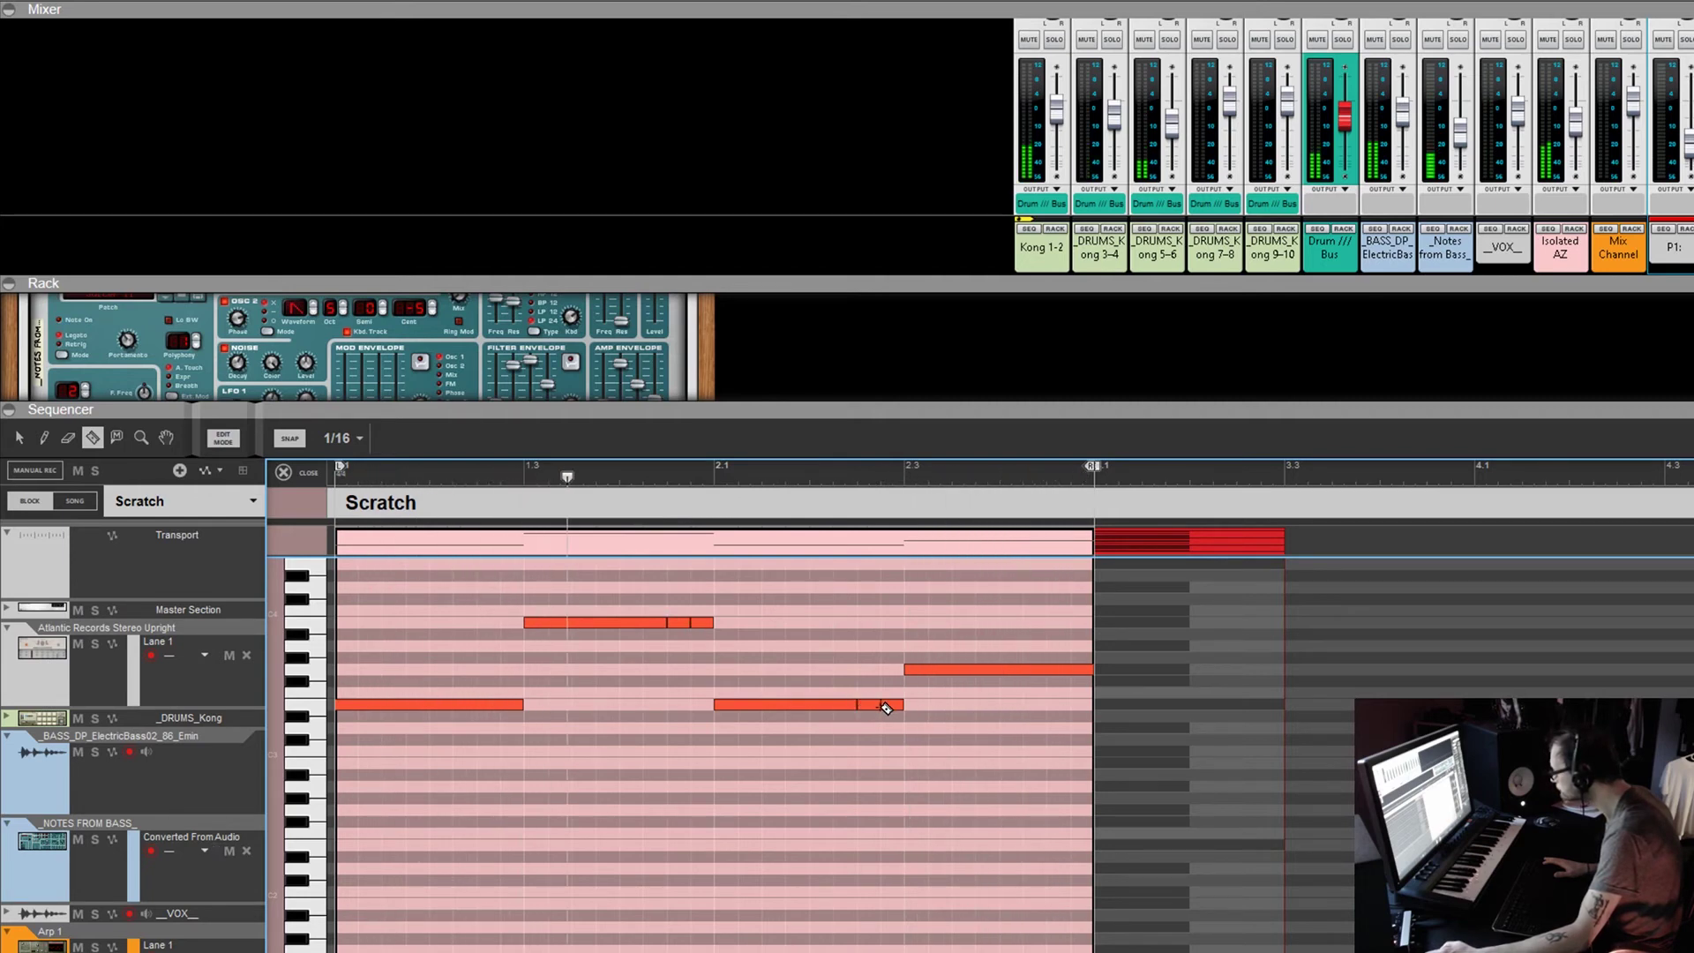
{"action": "left_click", "coordinate": [1047, 670]}
{"action": "left_click", "coordinate": [1070, 670]}
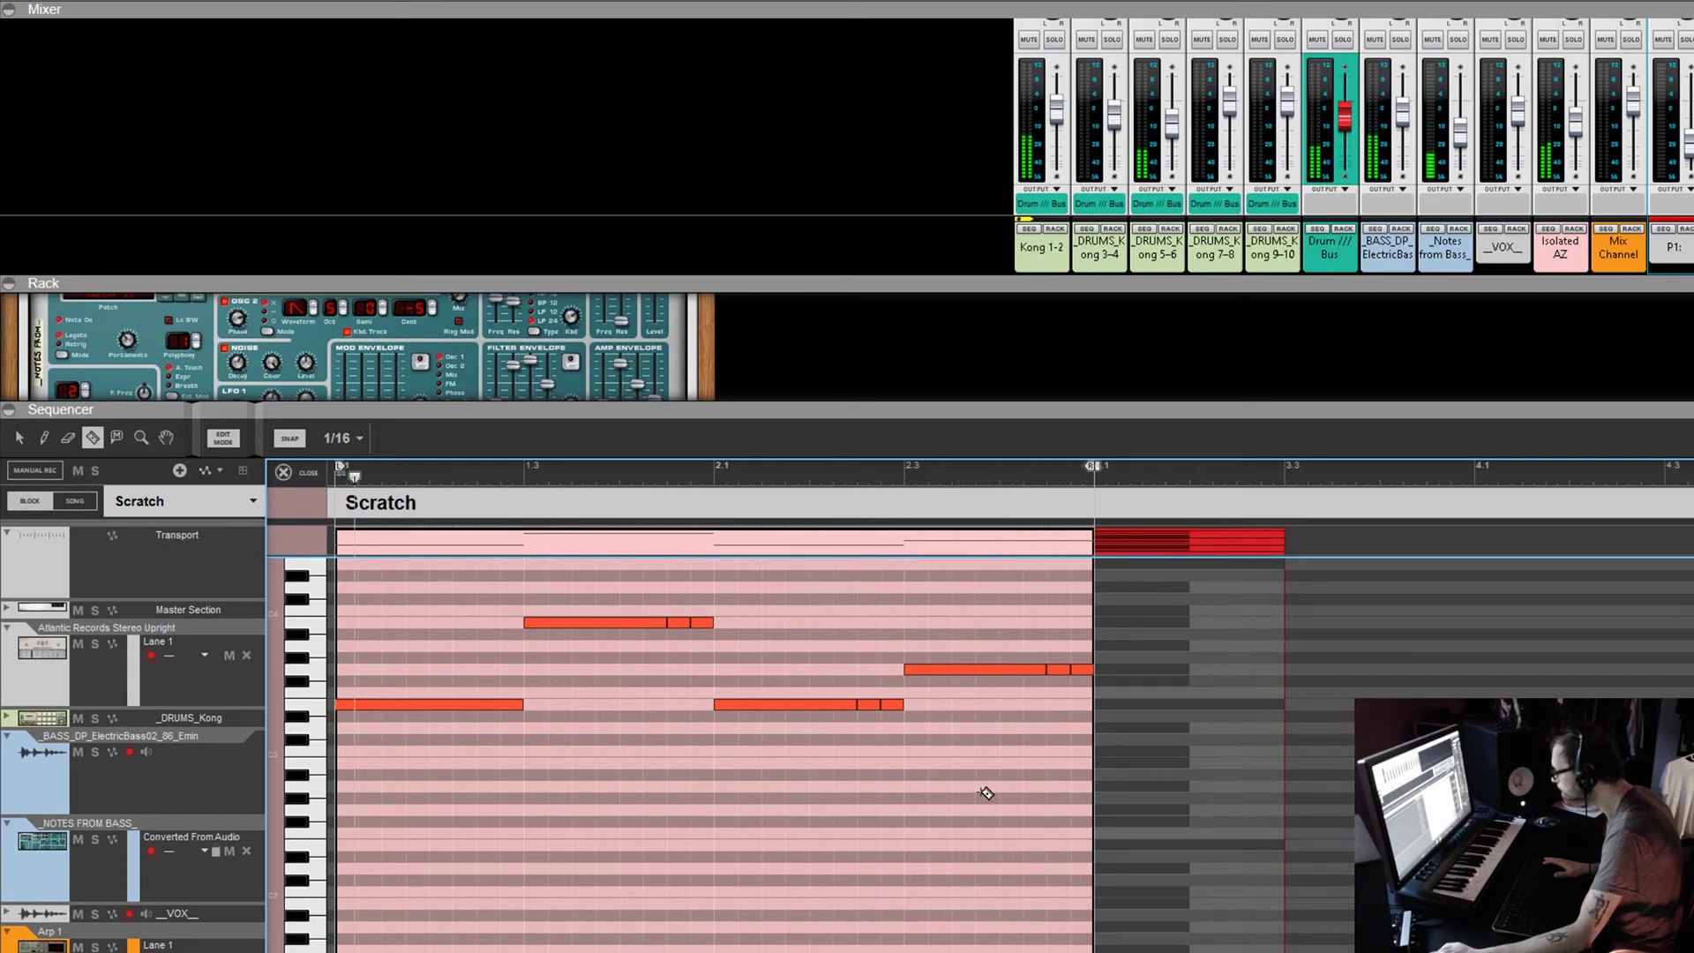
{"action": "left_click", "coordinate": [476, 705]}
{"action": "left_click", "coordinate": [500, 705]}
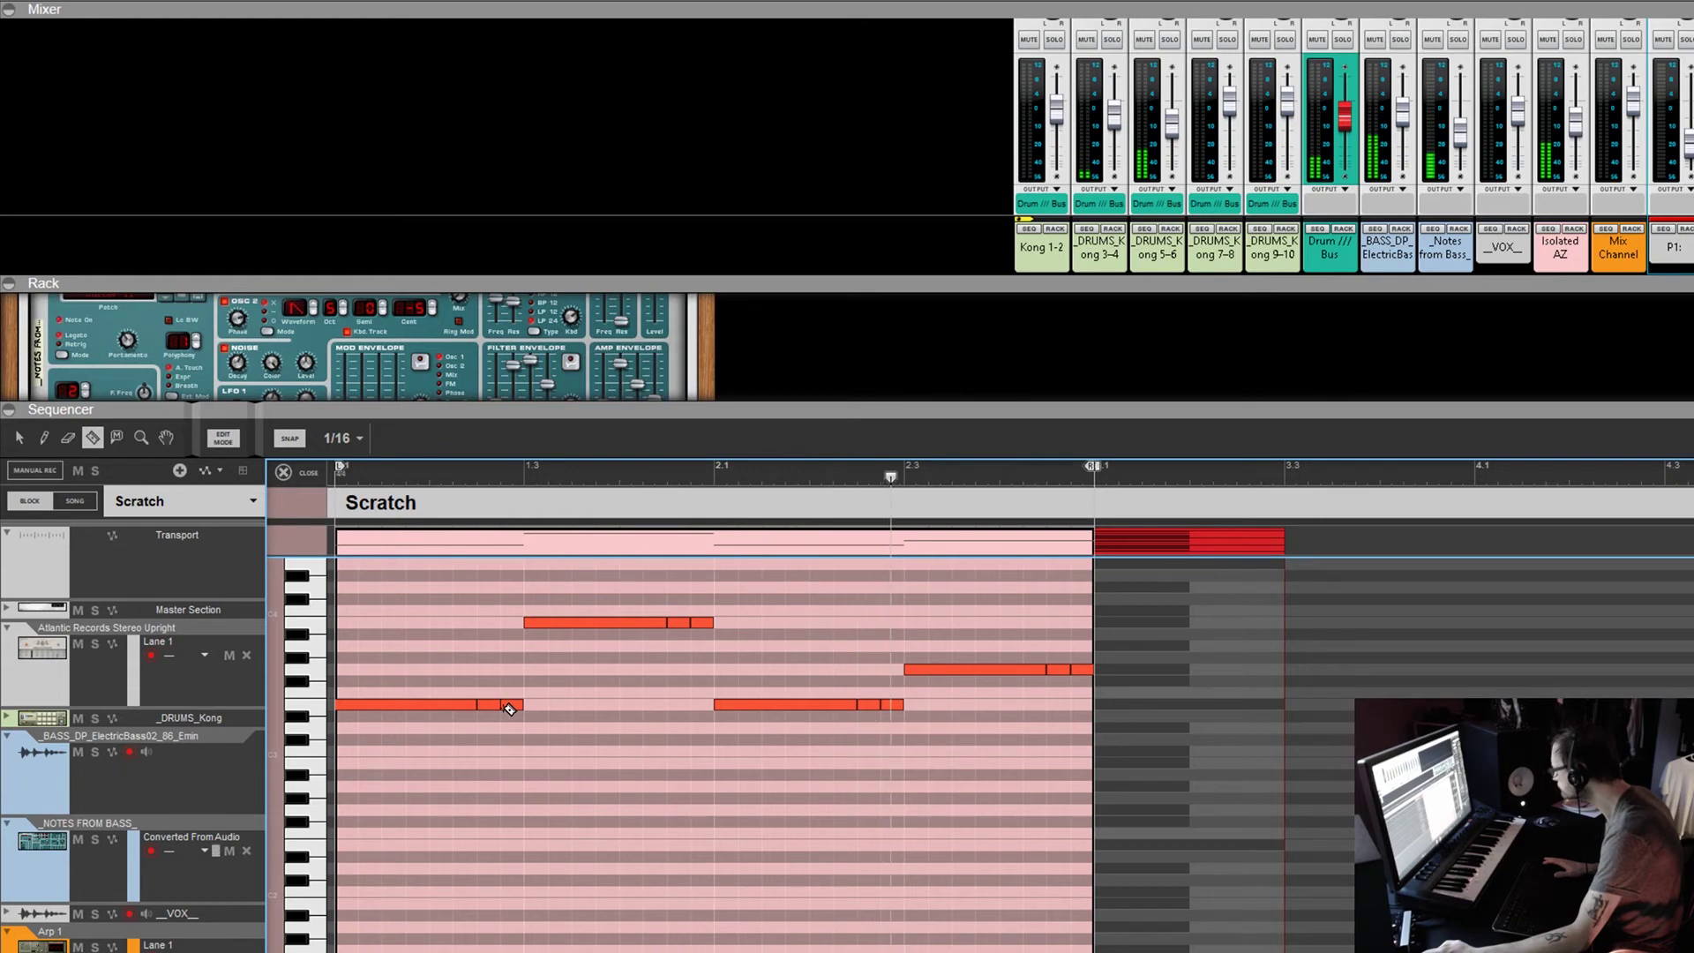
Raise the first sixteenth slice of each melody note: G3 at 1.2.3, D4 at 1.4.3, G3 at 2.2.3 and B3 at 2.4.3
{"action": "left_click", "coordinate": [20, 437]}
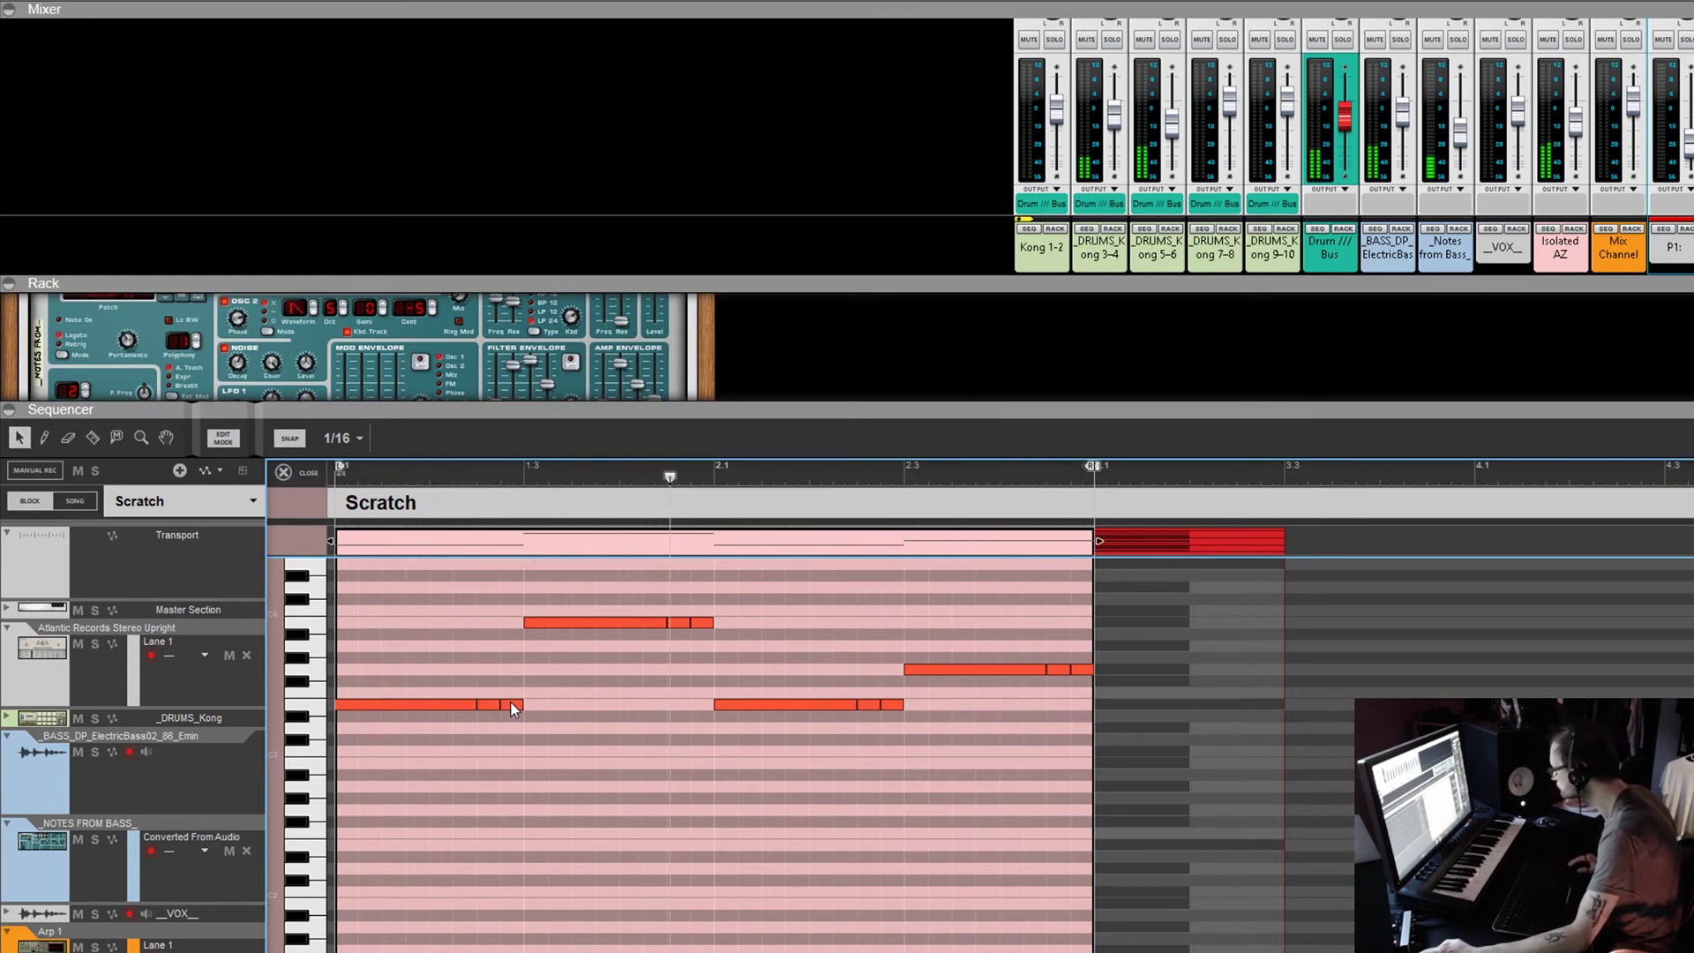
{"action": "left_click_drag", "start_coordinate": [483, 706], "coordinate": [484, 678]}
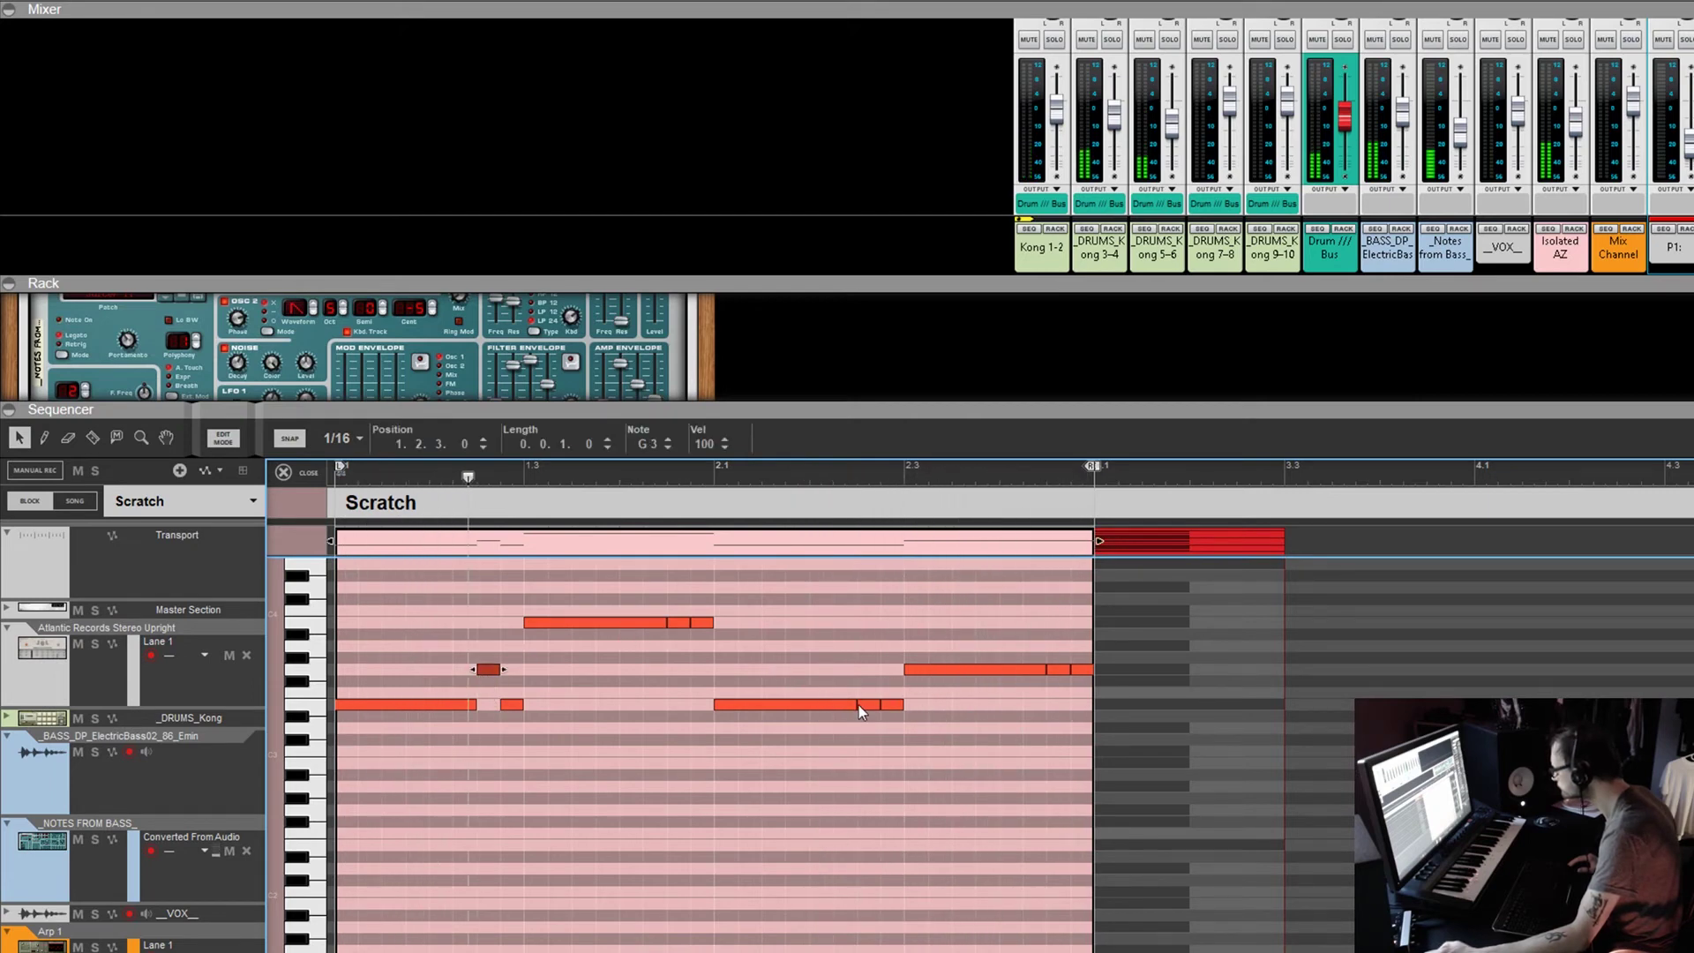
{"action": "left_click_drag", "start_coordinate": [870, 705], "coordinate": [872, 669]}
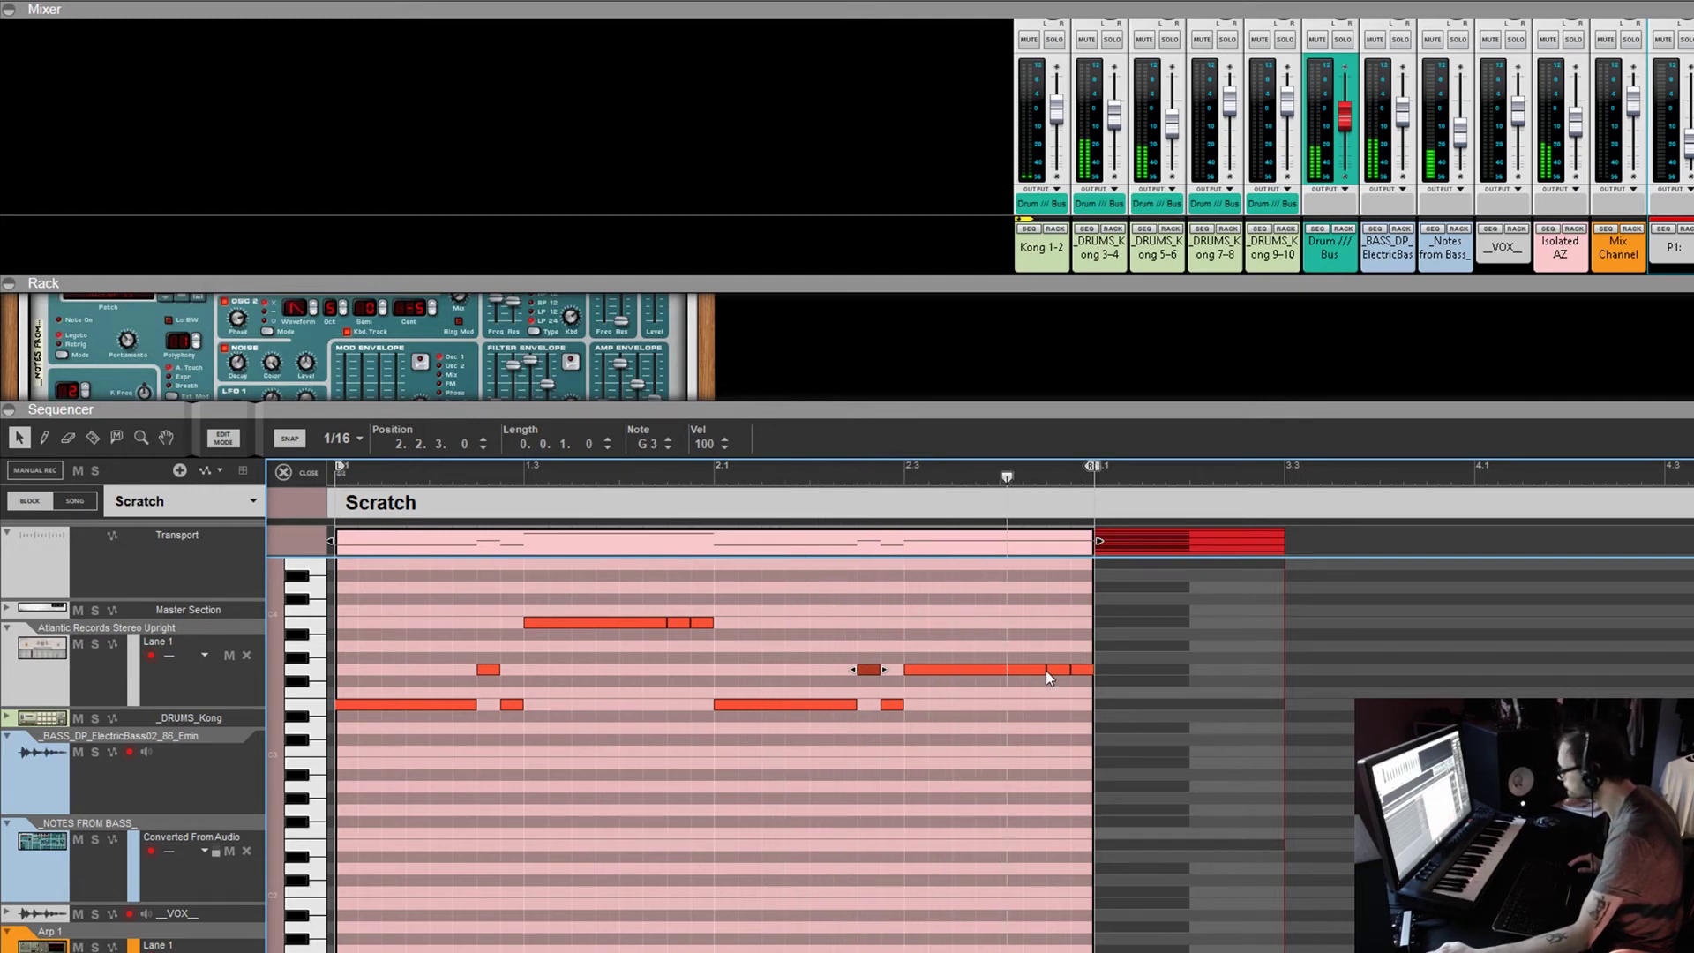
{"action": "left_click_drag", "start_coordinate": [1053, 669], "coordinate": [1057, 622]}
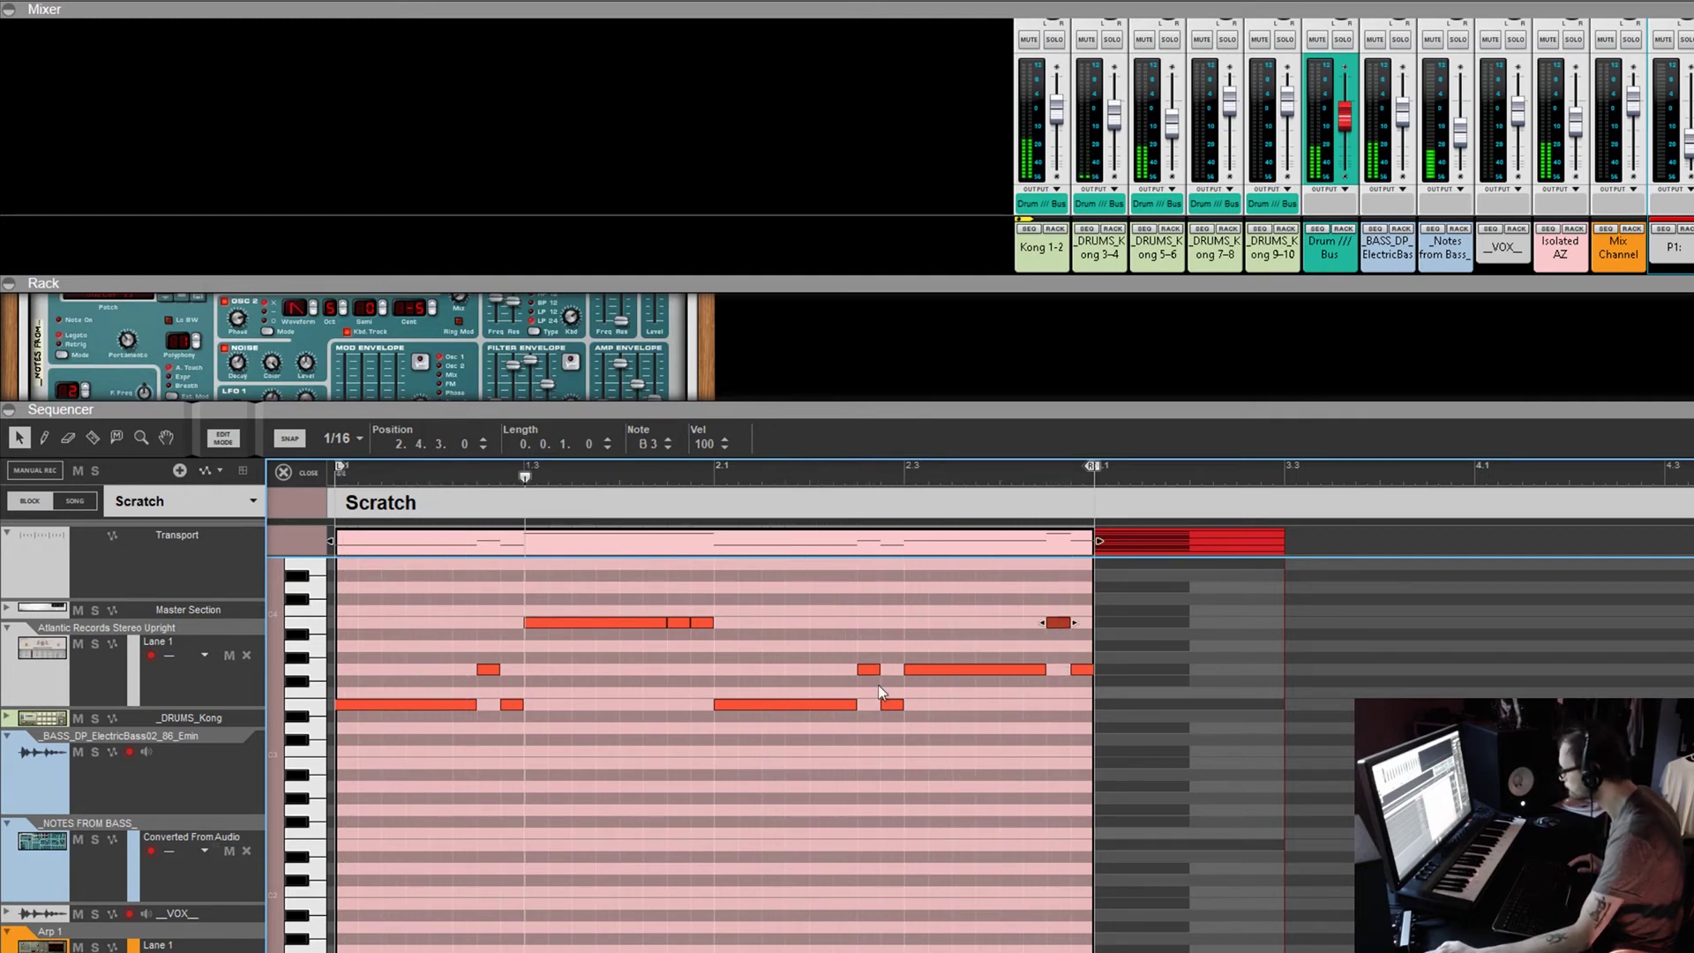
{"action": "scroll", "coordinate": [617, 688], "scroll_direction": "up", "scroll_amount": 5}
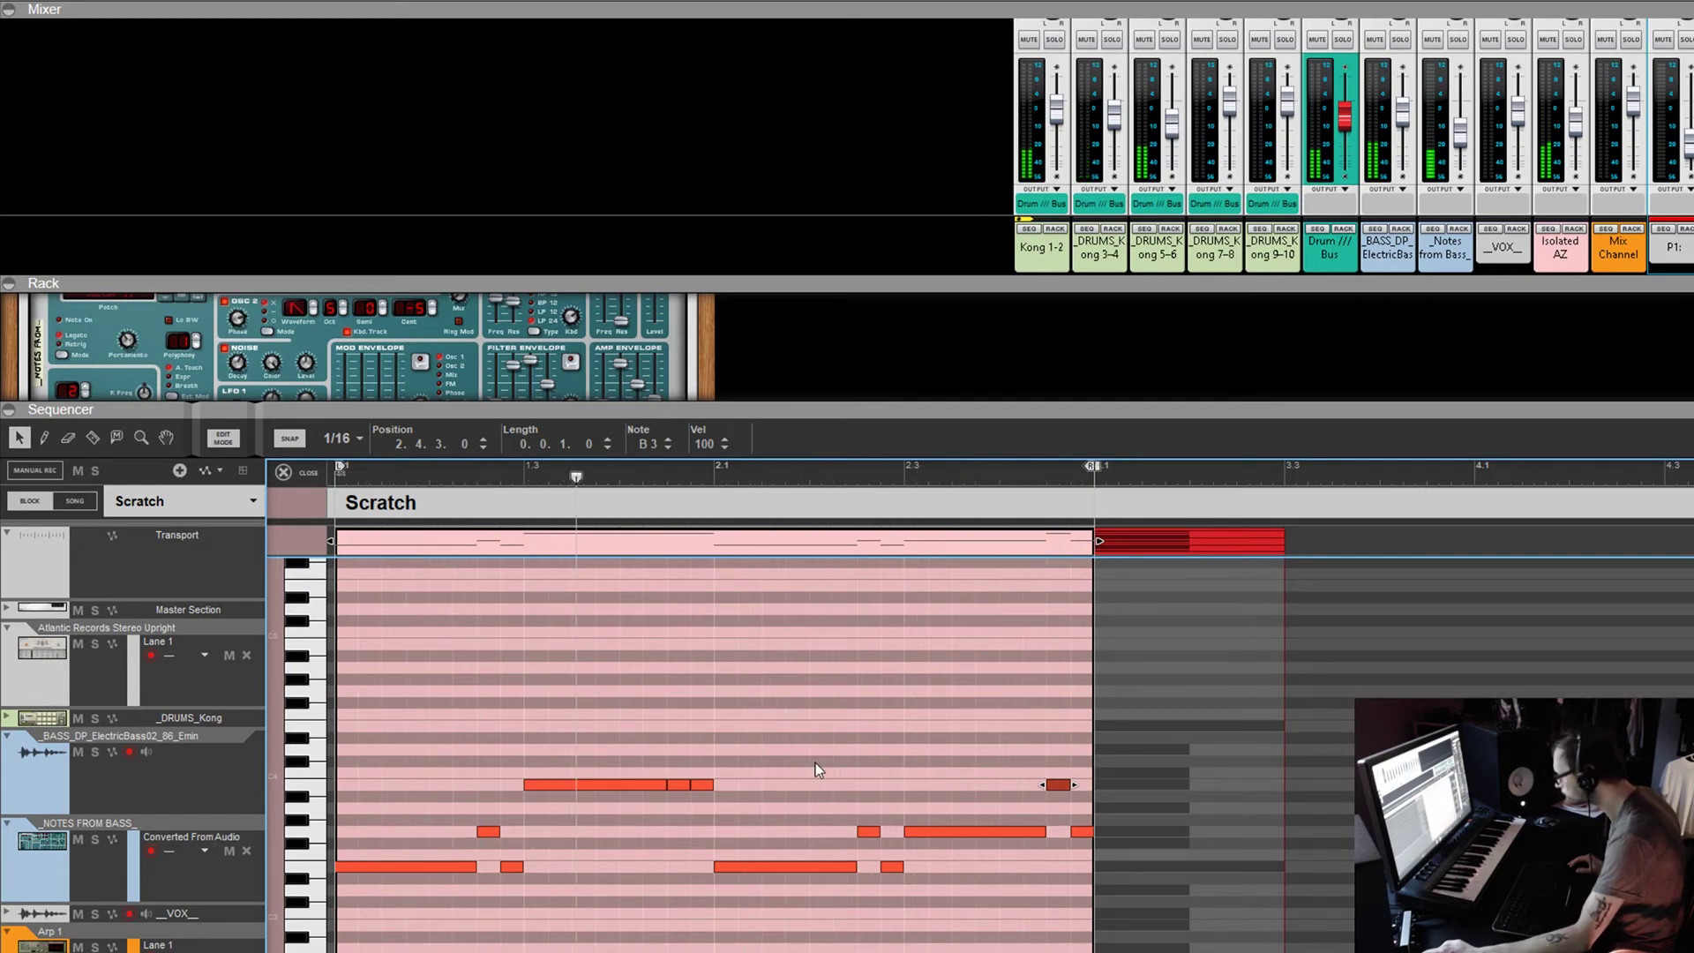
{"action": "left_click_drag", "start_coordinate": [679, 784], "coordinate": [681, 746]}
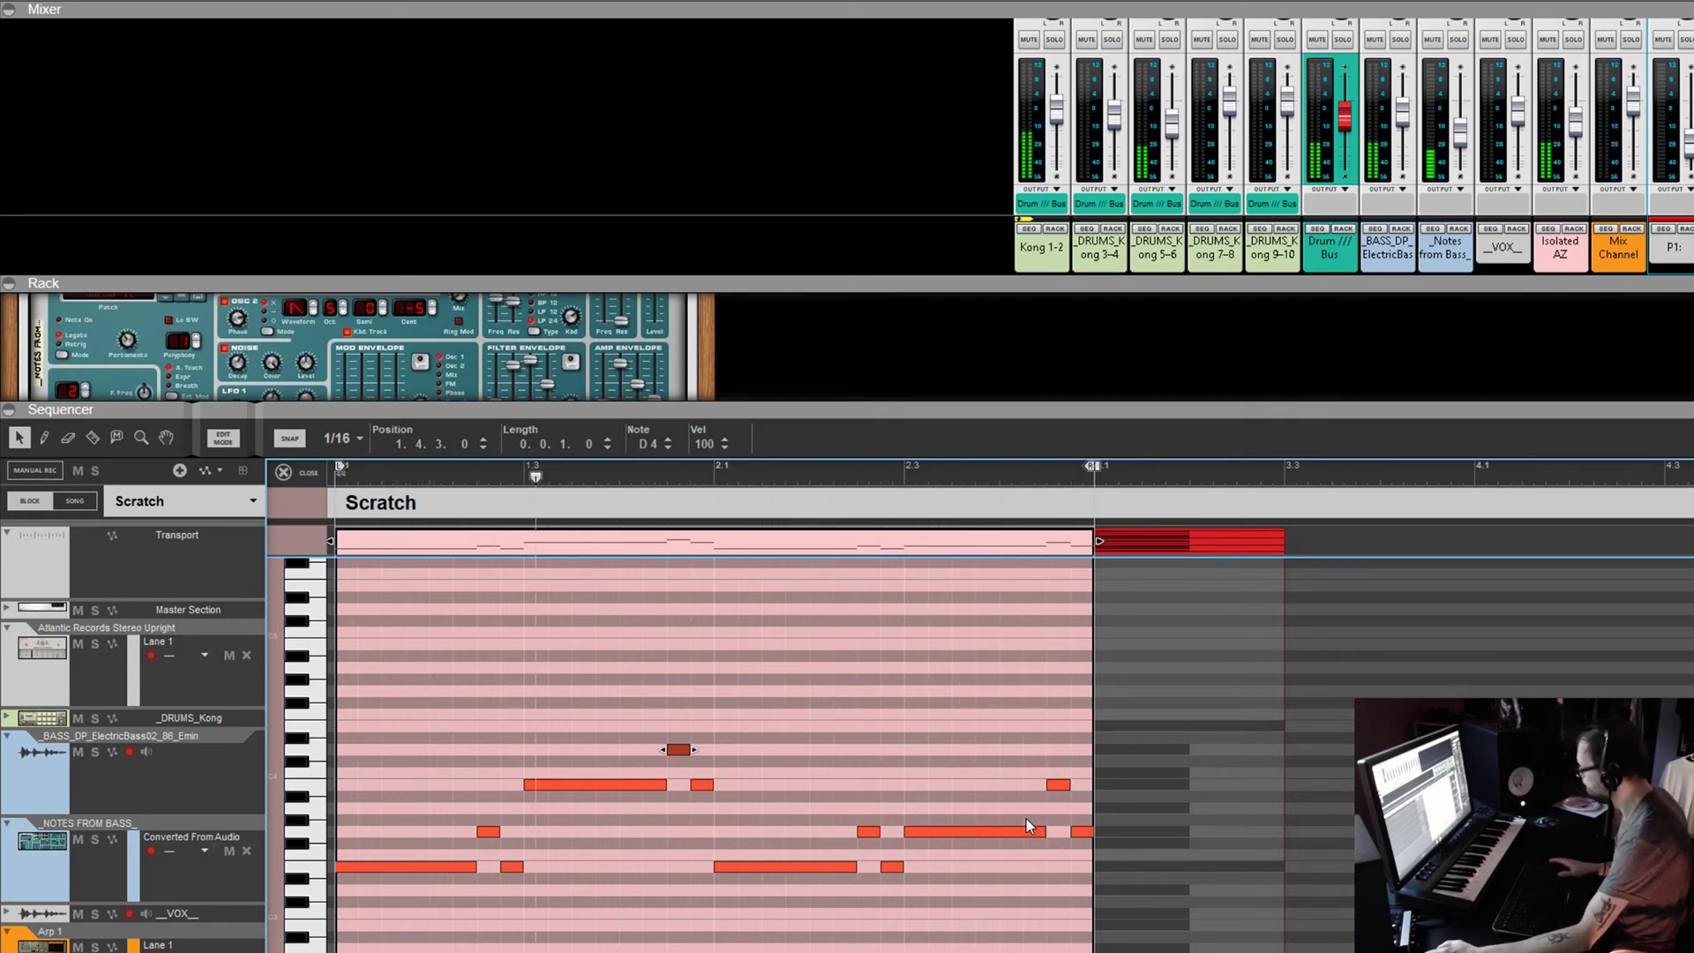
Stop playback, enlarge the sequencer and move the two-bar melody clip from Isolated AZ to the Arp 1 track
{"action": "key", "text": "space"}
{"action": "left_click_drag", "start_coordinate": [306, 409], "coordinate": [306, 106]}
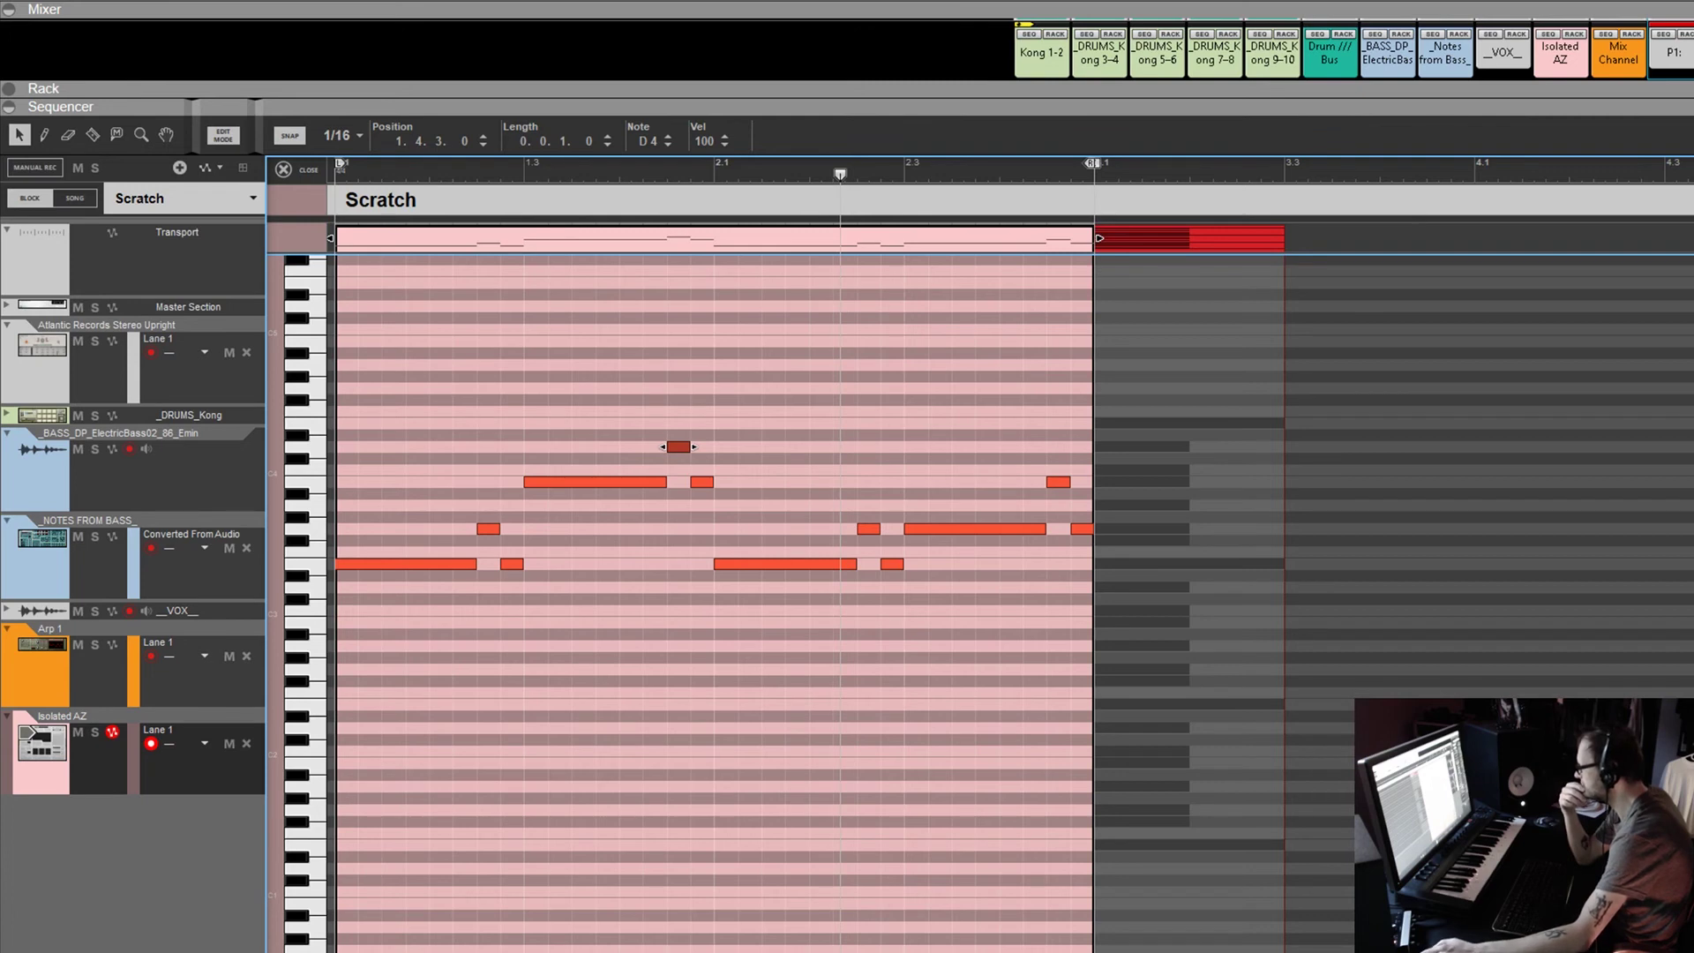
{"action": "left_click", "coordinate": [45, 664]}
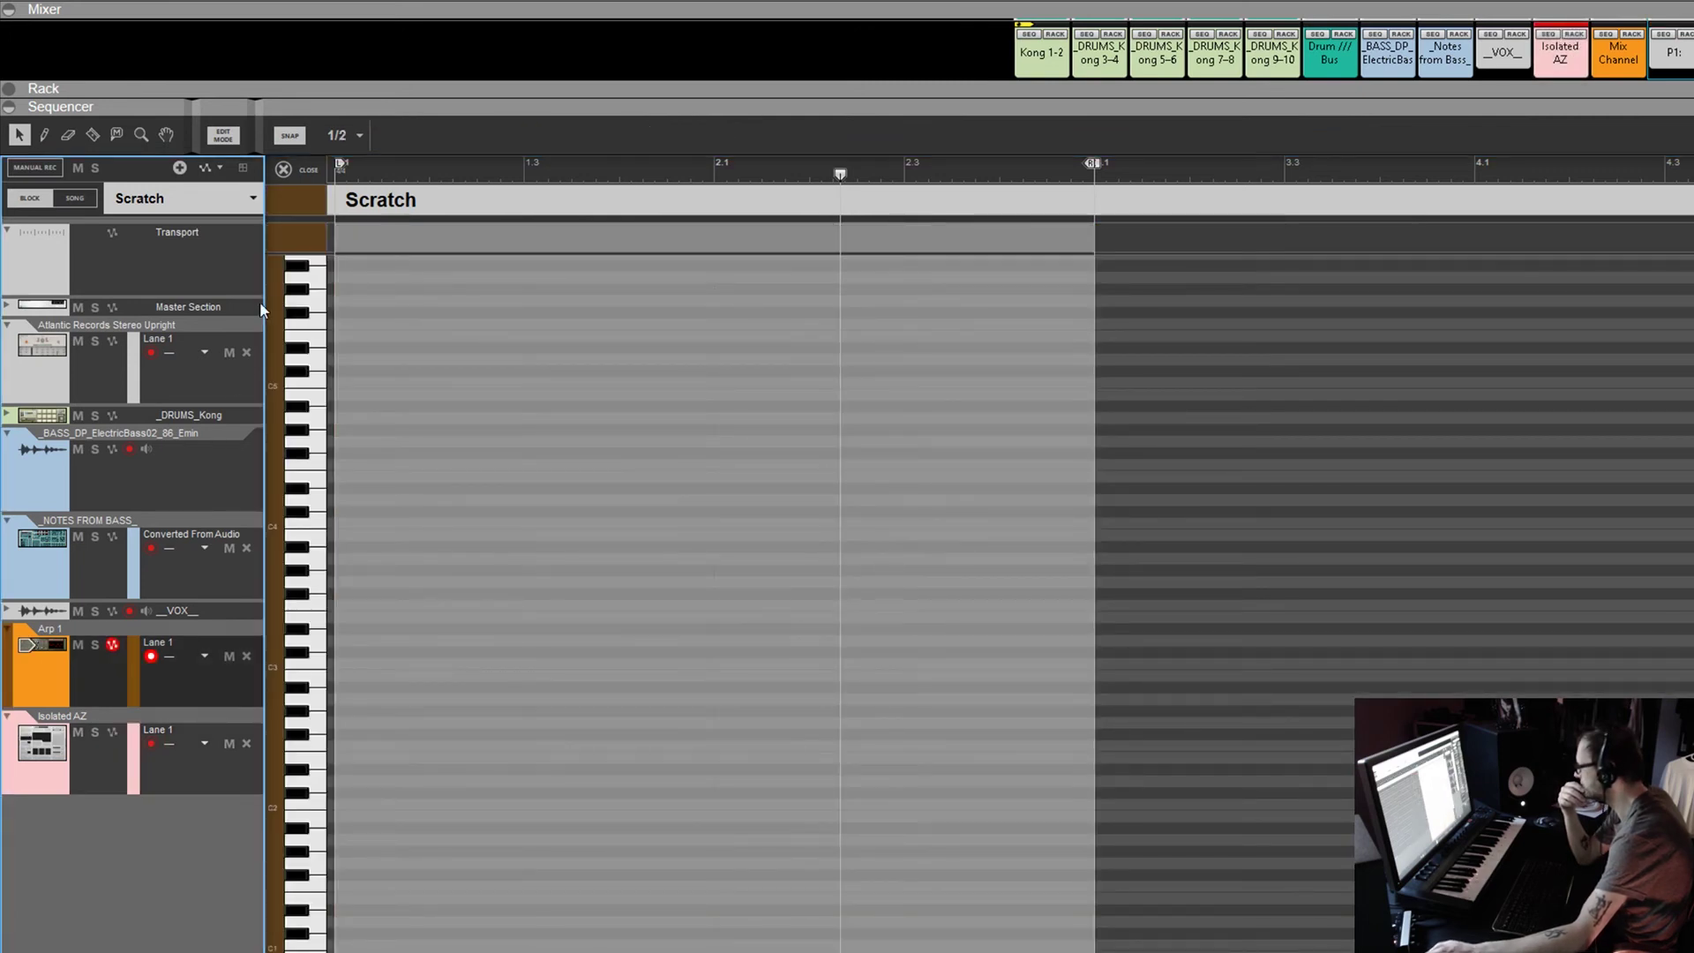
{"action": "left_click", "coordinate": [309, 177]}
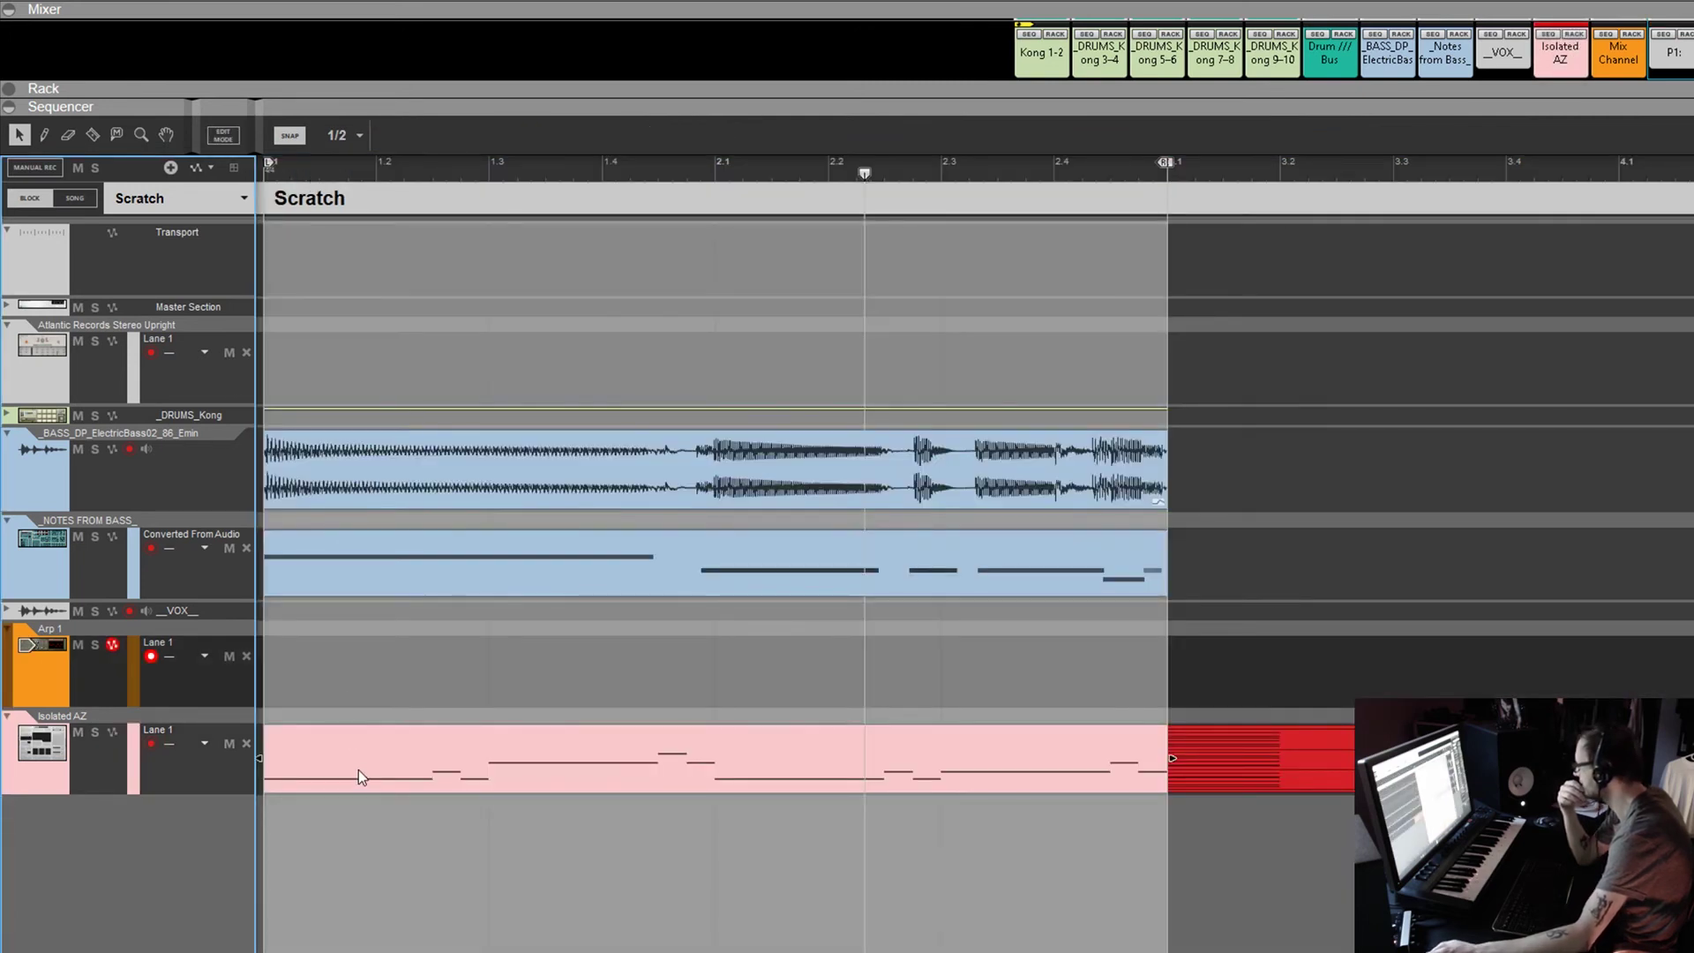
{"action": "left_click_drag", "start_coordinate": [362, 769], "coordinate": [362, 681]}
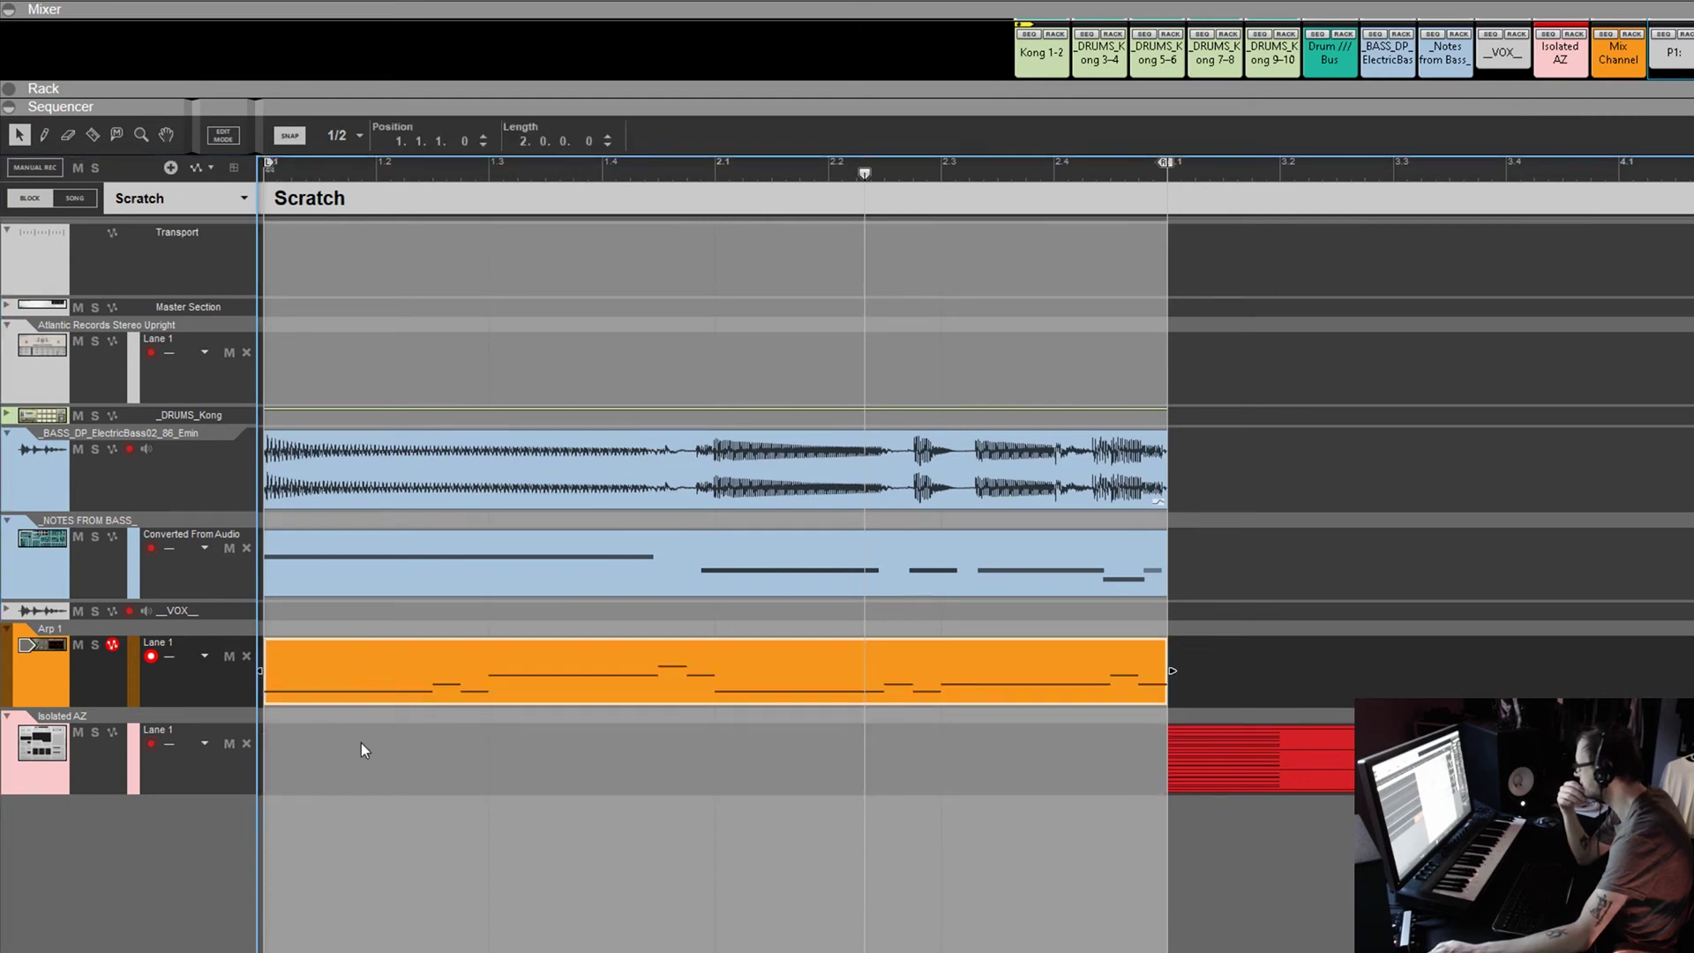
Play the loop from the start and set the gate length of the Arp 1 RPG-8 arpeggiator to 100
{"action": "key", "text": "KP_0"}
{"action": "key", "text": "KP_0"}
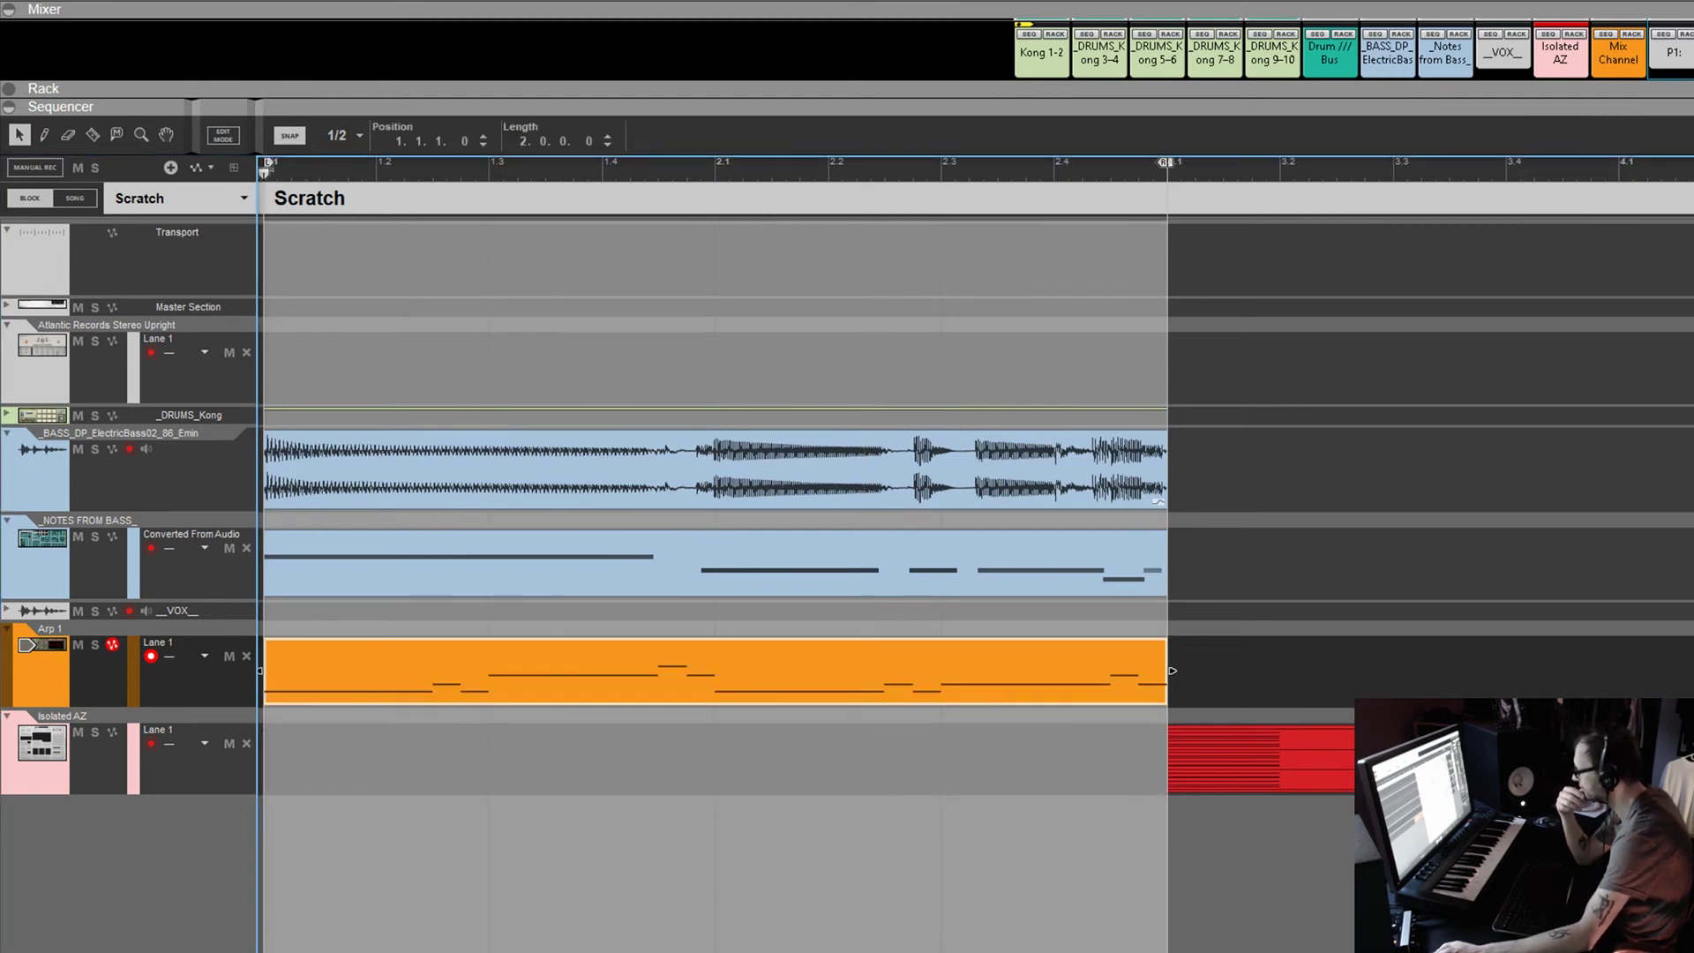
{"action": "key", "text": "space"}
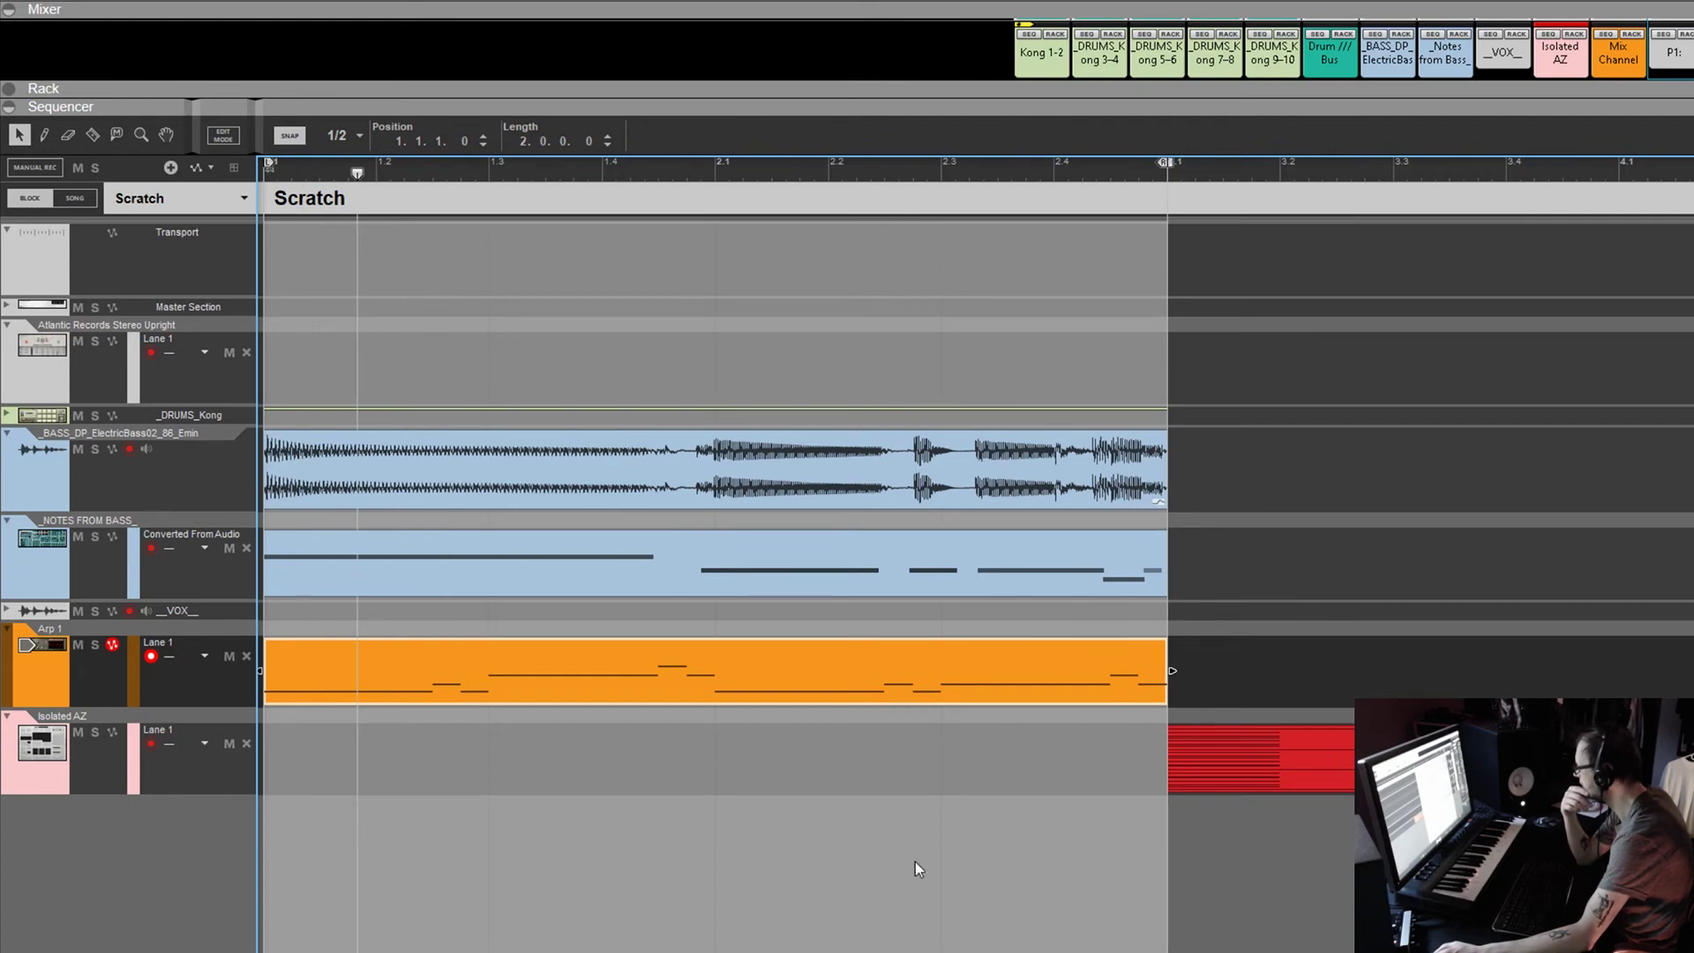
{"action": "left_click_drag", "start_coordinate": [896, 102], "coordinate": [937, 620]}
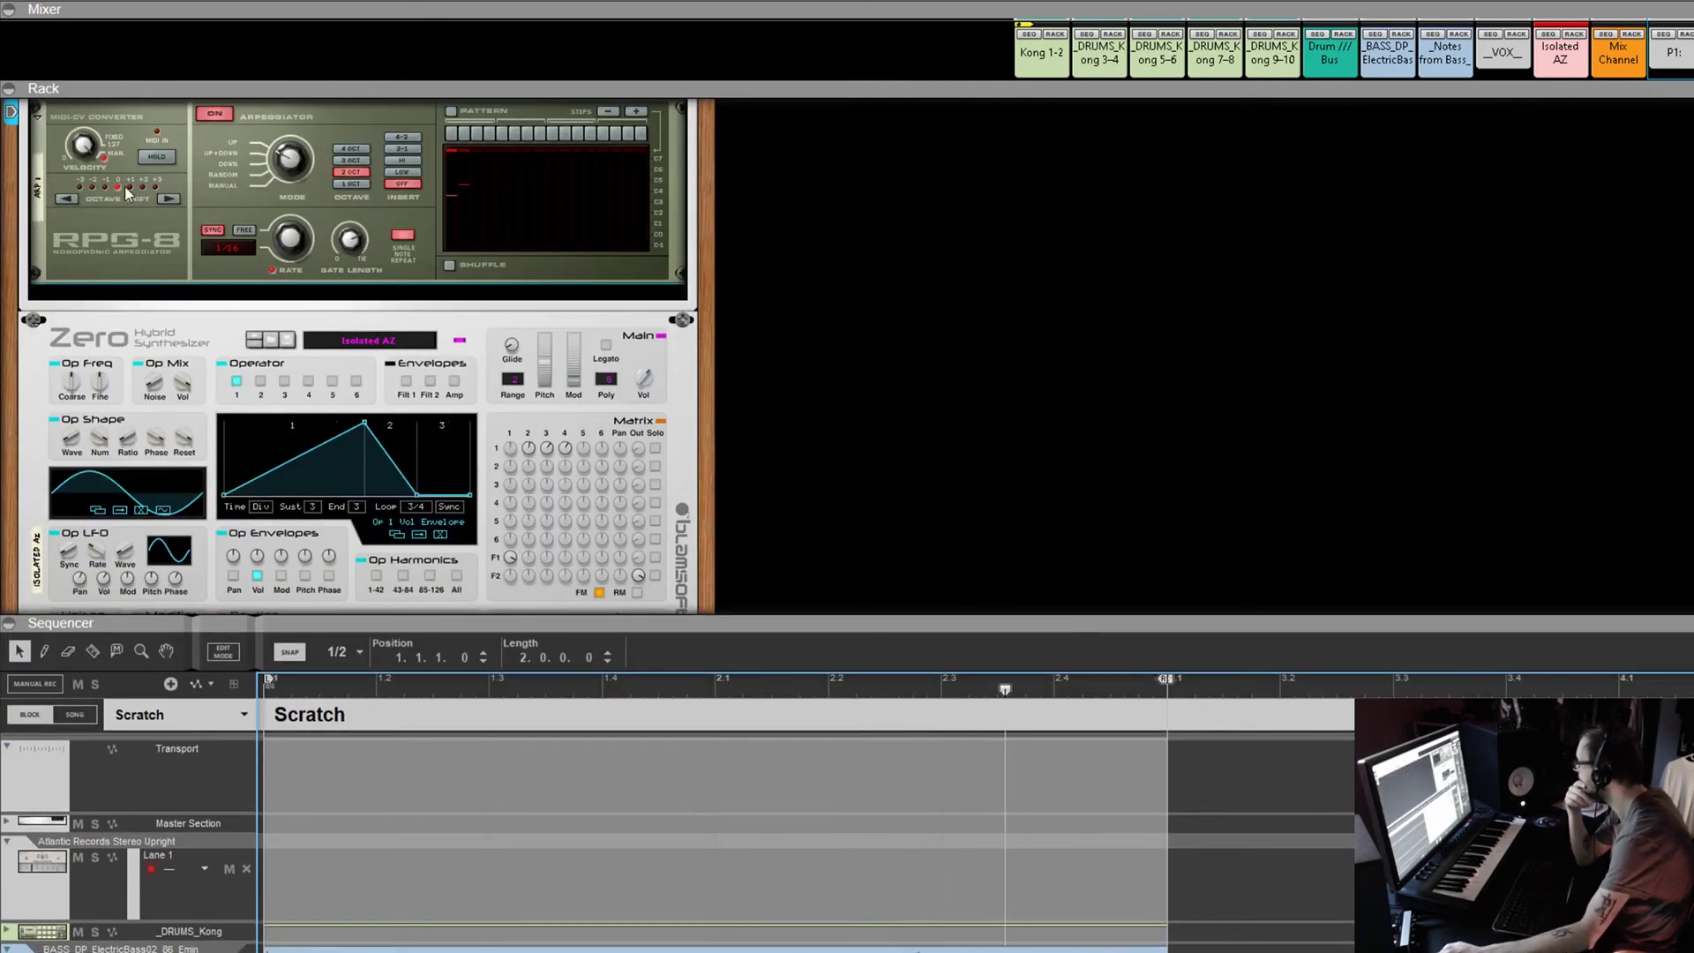
{"action": "left_click_drag", "start_coordinate": [356, 236], "coordinate": [338, 112]}
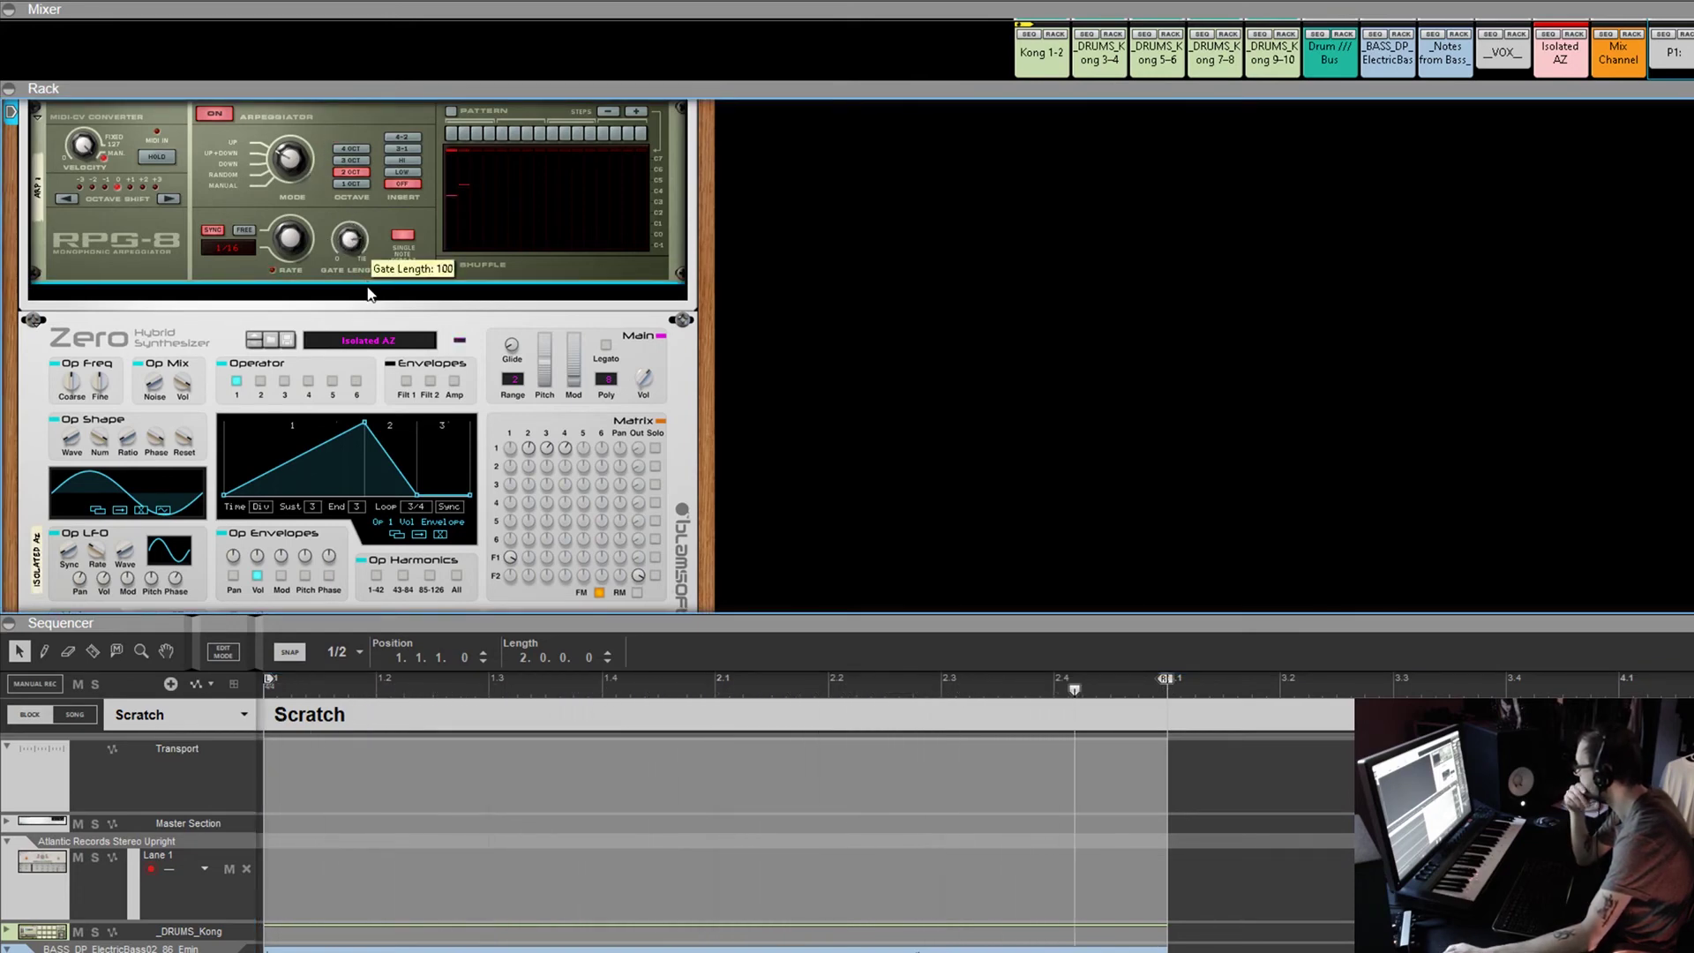
Try the 4- and 2-octave ranges on the RPG-8, settle on 1 octave, and turn on shuffle
{"action": "left_click", "coordinate": [343, 151]}
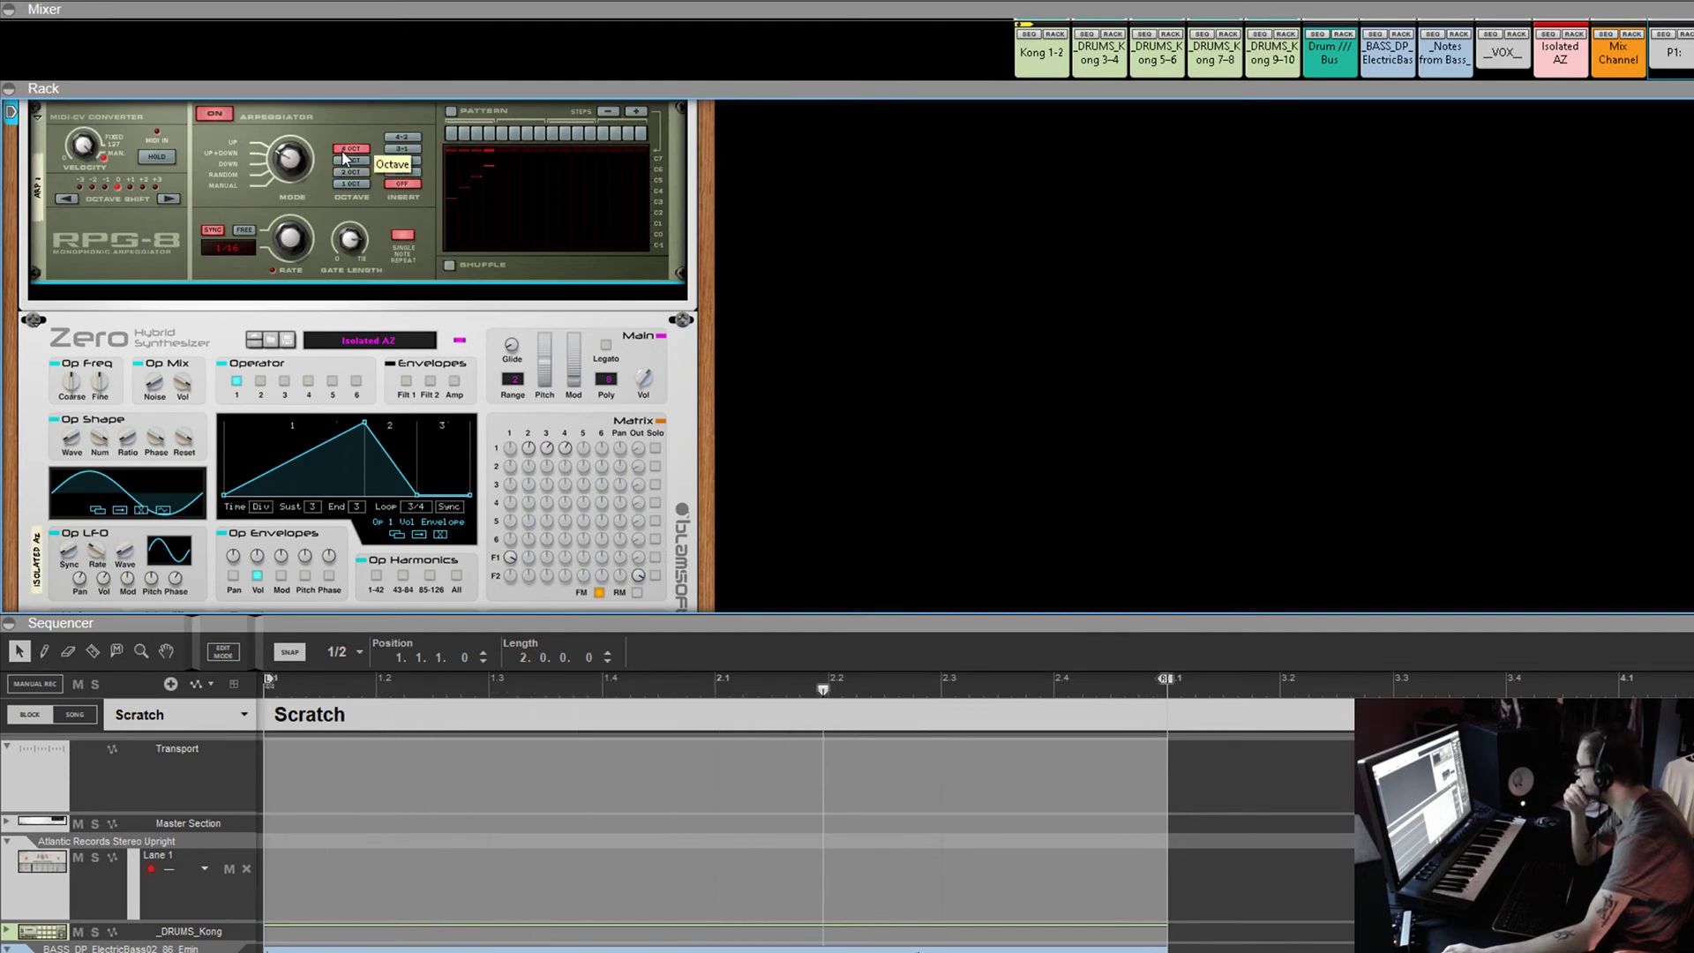
{"action": "left_click", "coordinate": [351, 172]}
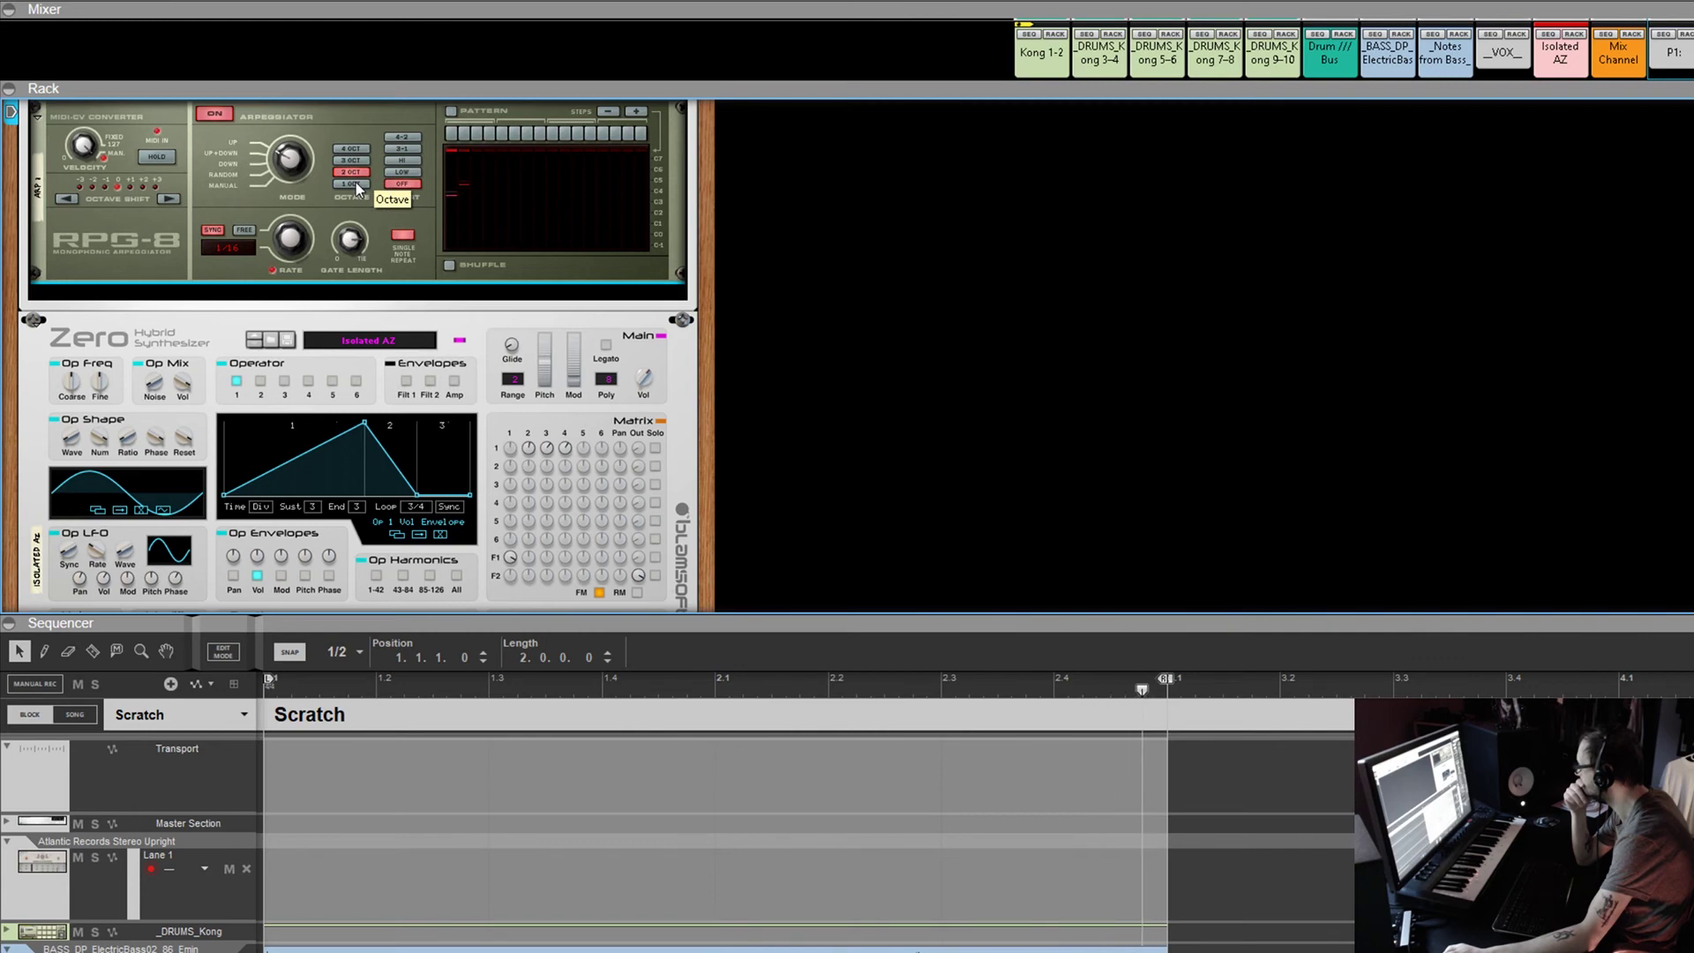
{"action": "left_click", "coordinate": [351, 184]}
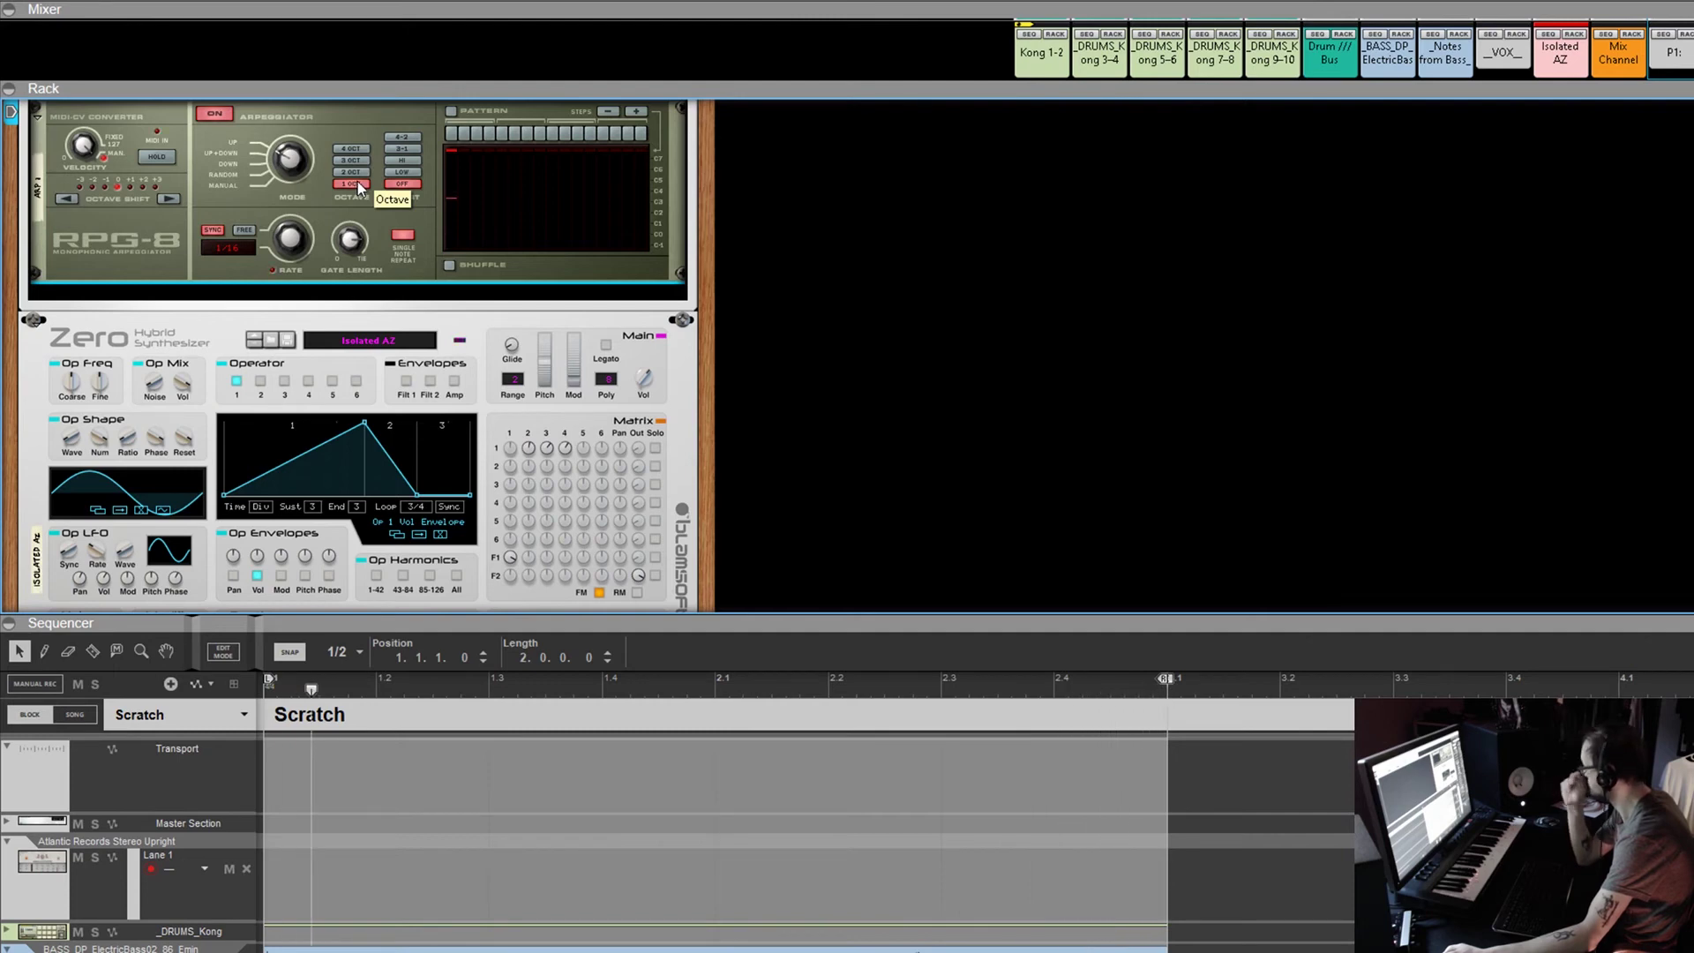
{"action": "left_click", "coordinate": [450, 265]}
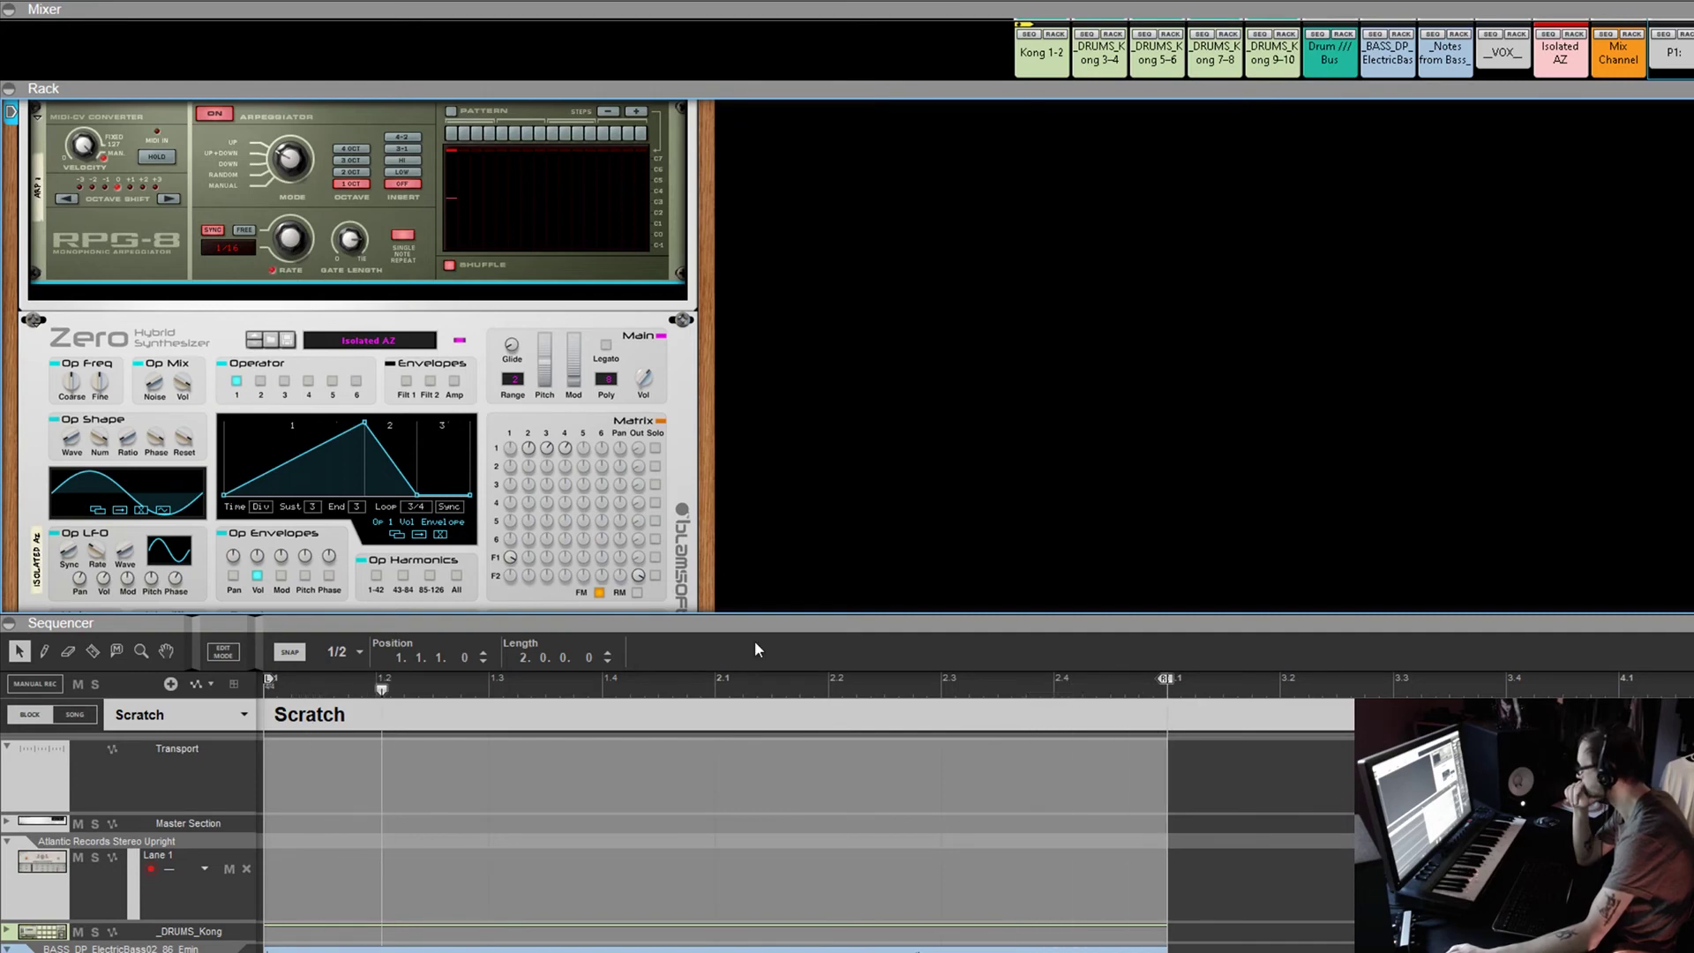
Enlarge the sequencer and copy the two-bar Arp 1 clip to the Isolated AZ track at bar 1
{"action": "left_click_drag", "start_coordinate": [759, 622], "coordinate": [759, 198]}
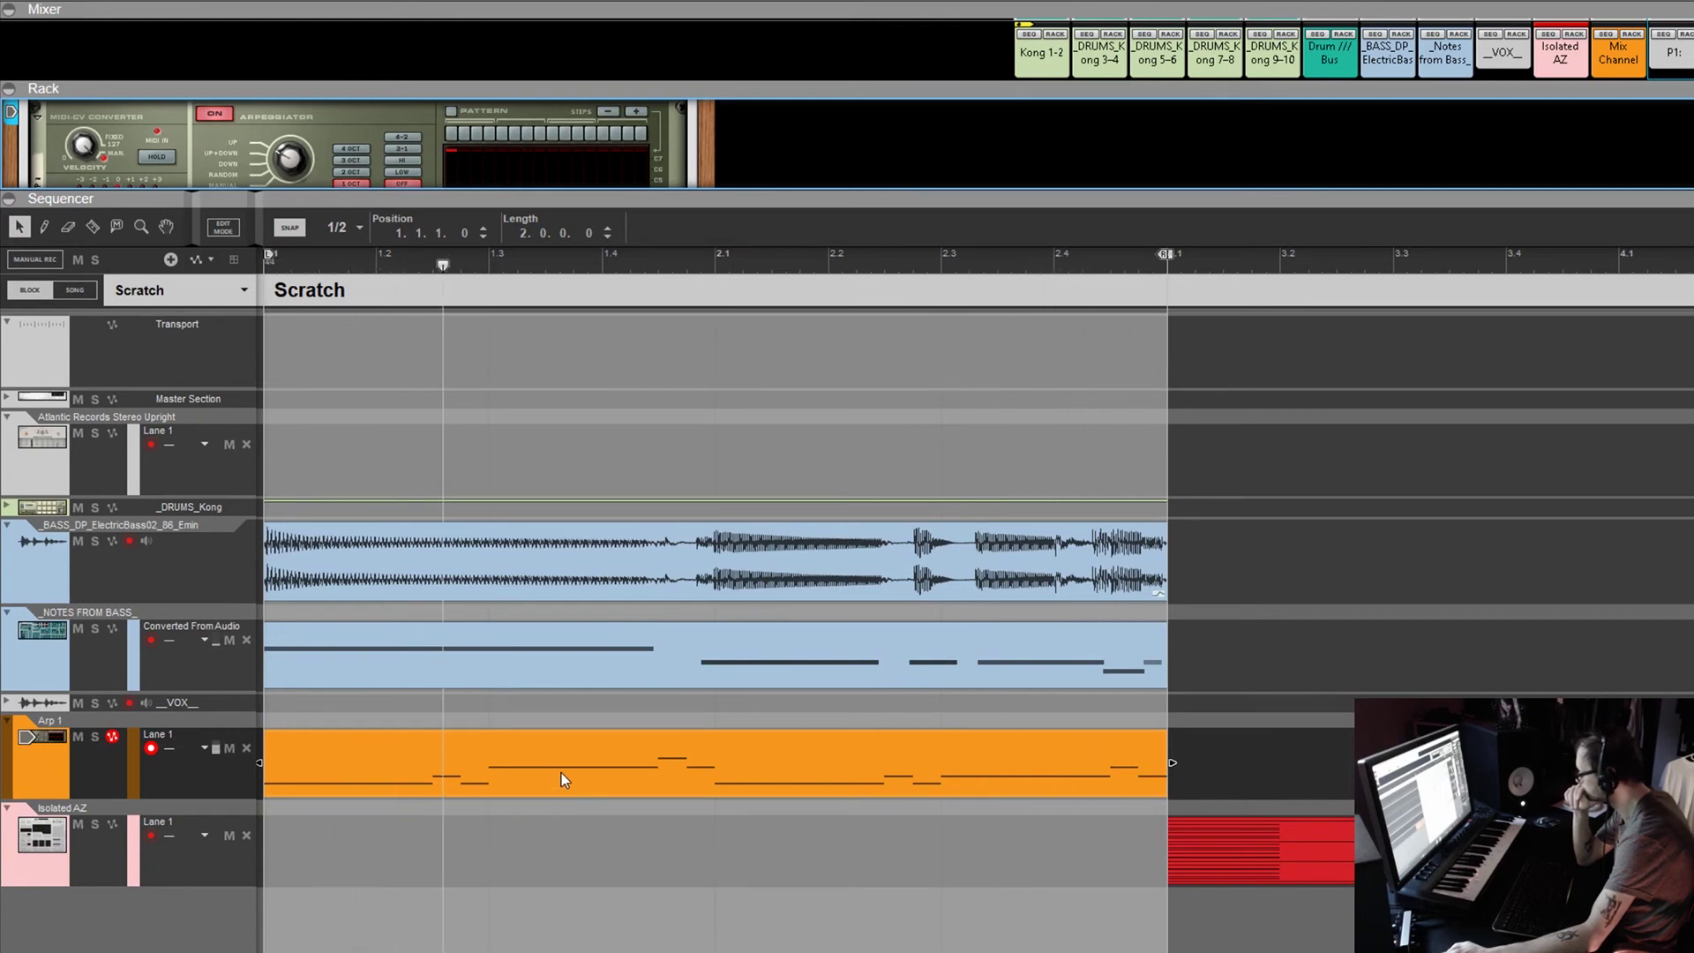
{"action": "left_click_drag", "start_coordinate": [562, 771], "coordinate": [571, 847]}
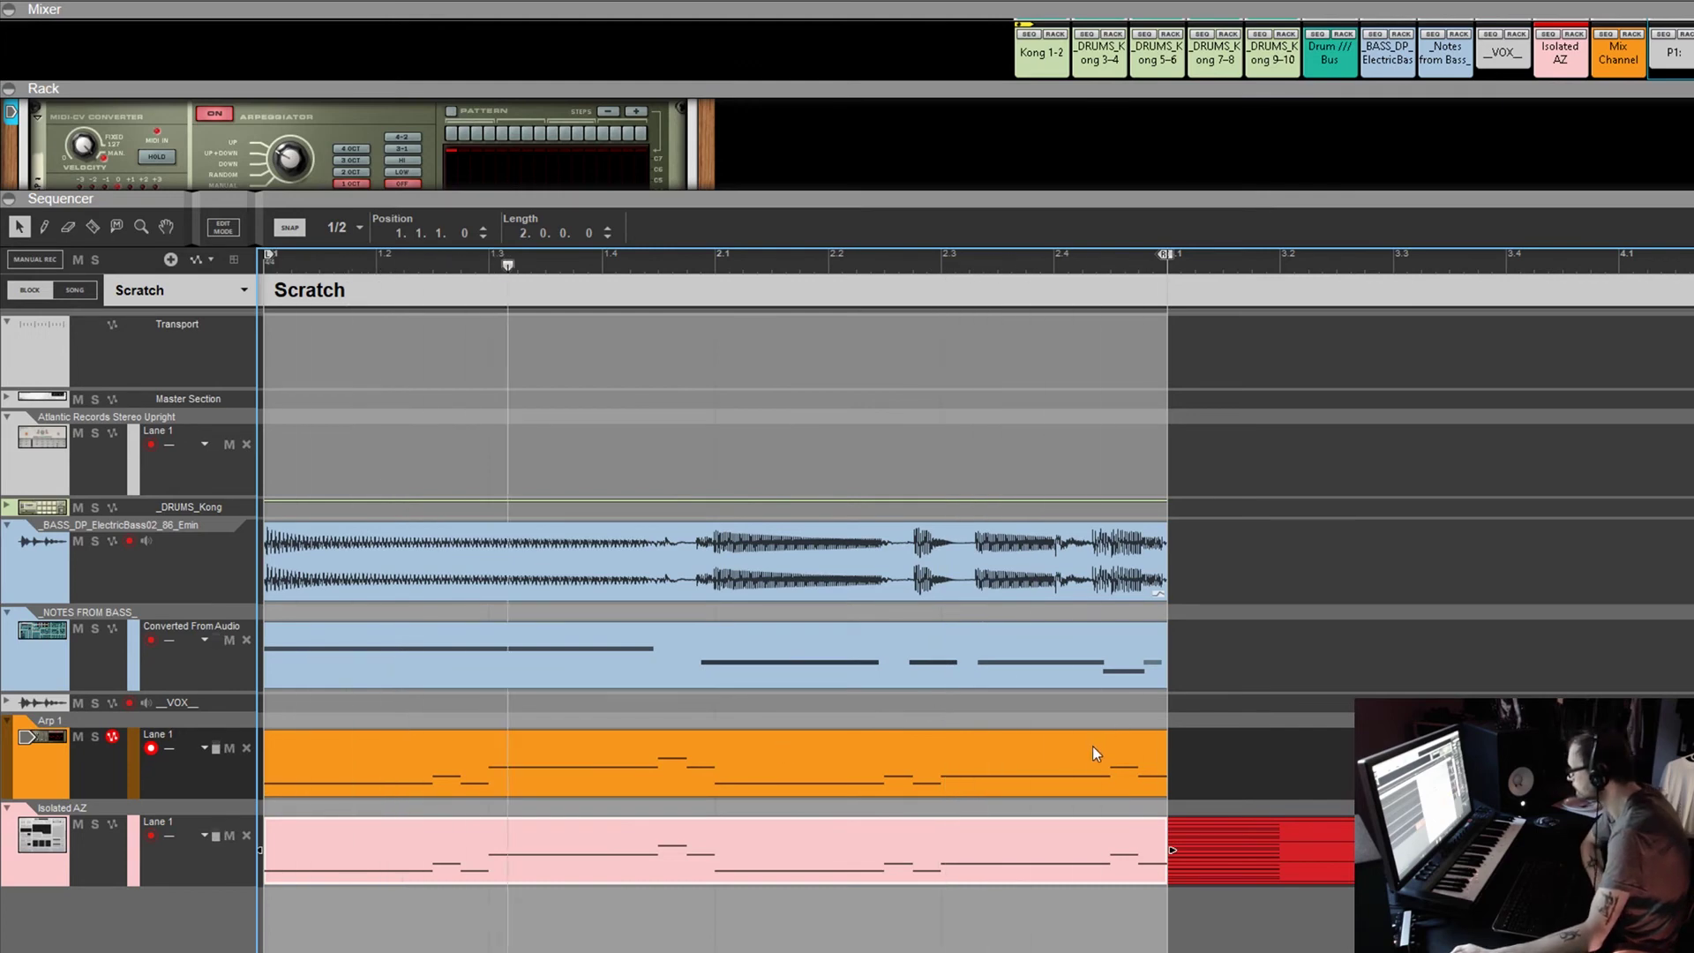
Transpose all notes in the Arp 1 clip up one octave, 12 semitones, and close the clip
{"action": "double_click", "coordinate": [1092, 744]}
{"action": "left_click_drag", "start_coordinate": [1082, 506], "coordinate": [355, 761]}
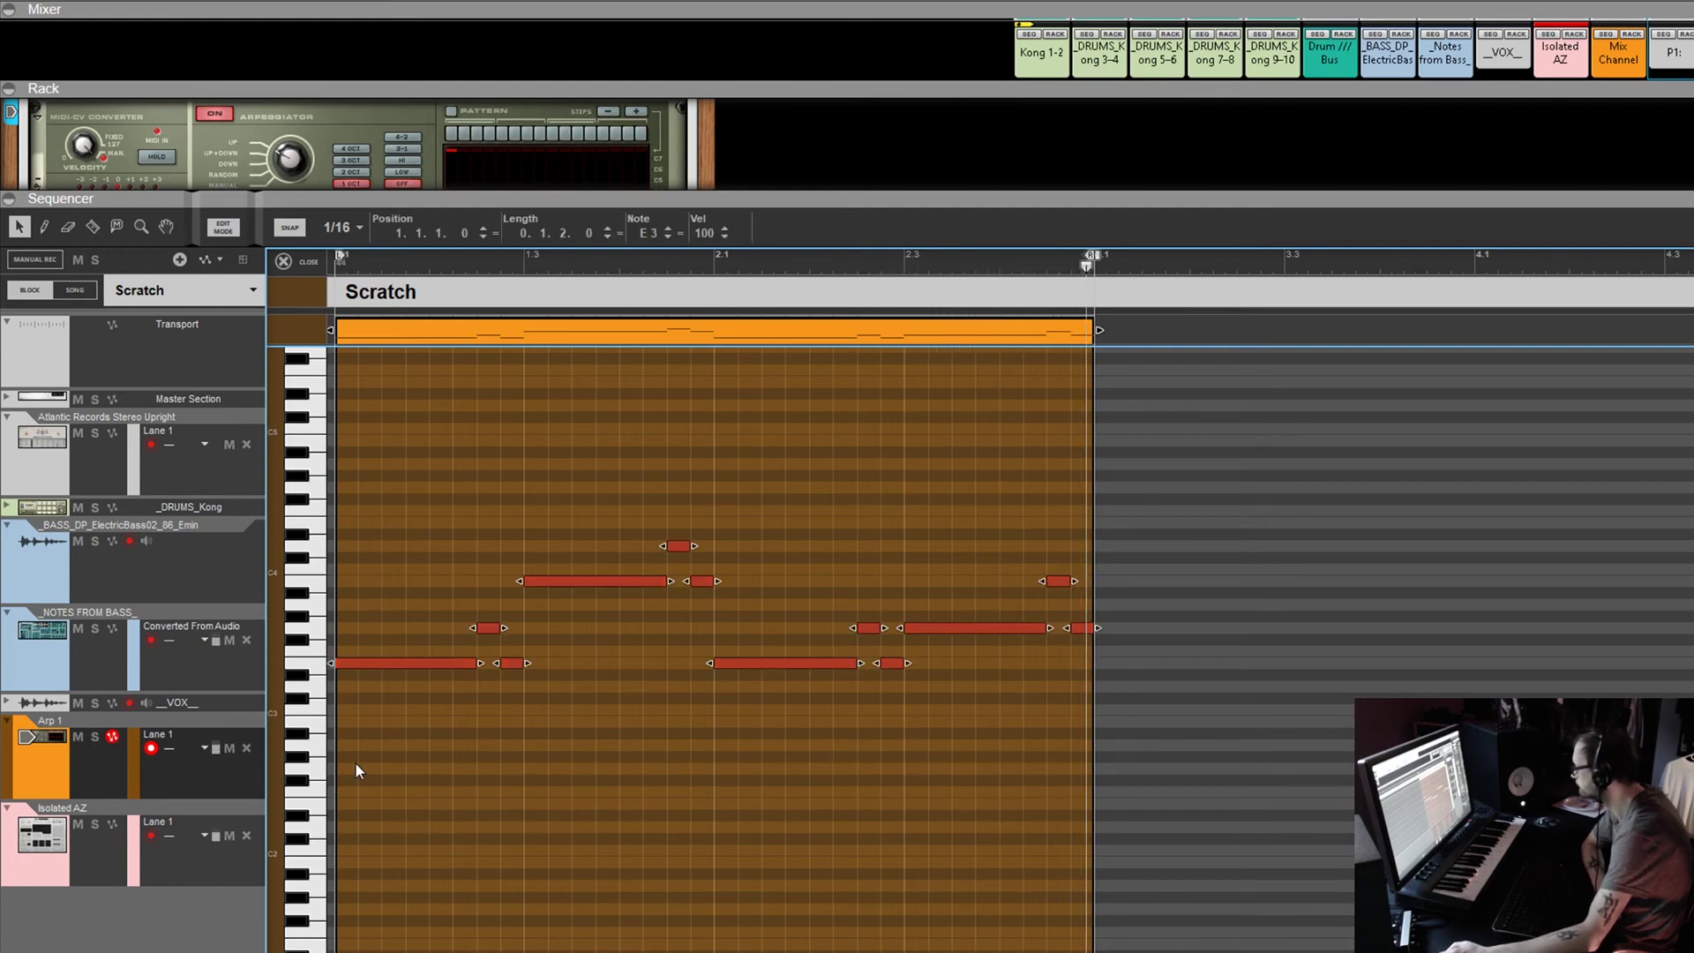
{"action": "left_click", "coordinate": [667, 228]}
{"action": "left_click", "coordinate": [668, 228]}
{"action": "left_click", "coordinate": [668, 227]}
{"action": "left_click", "coordinate": [668, 227]}
{"action": "left_click", "coordinate": [668, 227]}
{"action": "left_click", "coordinate": [667, 228]}
{"action": "left_click", "coordinate": [668, 227]}
{"action": "left_click", "coordinate": [668, 228]}
{"action": "left_click", "coordinate": [668, 228]}
{"action": "left_click", "coordinate": [668, 227]}
{"action": "left_click", "coordinate": [668, 228]}
{"action": "left_click", "coordinate": [668, 228]}
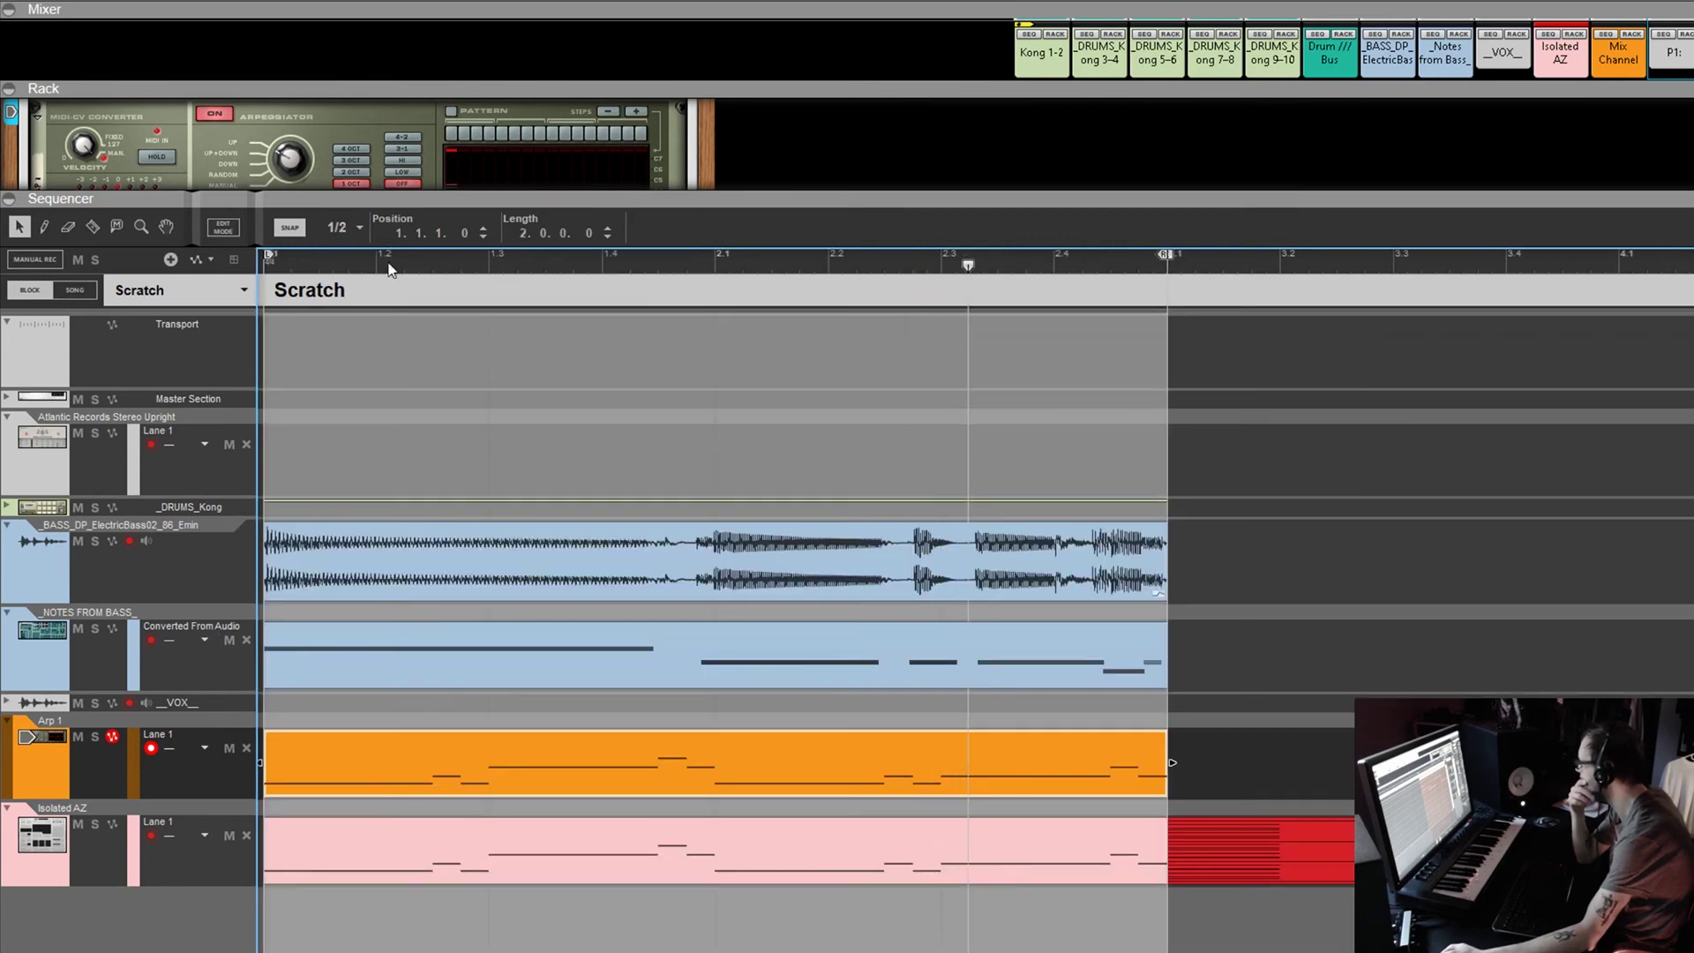
{"action": "left_click", "coordinate": [308, 262]}
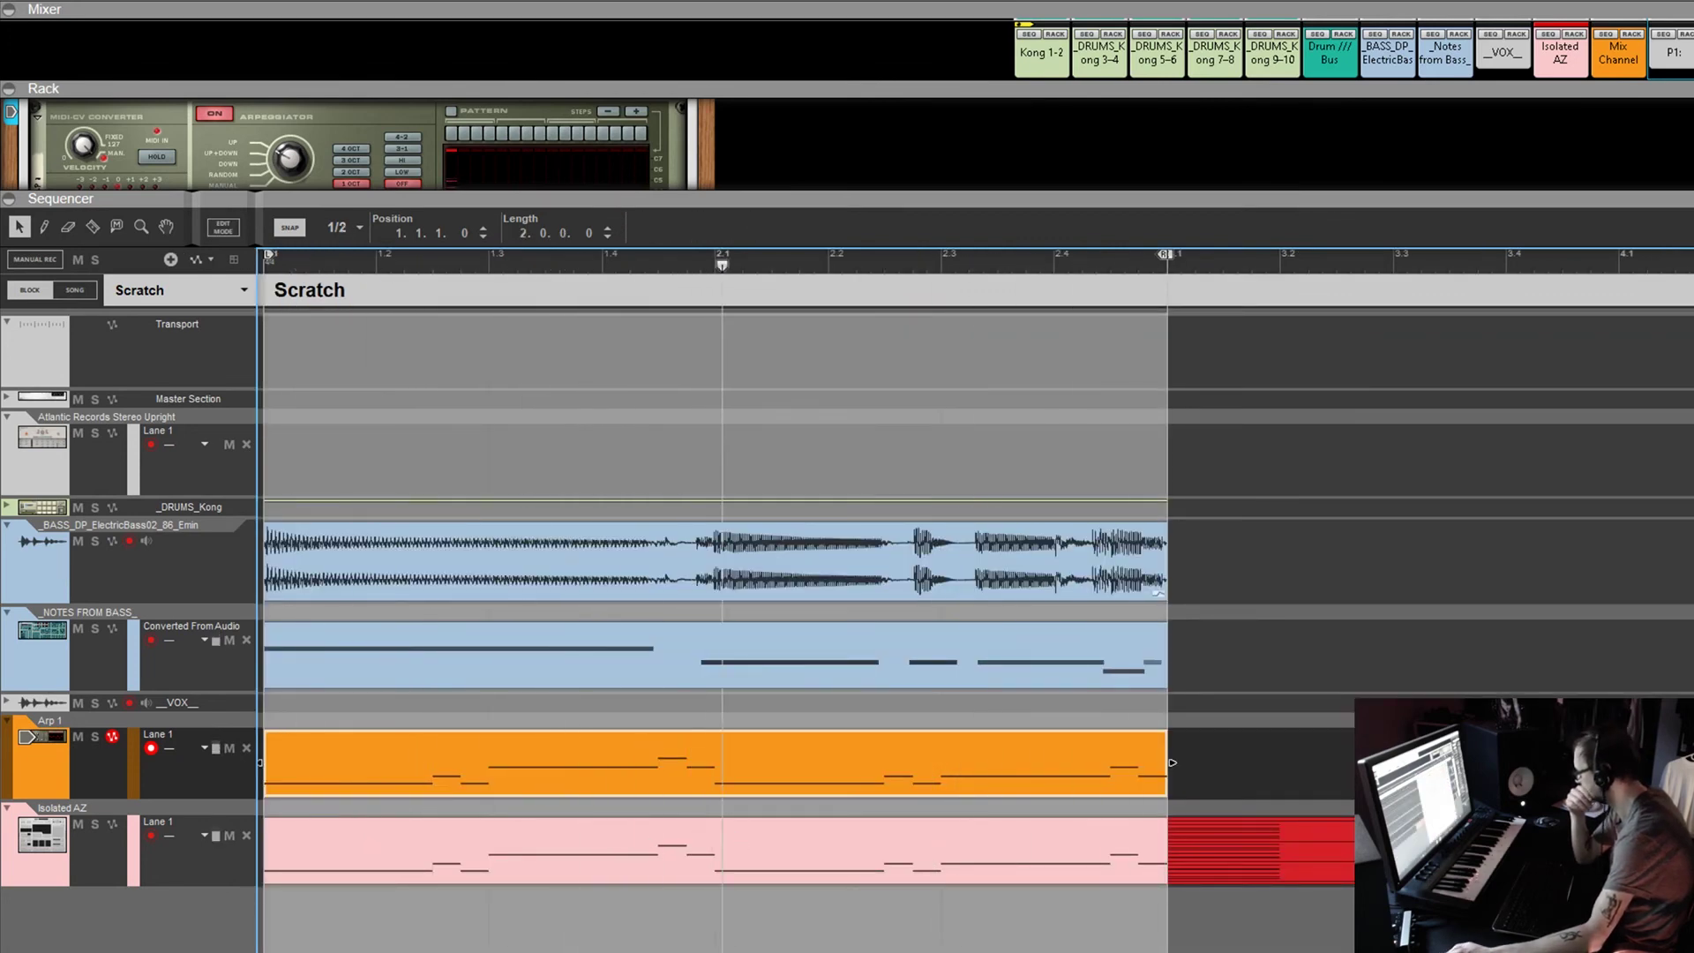
Review the notes of the copied melody clip on the Isolated AZ track and close it
{"action": "double_click", "coordinate": [553, 829]}
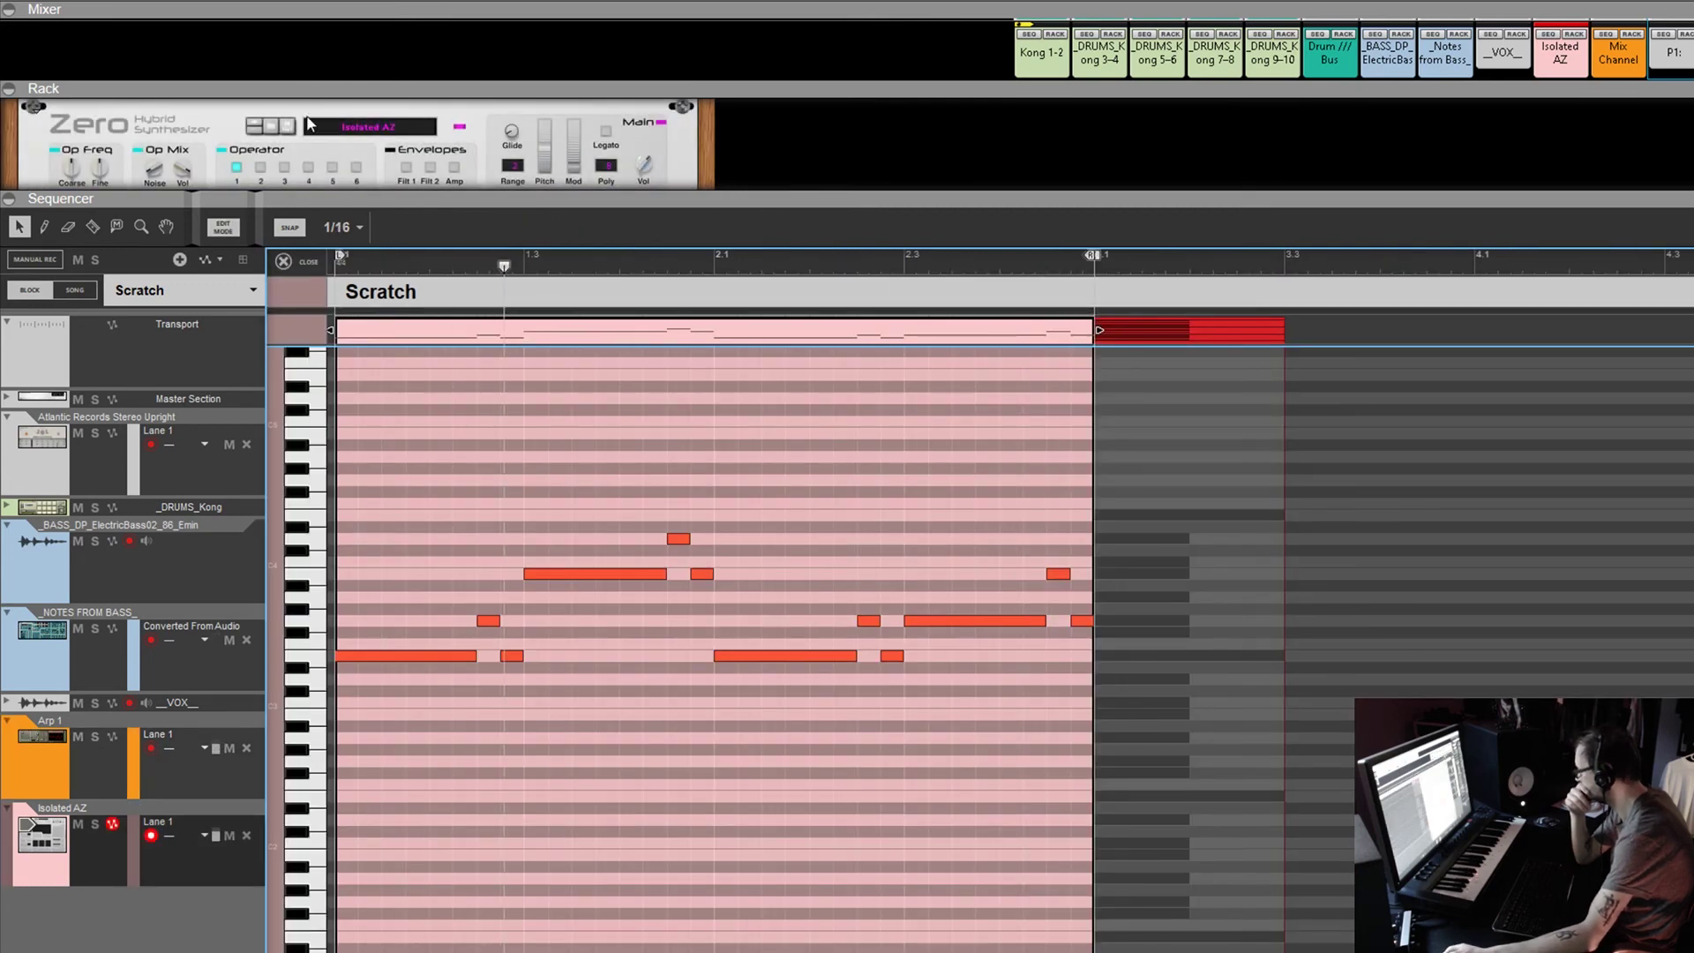
{"action": "left_click", "coordinate": [315, 259]}
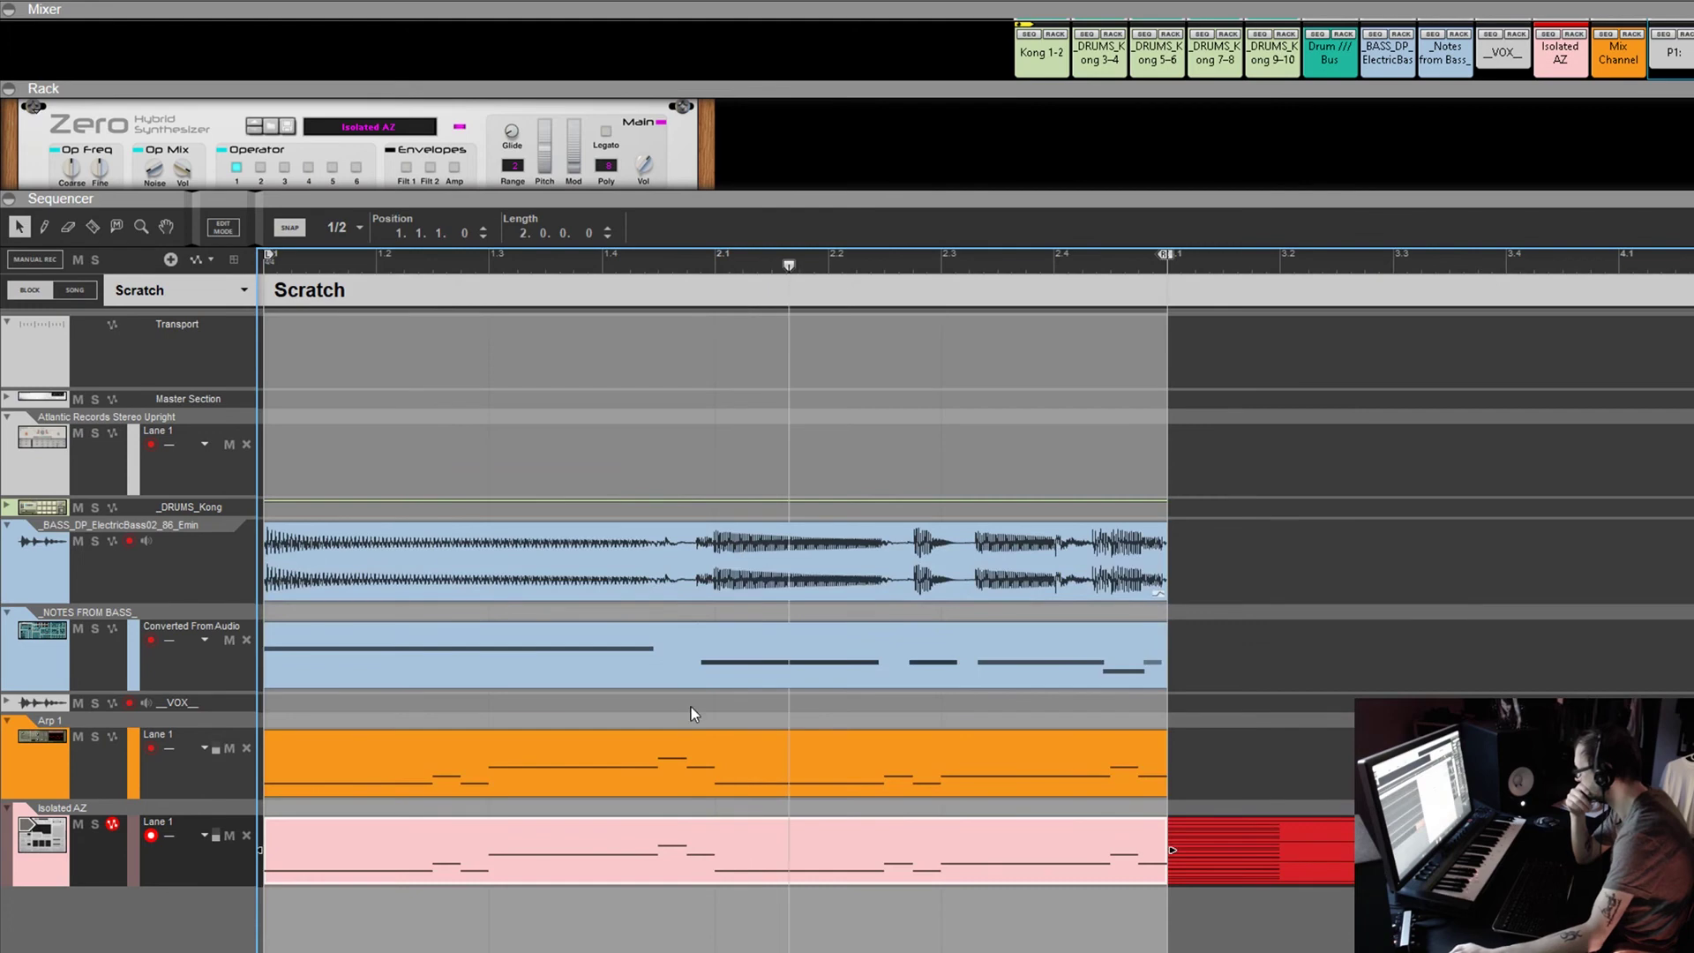
Delete all the short sixteenth notes from the Arp 1 clip, keeping only the four long notes, and close the clip
{"action": "double_click", "coordinate": [688, 750]}
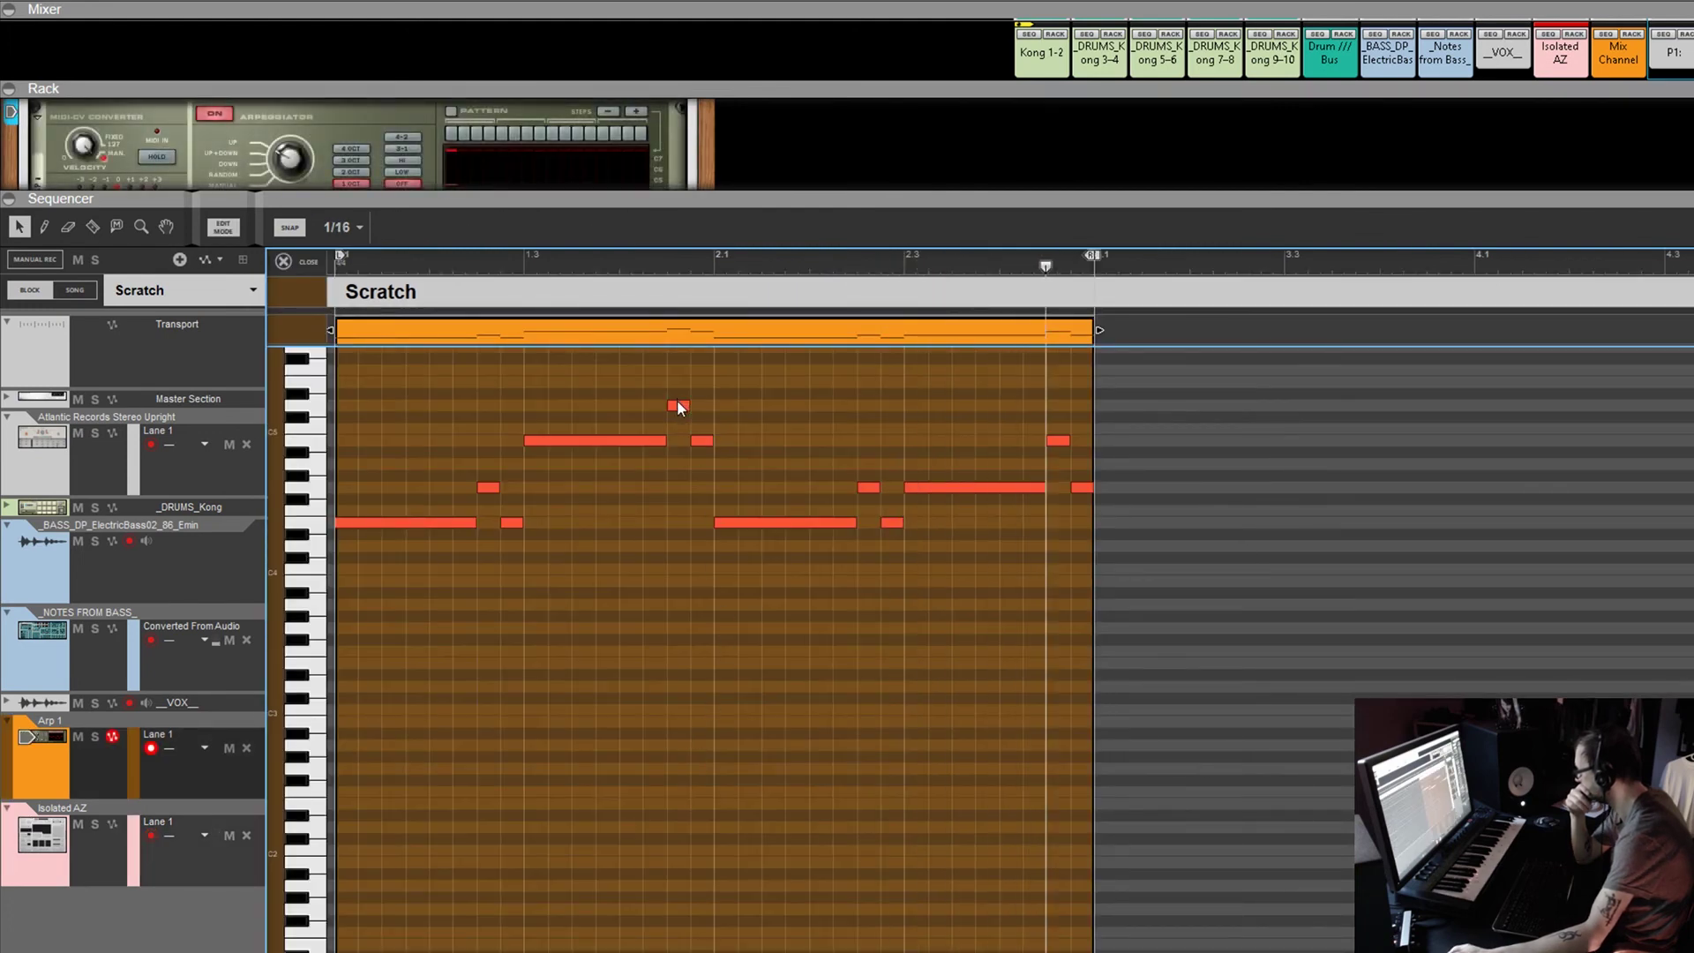
{"action": "left_click_drag", "start_coordinate": [677, 388], "coordinate": [707, 473]}
{"action": "key", "text": "Delete"}
{"action": "left_click_drag", "start_coordinate": [488, 460], "coordinate": [506, 508]}
{"action": "key", "text": "Delete"}
{"action": "left_click_drag", "start_coordinate": [867, 458], "coordinate": [893, 542]}
{"action": "key", "text": "Delete"}
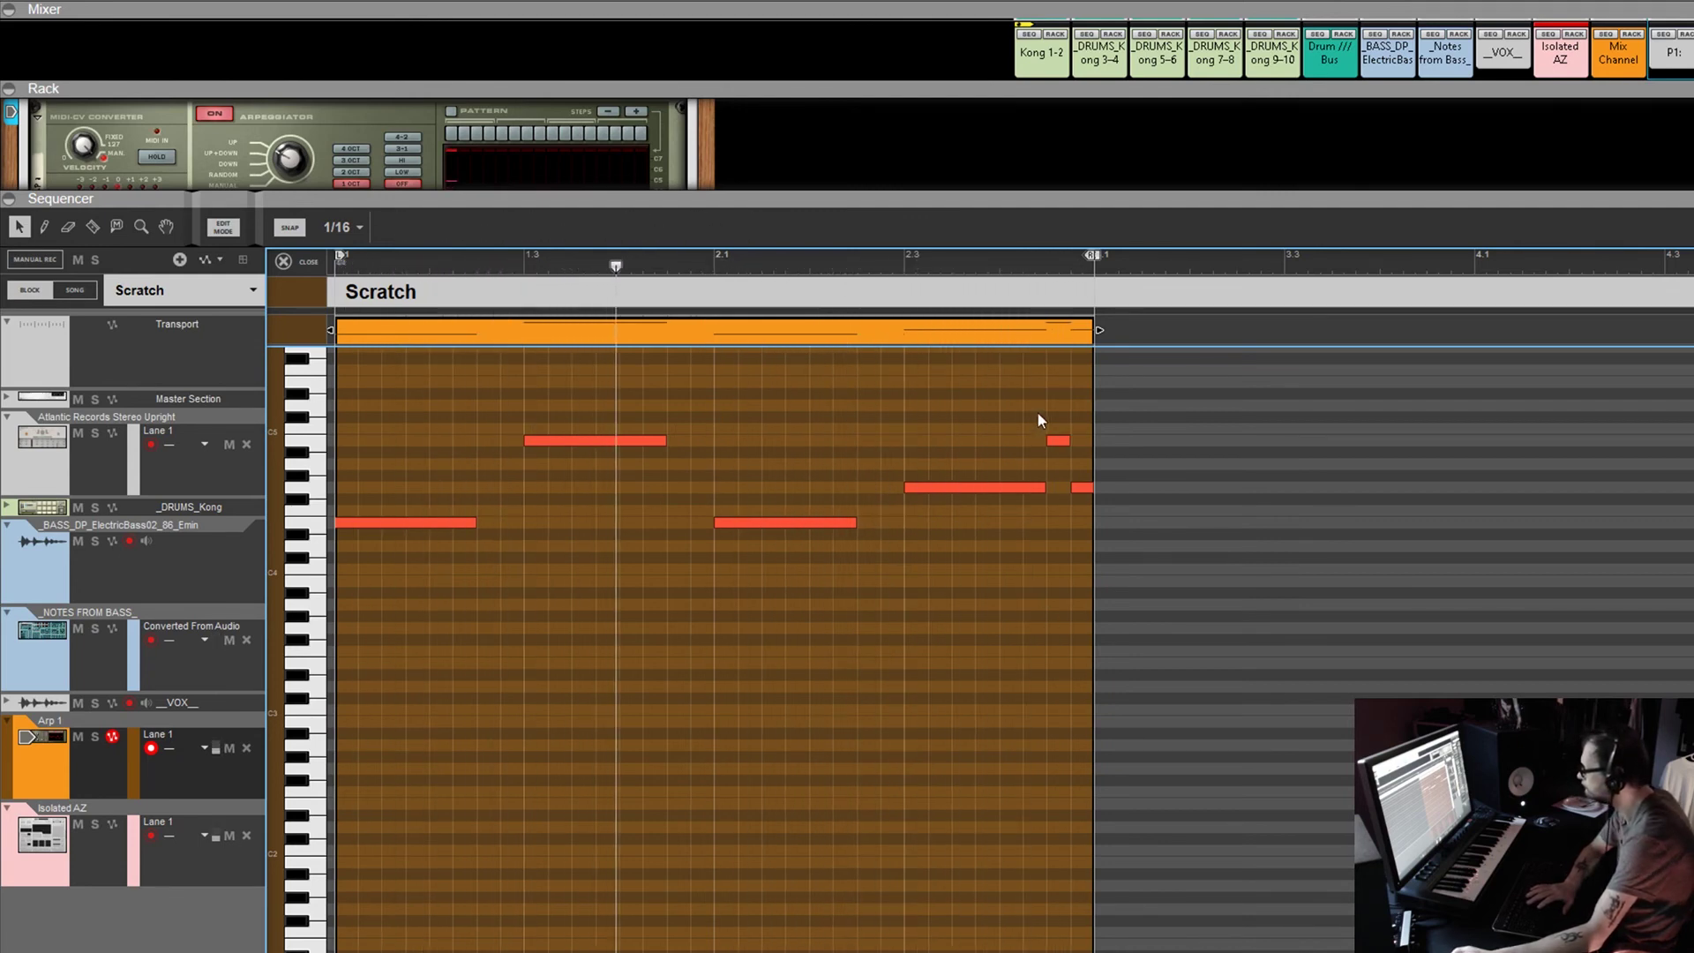
{"action": "left_click_drag", "start_coordinate": [1062, 410], "coordinate": [1099, 526]}
{"action": "key", "text": "Delete"}
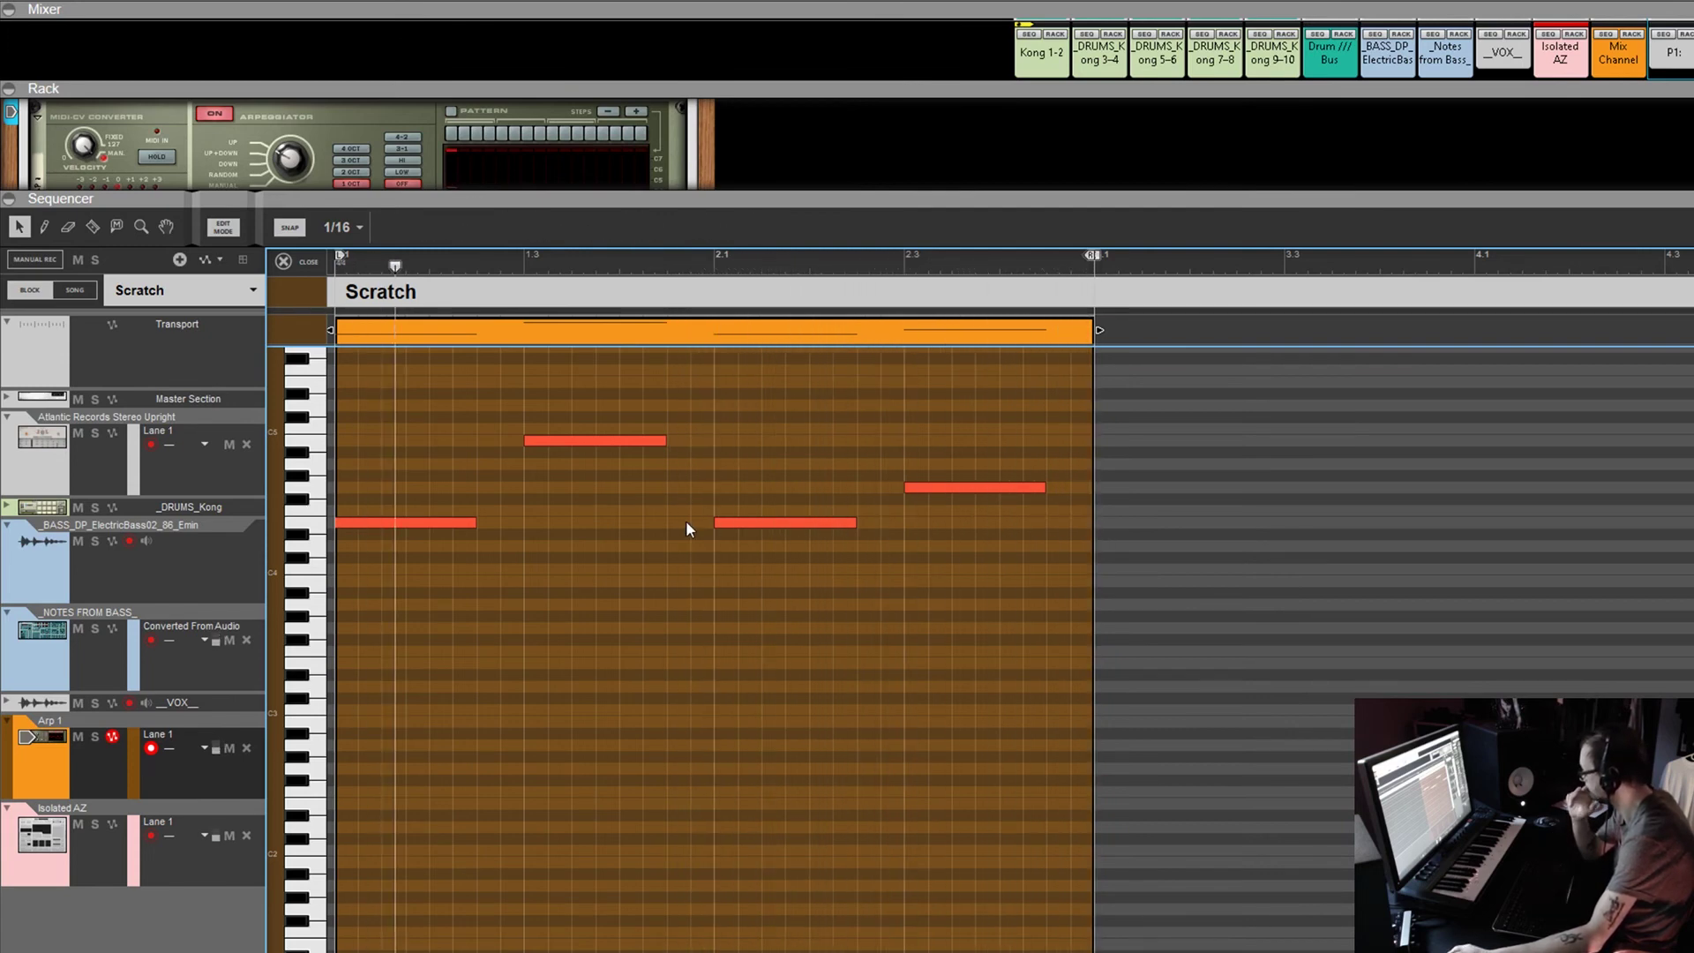
{"action": "left_click", "coordinate": [316, 262]}
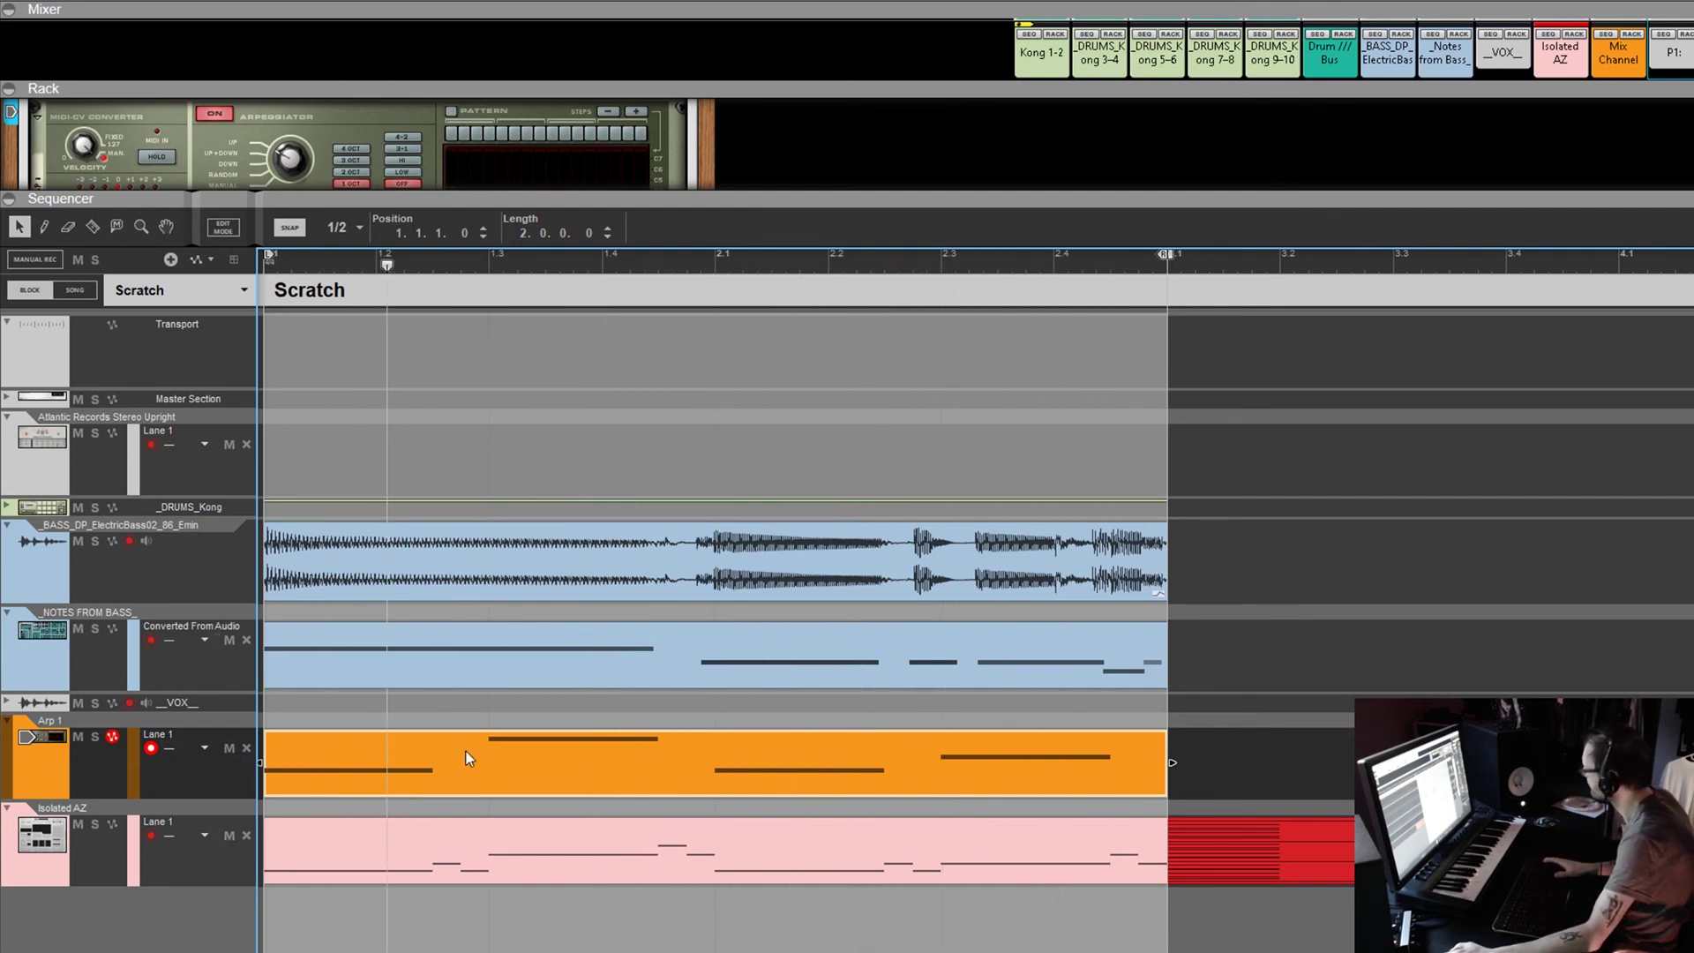
Recolor the Arp 1 track and its clip pink to match Isolated AZ, and maximize the sequencer
{"action": "right_click", "coordinate": [498, 750]}
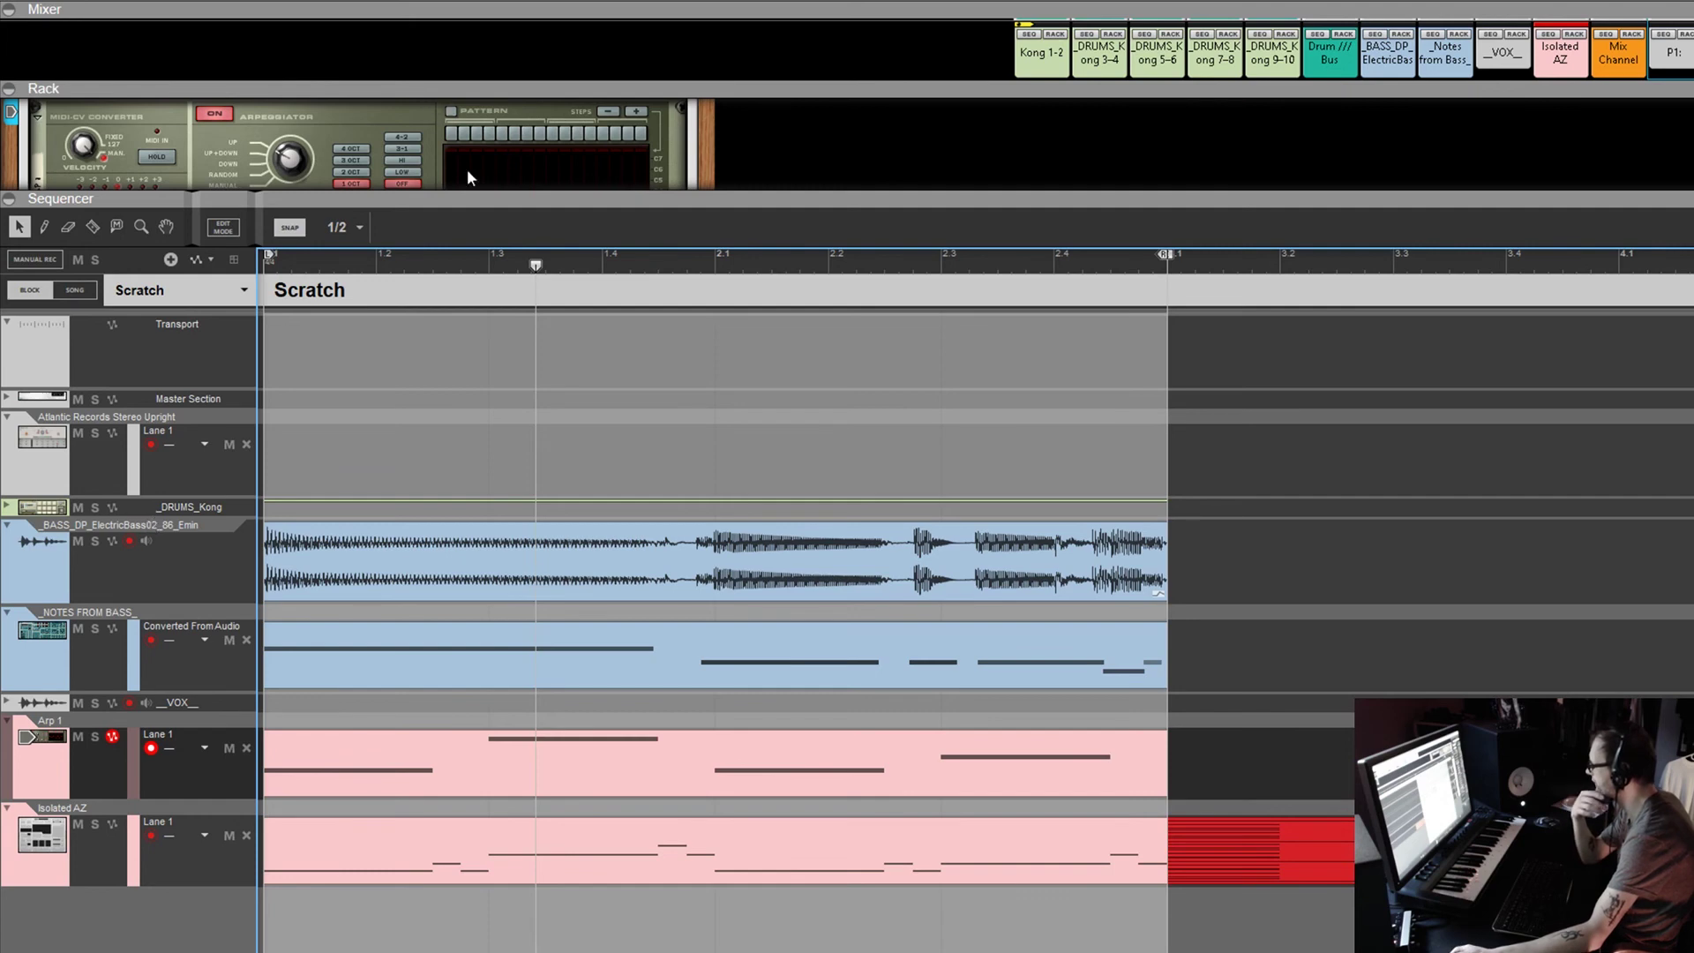
{"action": "double_click", "coordinate": [471, 199]}
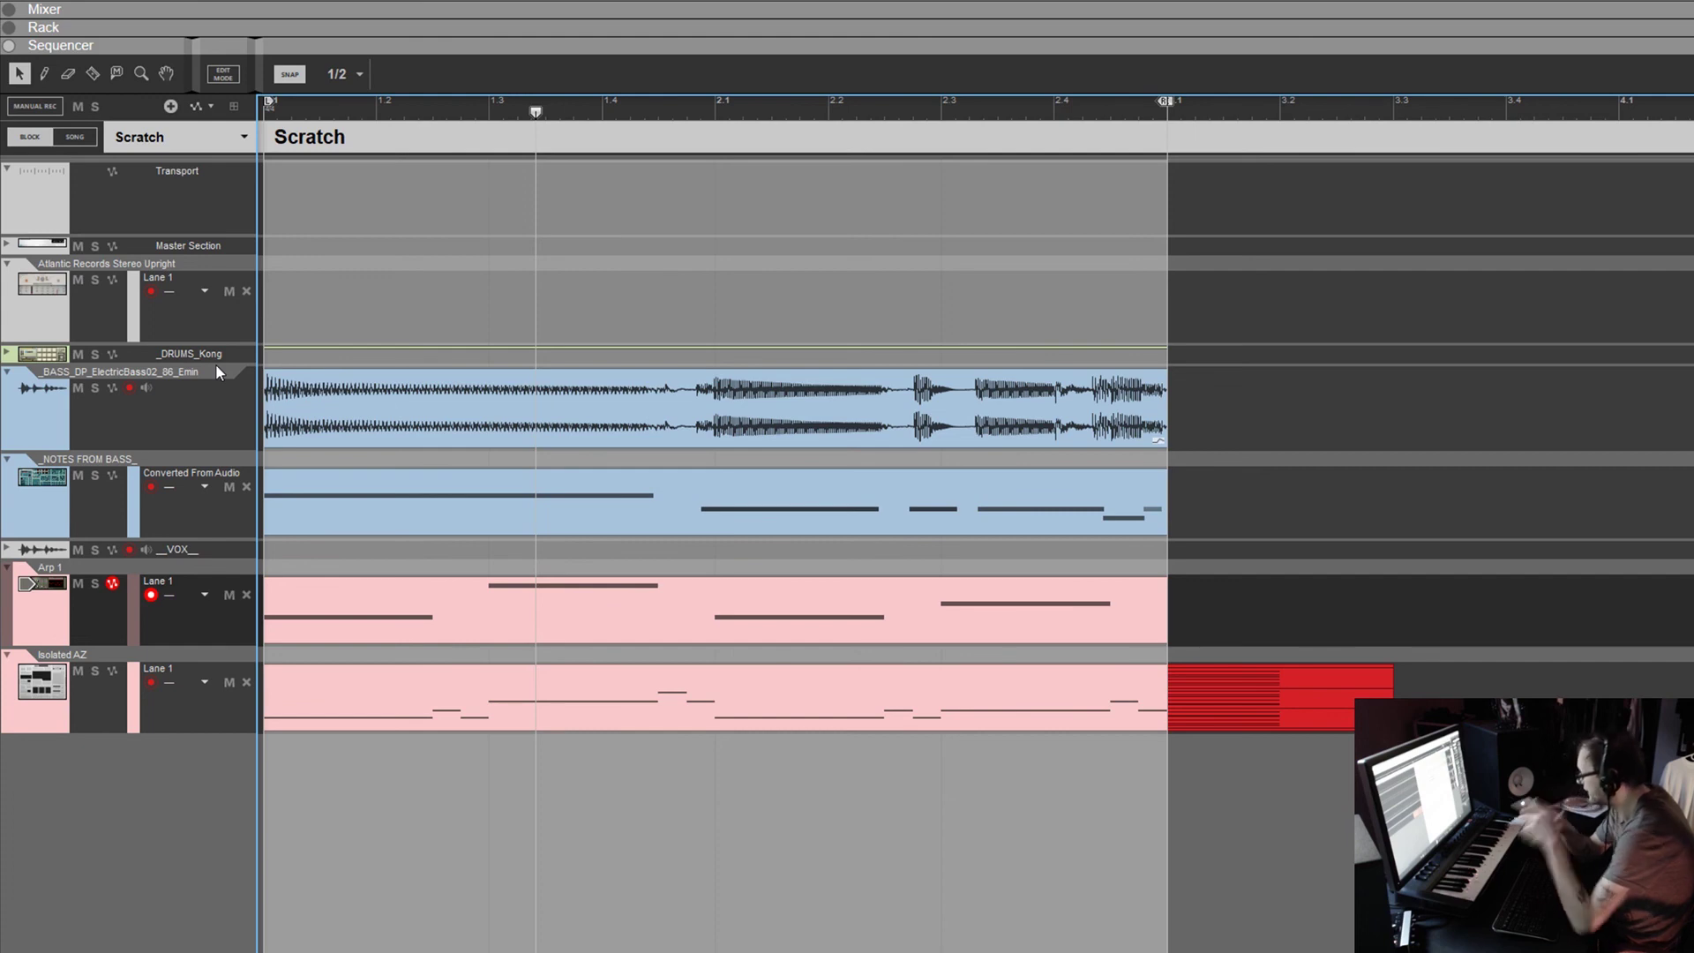
Open the red scale clip on Isolated AZ, return the song position to the start, and select all the scale notes
{"action": "double_click", "coordinate": [1236, 689]}
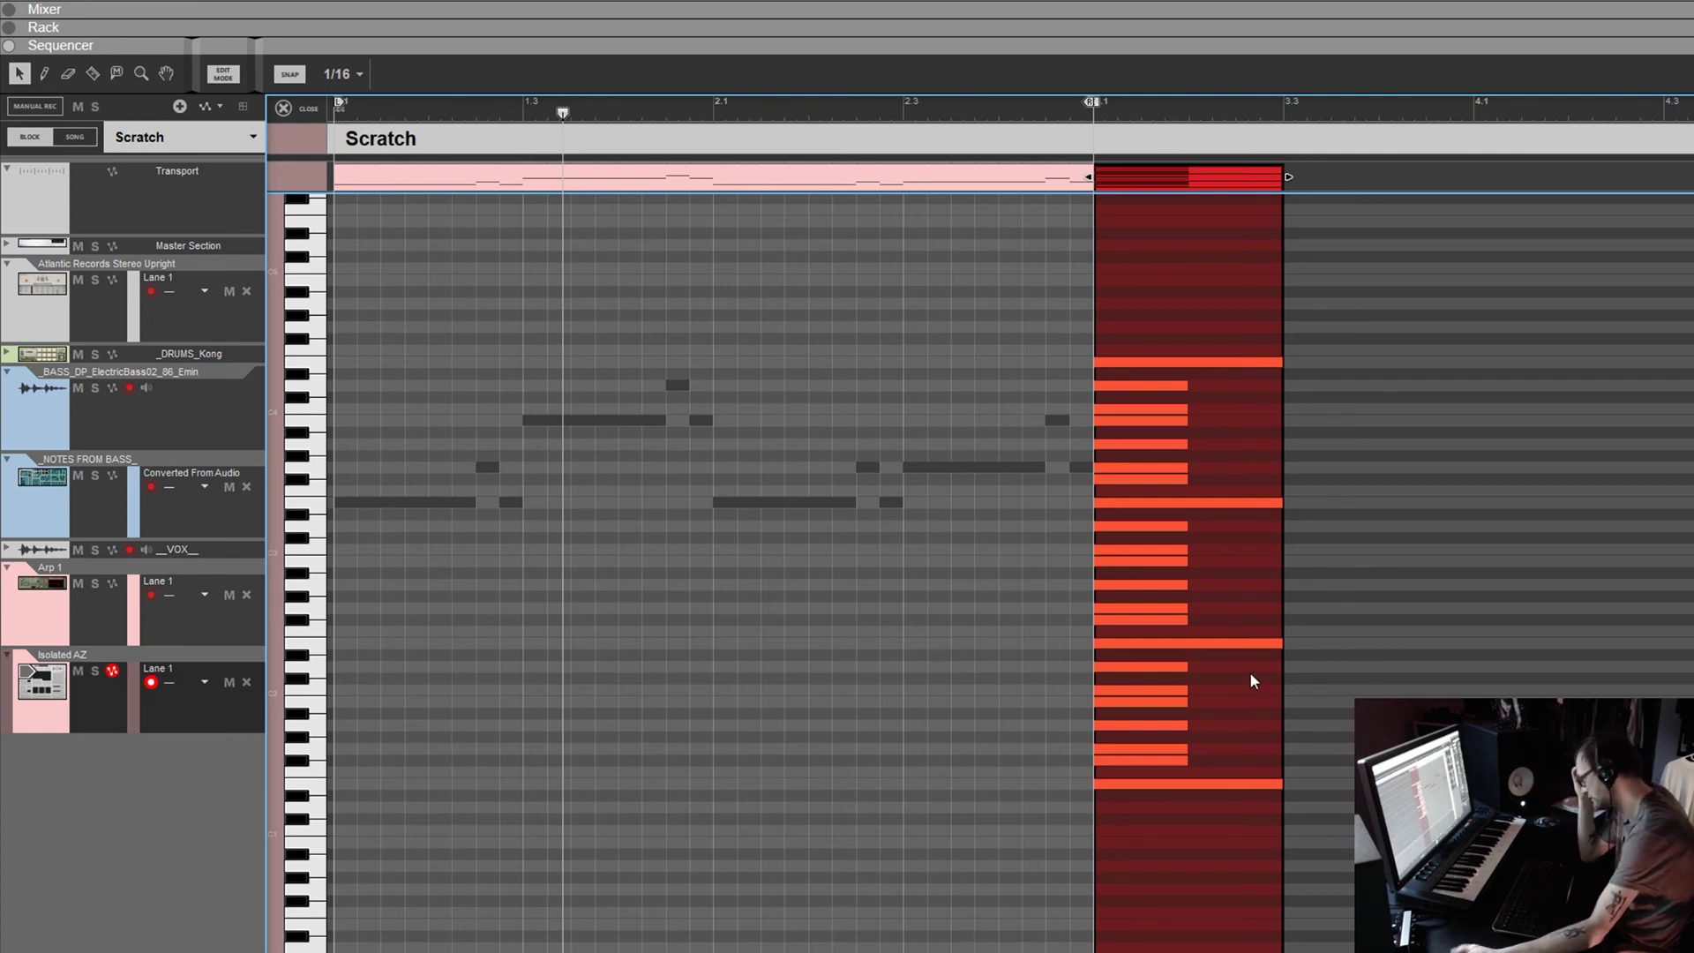
{"action": "left_click_drag", "start_coordinate": [1130, 316], "coordinate": [1169, 854]}
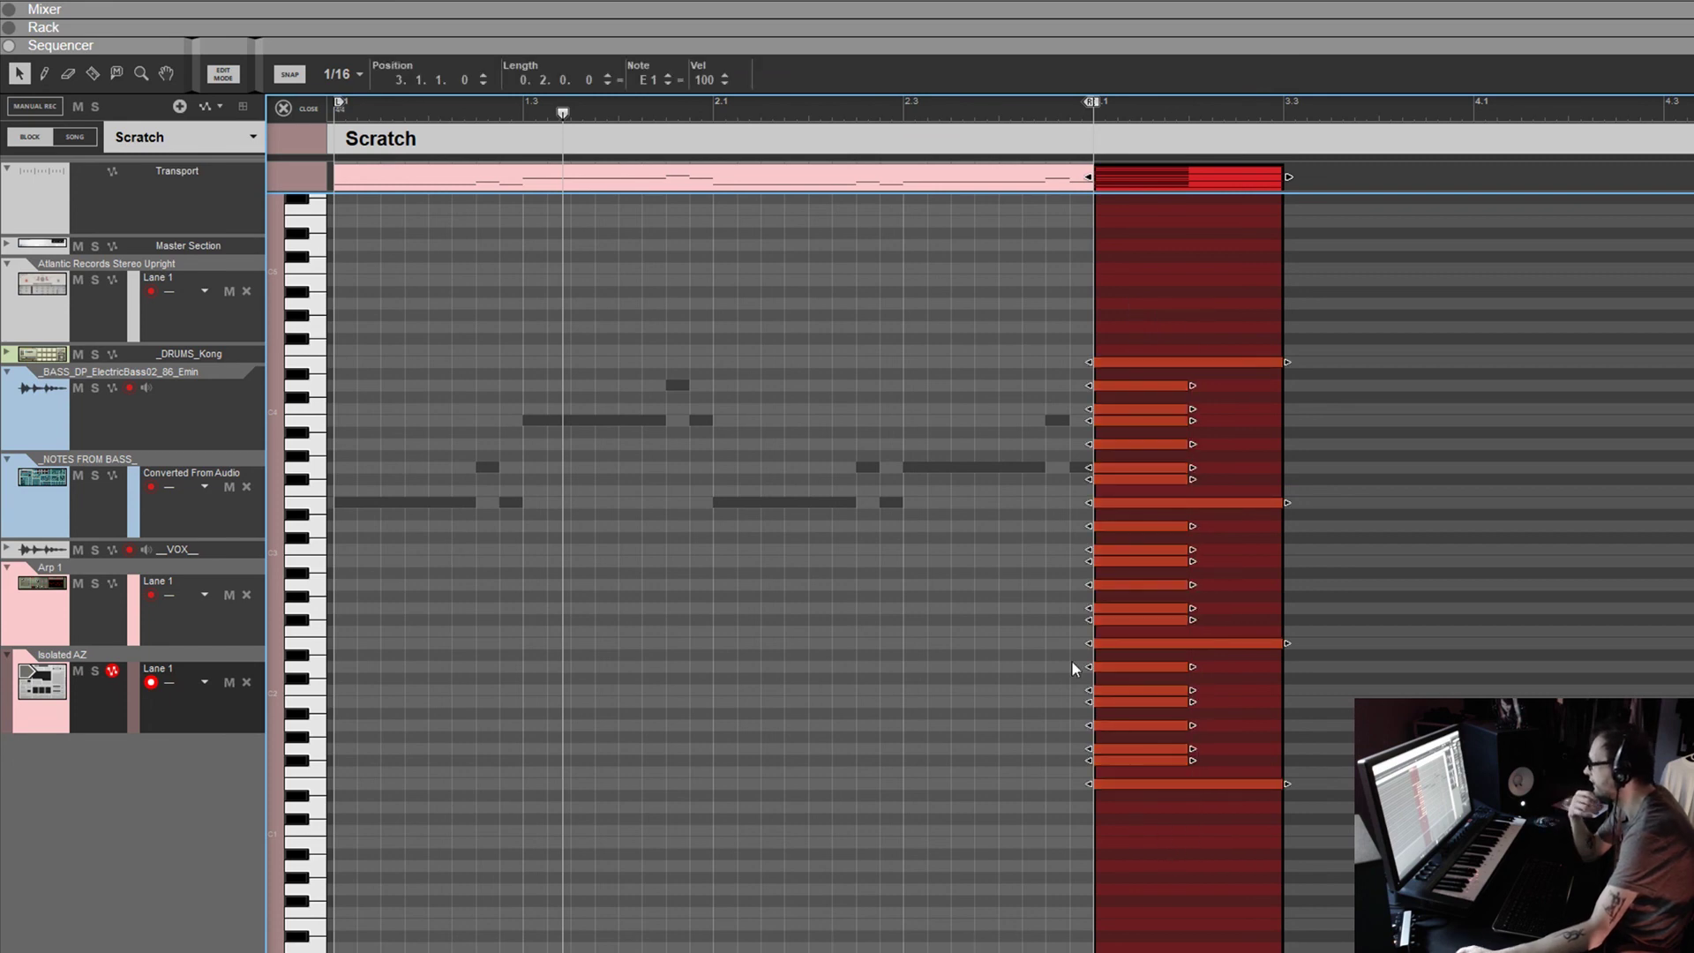
{"action": "left_click", "coordinate": [1104, 314]}
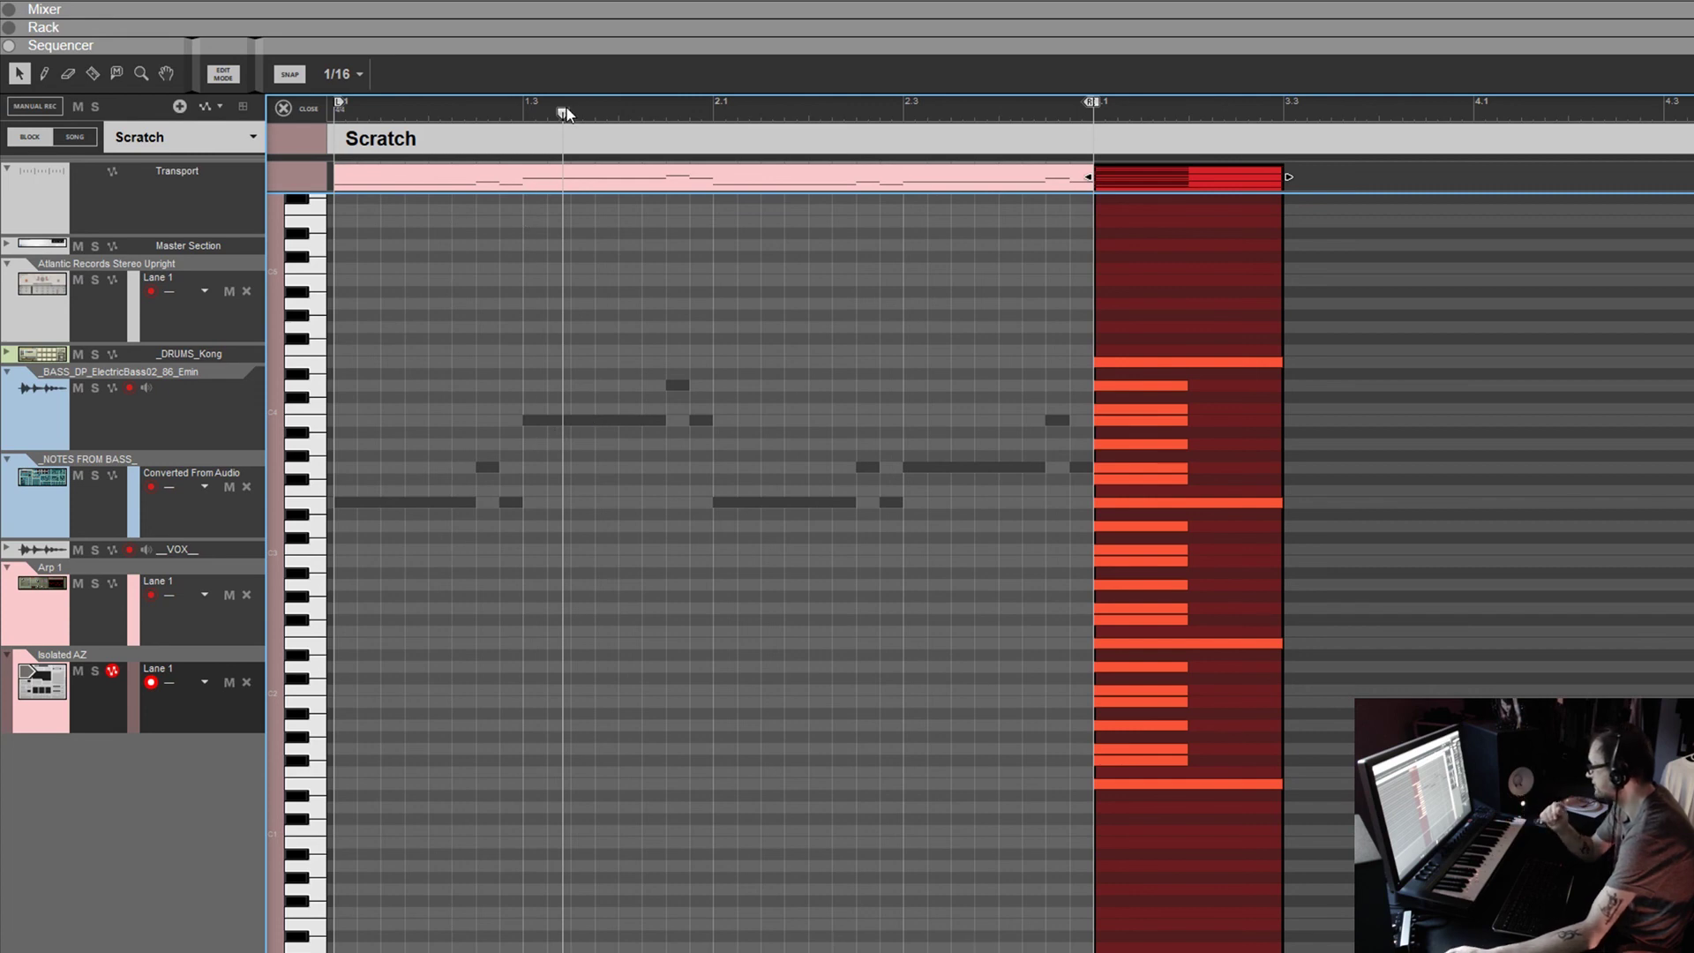
{"action": "left_click_drag", "start_coordinate": [565, 112], "coordinate": [335, 111]}
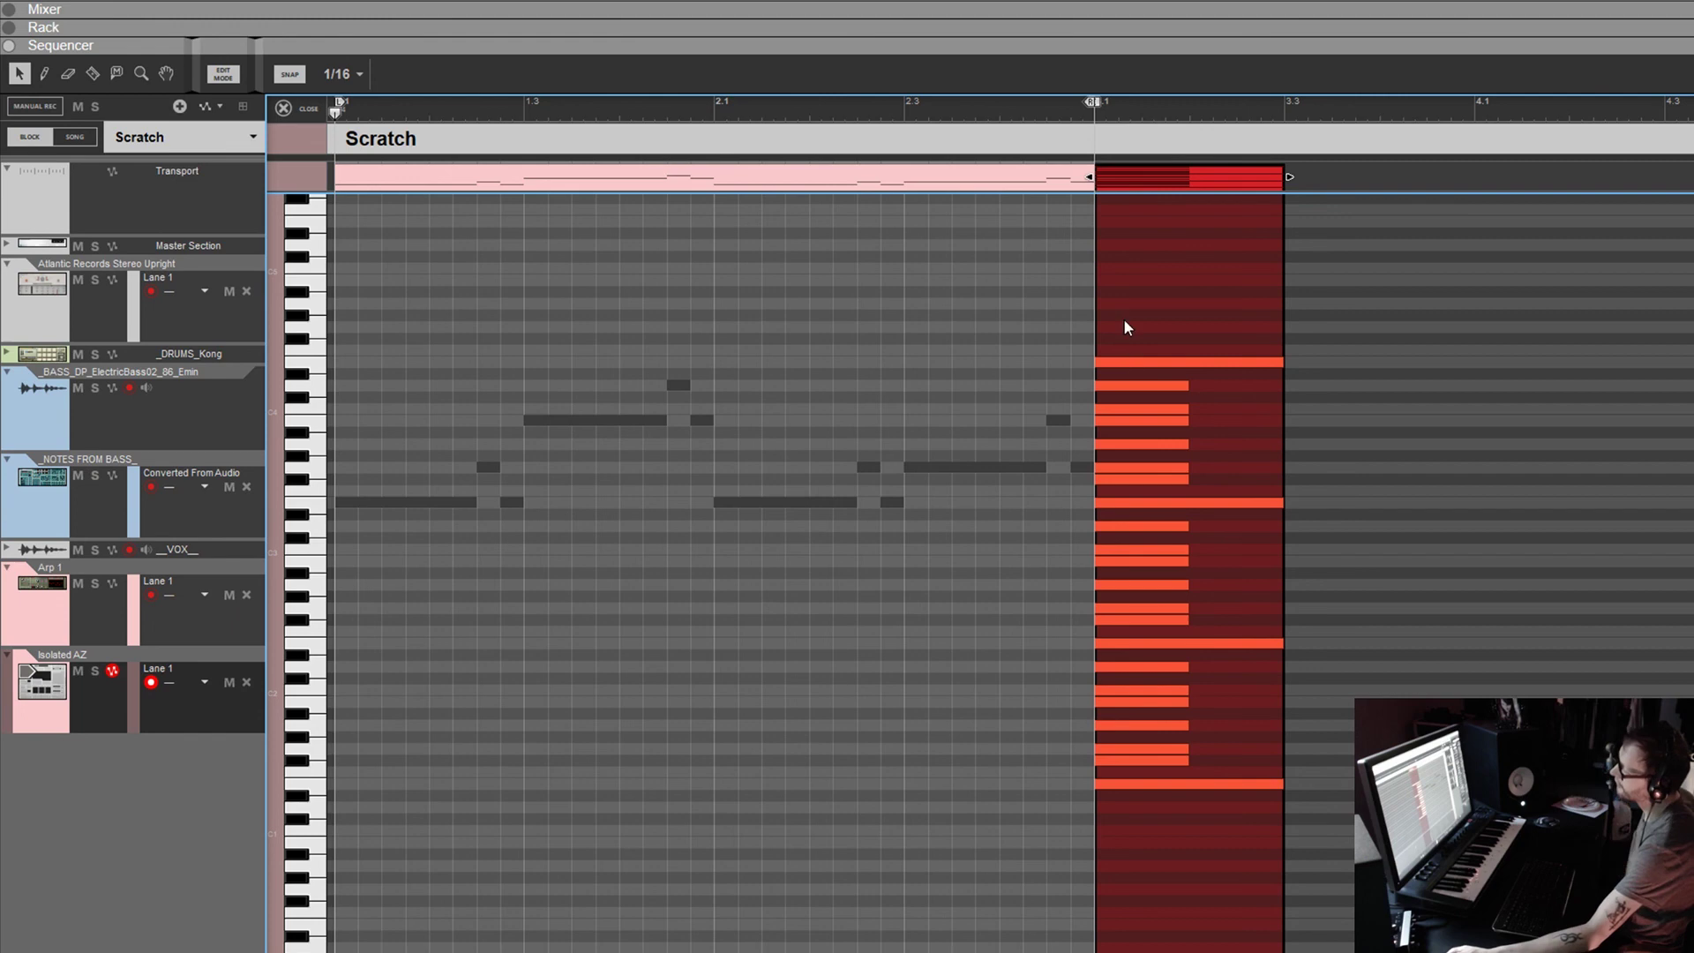
{"action": "left_click_drag", "start_coordinate": [1122, 310], "coordinate": [1392, 932]}
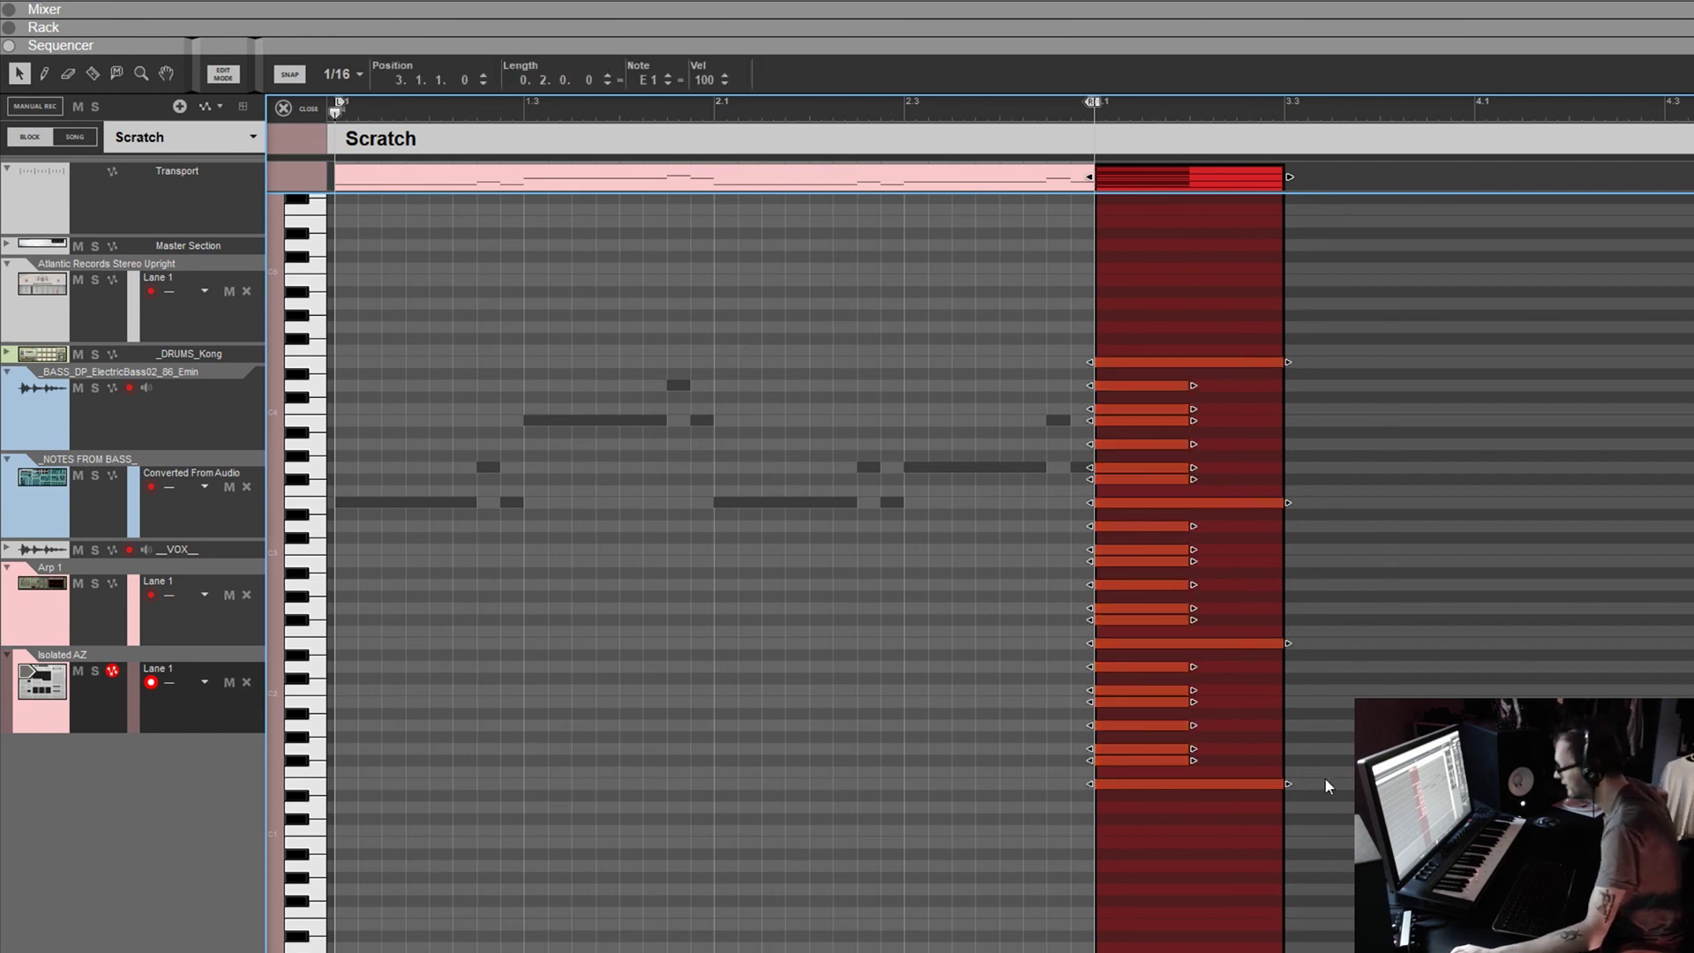